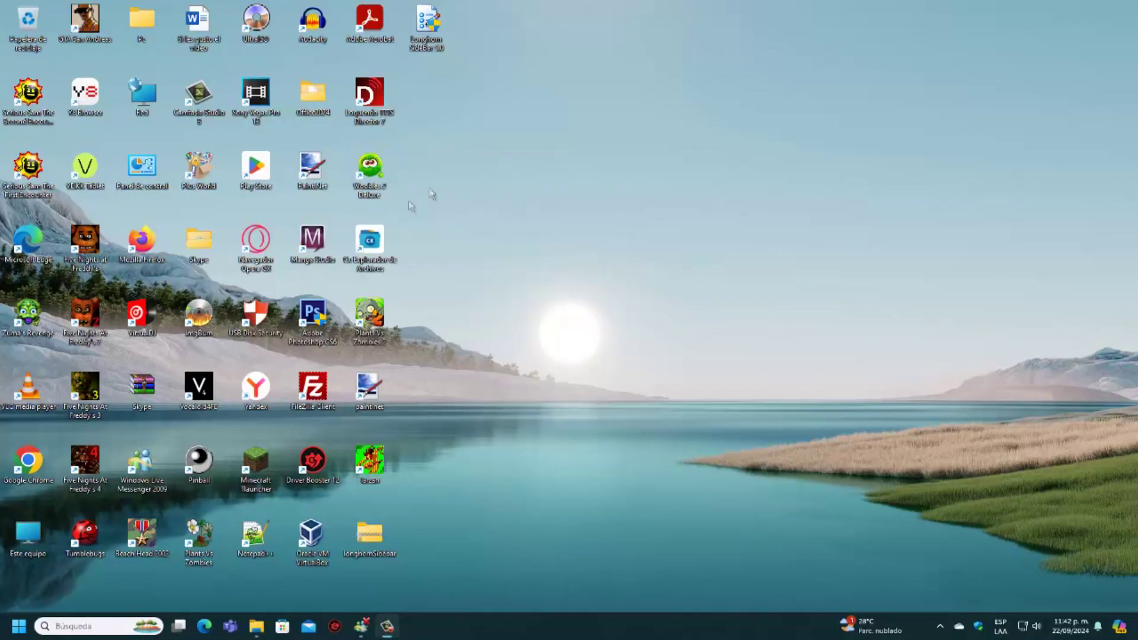
pyautogui.moveTo(622, 60); pyautogui.dragTo(501, 174)
pyautogui.moveTo(569, 53); pyautogui.dragTo(2, 111)
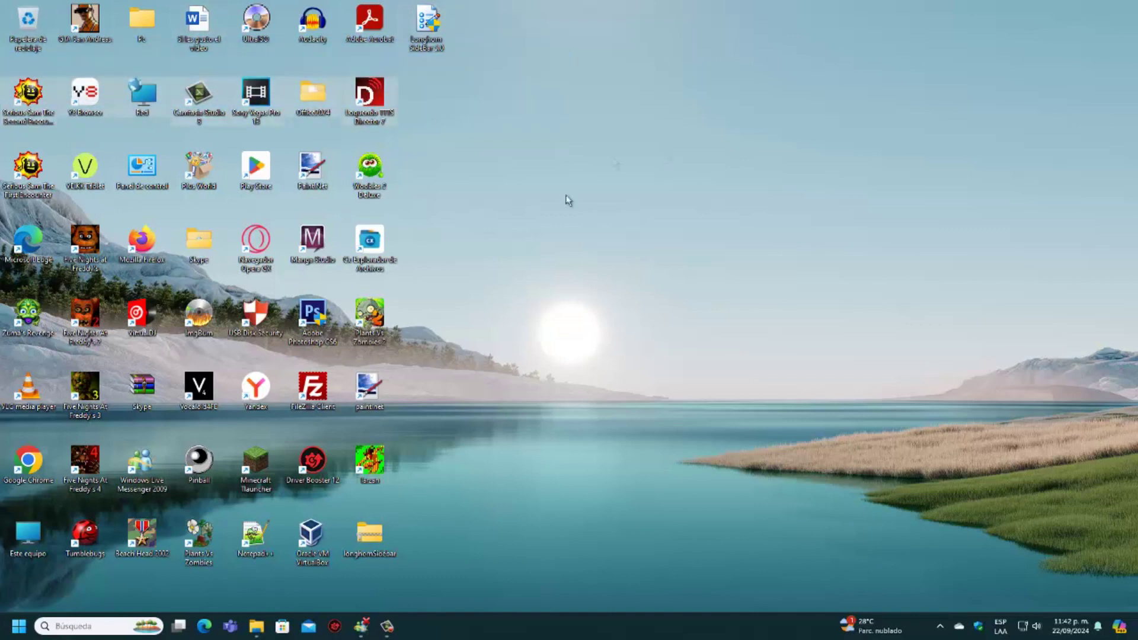
# Run the Longhorn SideBar 5.0 installer from the desktop with administrator rights
pyautogui.rightClick(428, 26)
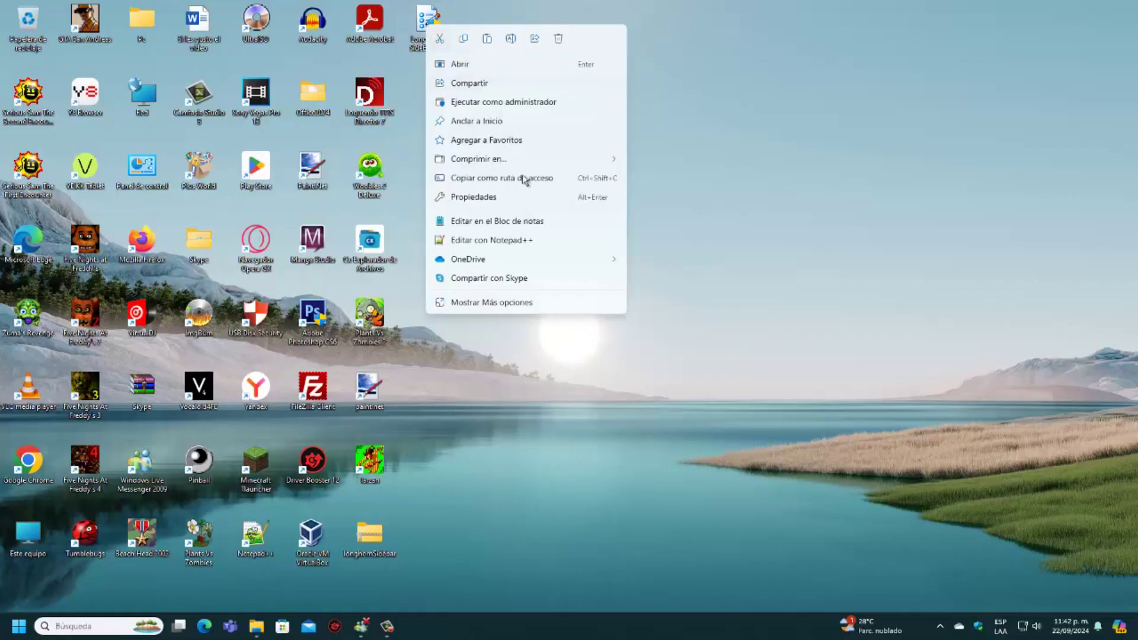
pyautogui.click(529, 302)
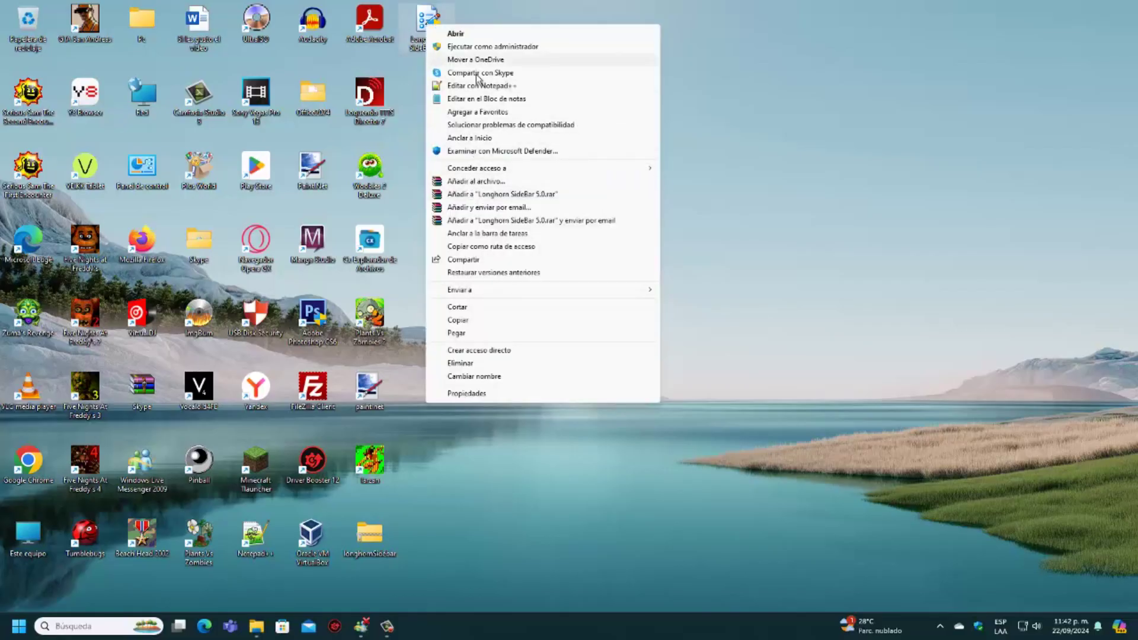
pyautogui.click(506, 47)
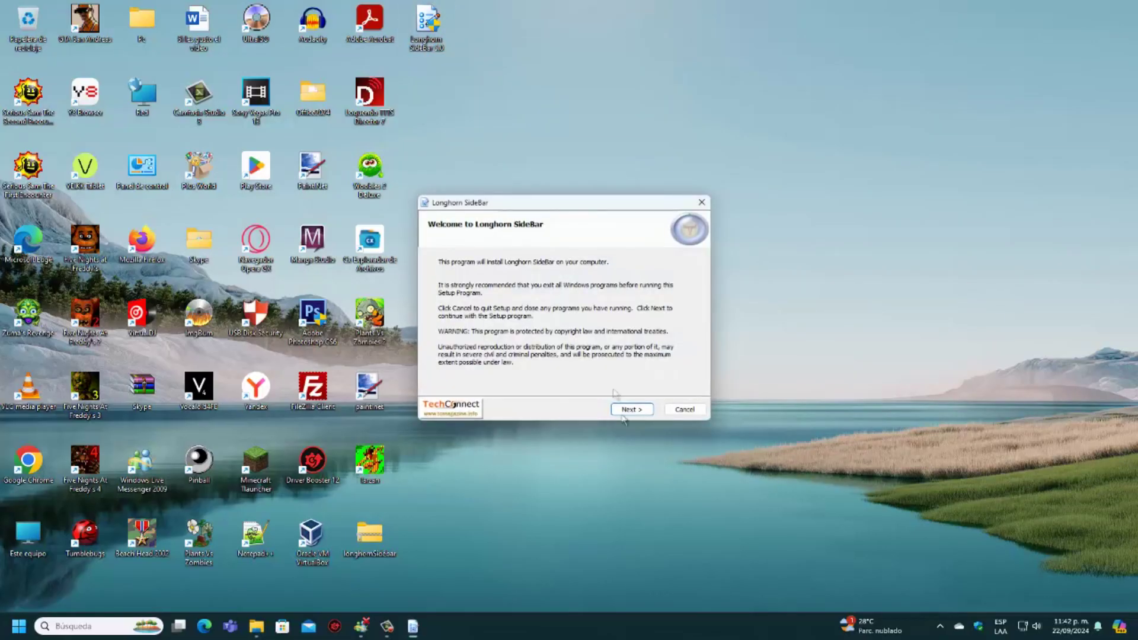
# Go through the Longhorn SideBar setup pages, accept the license agreement, install the program and finish the setup
pyautogui.click(617, 411)
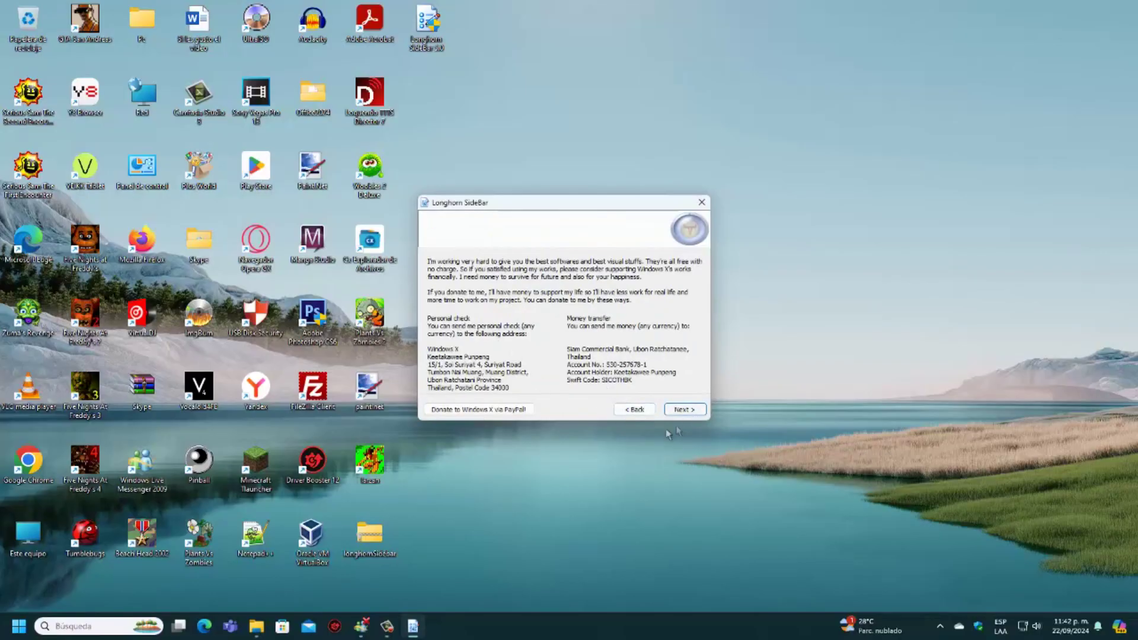
pyautogui.click(682, 410)
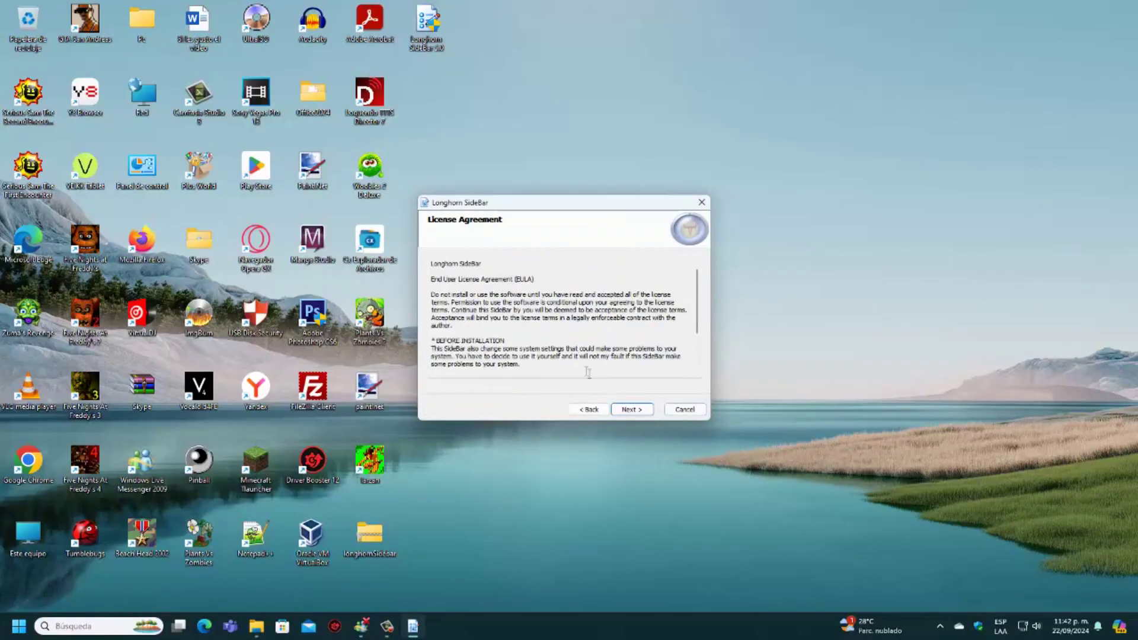
pyautogui.click(633, 415)
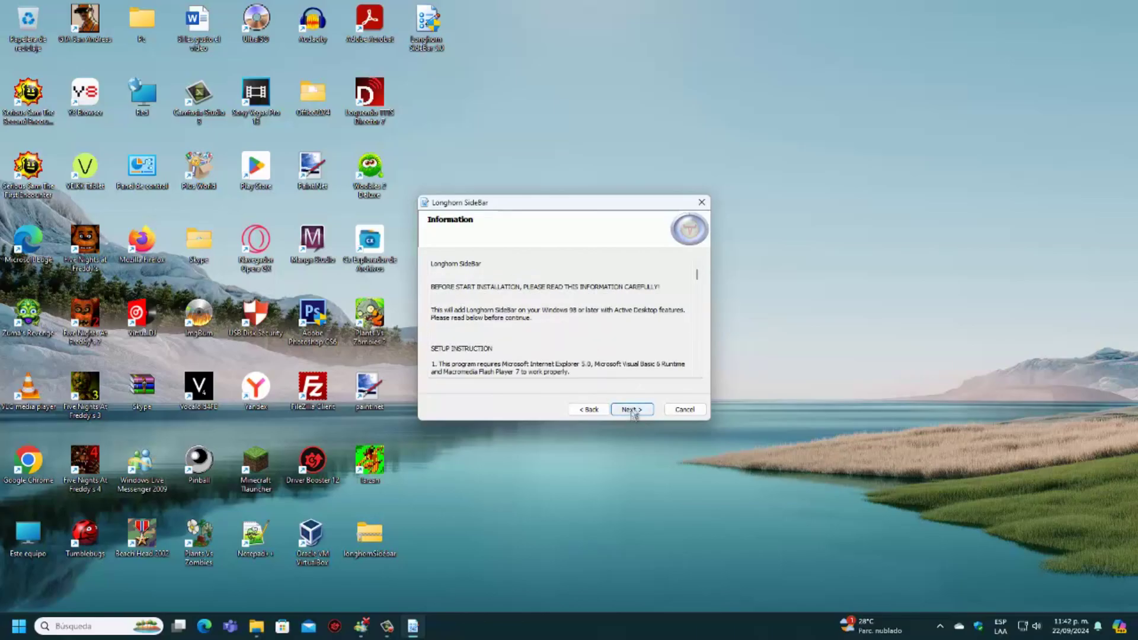
pyautogui.click(633, 411)
pyautogui.click(632, 410)
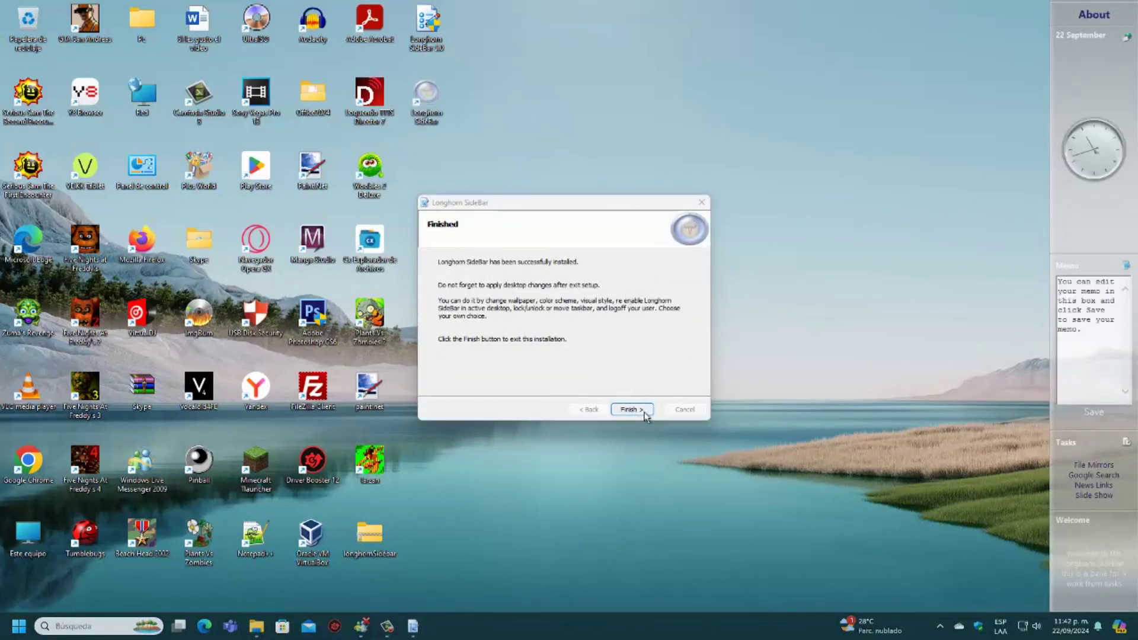
pyautogui.click(646, 410)
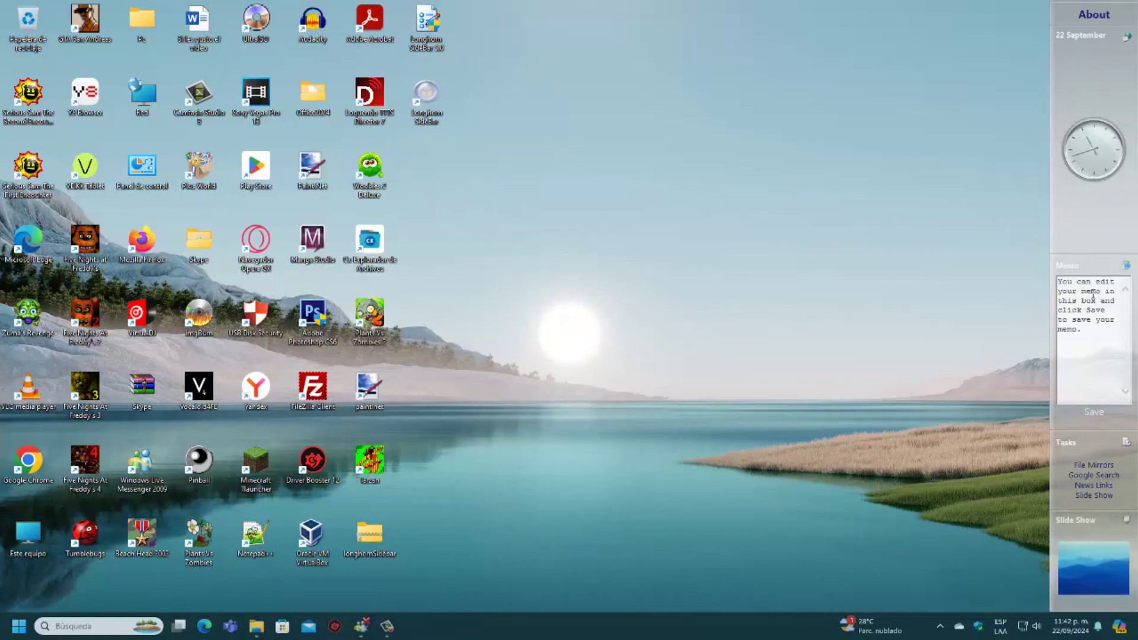
# Change the sidebar's clock style to Aero PDC (Night)
pyautogui.moveTo(1107, 292); pyautogui.dragTo(1105, 343)
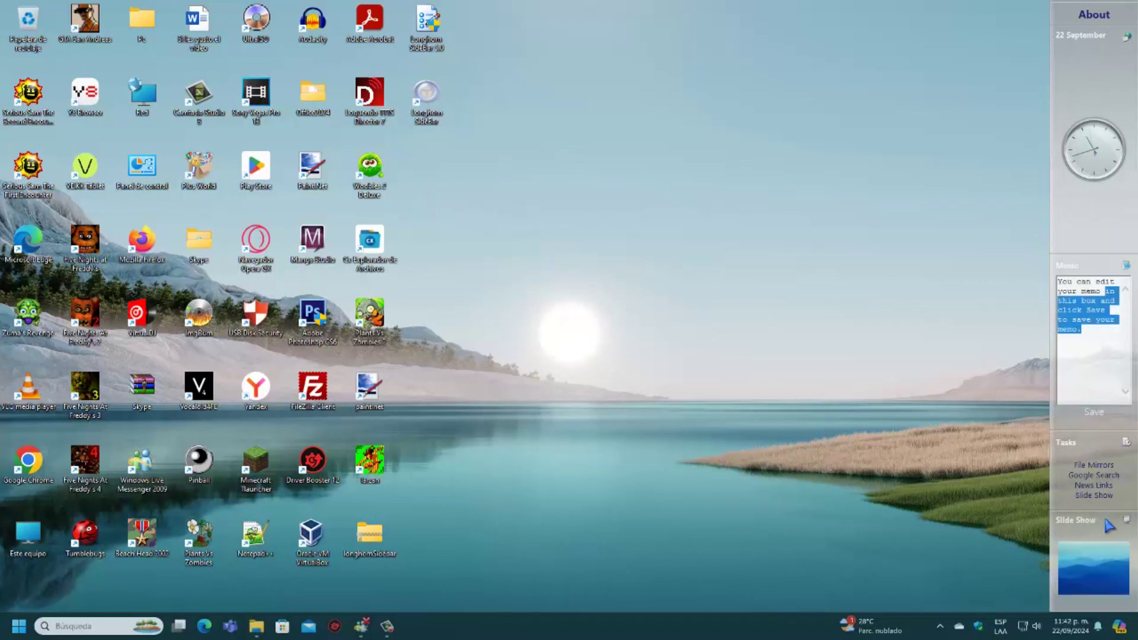
pyautogui.rightClick(1102, 254)
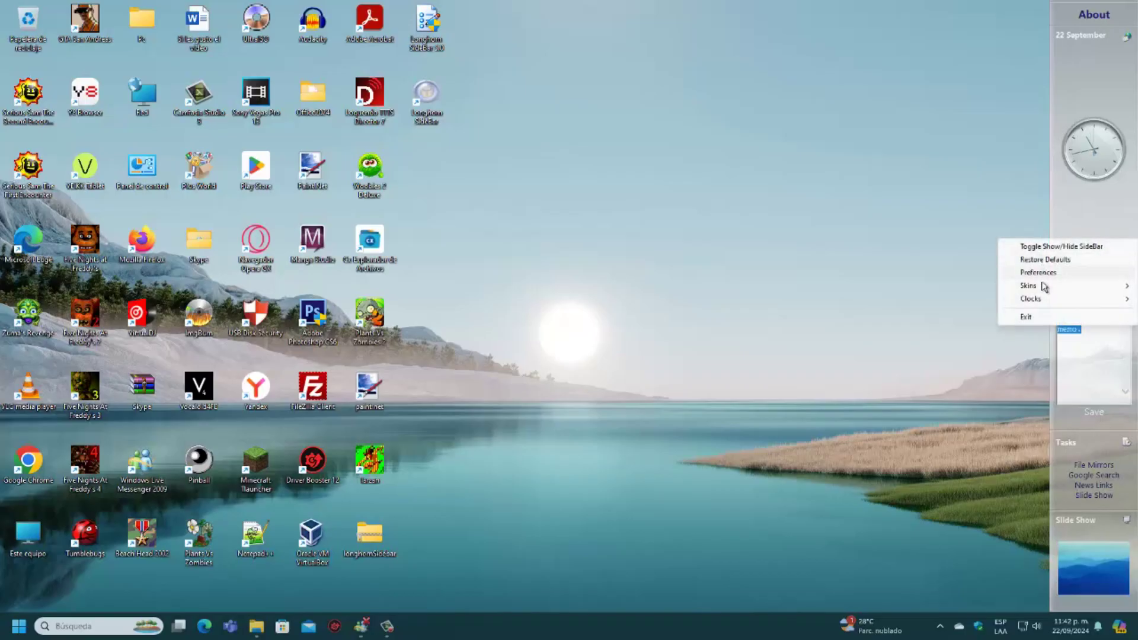
pyautogui.moveTo(1039, 299)
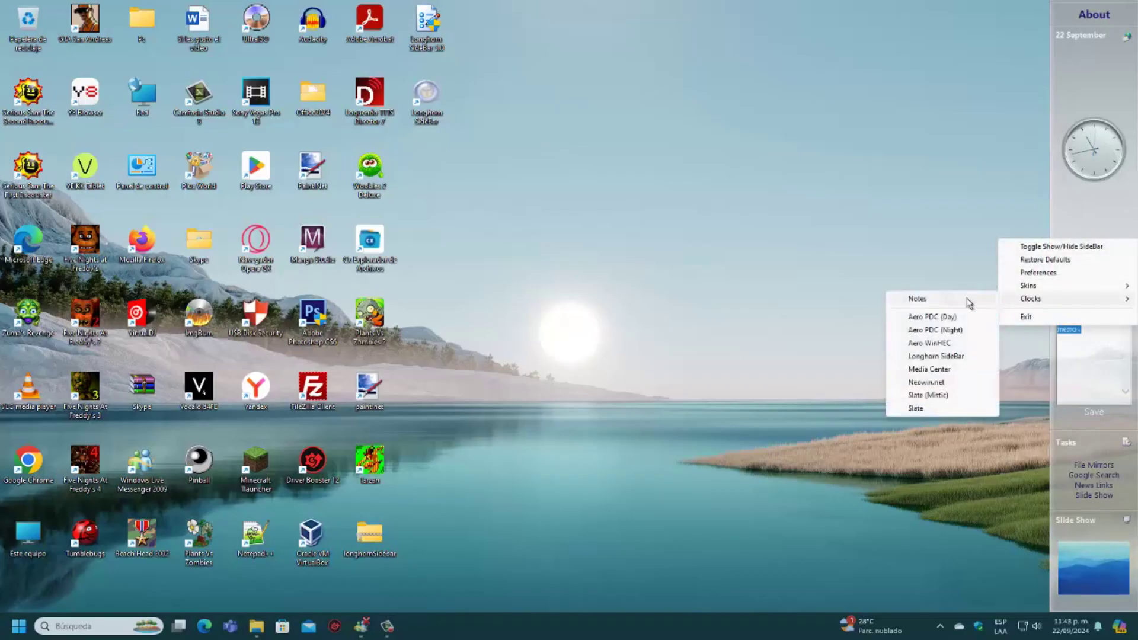
pyautogui.click(934, 323)
# Change the sidebar's clock style to Slate (Mistic)
pyautogui.rightClick(1067, 213)
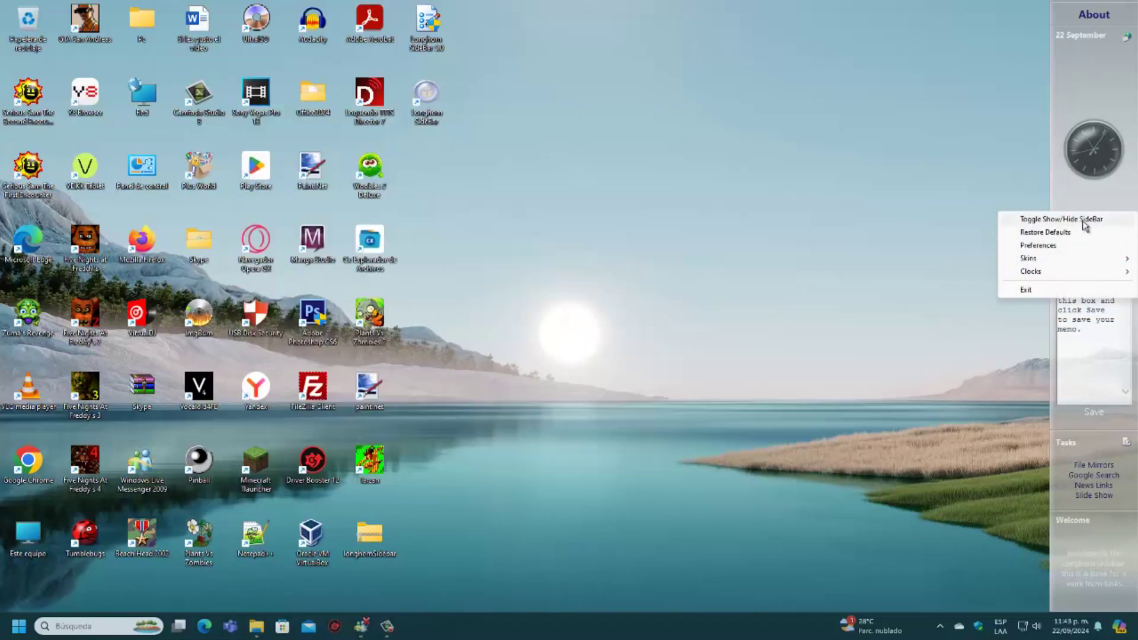
pyautogui.moveTo(1058, 271)
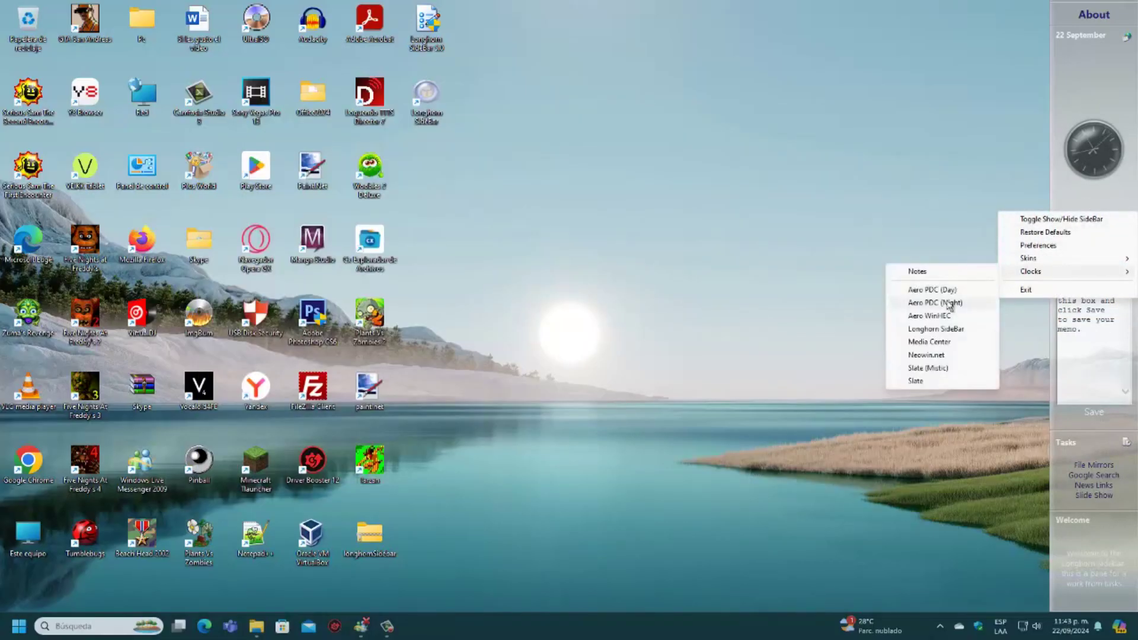
pyautogui.click(923, 369)
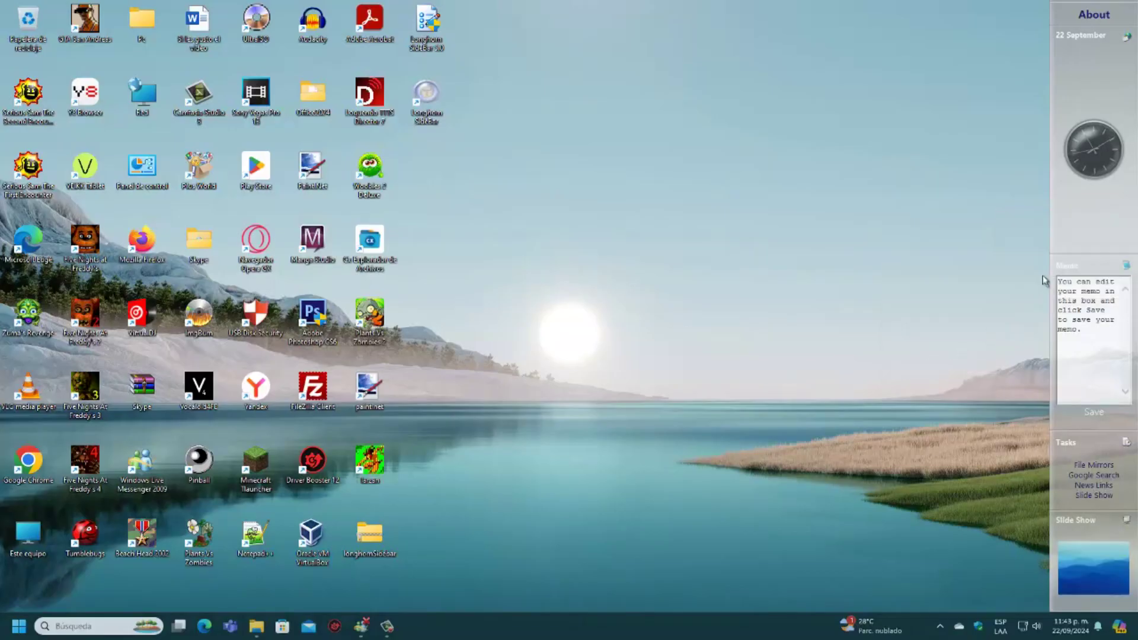
# Switch the sidebar to a bright blue skin
pyautogui.rightClick(1076, 217)
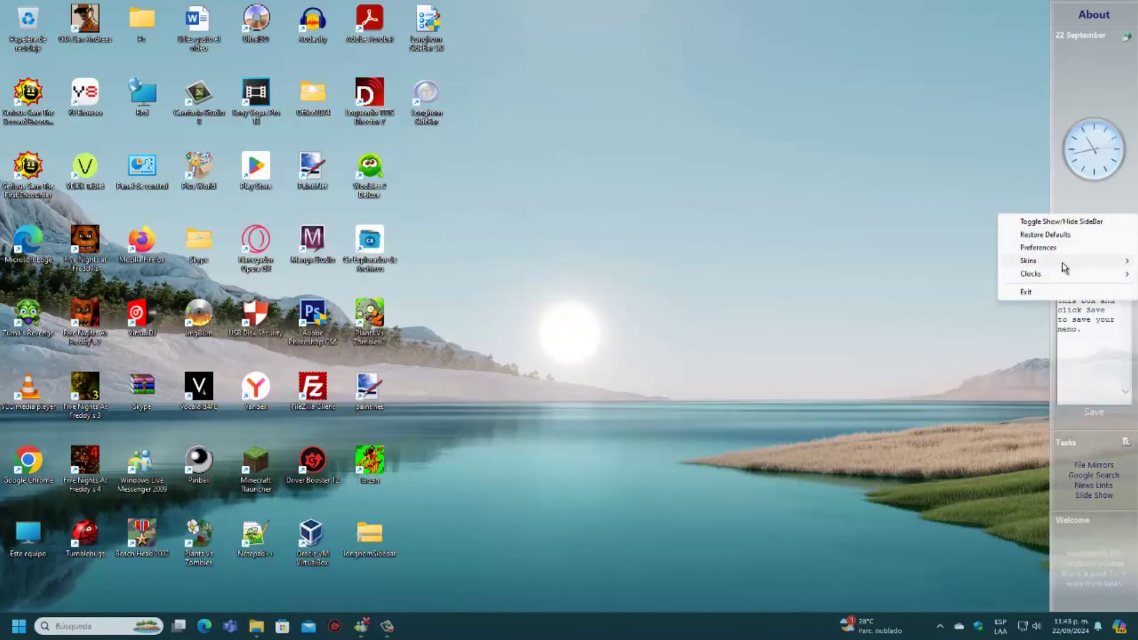
pyautogui.moveTo(1063, 261)
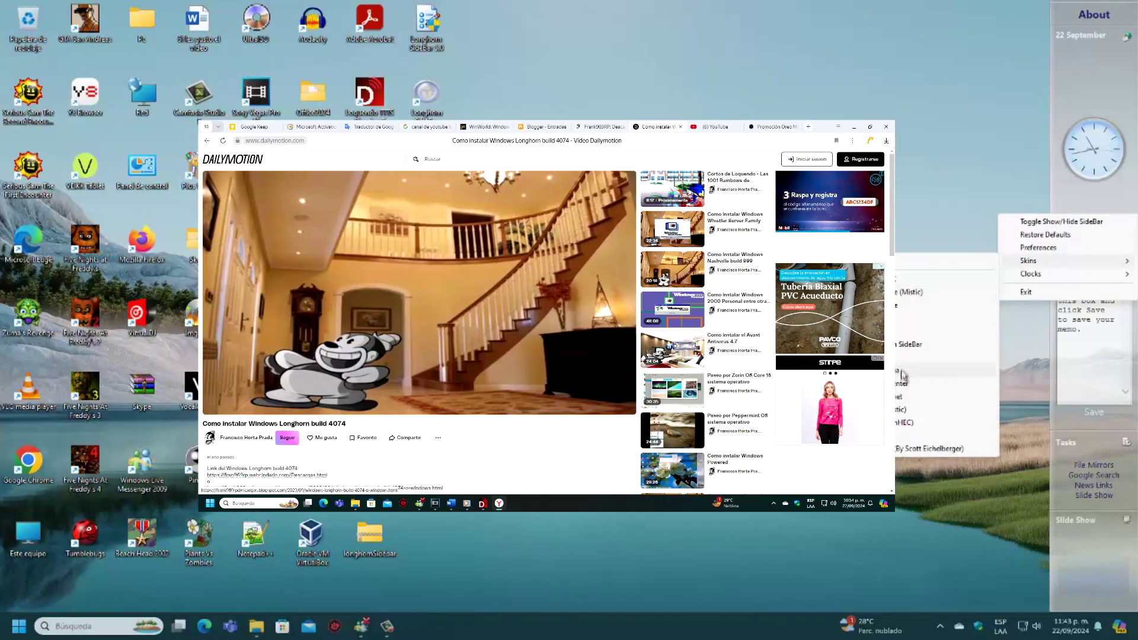
pyautogui.click(942, 346)
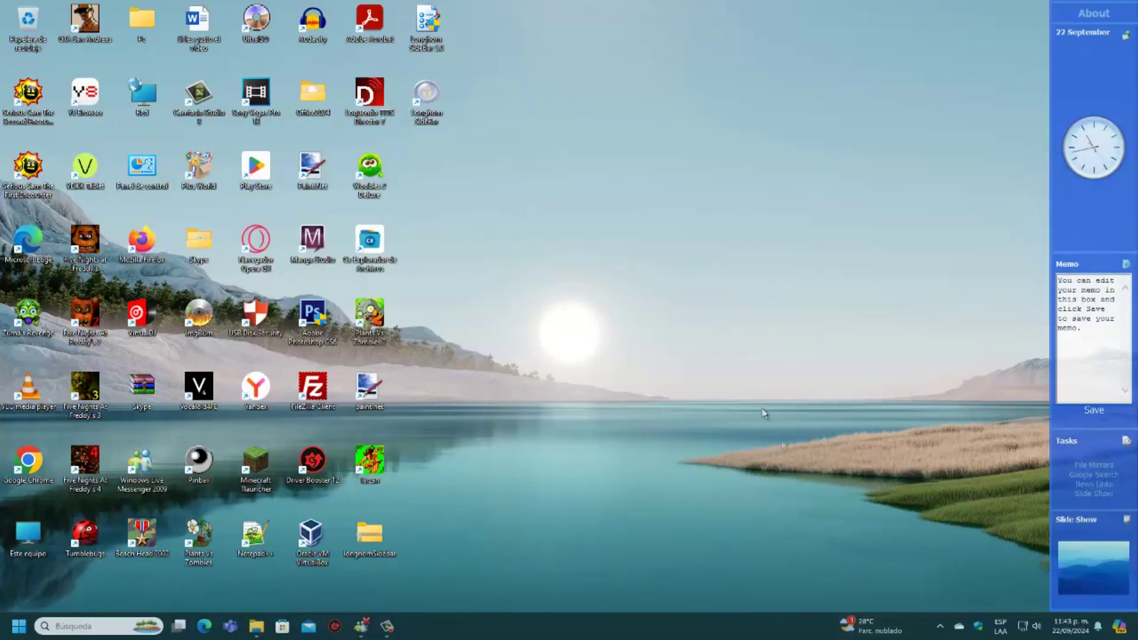
pyautogui.rightClick(676, 293)
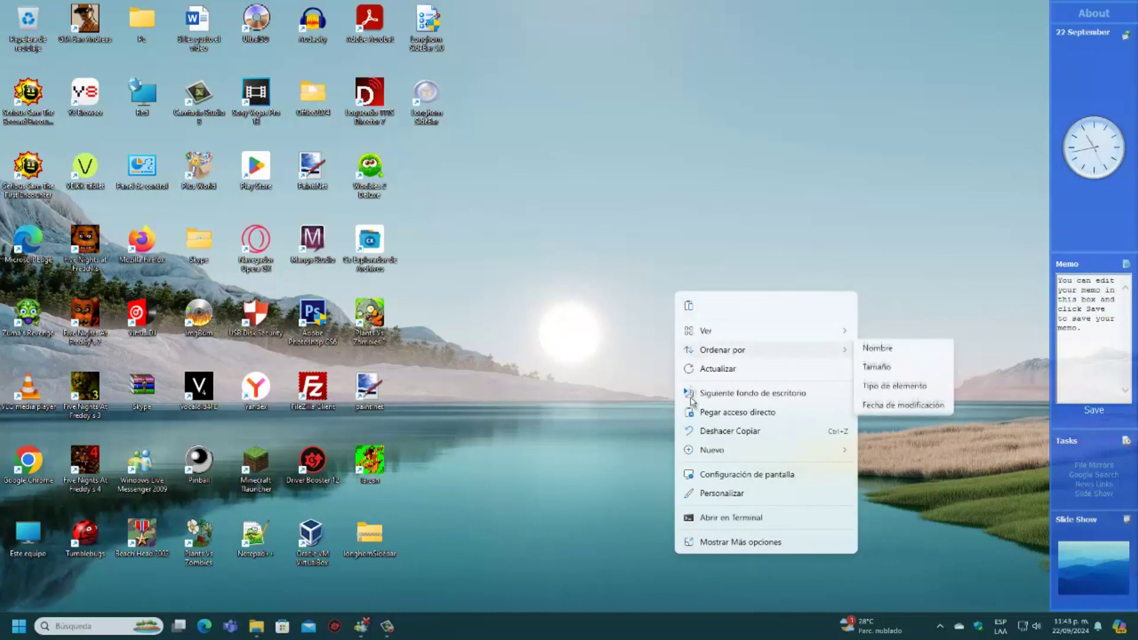
pyautogui.click(739, 543)
pyautogui.click(668, 172)
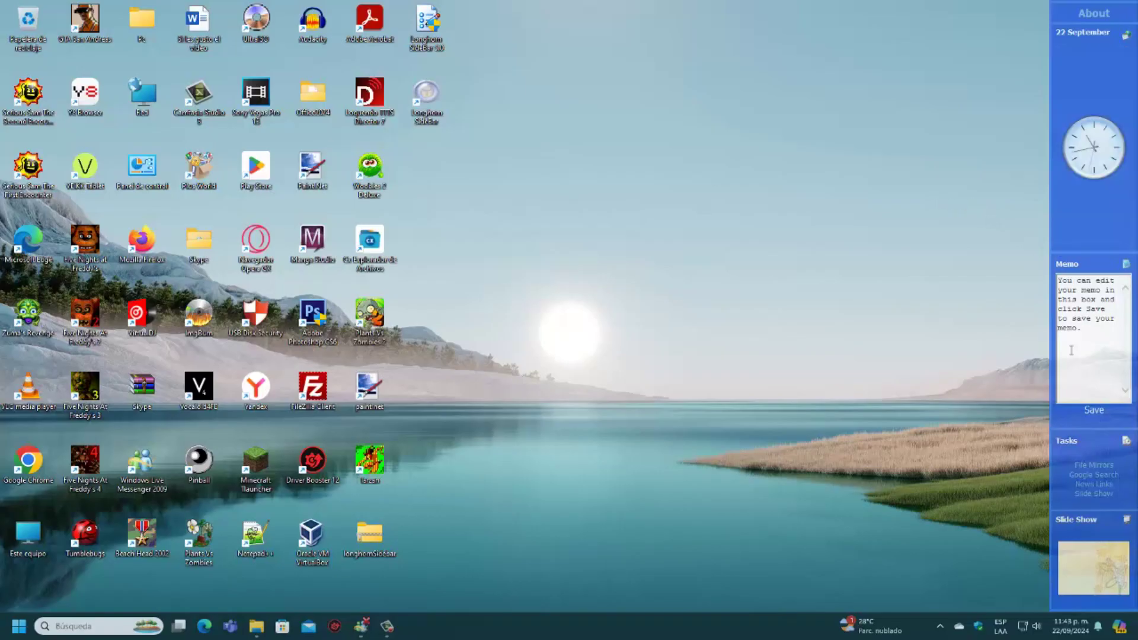
# View the sidebar's File Mirrors, Google Search and Slide Show task panes, and return from its About page to the main view
pyautogui.click(1104, 466)
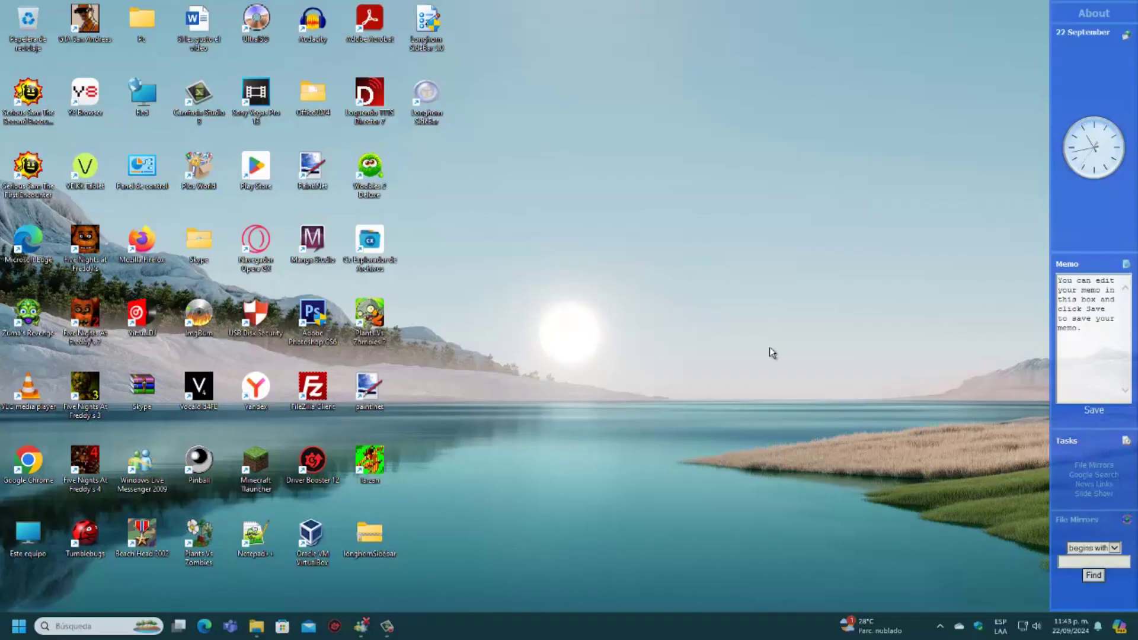
pyautogui.click(1090, 475)
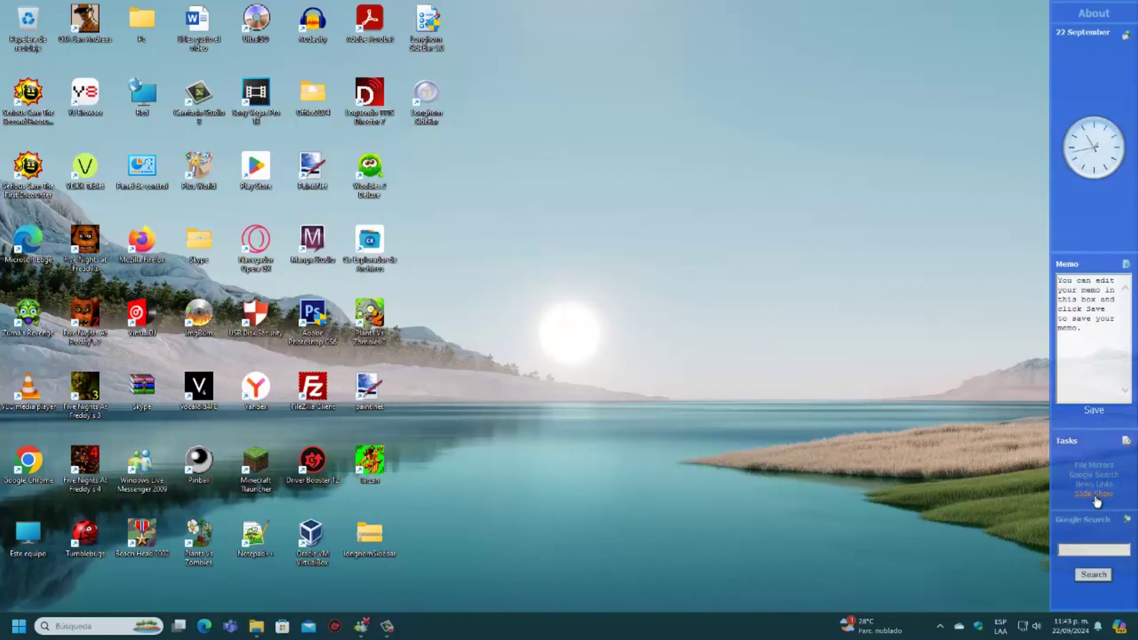
pyautogui.click(1096, 497)
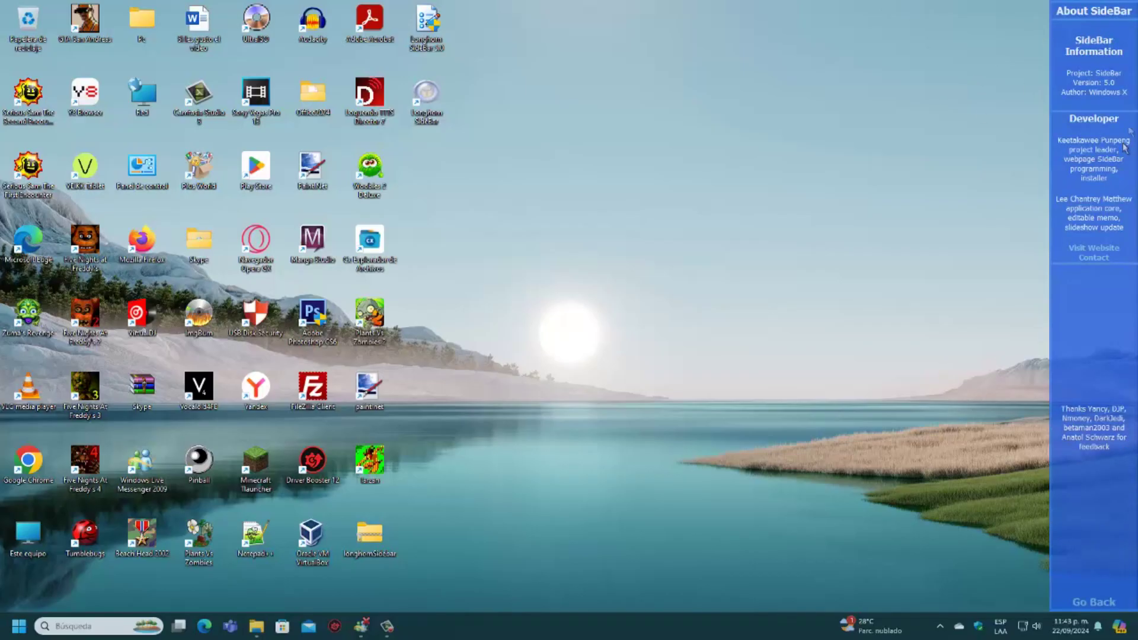
pyautogui.click(1091, 601)
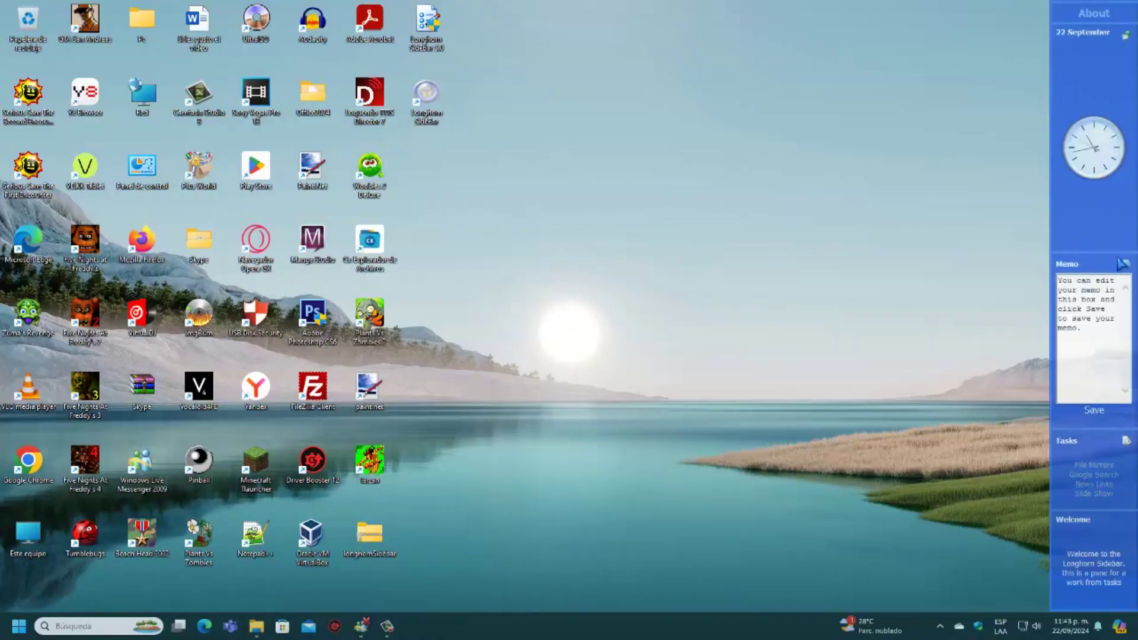
# Apply the Slate skin to the sidebar
pyautogui.rightClick(1122, 245)
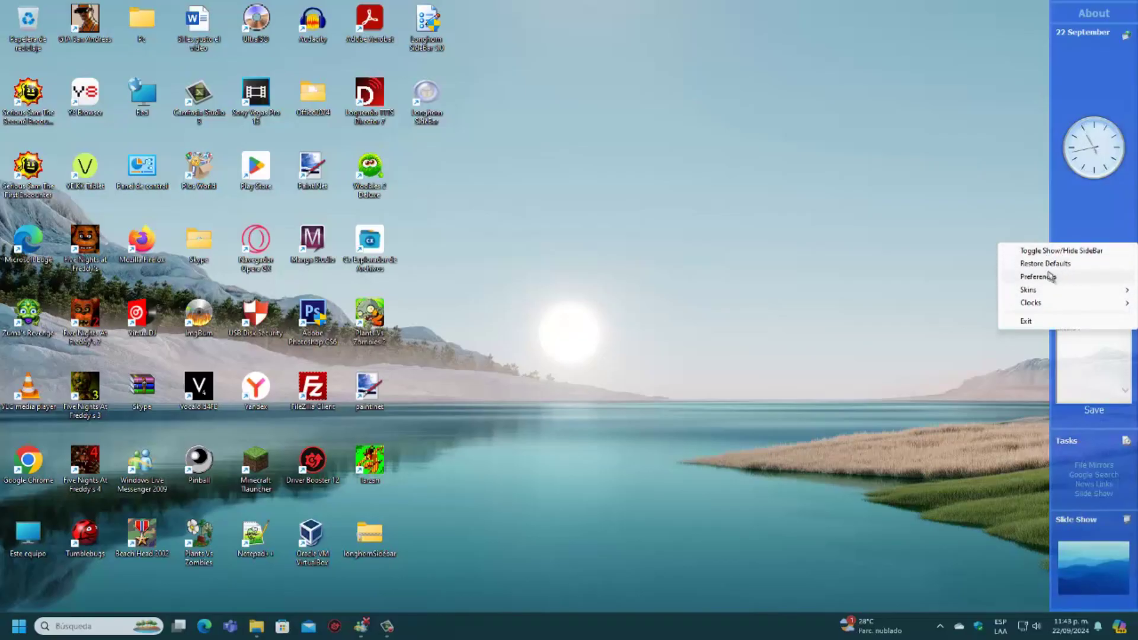
pyautogui.moveTo(1037, 307)
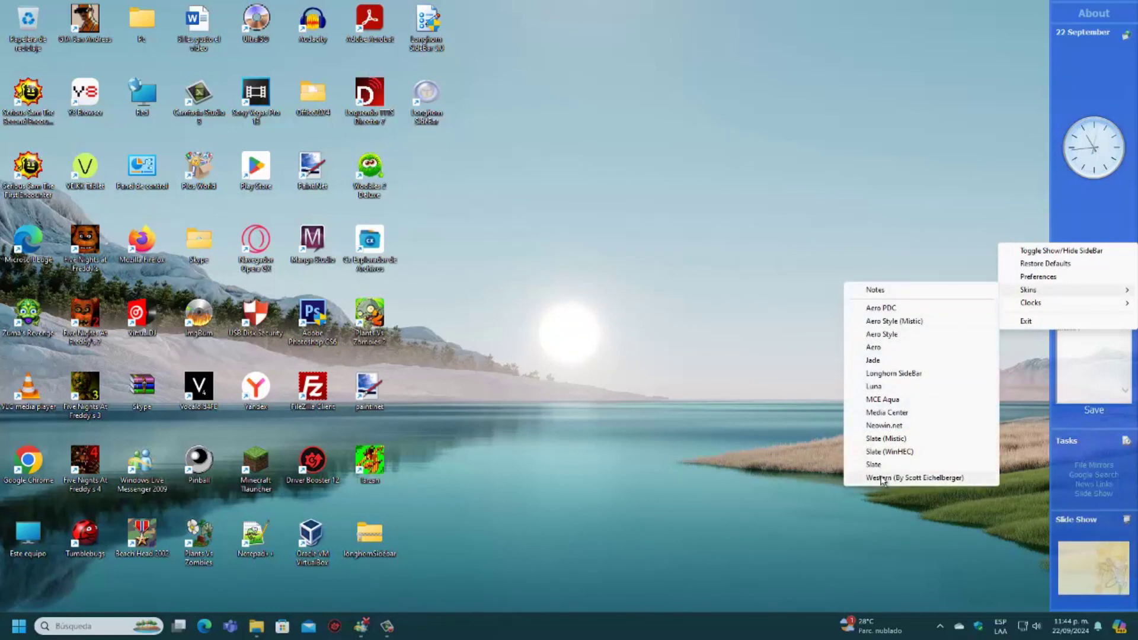
pyautogui.click(897, 464)
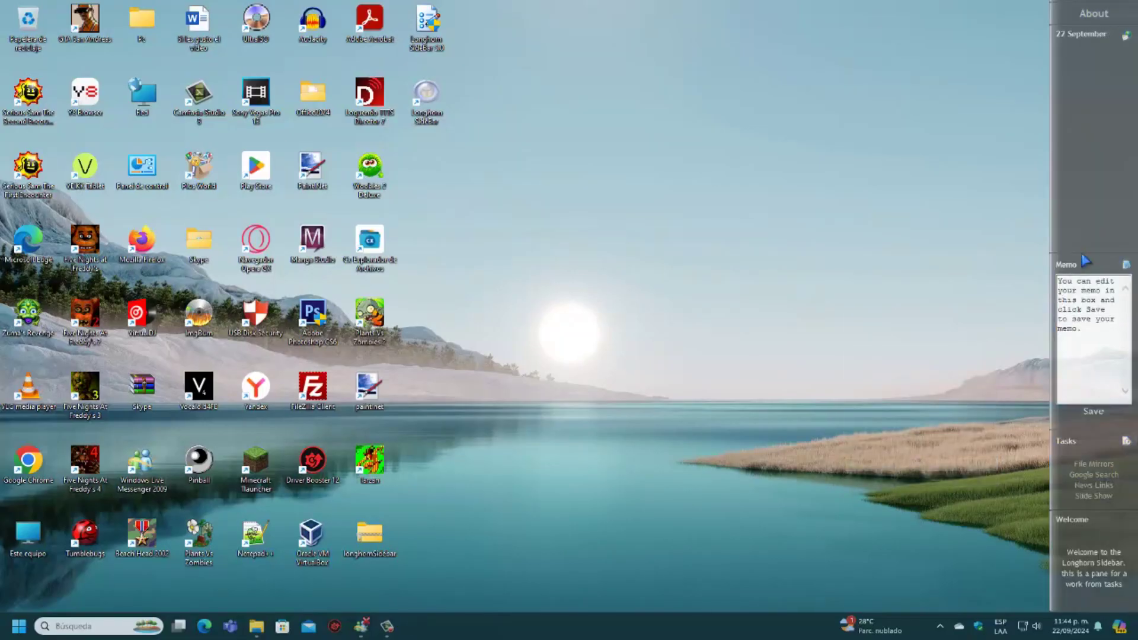
# Apply the Aero PDC skin to the sidebar
pyautogui.rightClick(1093, 231)
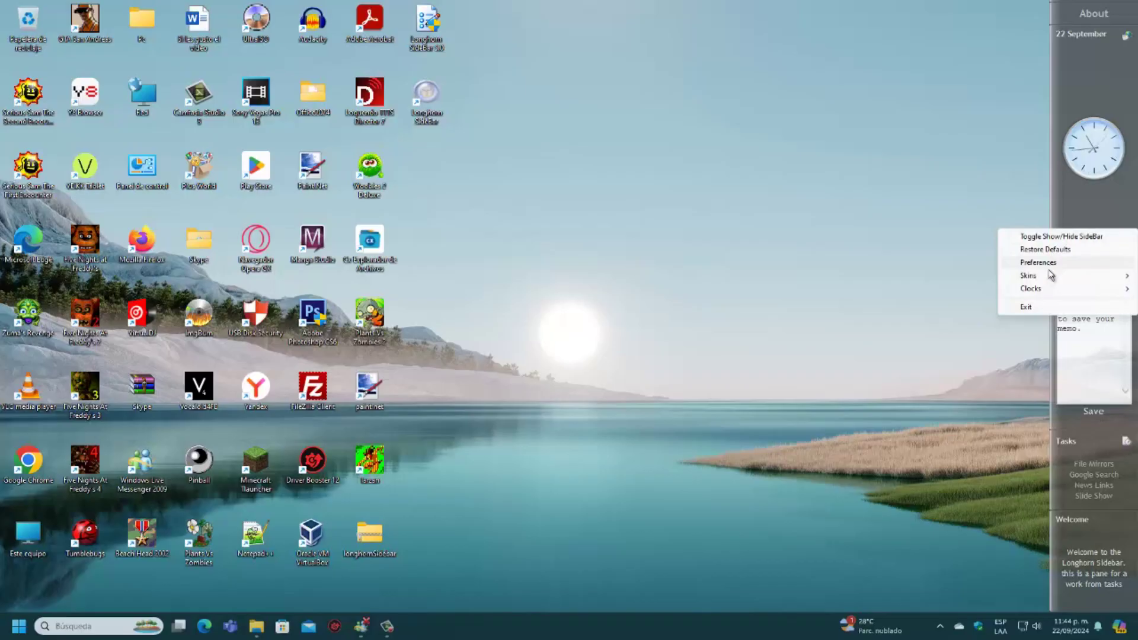
pyautogui.moveTo(1048, 279)
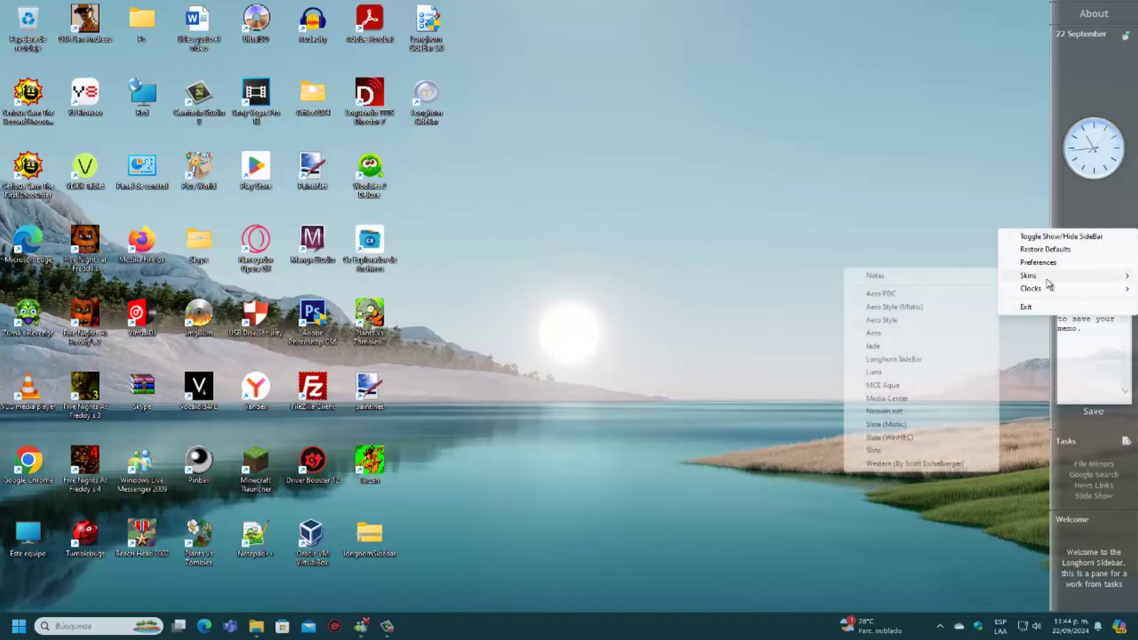
pyautogui.click(885, 295)
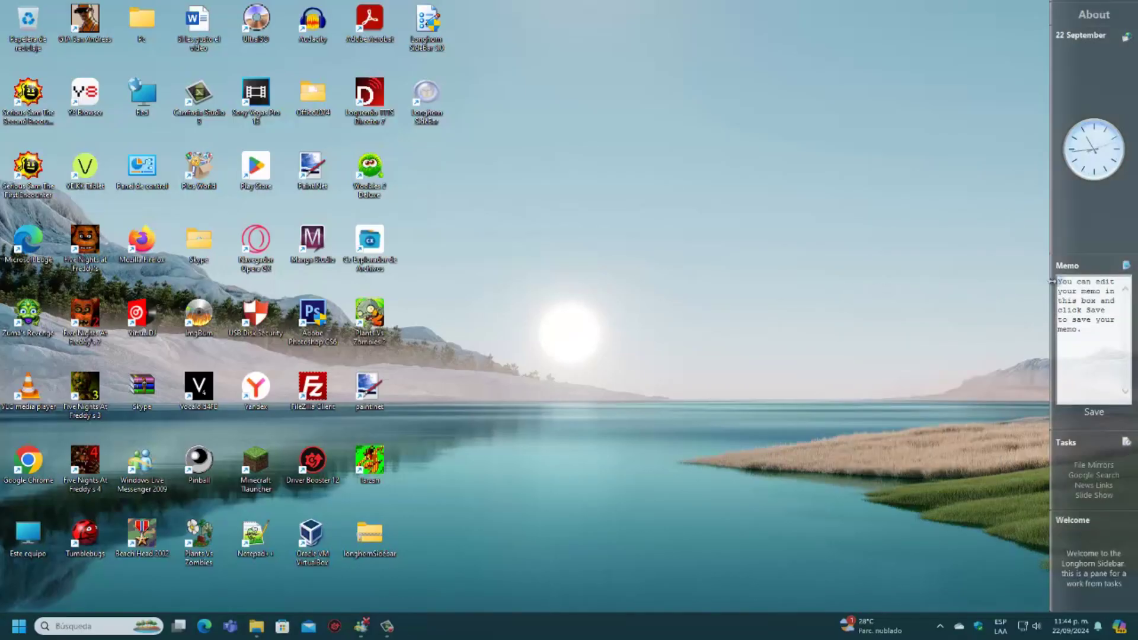
# Apply the Longhorn SideBar skin to the sidebar
pyautogui.rightClick(1075, 234)
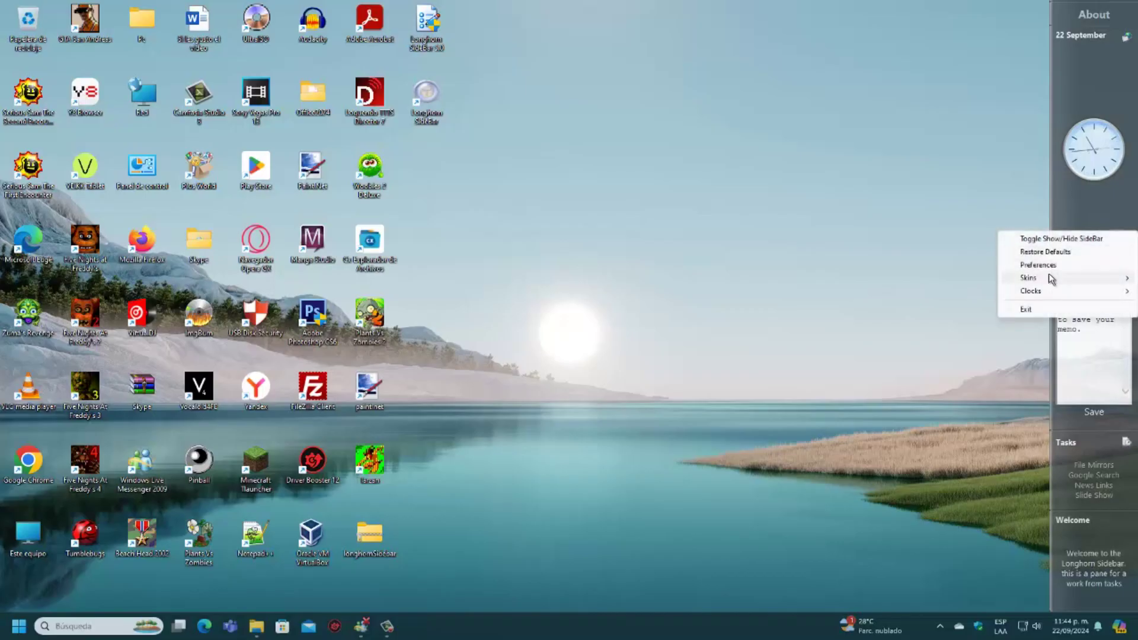
pyautogui.moveTo(1047, 279)
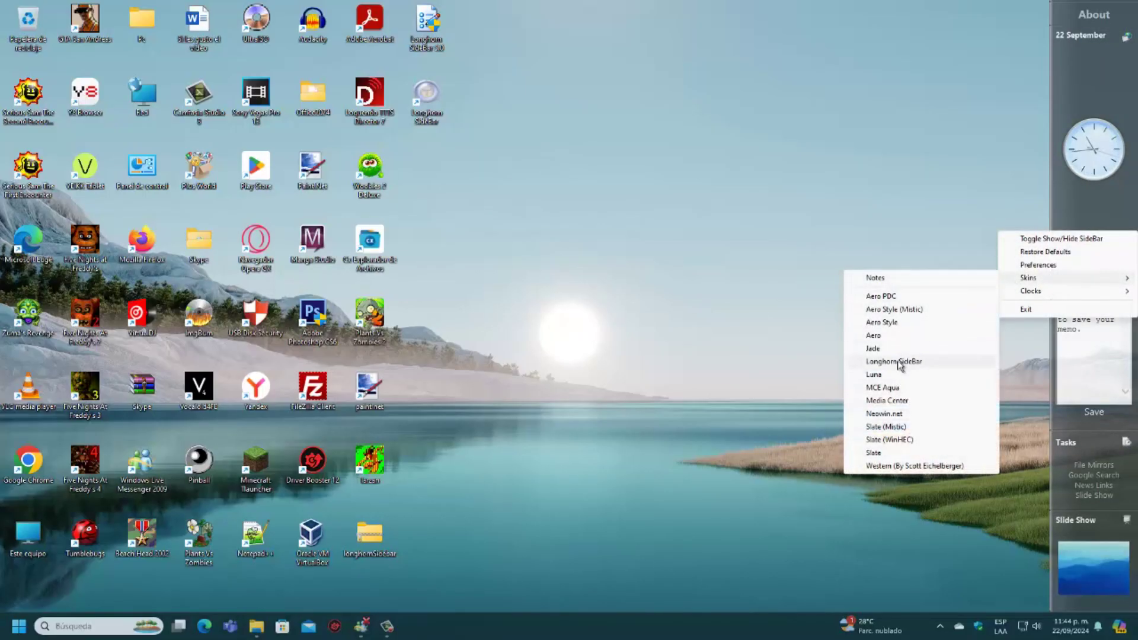
pyautogui.click(898, 362)
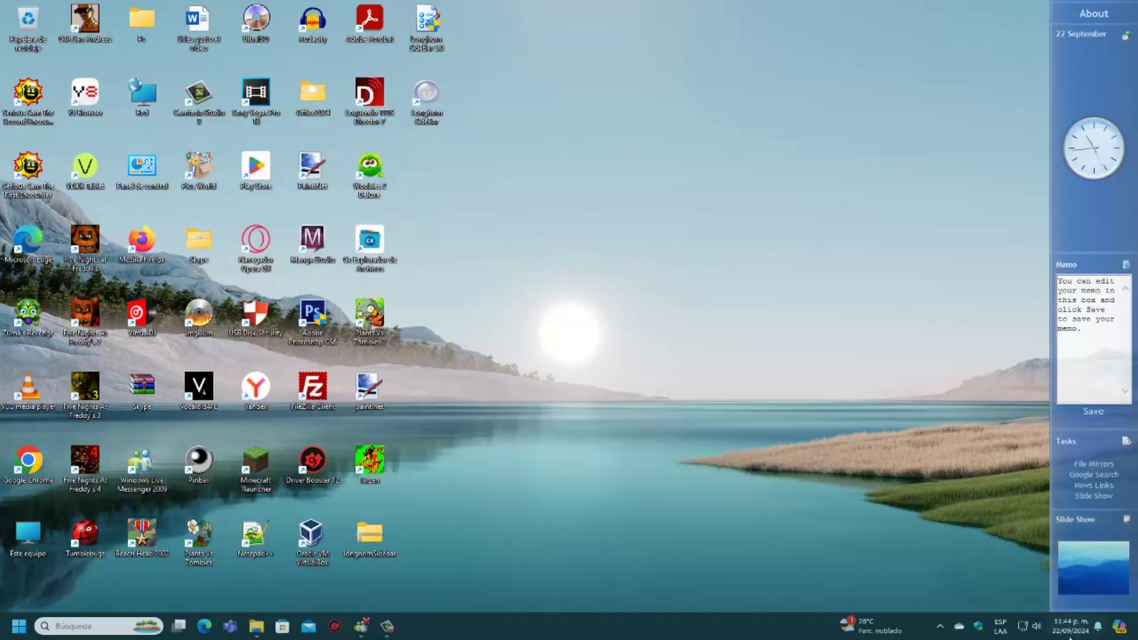
# View the system notifications and calendar opened from the taskbar's date and time
pyautogui.click(1071, 629)
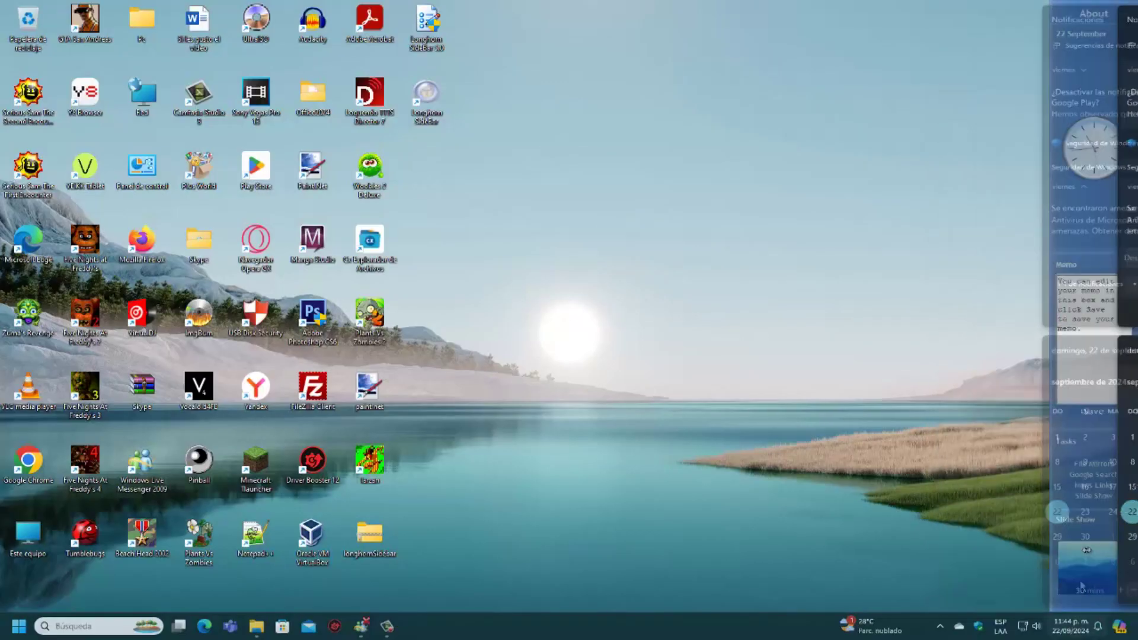
pyautogui.click(1072, 629)
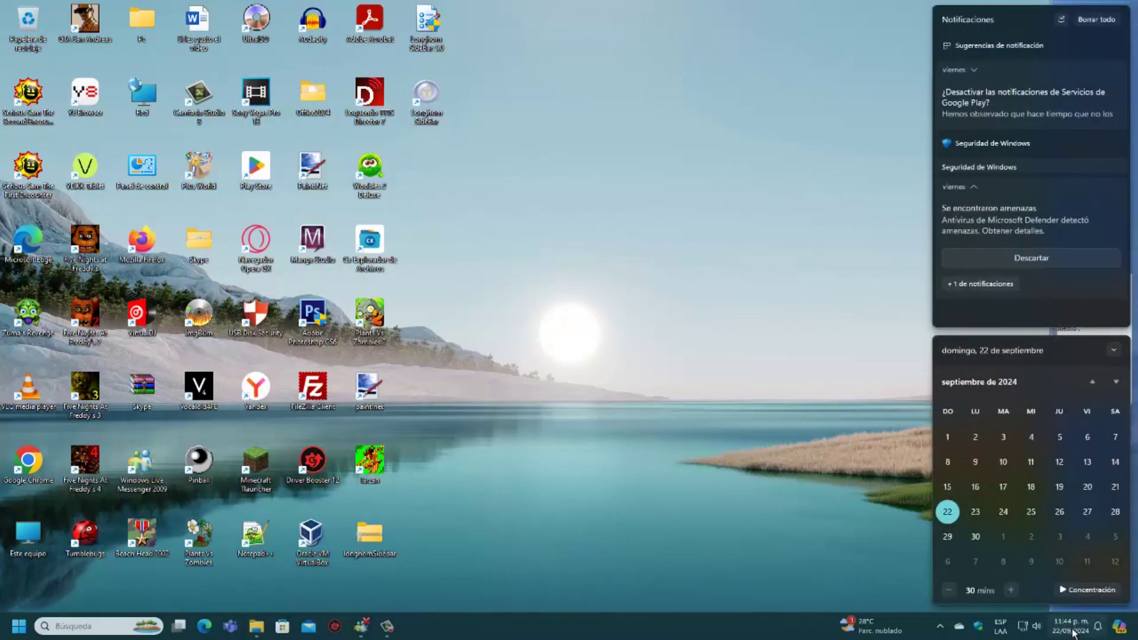
# Restore the sidebar's default settings and hide the sidebar
pyautogui.click(1071, 630)
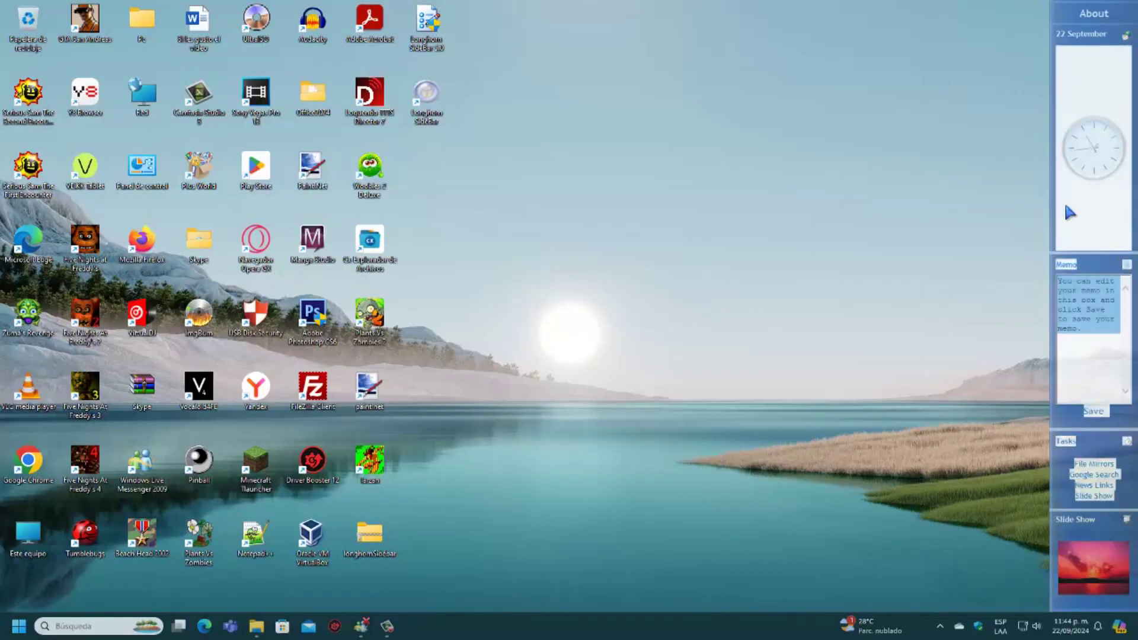
pyautogui.rightClick(1078, 228)
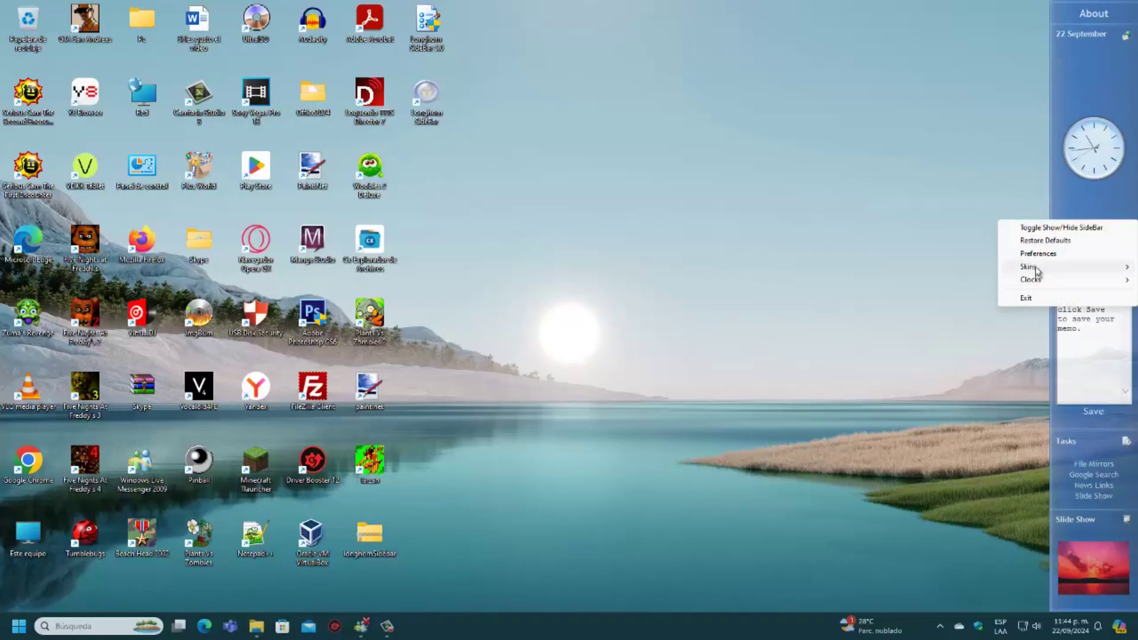
pyautogui.click(1061, 241)
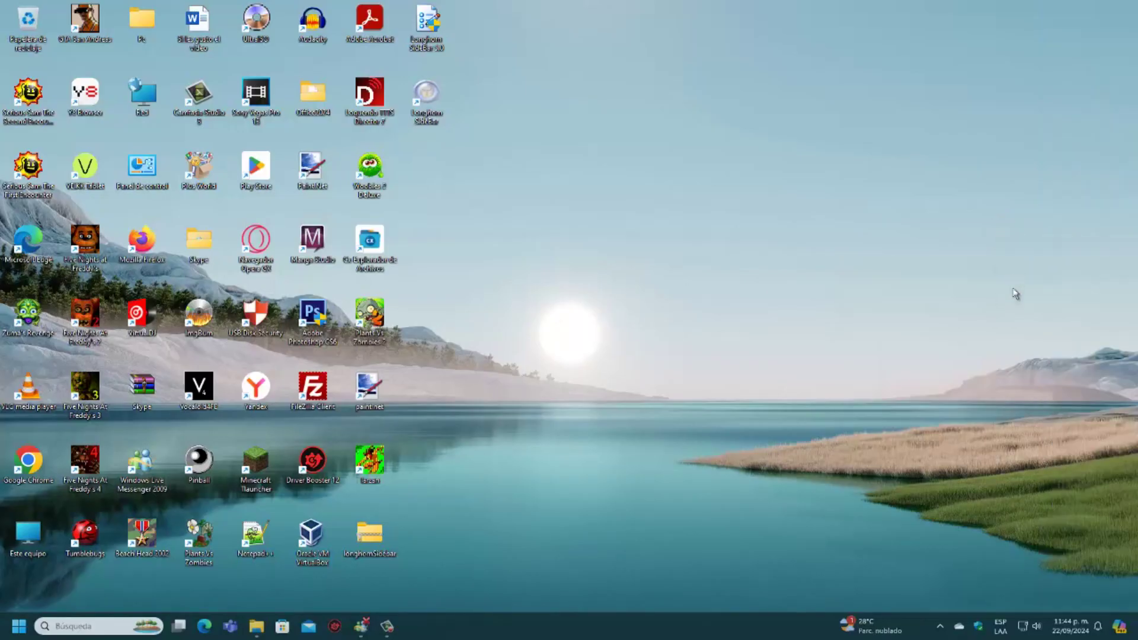
pyautogui.rightClick(1065, 216)
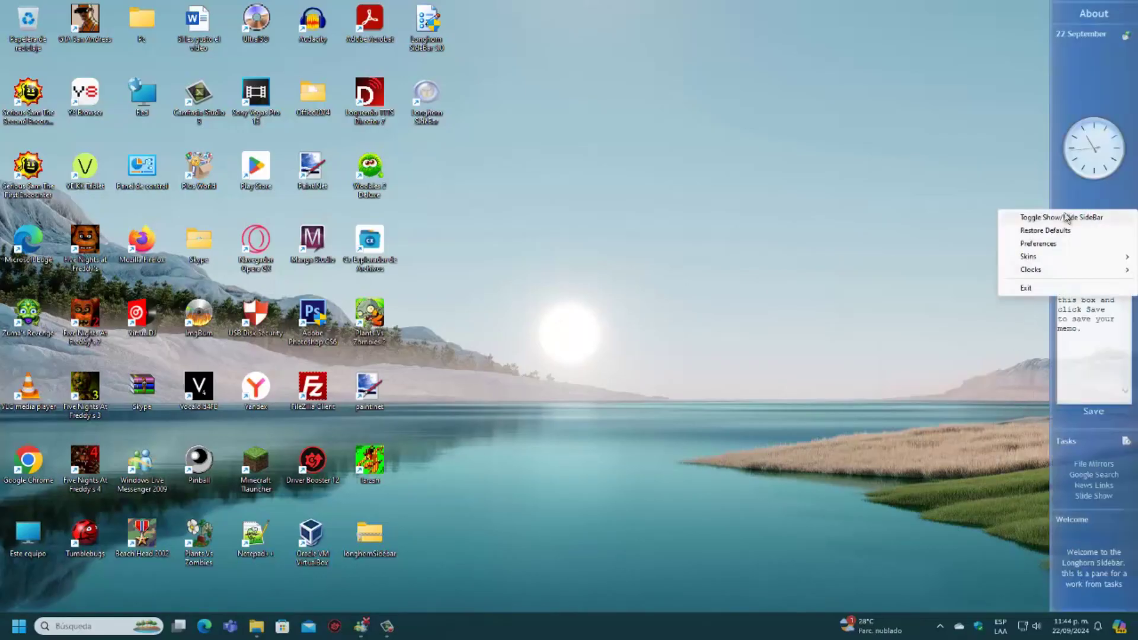
pyautogui.click(1055, 218)
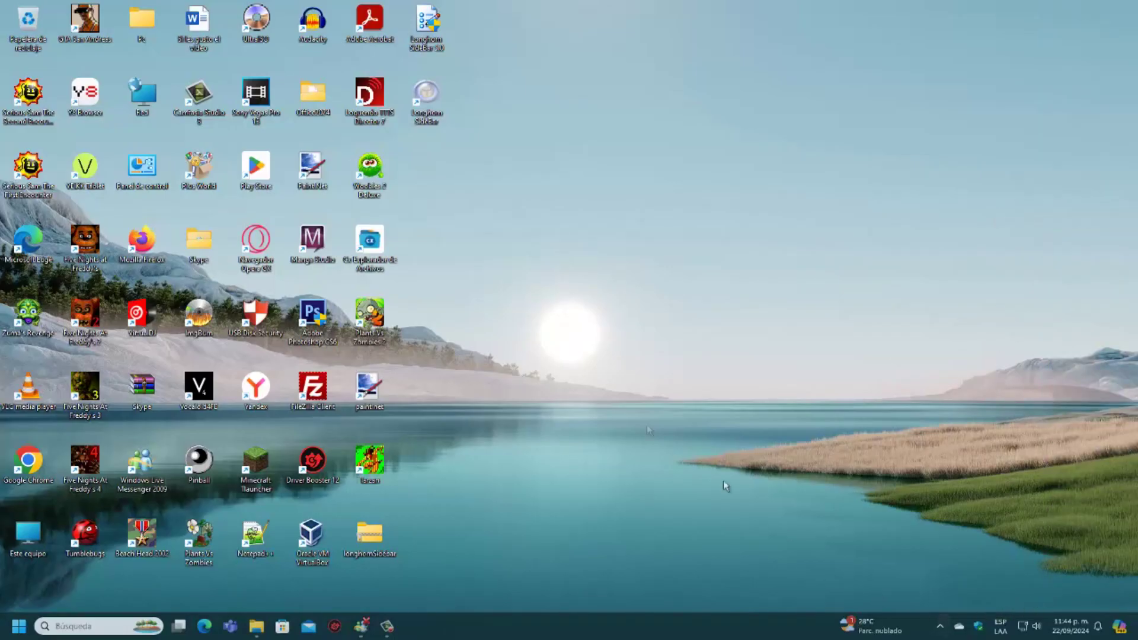
pyautogui.click(437, 111)
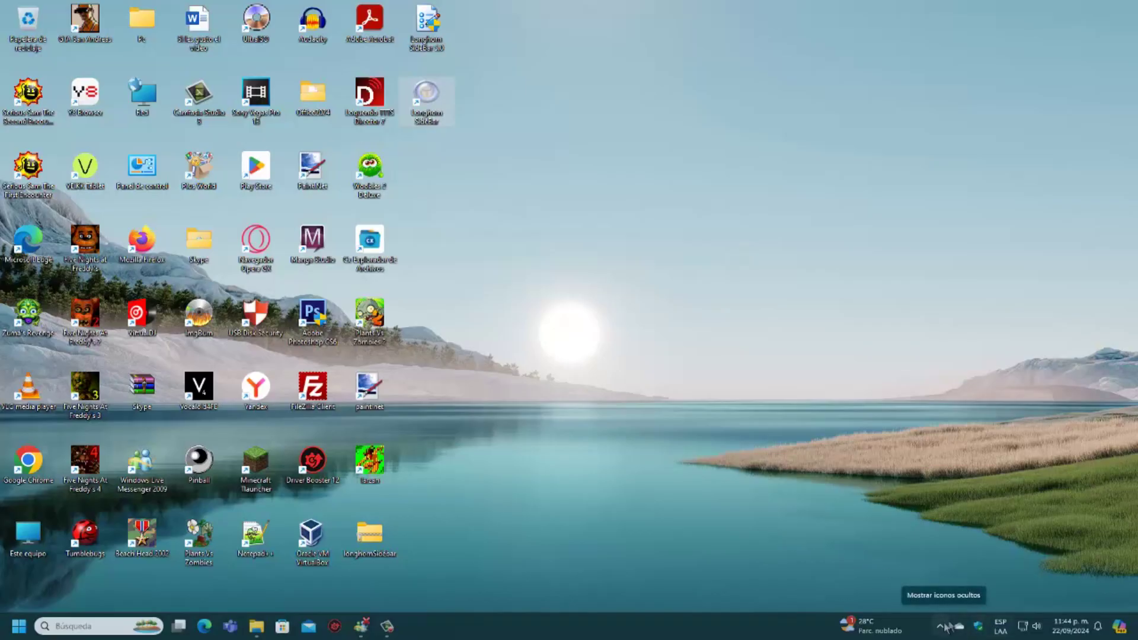
pyautogui.rightClick(1038, 235)
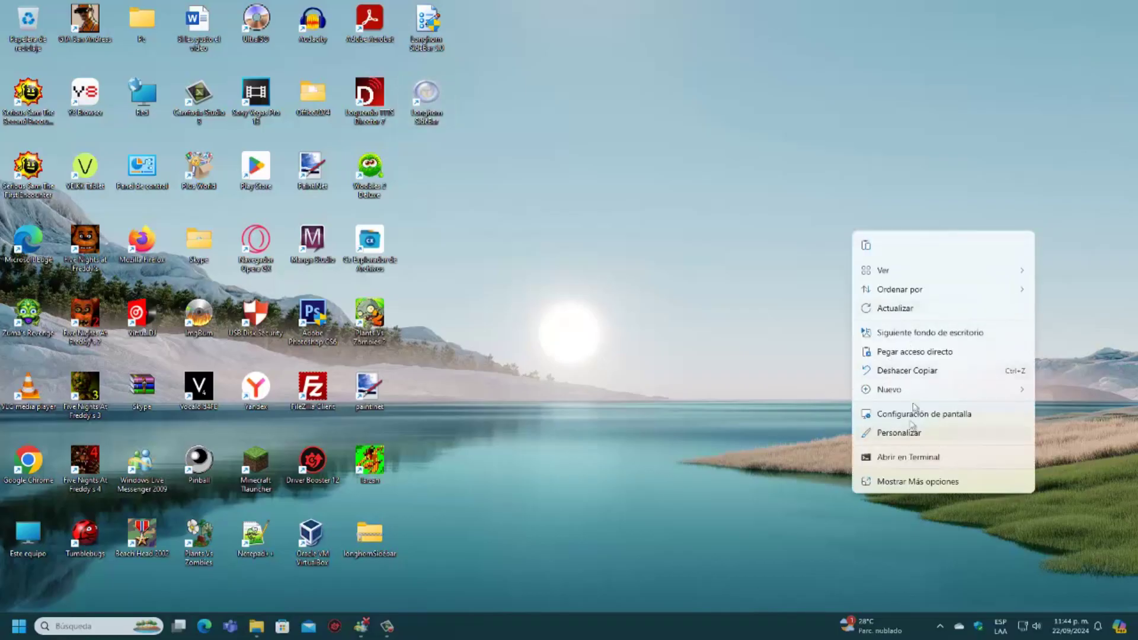
pyautogui.click(732, 119)
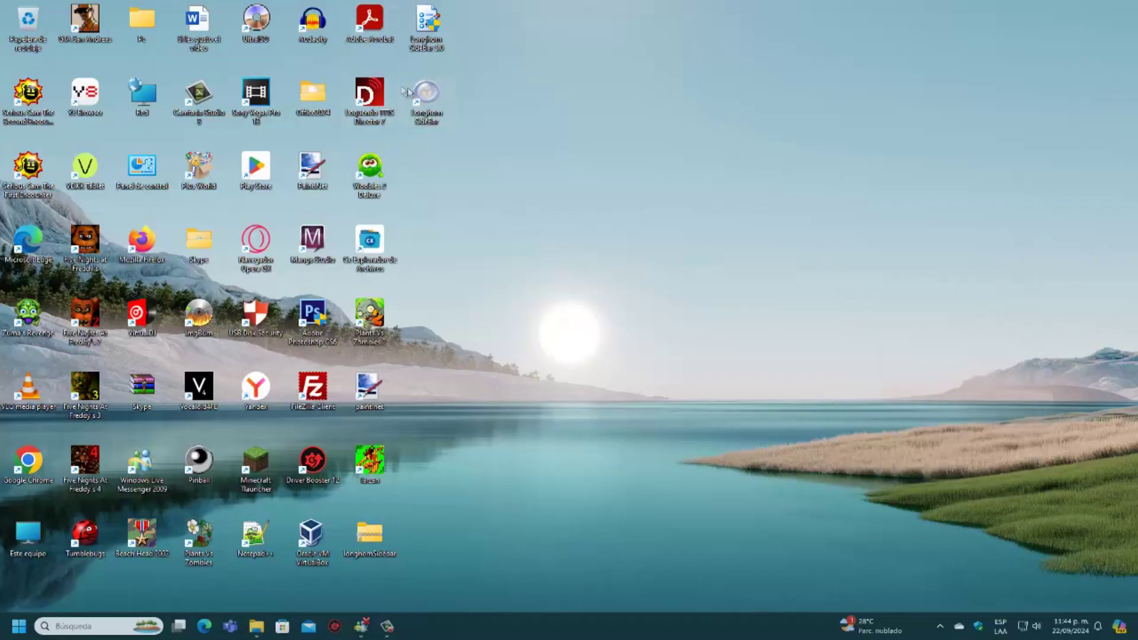
pyautogui.rightClick(423, 101)
pyautogui.click(528, 187)
pyautogui.hotkey('shift', 'F10')
pyautogui.click(645, 246)
# Open the Longhorn SideBar pop-up from the hidden notification icons and show the sidebar again
pyautogui.click(946, 628)
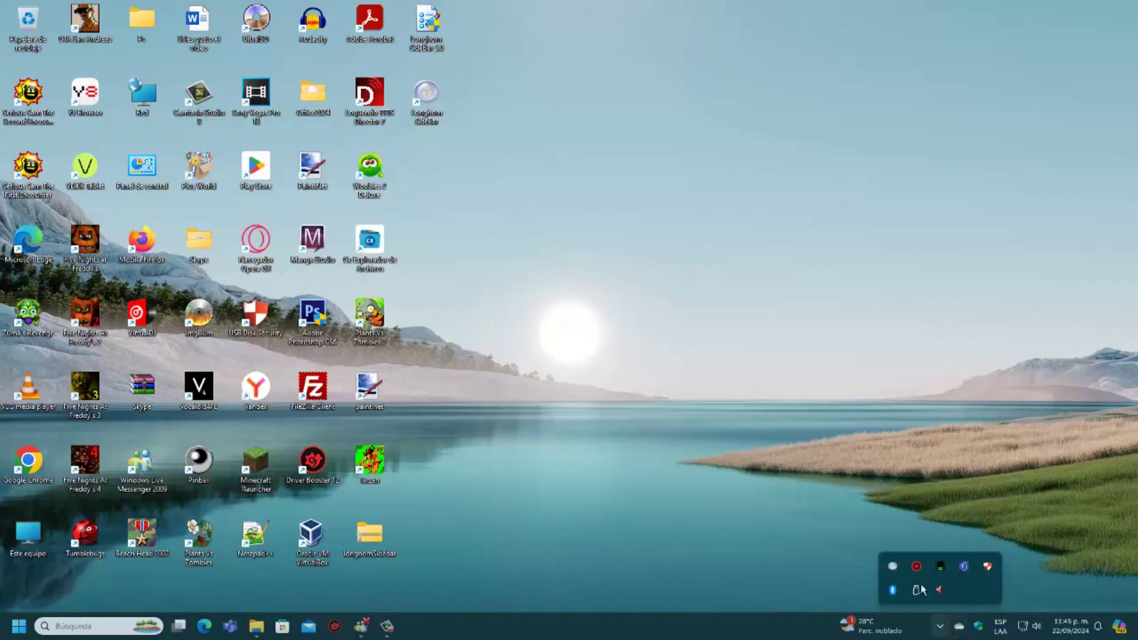
pyautogui.click(899, 567)
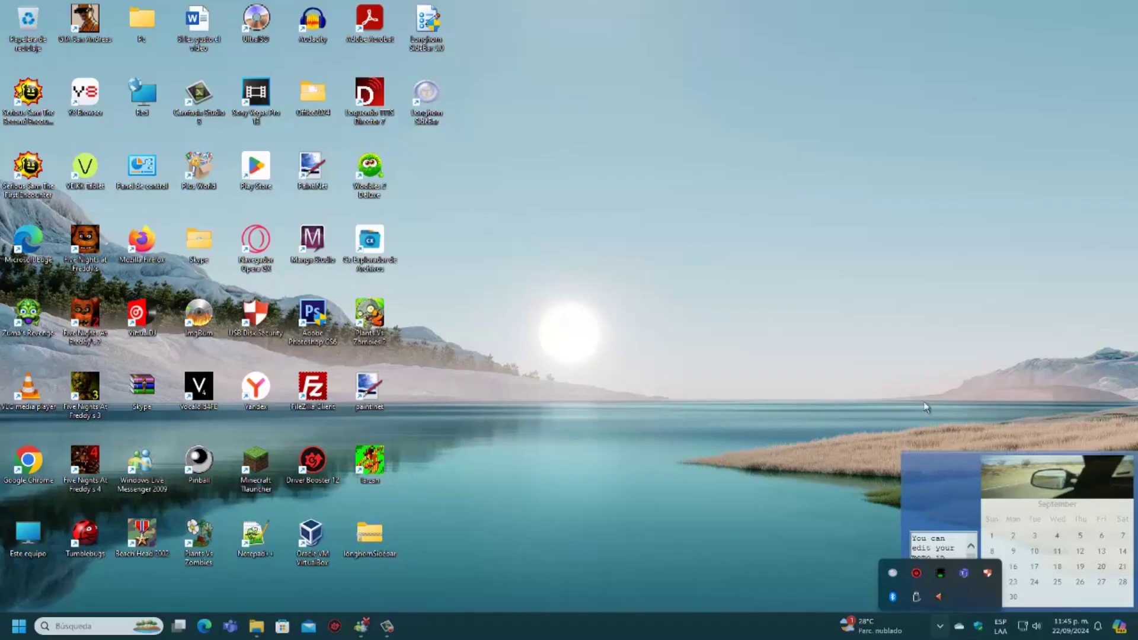
pyautogui.rightClick(922, 470)
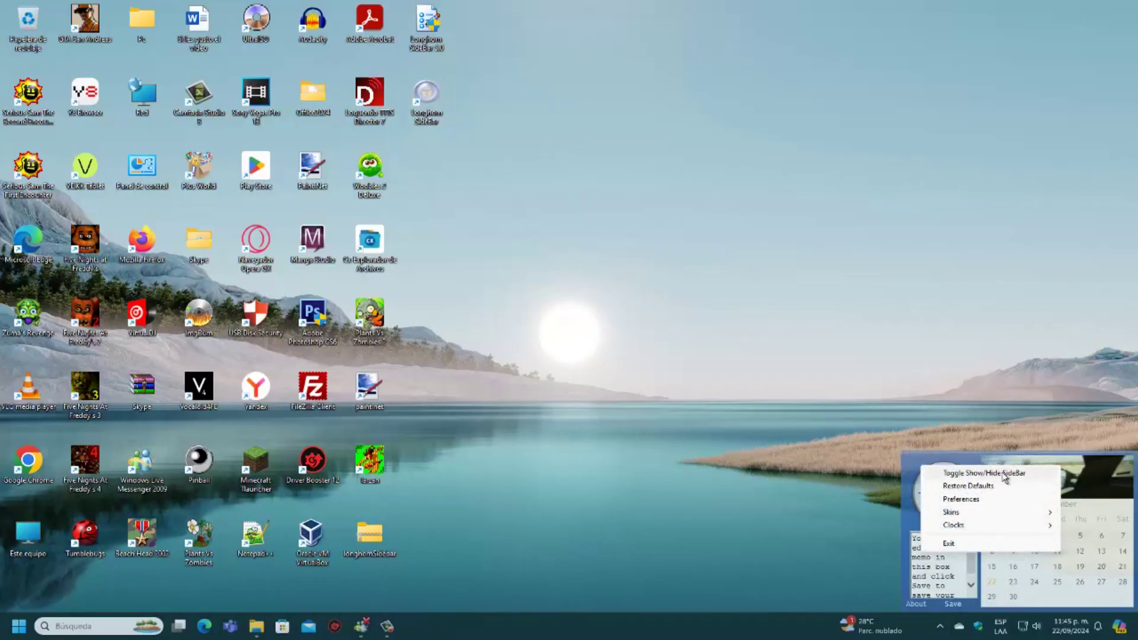
pyautogui.click(1006, 474)
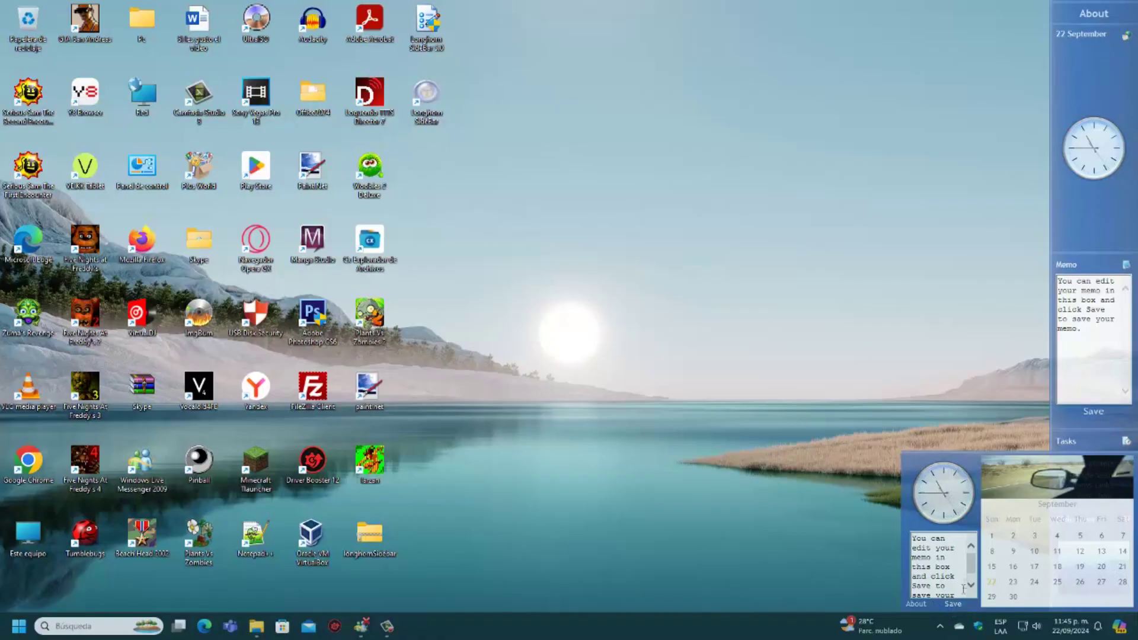
# Exit Longhorn SideBar and check the hidden notification icons for it
pyautogui.scroll(-1, 959, 545)
pyautogui.rightClick(923, 517)
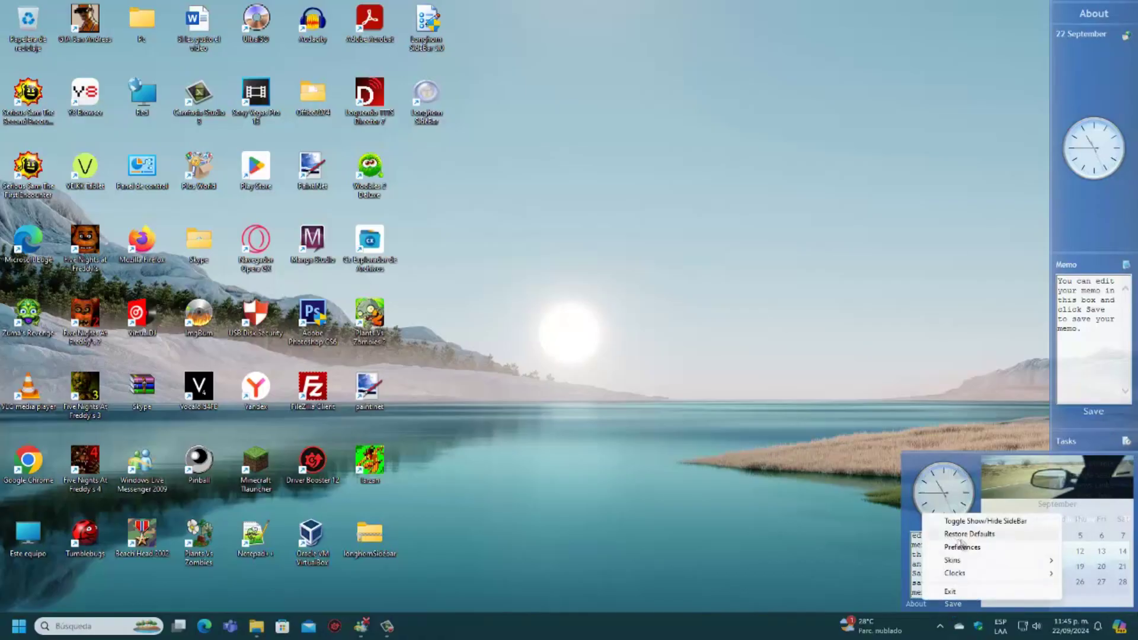
pyautogui.click(972, 592)
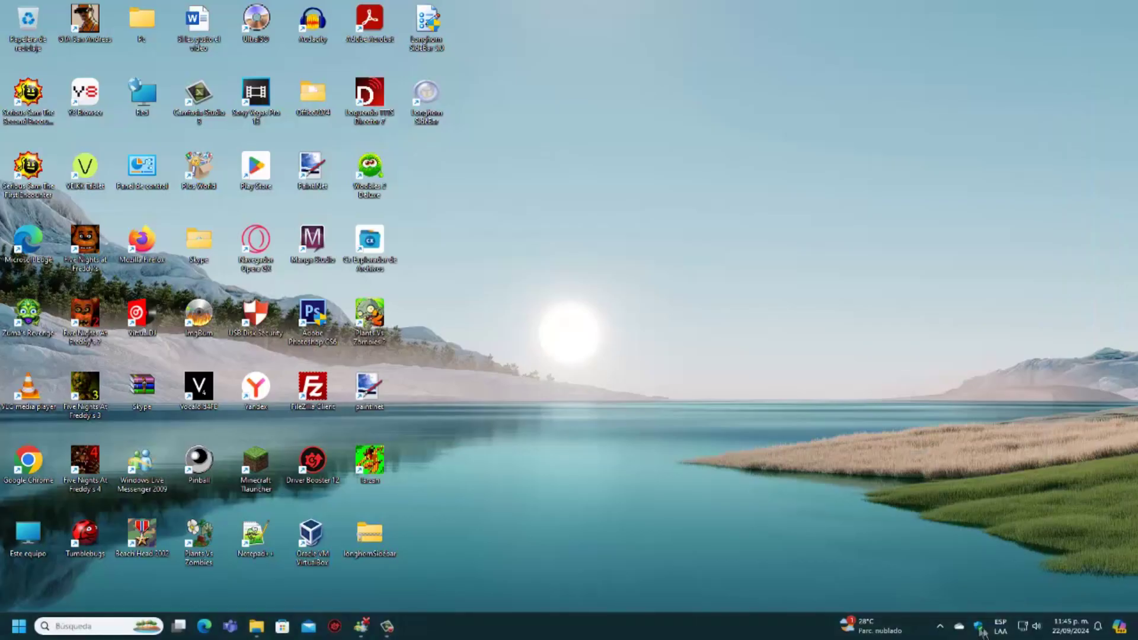
pyautogui.click(940, 626)
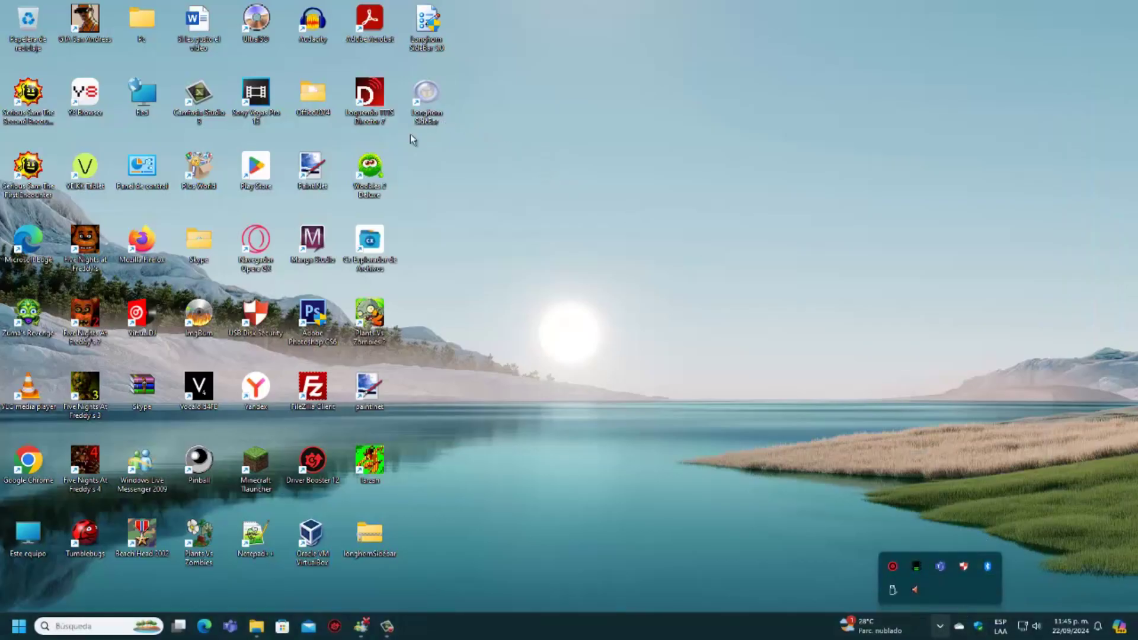
# Relaunch Longhorn SideBar from its desktop shortcut and dismiss the program compatibility assistant
pyautogui.doubleClick(424, 112)
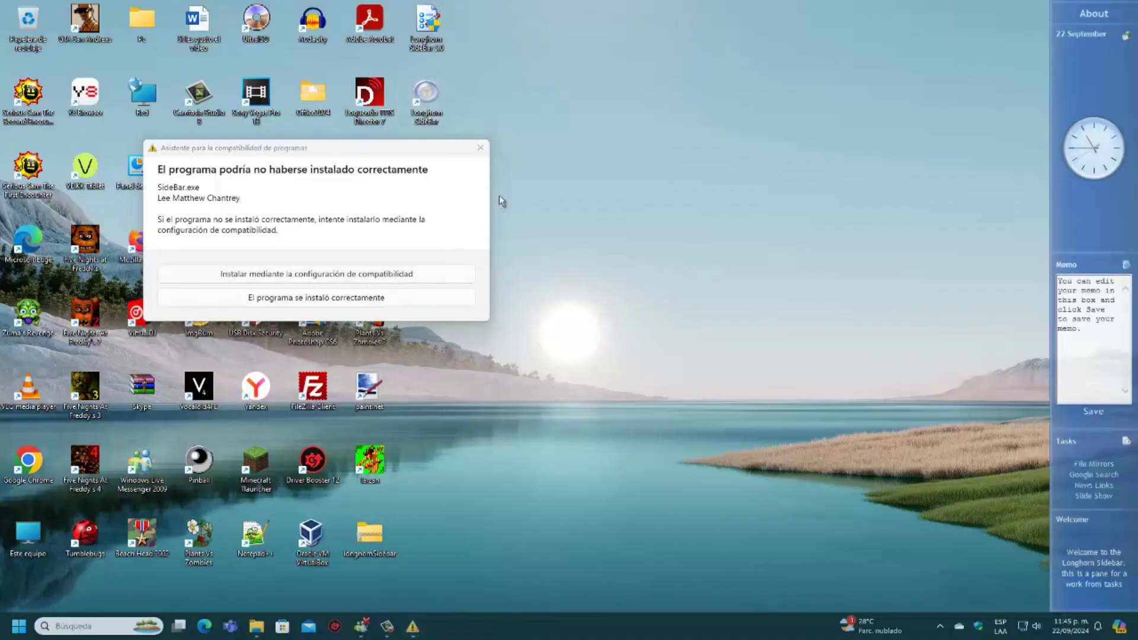
pyautogui.click(481, 148)
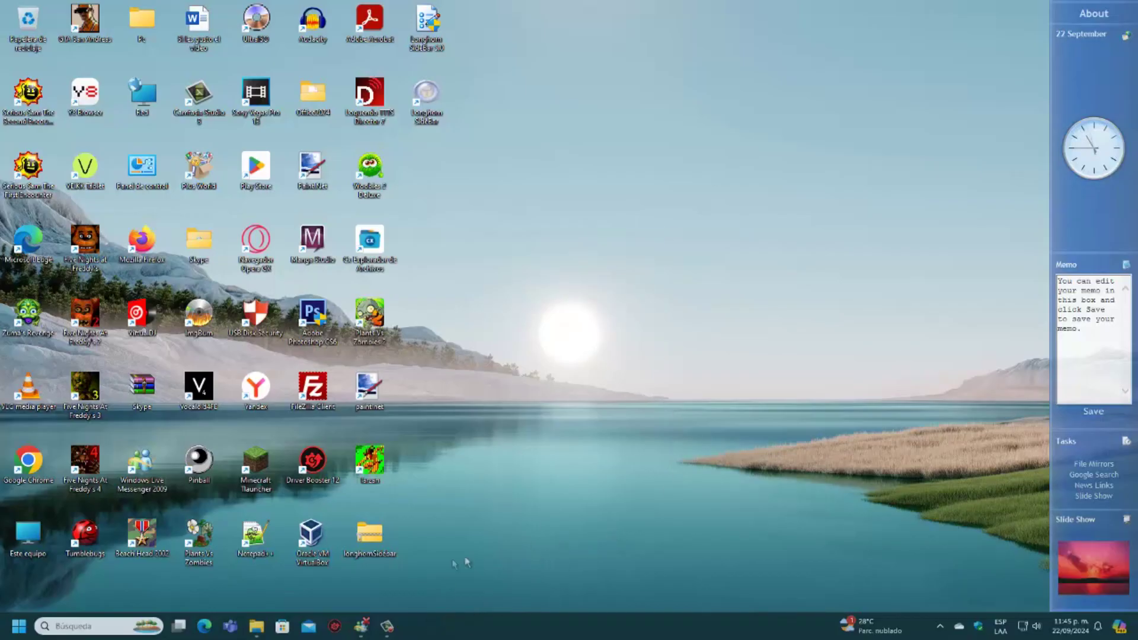
pyautogui.moveTo(395, 635)
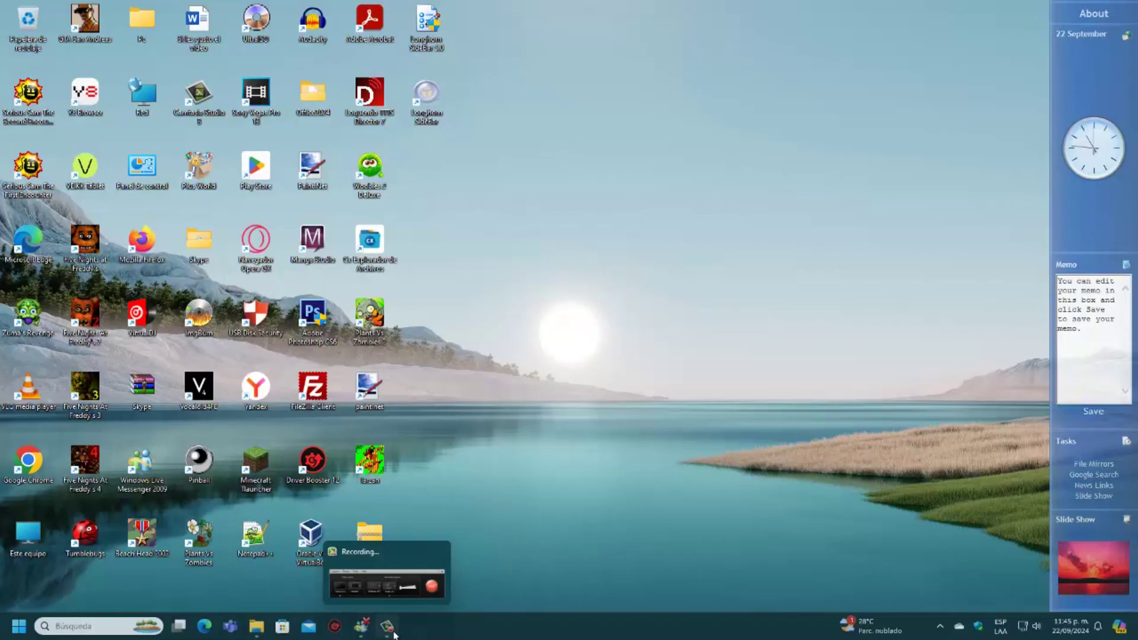
pyautogui.click(390, 628)
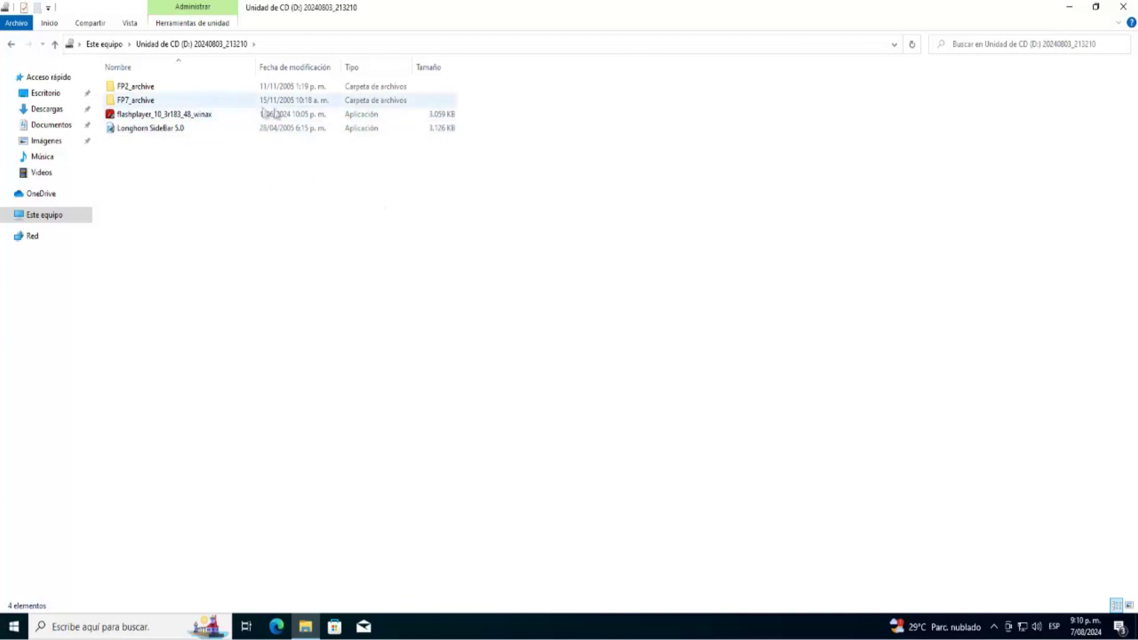
# Install Adobe Flash Player 10.3 from flashplayer_10_3r183_48_winax, allowing device changes and accepting the licence terms
pyautogui.doubleClick(319, 115)
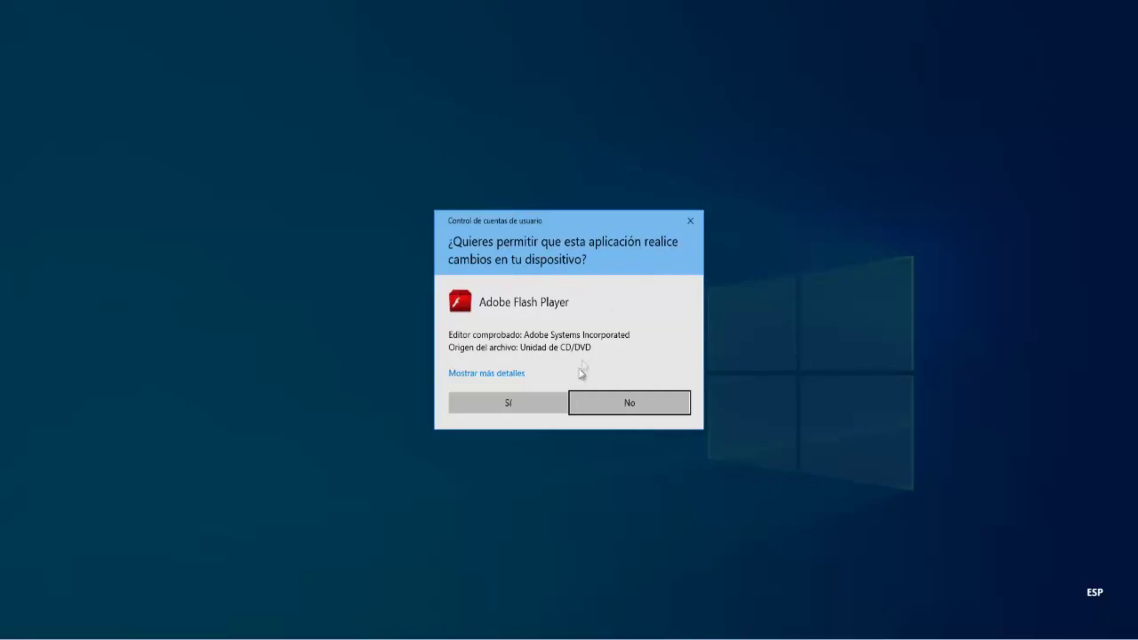
pyautogui.click(524, 403)
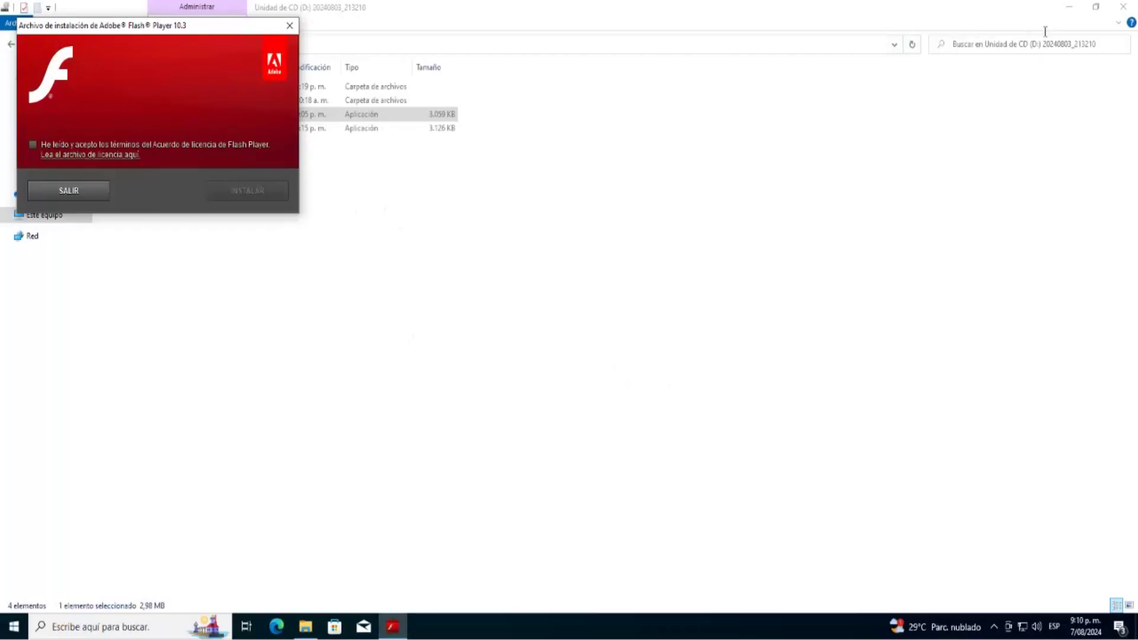
pyautogui.click(1069, 7)
pyautogui.moveTo(175, 27); pyautogui.dragTo(498, 109)
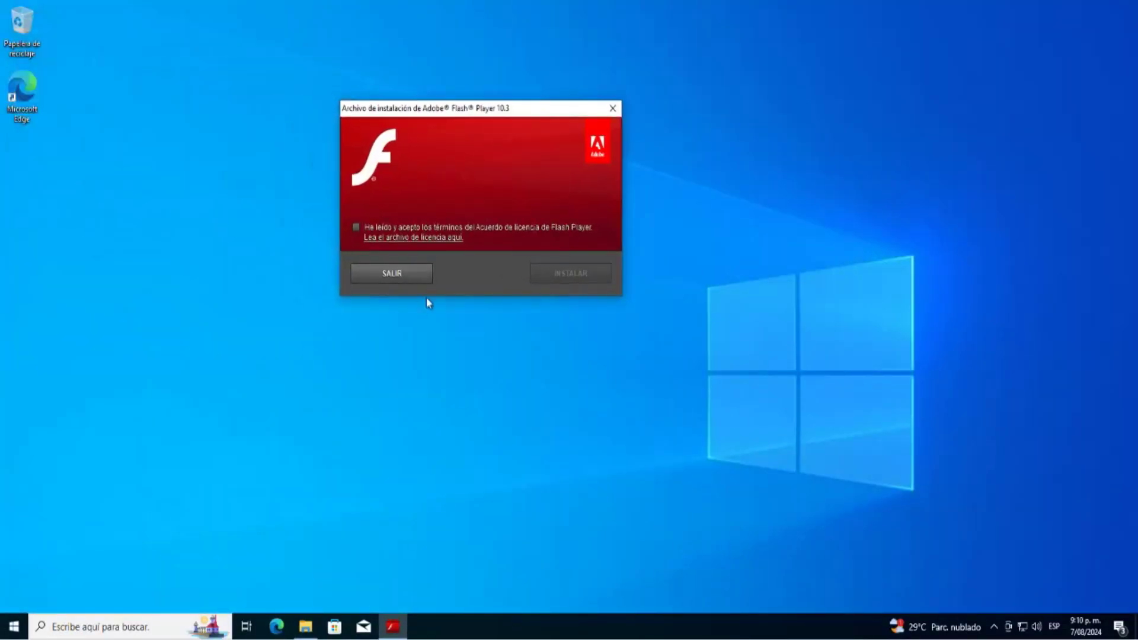
pyautogui.click(356, 227)
pyautogui.click(562, 276)
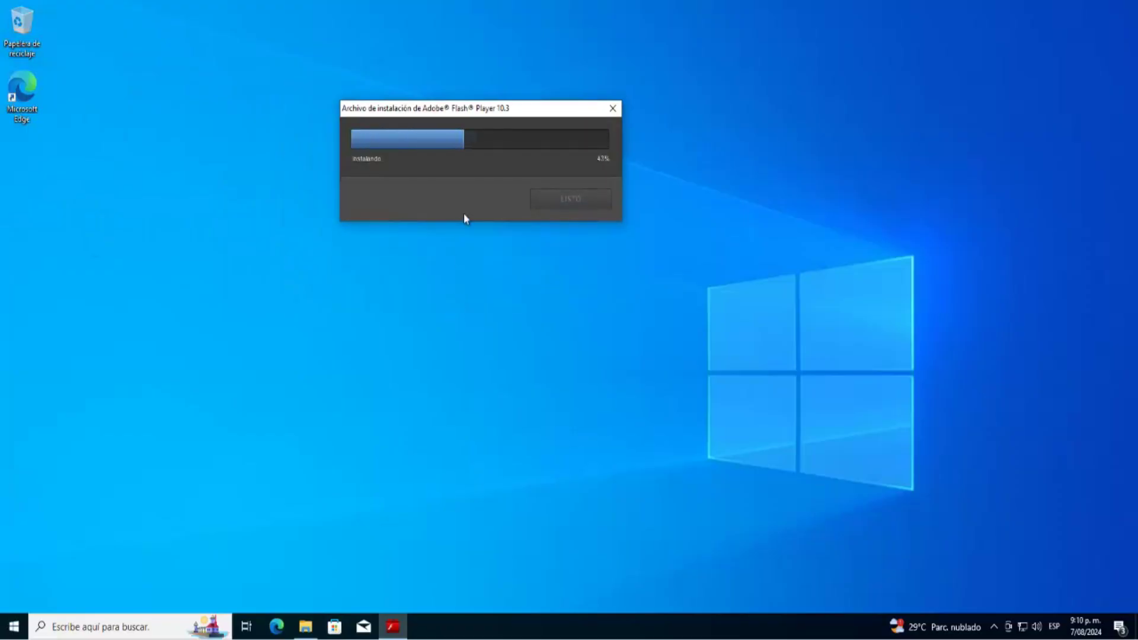
pyautogui.click(547, 200)
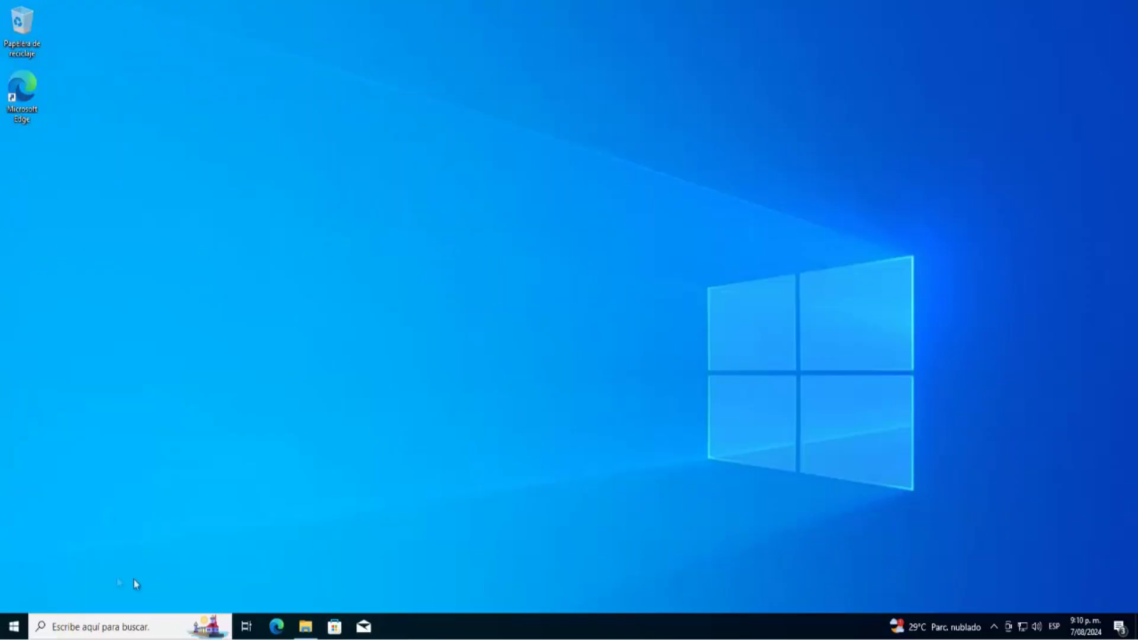
# Display the Control Panel items as large icons to check for the Flash Player entry, and close the window
pyautogui.click(110, 626)
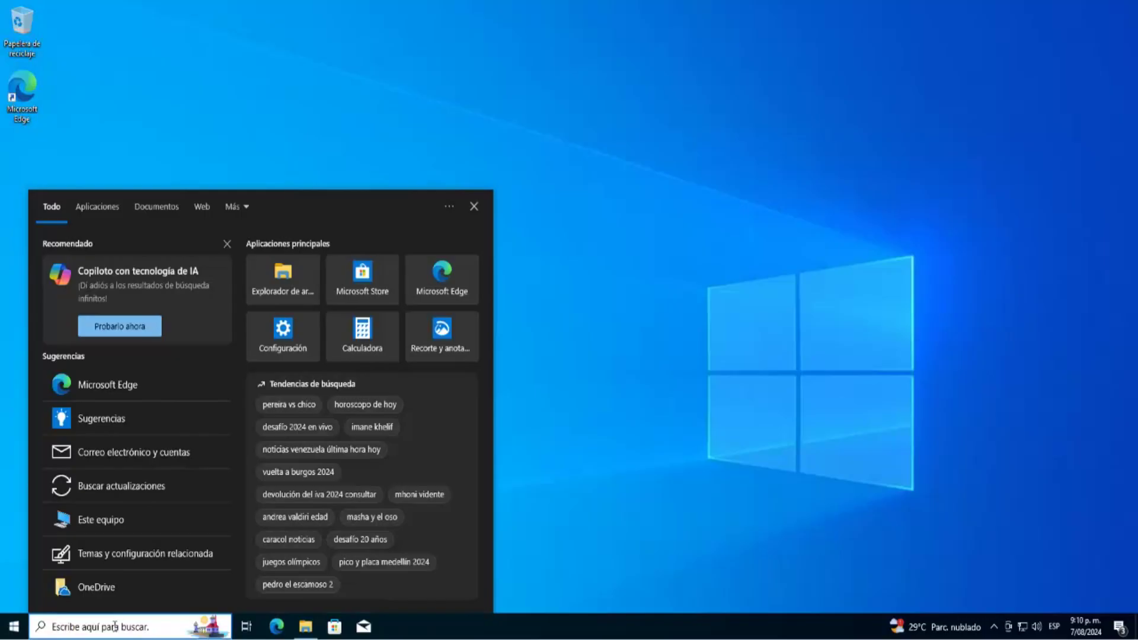
pyautogui.write('pane')
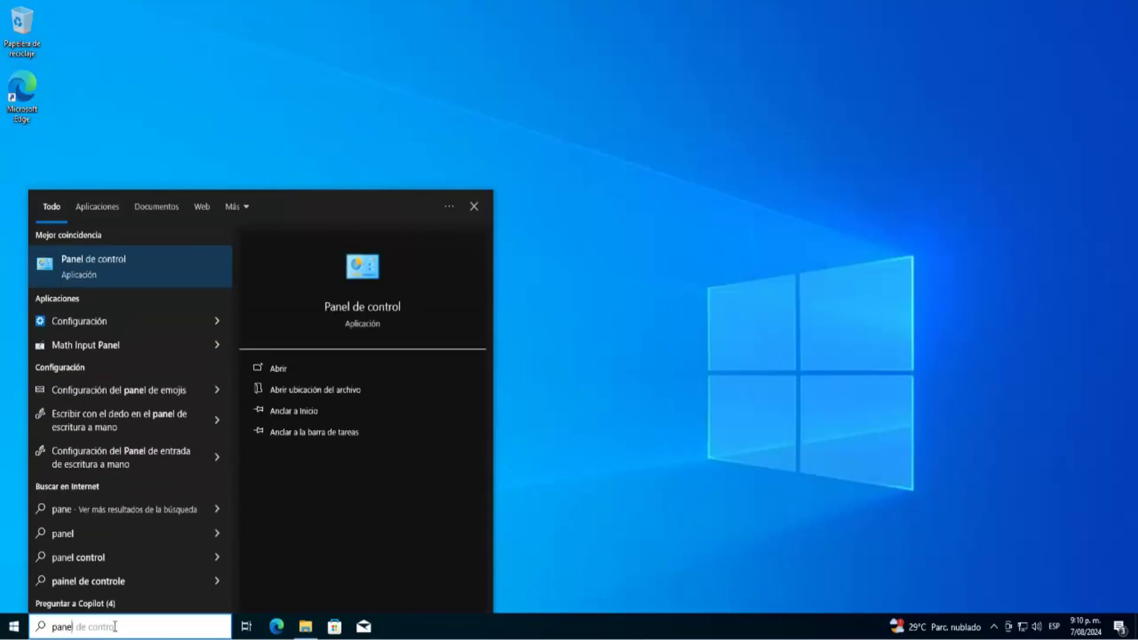
pyautogui.press('Return')
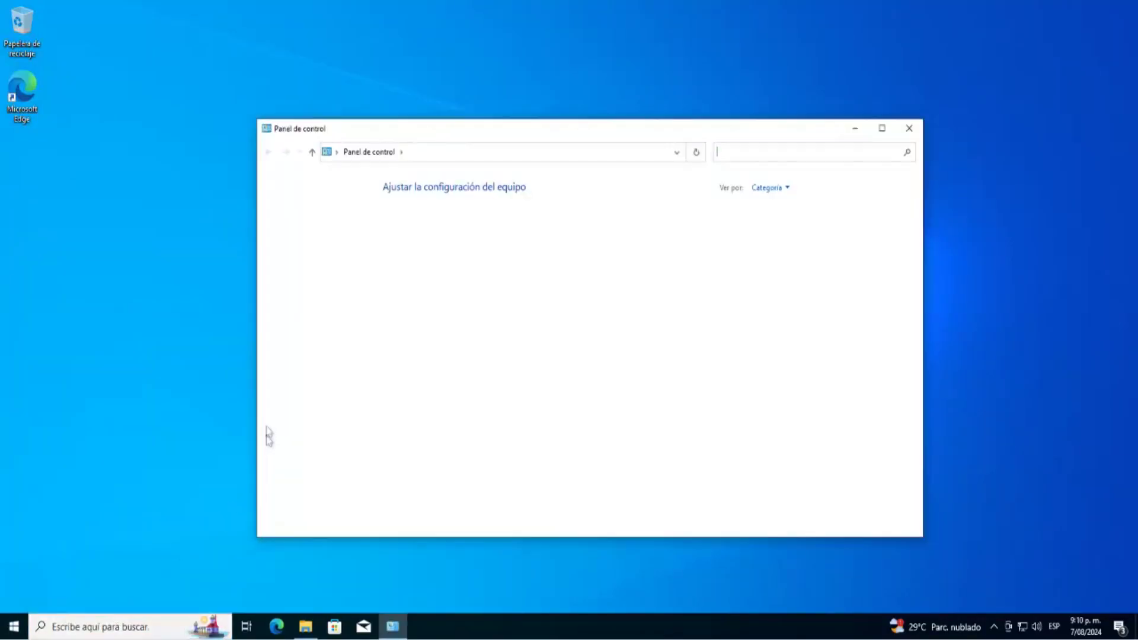
pyautogui.click(884, 134)
pyautogui.click(741, 64)
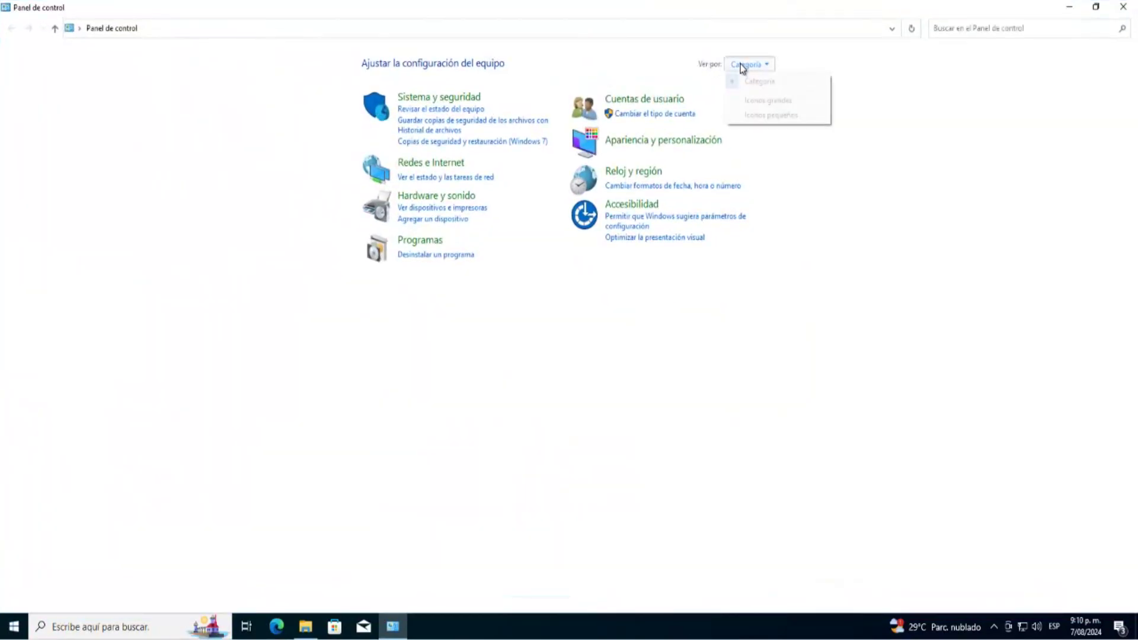
pyautogui.click(773, 102)
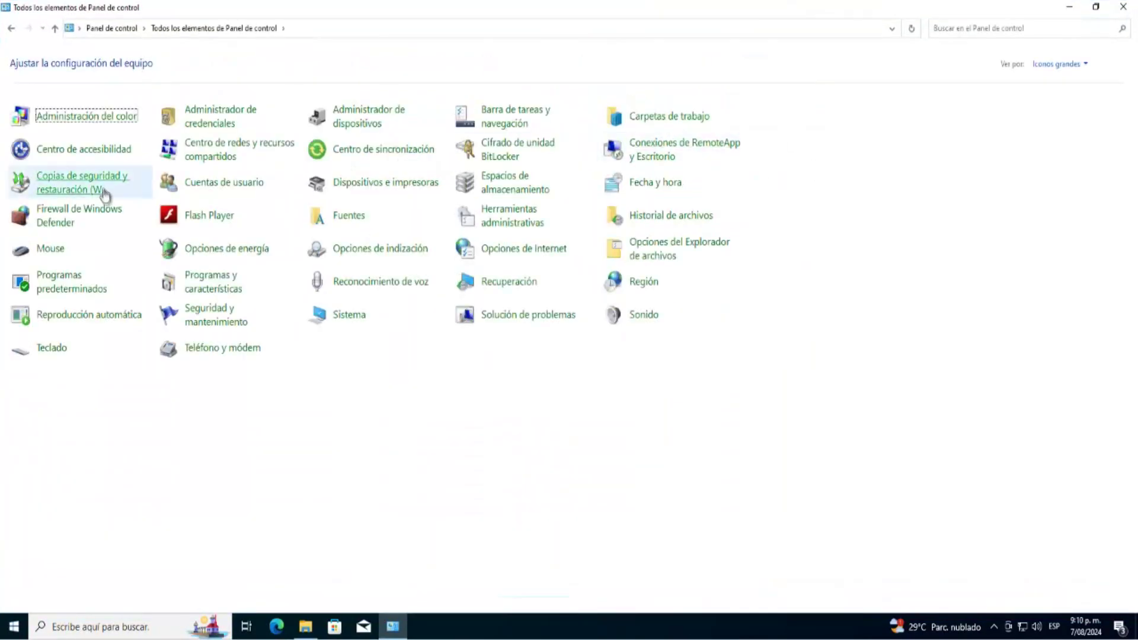
pyautogui.click(1123, 6)
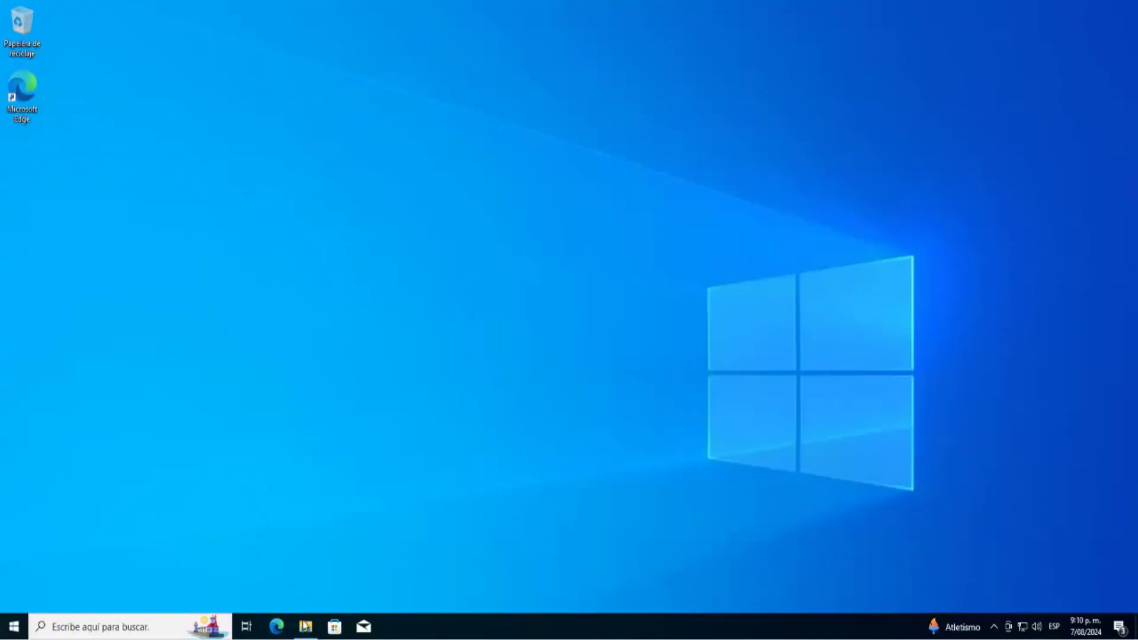
# Run the Longhorn SideBar 5.0 installer from the CD drive as administrator and allow it to make changes to the device
pyautogui.click(305, 626)
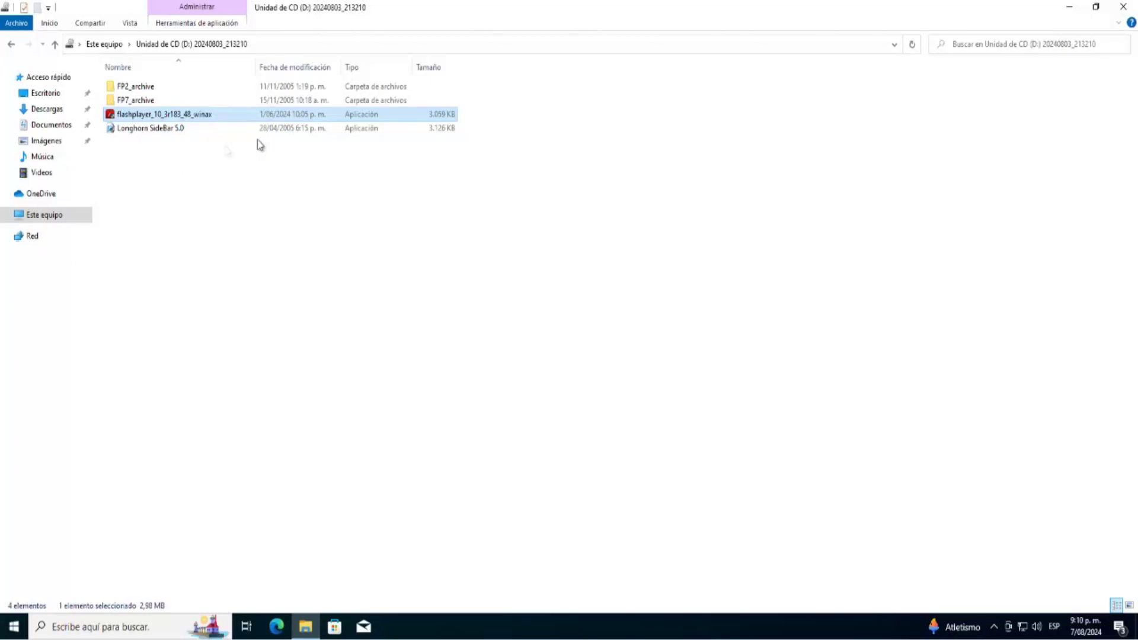
pyautogui.rightClick(193, 131)
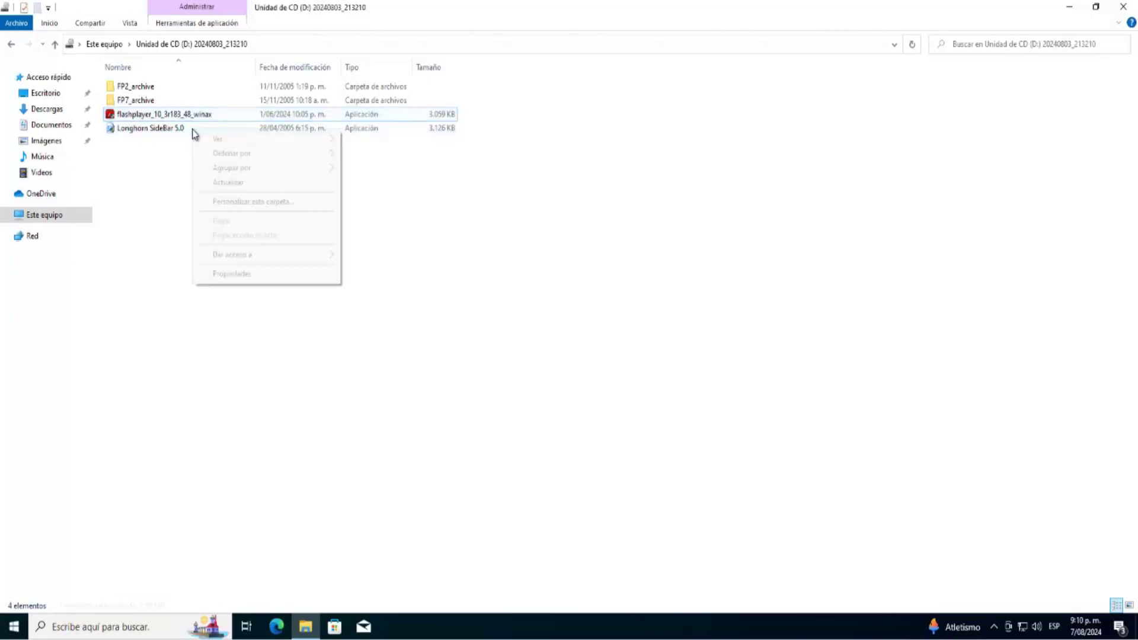
pyautogui.click(184, 134)
pyautogui.hotkey('shift', 'F10')
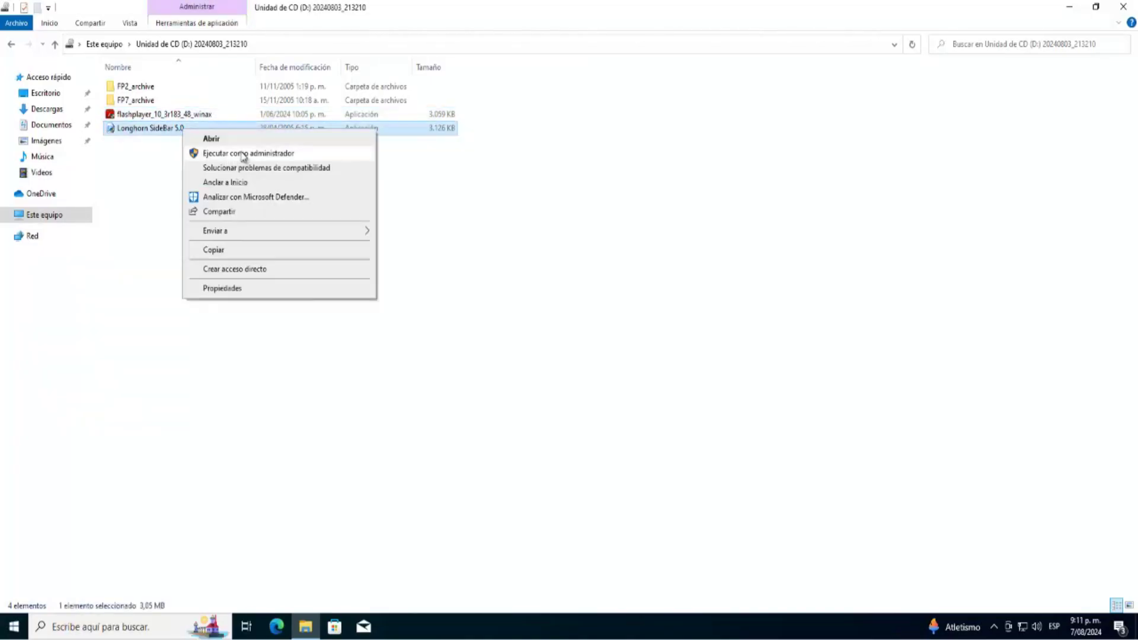
pyautogui.click(259, 154)
pyautogui.click(512, 401)
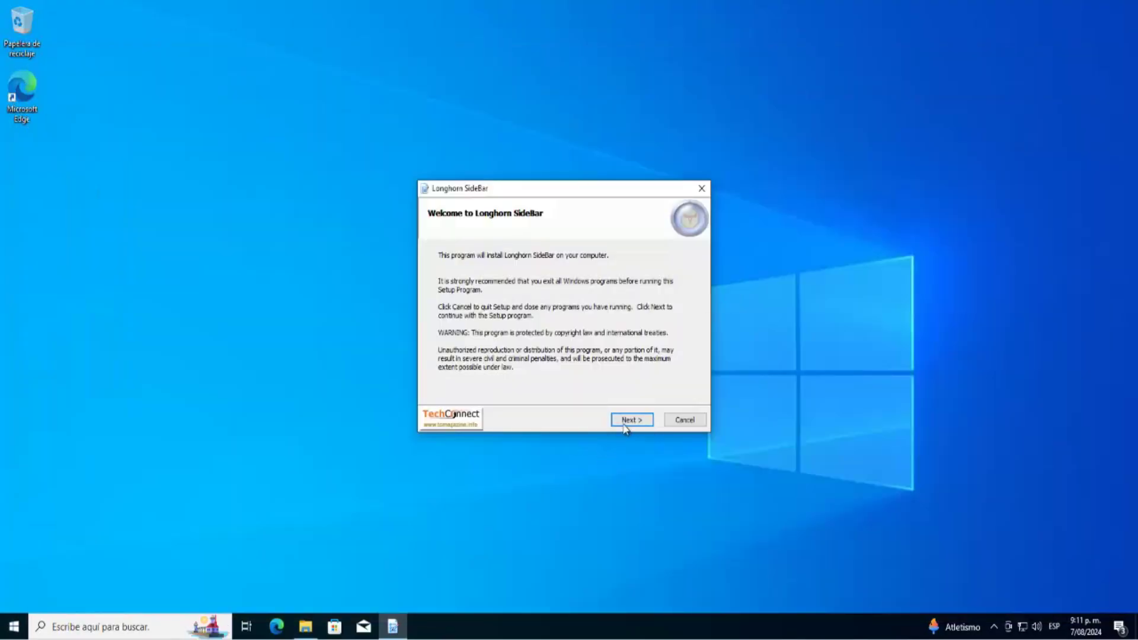
# Go through the Longhorn SideBar setup, accepting the licence agreement and reading the setup instructions, and finish the installation
pyautogui.click(630, 419)
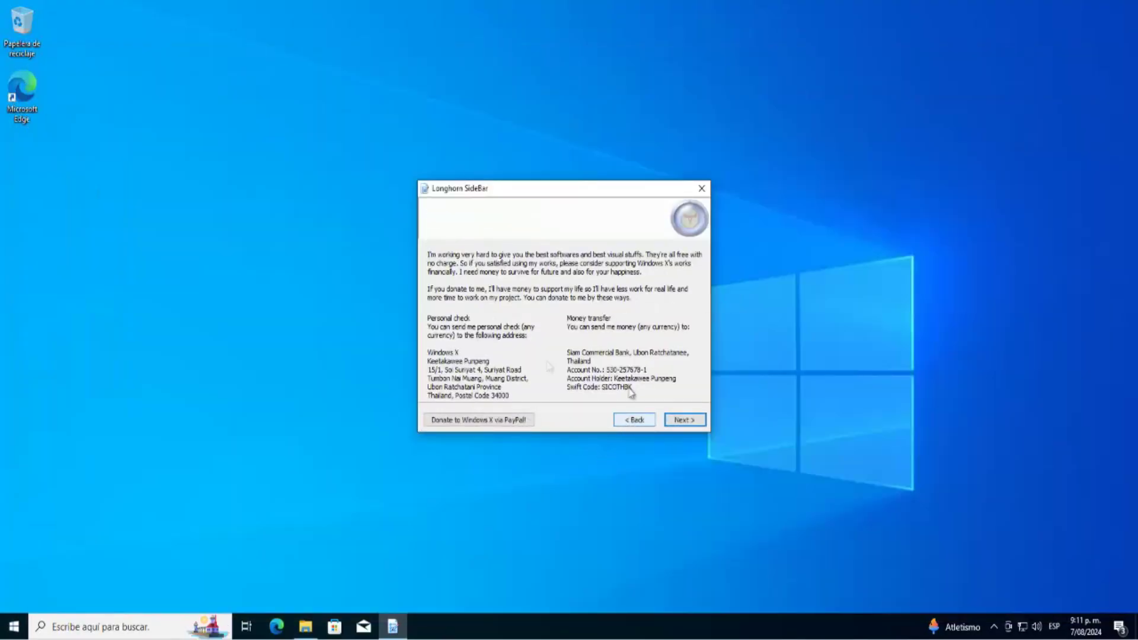
pyautogui.click(681, 420)
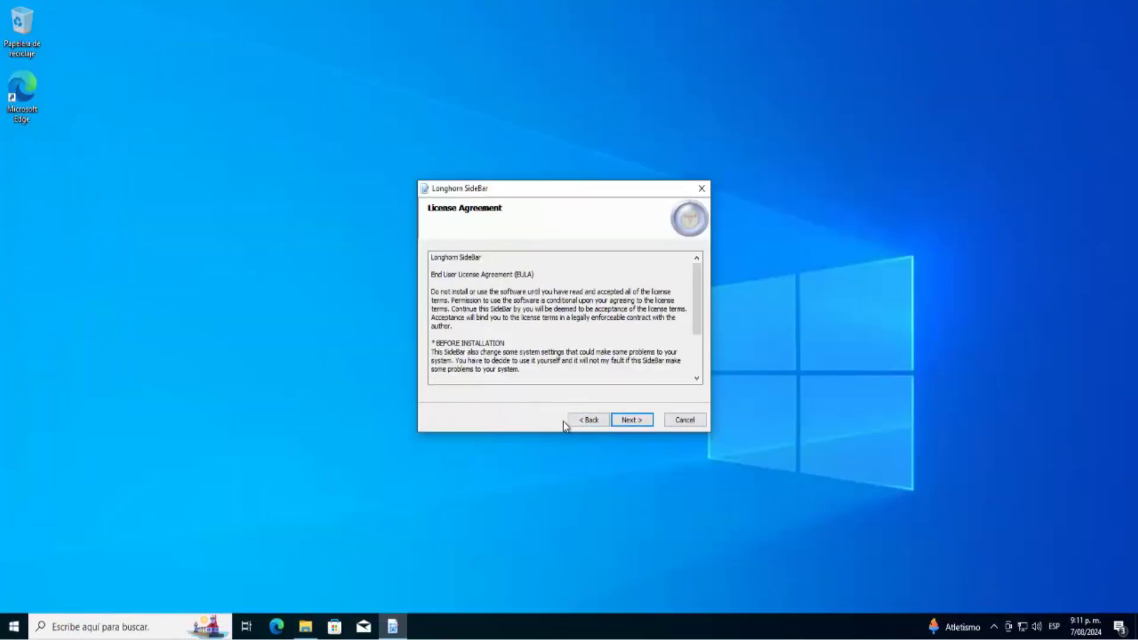
pyautogui.click(640, 422)
pyautogui.scroll(-3, 529, 323)
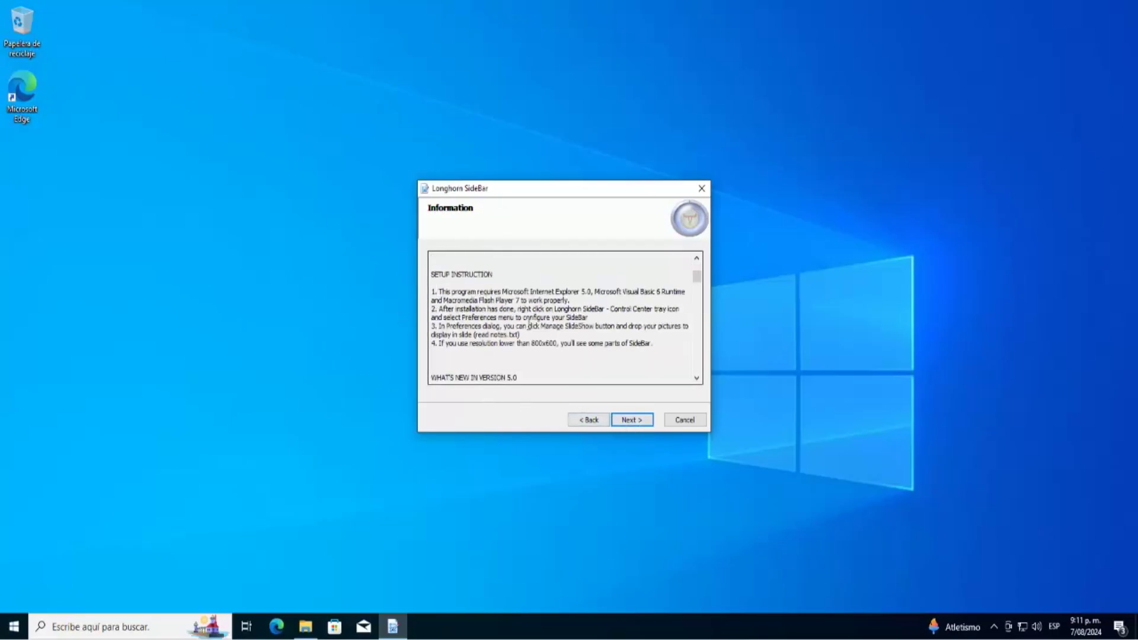
pyautogui.scroll(-6, 529, 325)
pyautogui.click(631, 422)
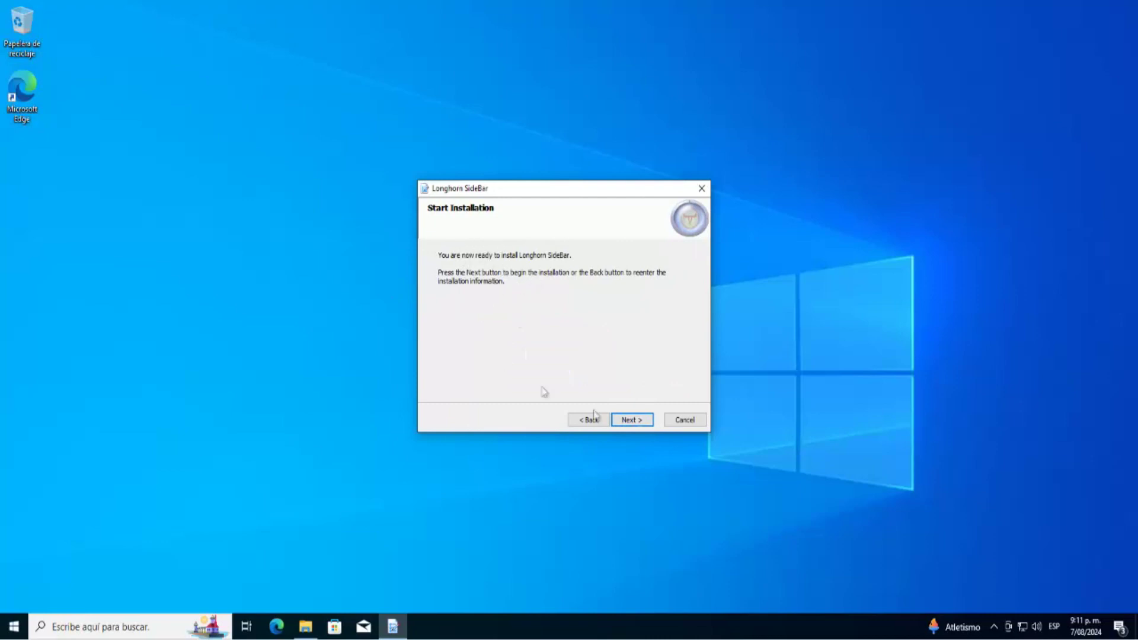
pyautogui.click(630, 418)
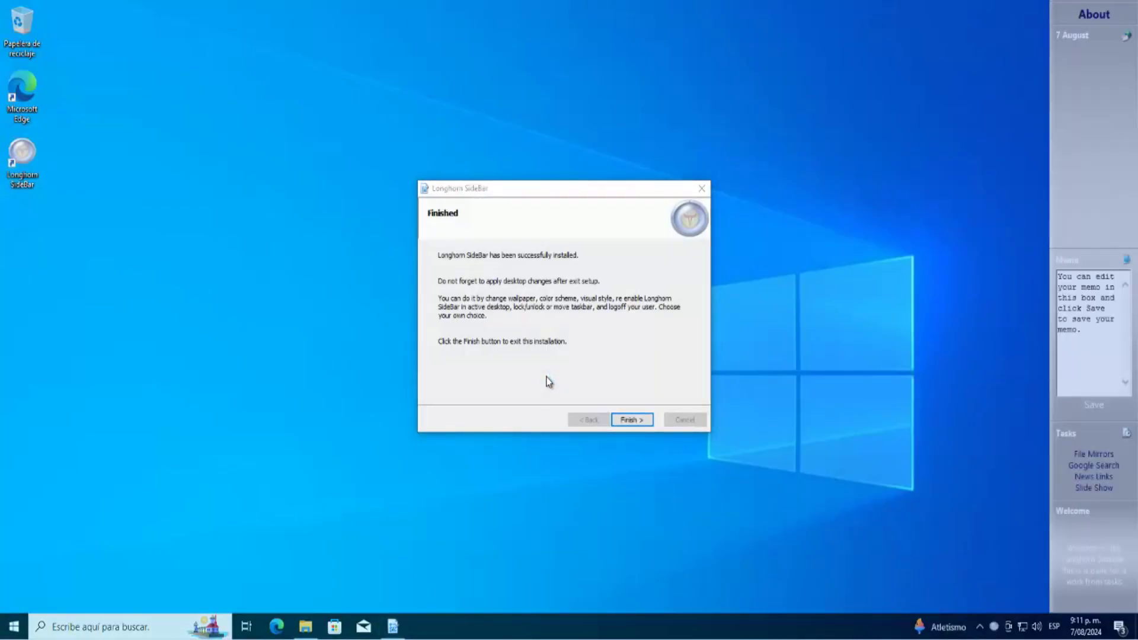
pyautogui.click(634, 422)
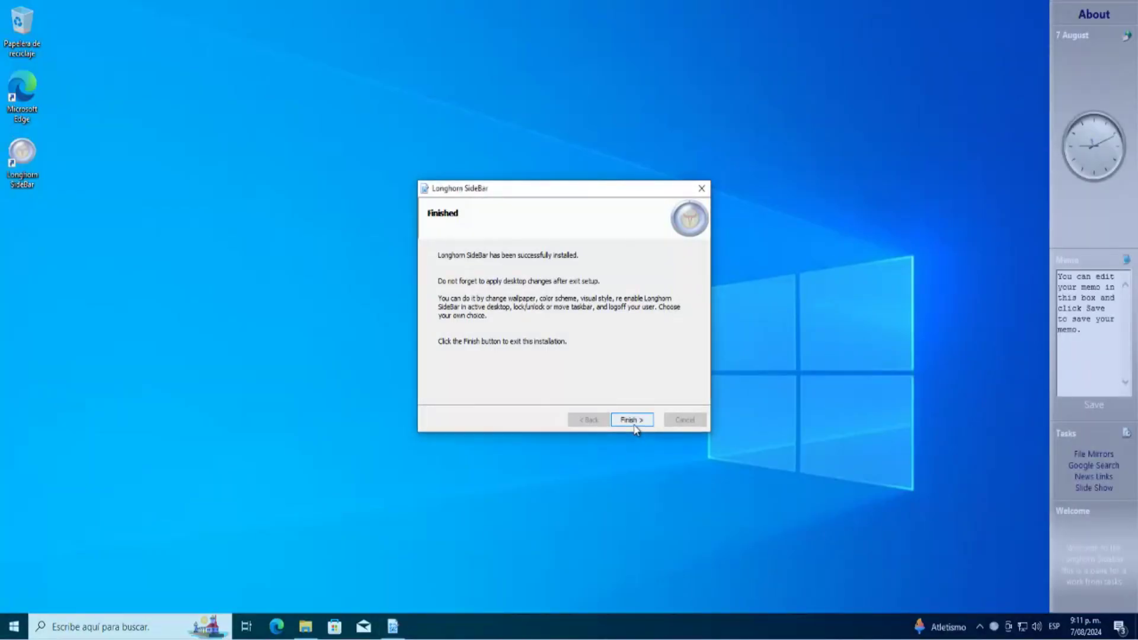
pyautogui.press('Return')
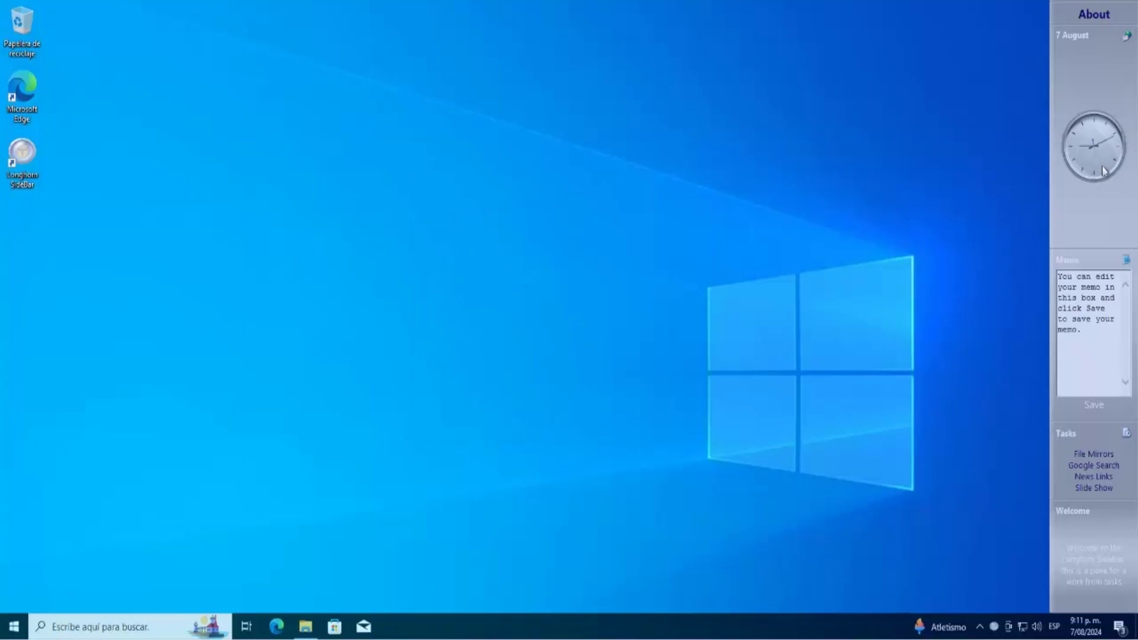
# Try the Aero PDC and Jade skins on the sidebar
pyautogui.rightClick(1079, 208)
pyautogui.moveTo(1044, 268)
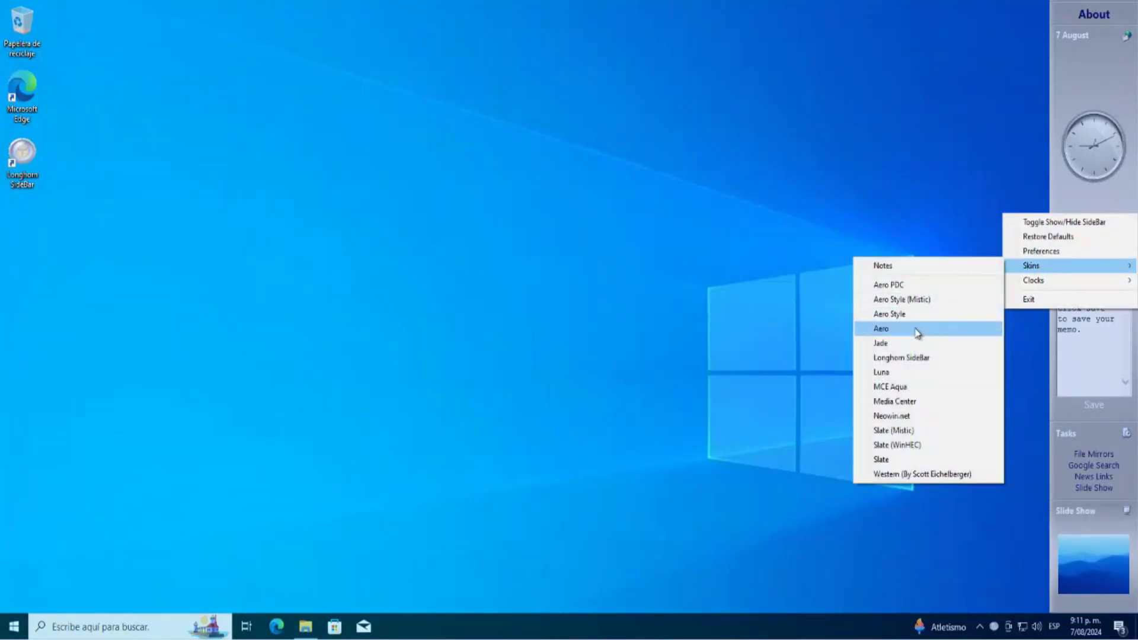
pyautogui.click(920, 290)
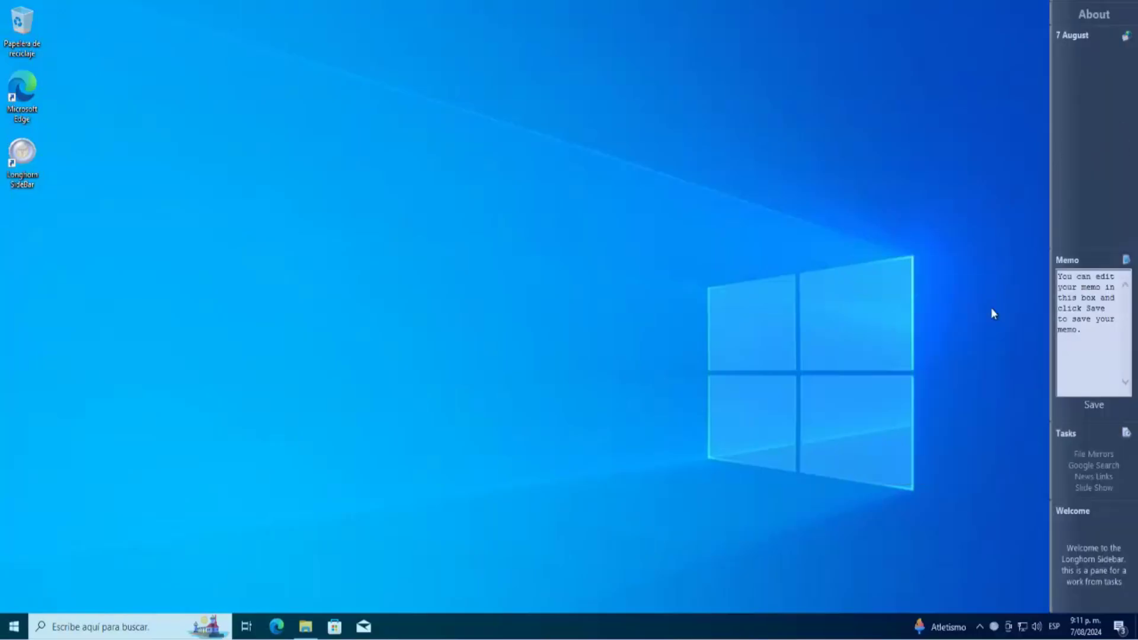
pyautogui.rightClick(1067, 209)
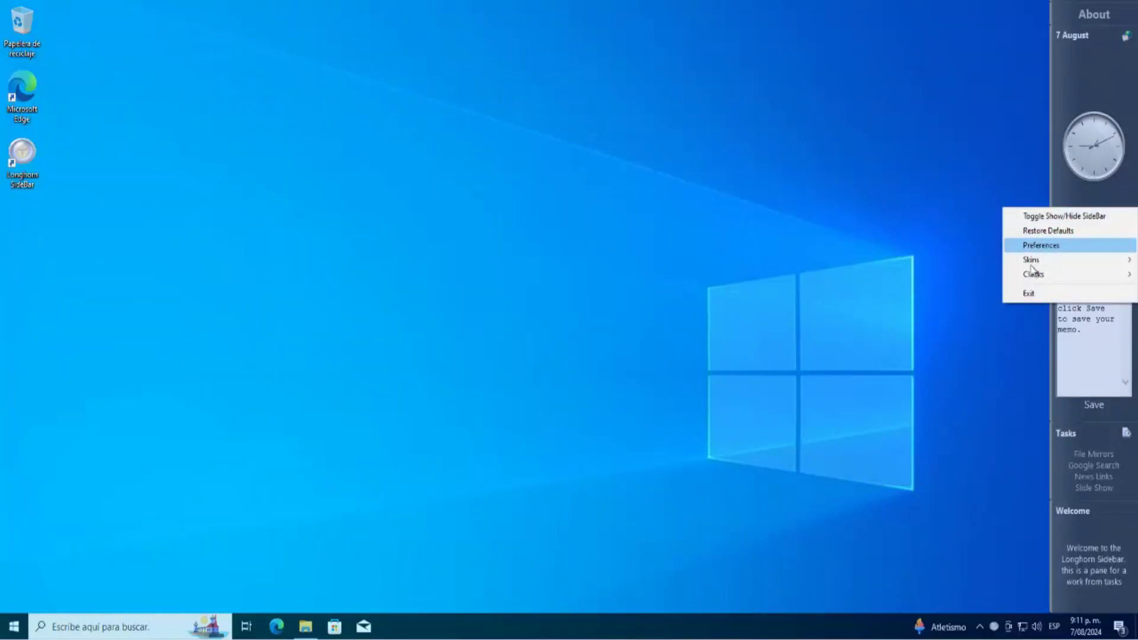
pyautogui.moveTo(1035, 279)
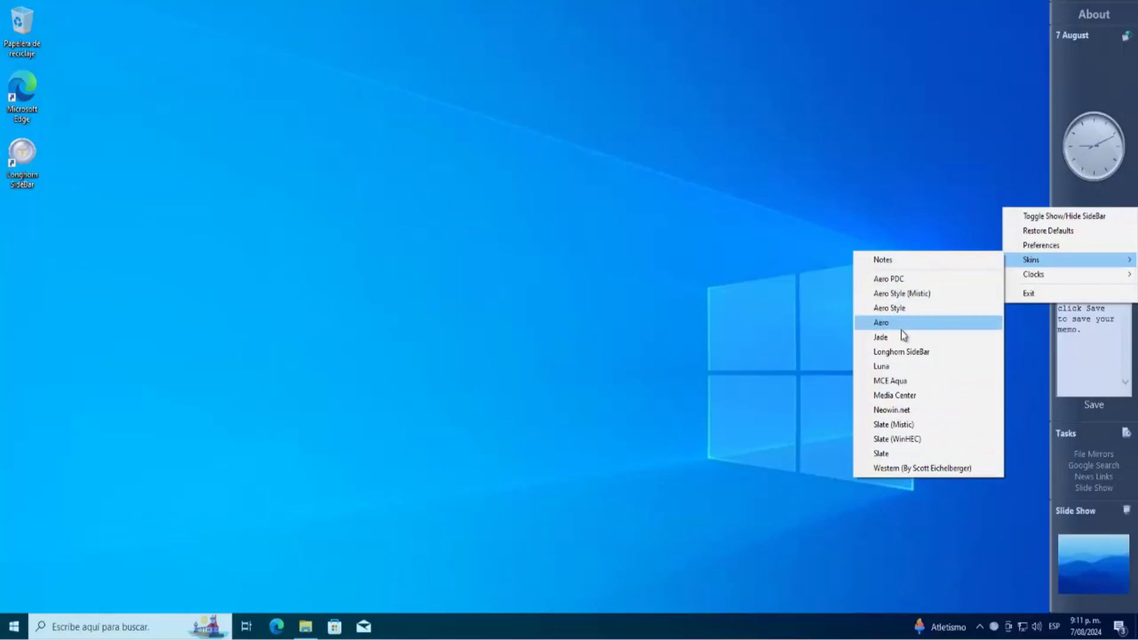
pyautogui.click(903, 343)
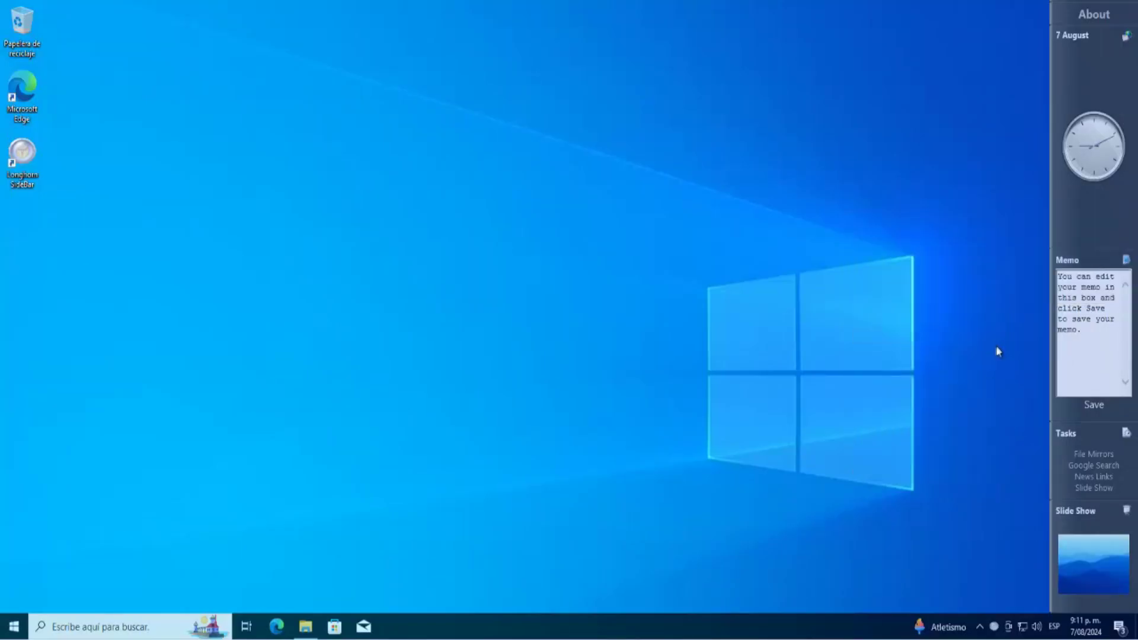
# Apply the Luna skin to the sidebar
pyautogui.rightClick(1067, 241)
pyautogui.moveTo(1067, 290)
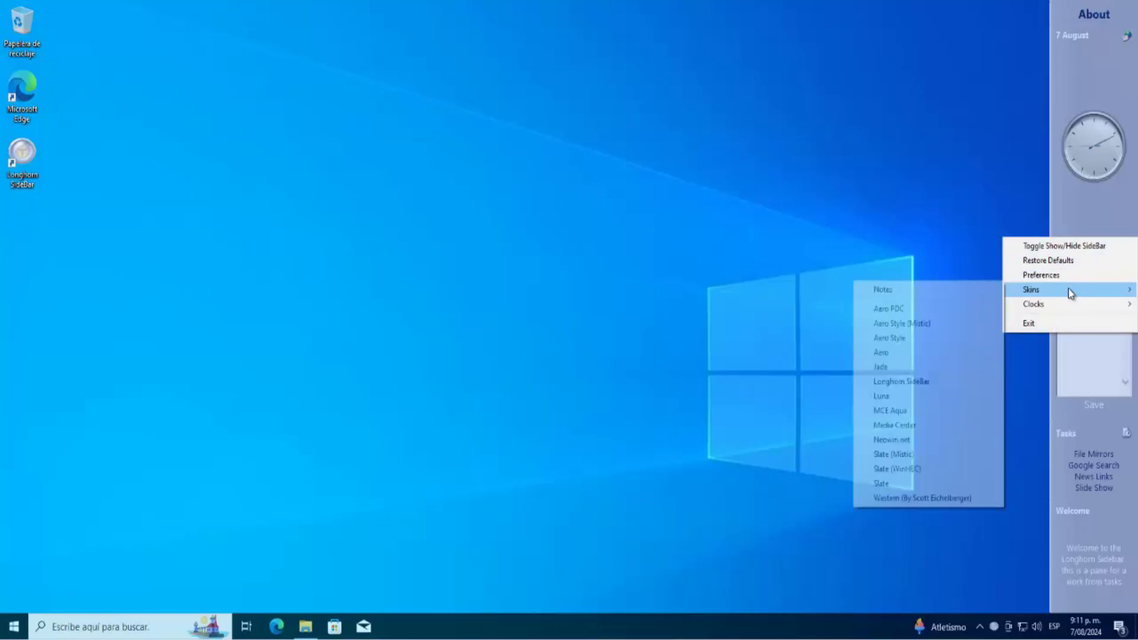
pyautogui.click(894, 394)
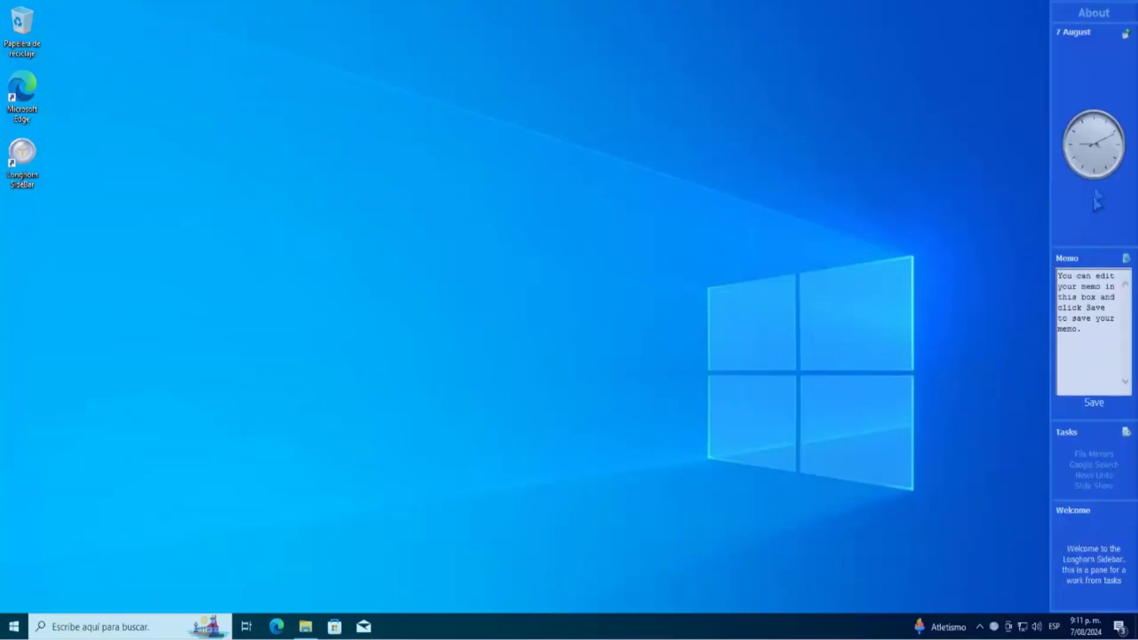
# Try the dark Aero PDC clock on the sidebar, and switch the clock to Slate
pyautogui.rightClick(1067, 208)
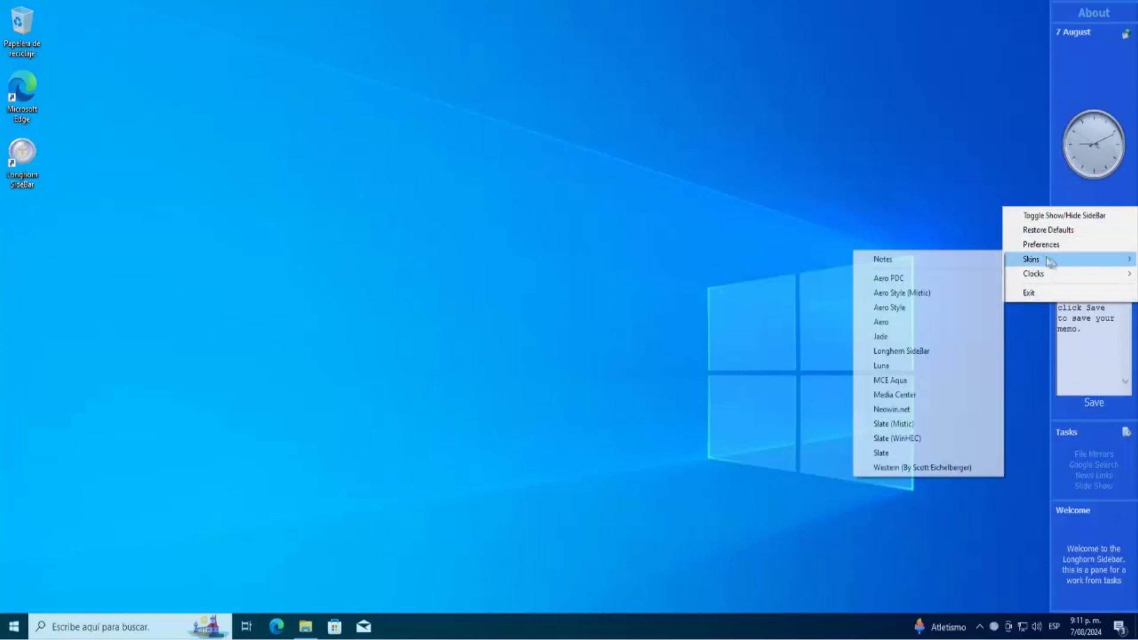
pyautogui.moveTo(1069, 278)
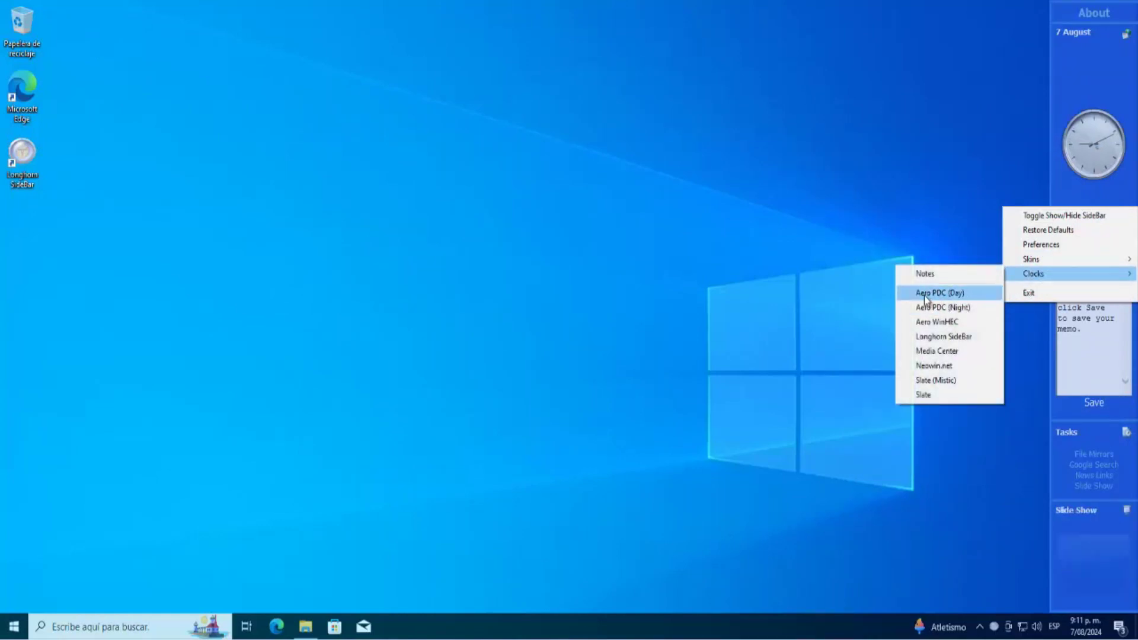
pyautogui.click(912, 292)
pyautogui.rightClick(1072, 220)
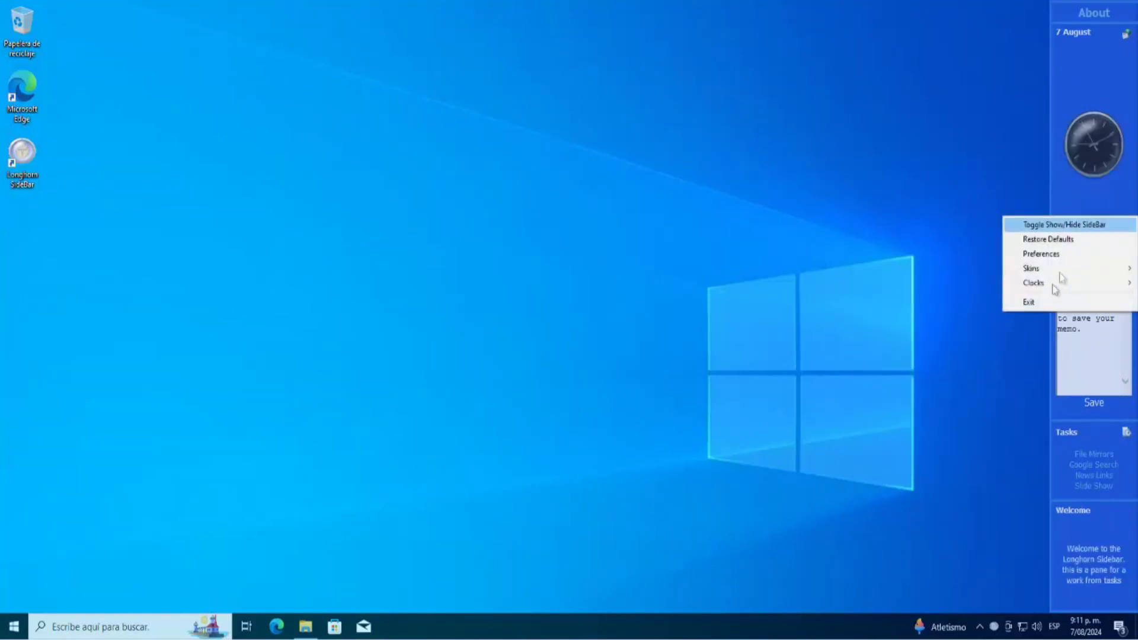
pyautogui.moveTo(1046, 291)
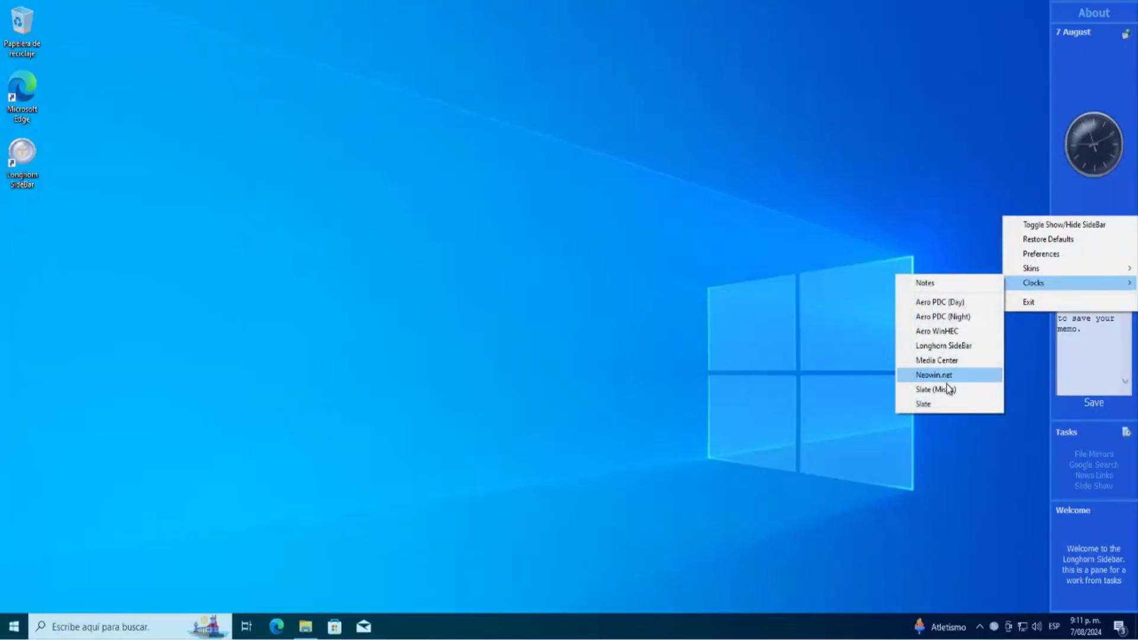
pyautogui.click(958, 404)
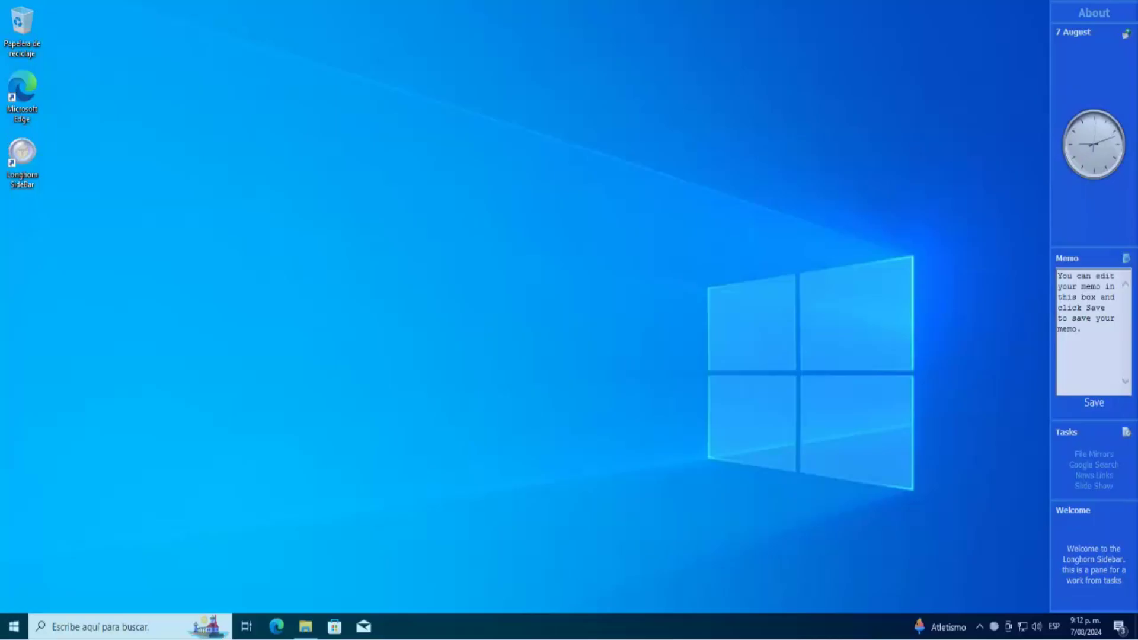
# View the File Mirrors, Google Search, News Links and Slide Show task panes in turn, and look at the sidebar's About page
pyautogui.click(1094, 455)
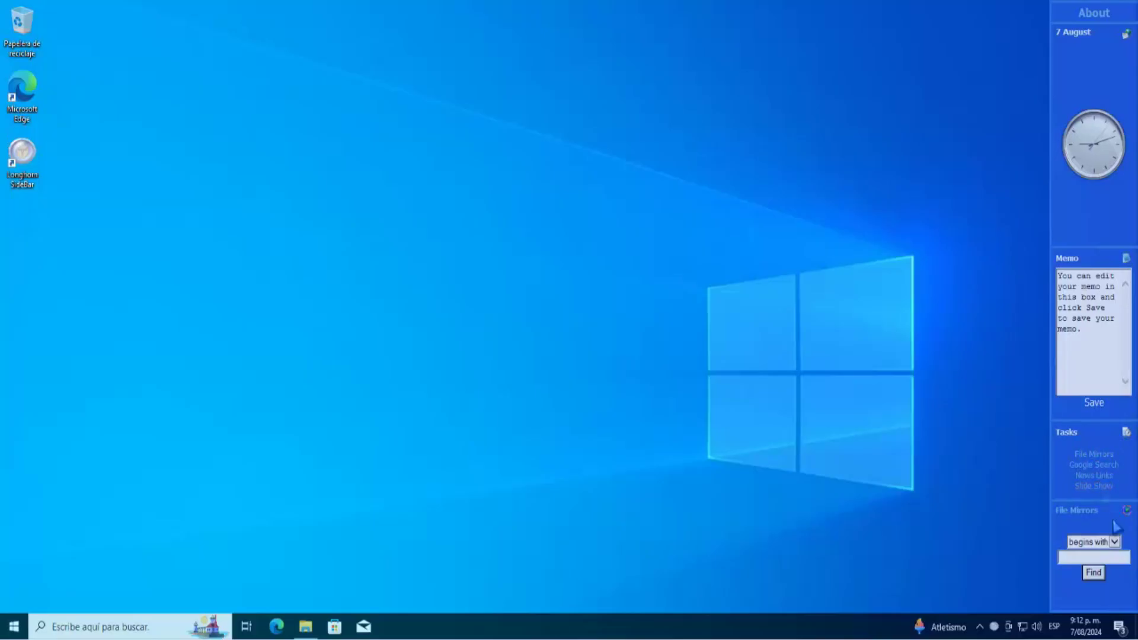
pyautogui.click(1092, 466)
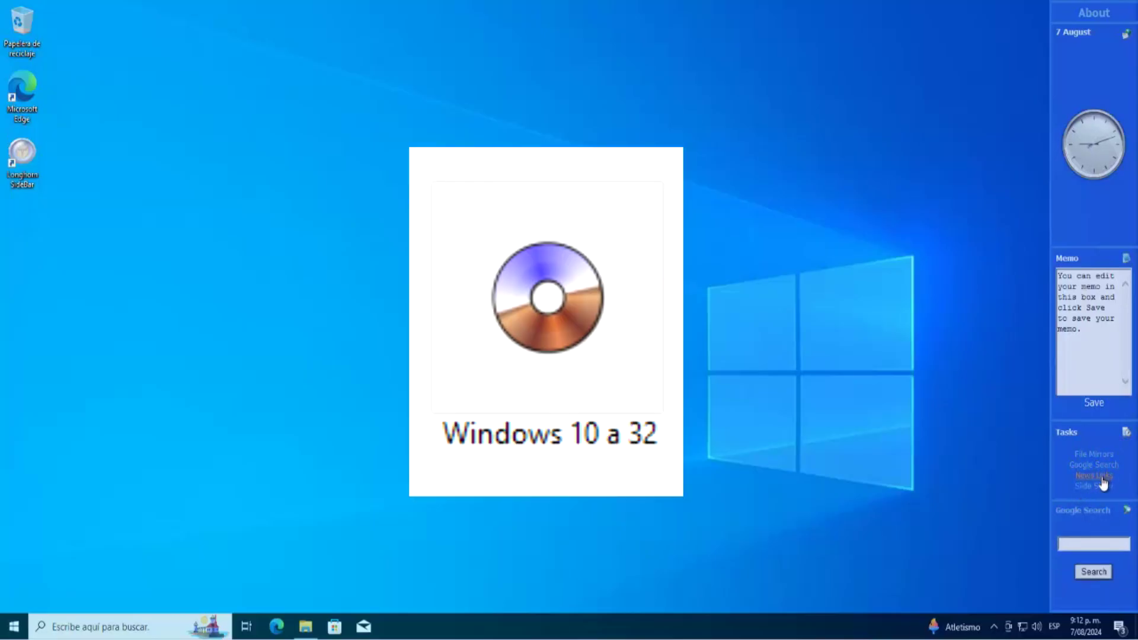
pyautogui.click(1094, 476)
pyautogui.click(1092, 486)
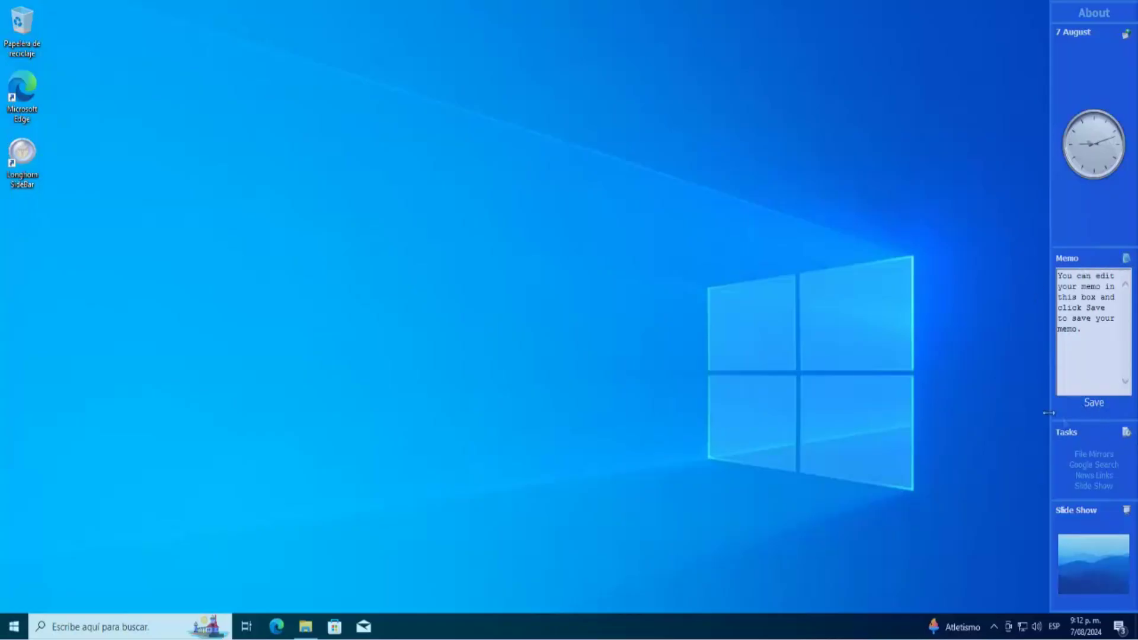
pyautogui.click(1095, 14)
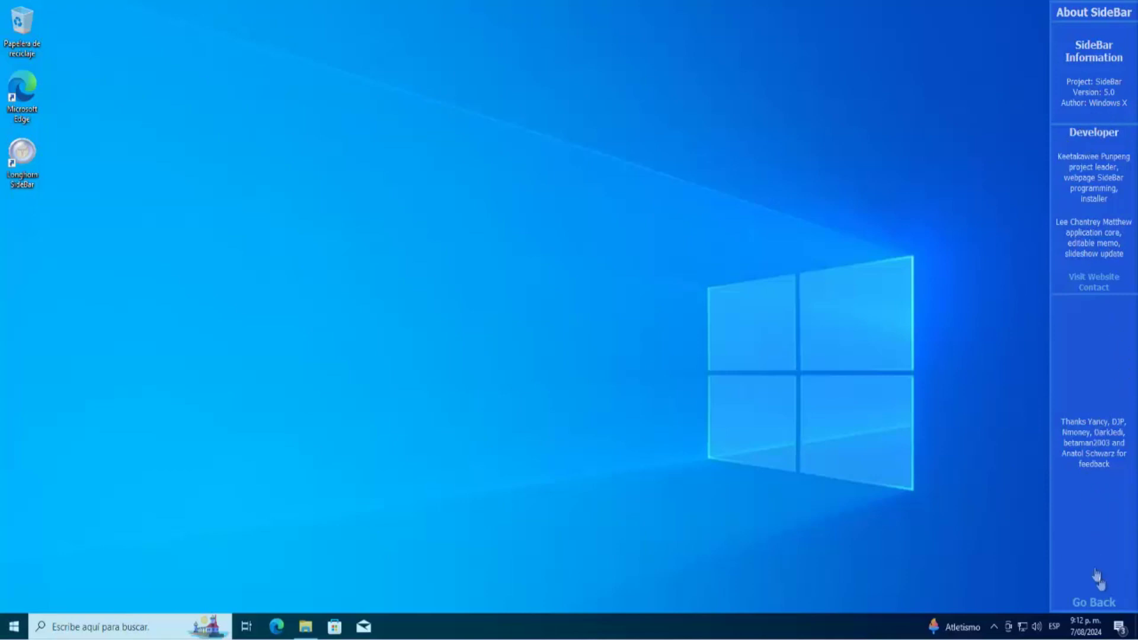
pyautogui.click(1095, 603)
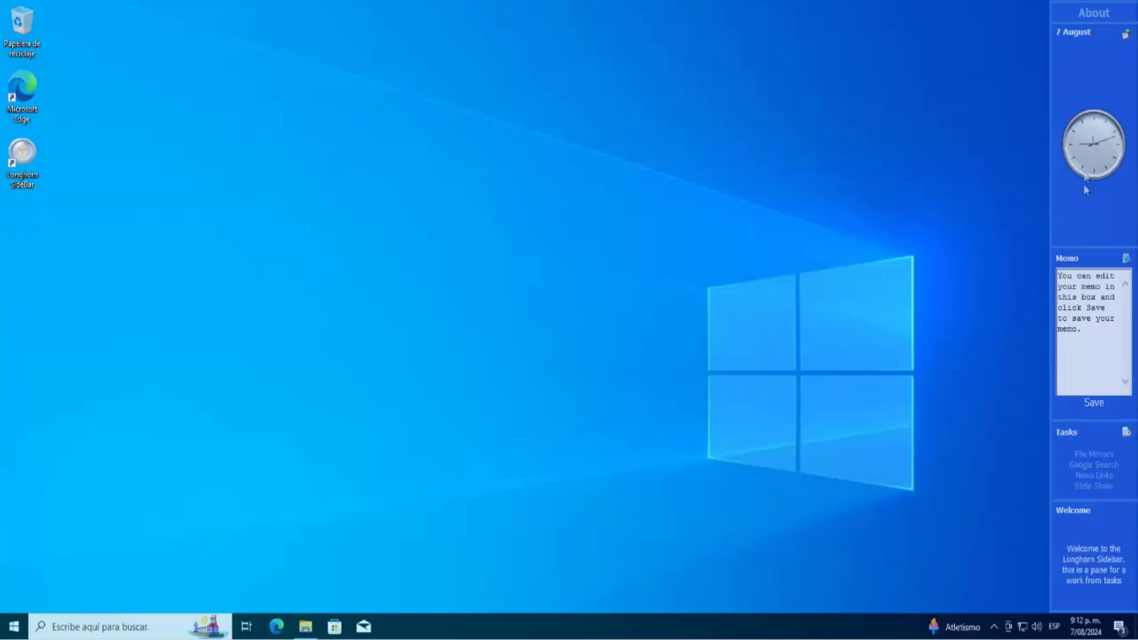
# Hide the sidebar from the desktop with its show/hide toggle
pyautogui.rightClick(1067, 221)
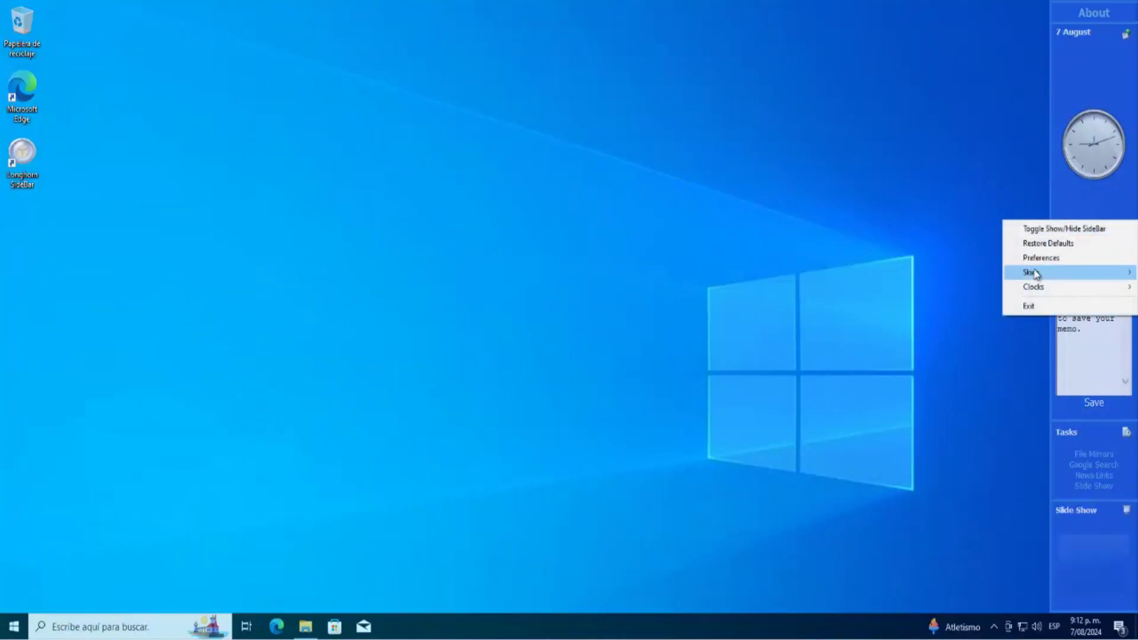
pyautogui.moveTo(1031, 272)
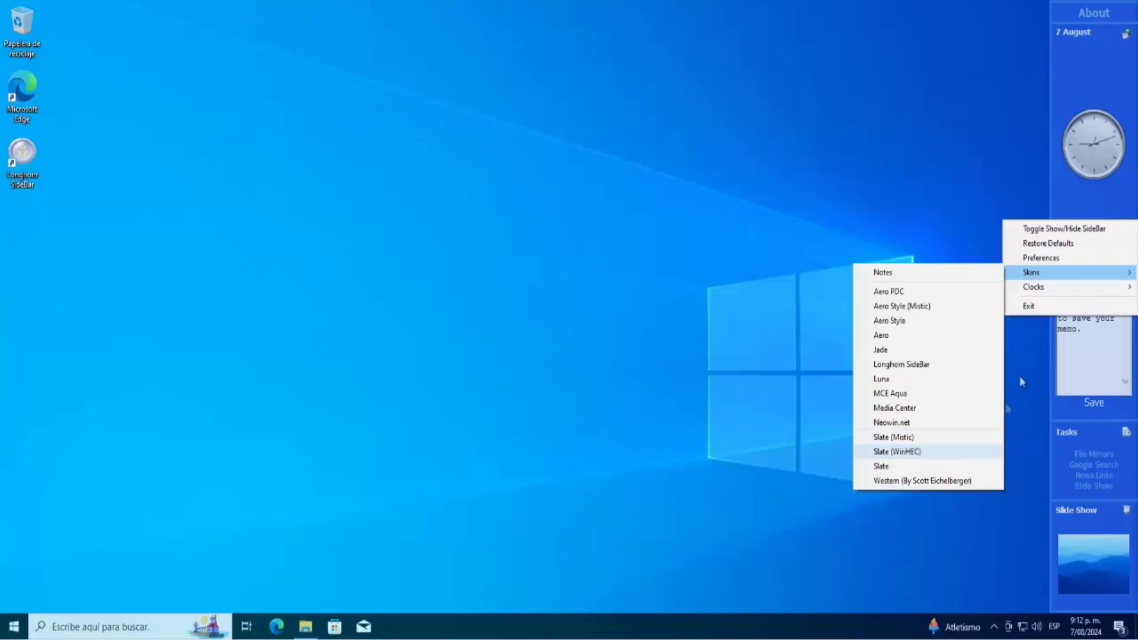
pyautogui.click(1060, 227)
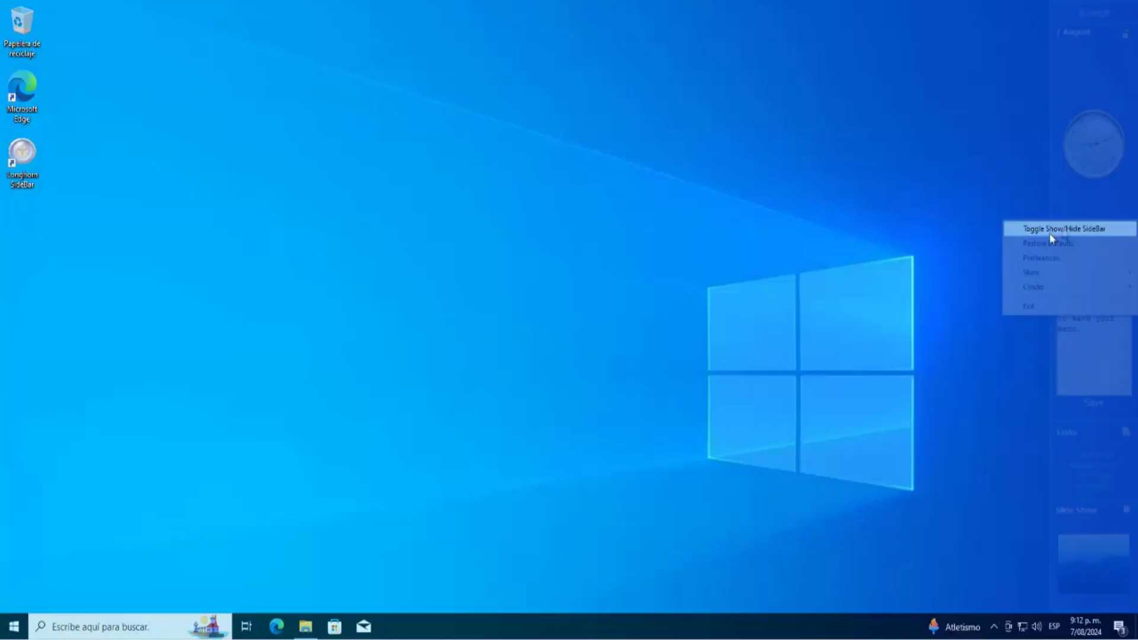
# Open the compact clock, memo and calendar panel from the sidebar's hidden notification icon, and show the full sidebar again from it
pyautogui.click(1000, 629)
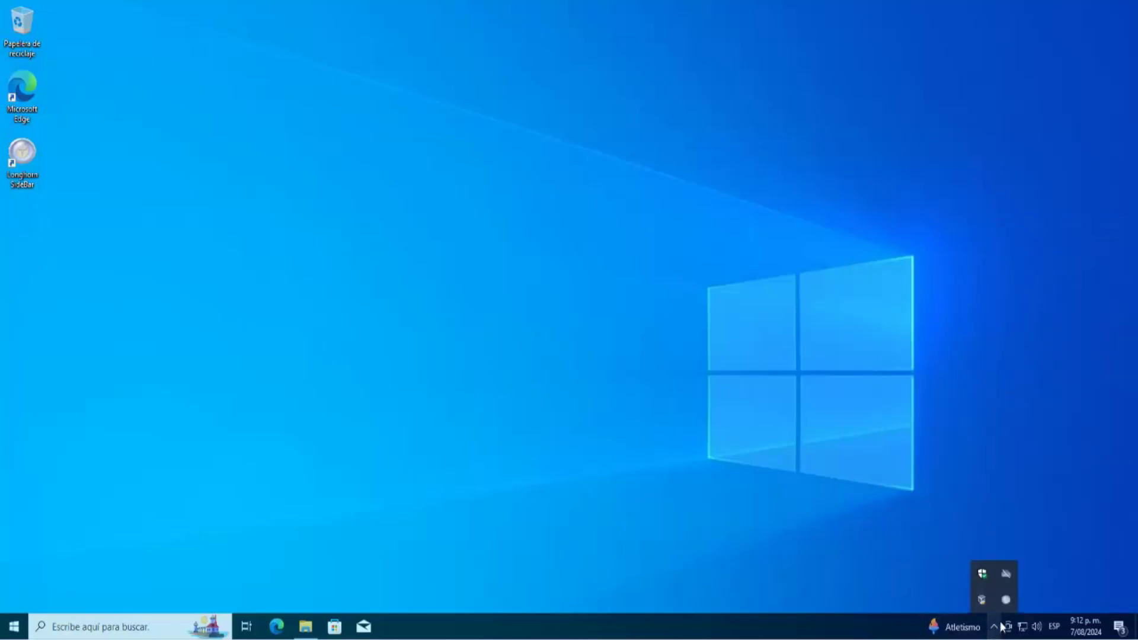
pyautogui.click(1001, 599)
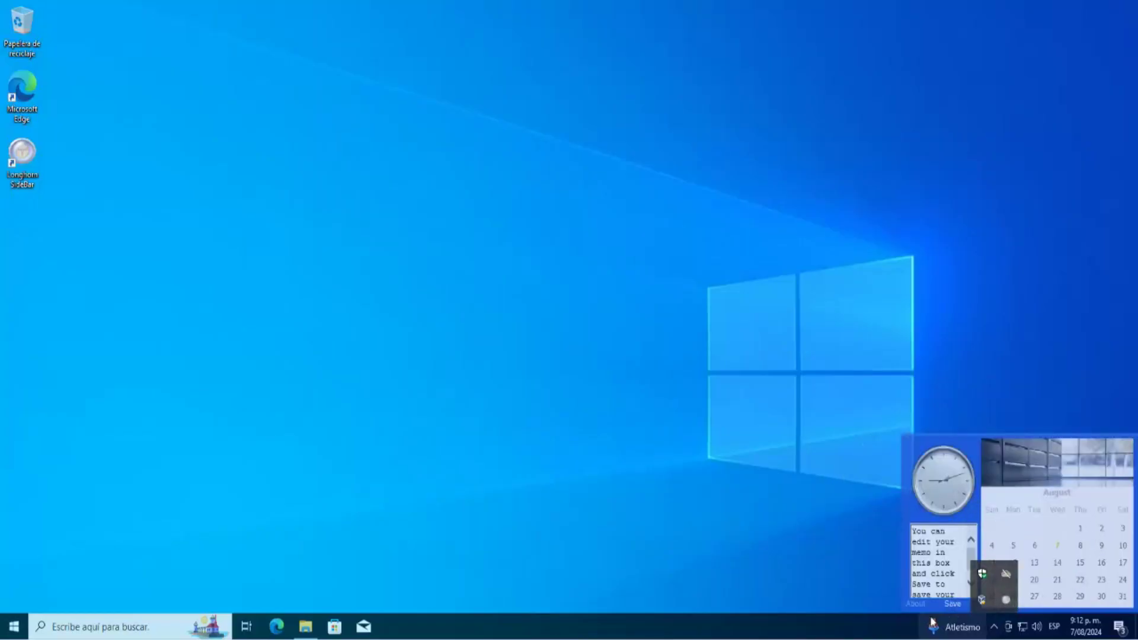
pyautogui.click(922, 507)
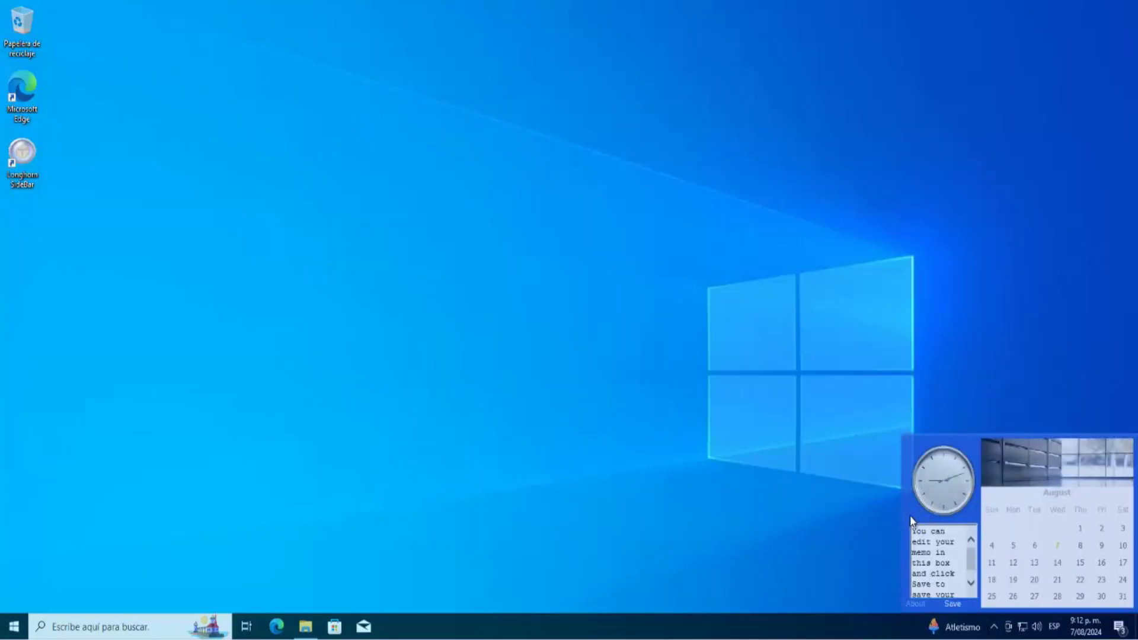
pyautogui.rightClick(911, 518)
pyautogui.click(958, 525)
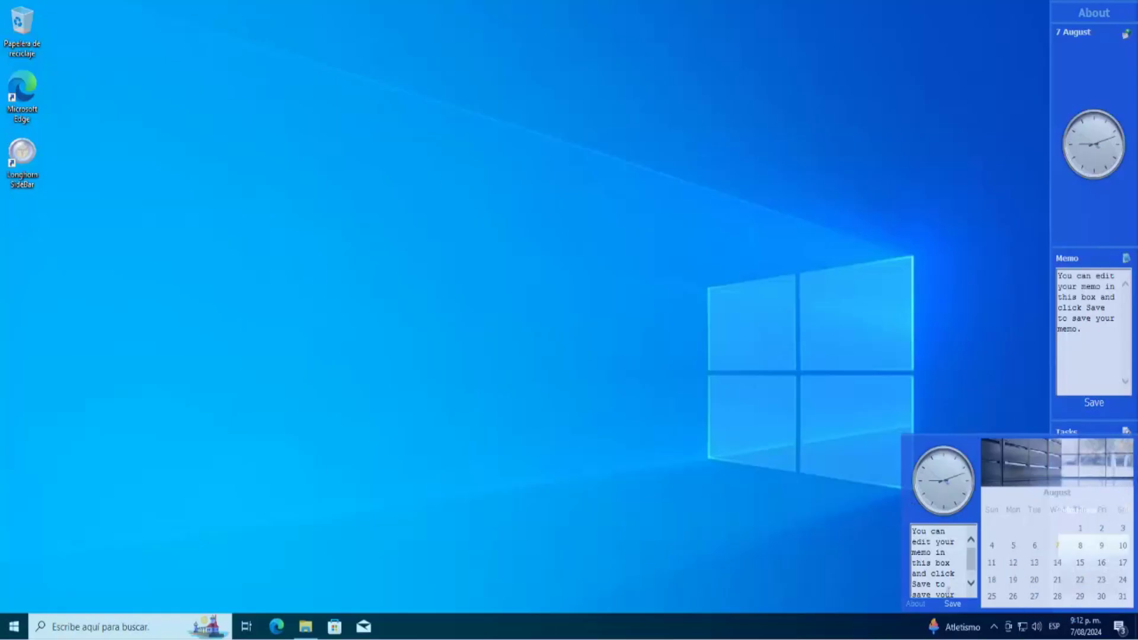
# Exit the sidebar from its compact clock panel's menu, and close the program compatibility assistant
pyautogui.rightClick(913, 515)
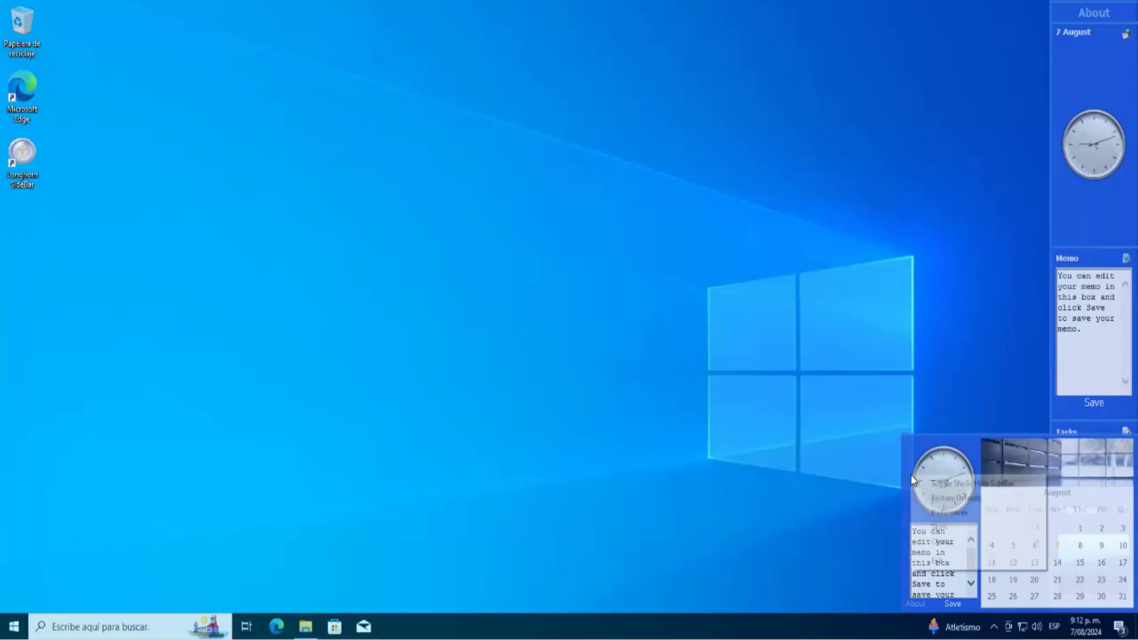
pyautogui.click(994, 562)
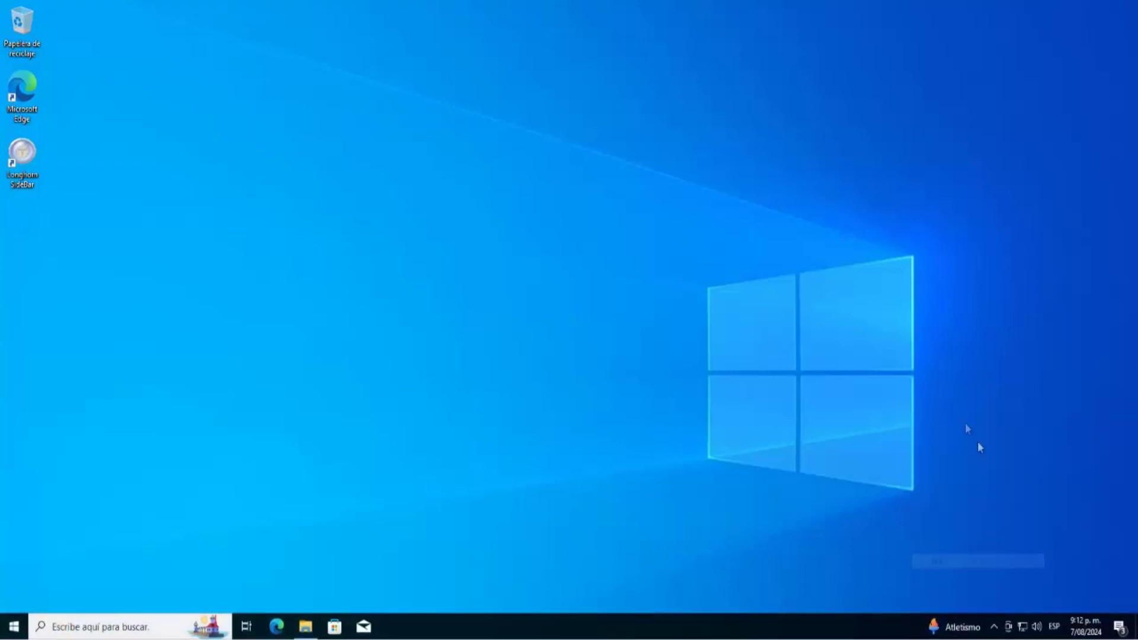
pyautogui.click(24, 155)
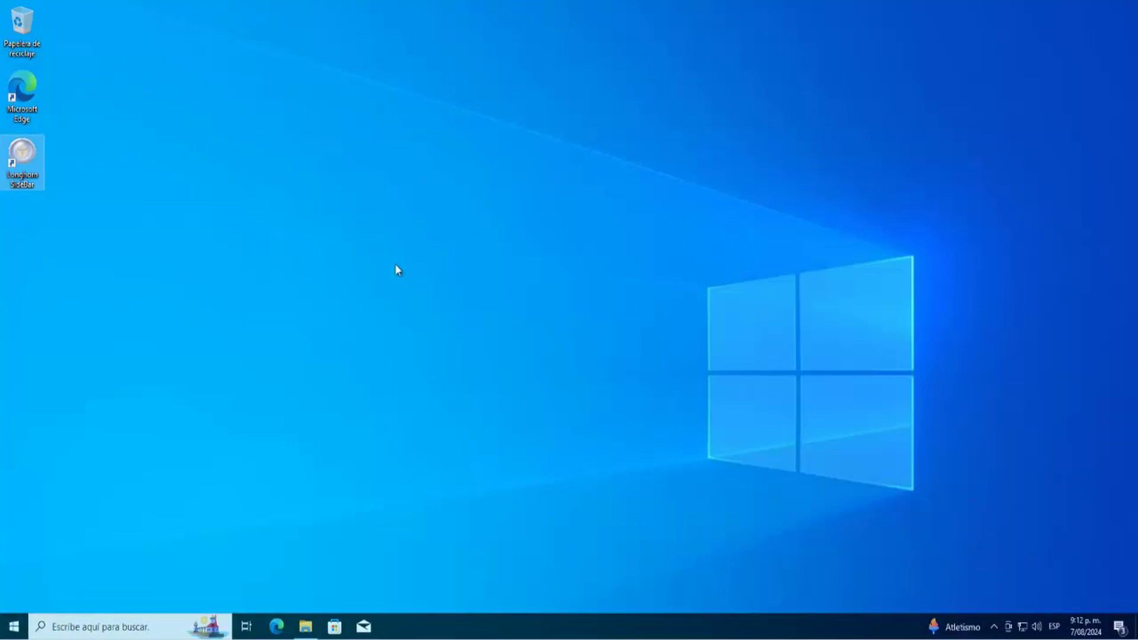
pyautogui.click(994, 627)
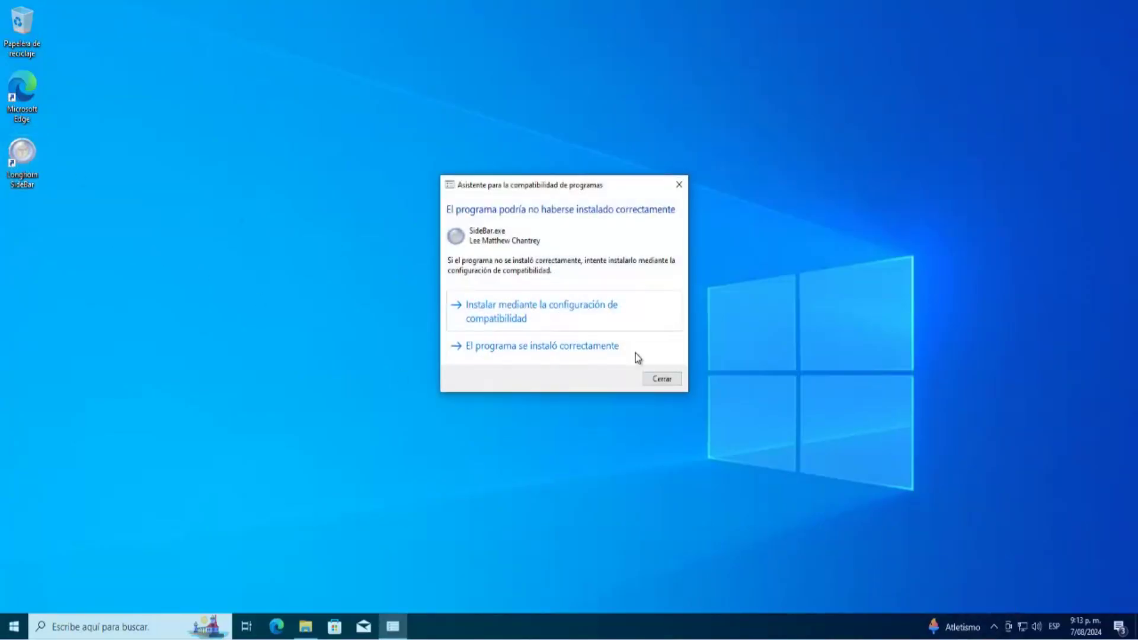
pyautogui.click(667, 380)
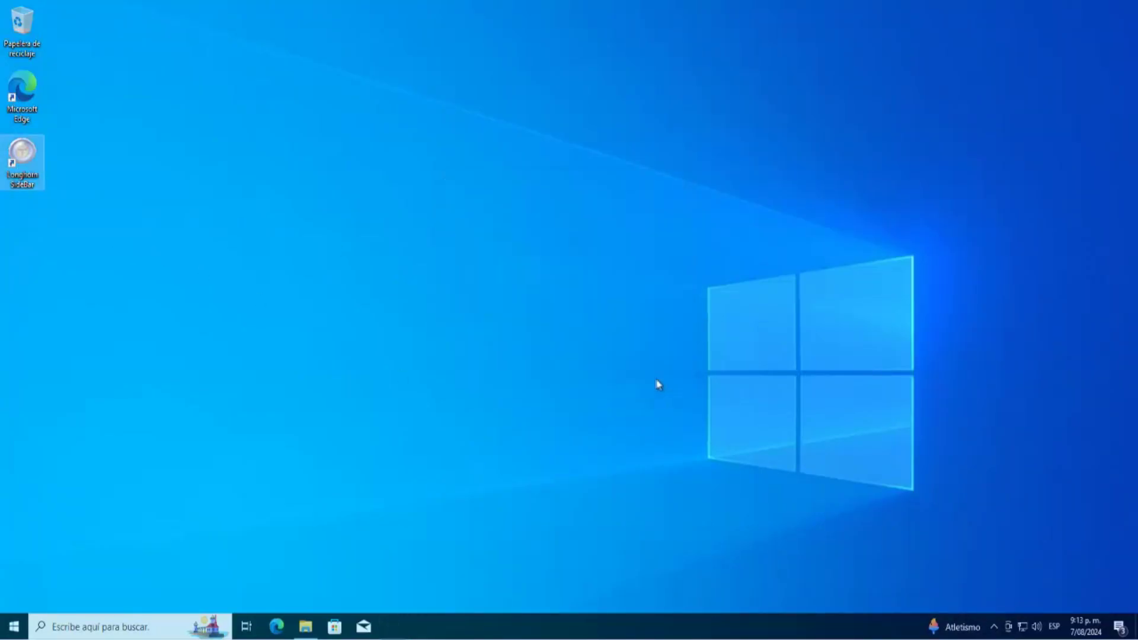
# Start Longhorn SideBar again from its desktop shortcut, and look for it among the hidden notification icons
pyautogui.rightClick(17, 157)
pyautogui.click(38, 188)
pyautogui.click(511, 408)
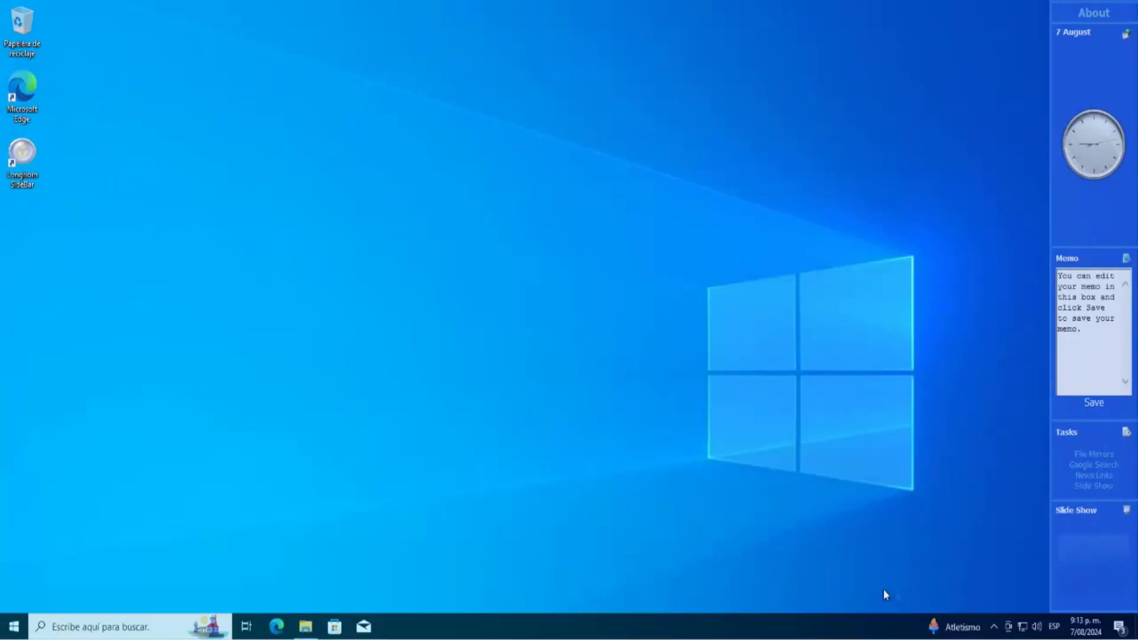
pyautogui.click(25, 161)
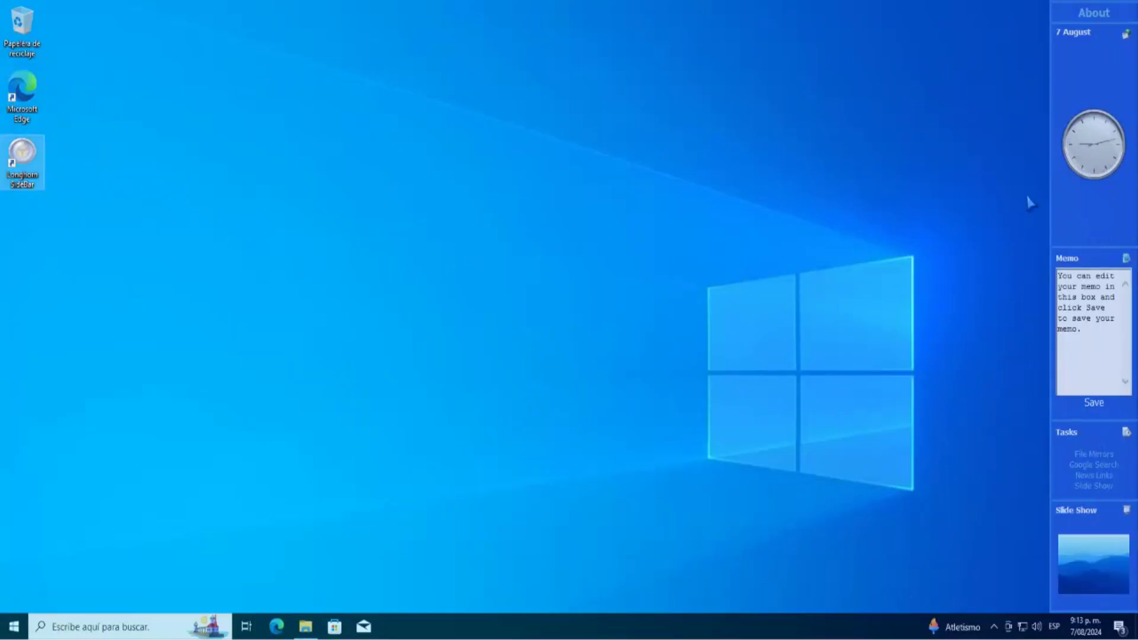
pyautogui.click(994, 626)
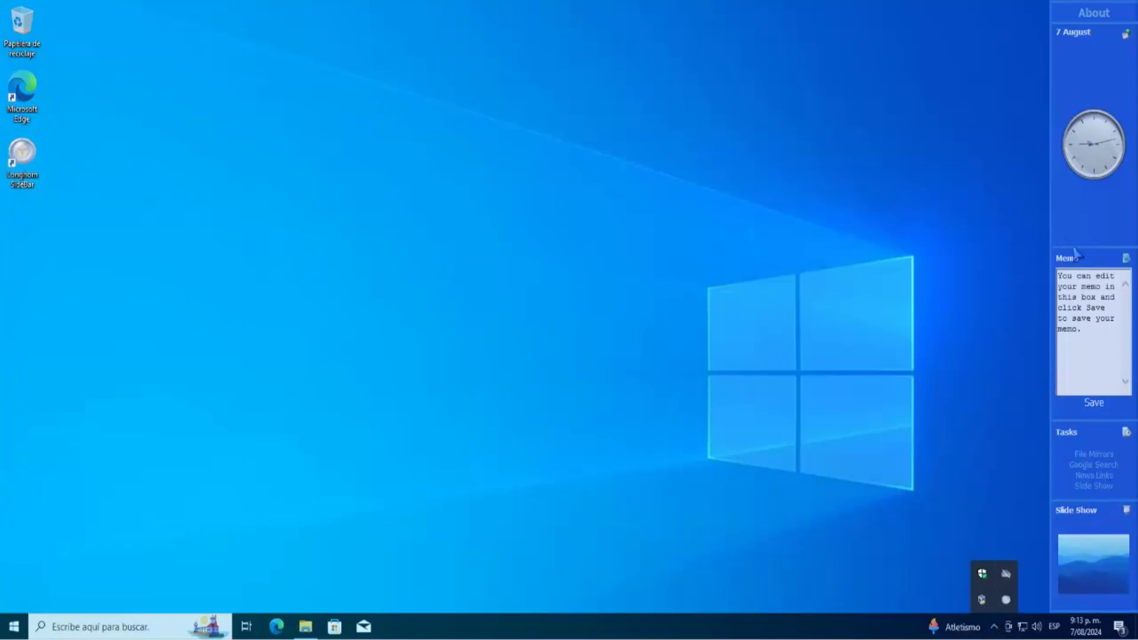
pyautogui.click(988, 254)
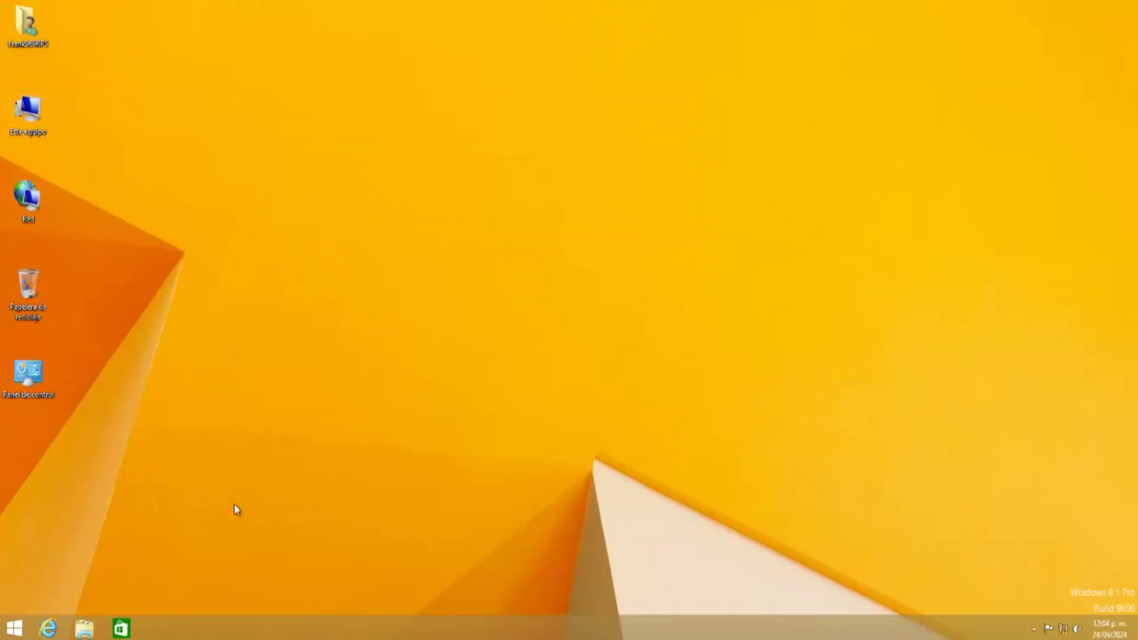
# On the Windows 8.1 machine, open the contents of CD drive D: in File Explorer
pyautogui.click(86, 630)
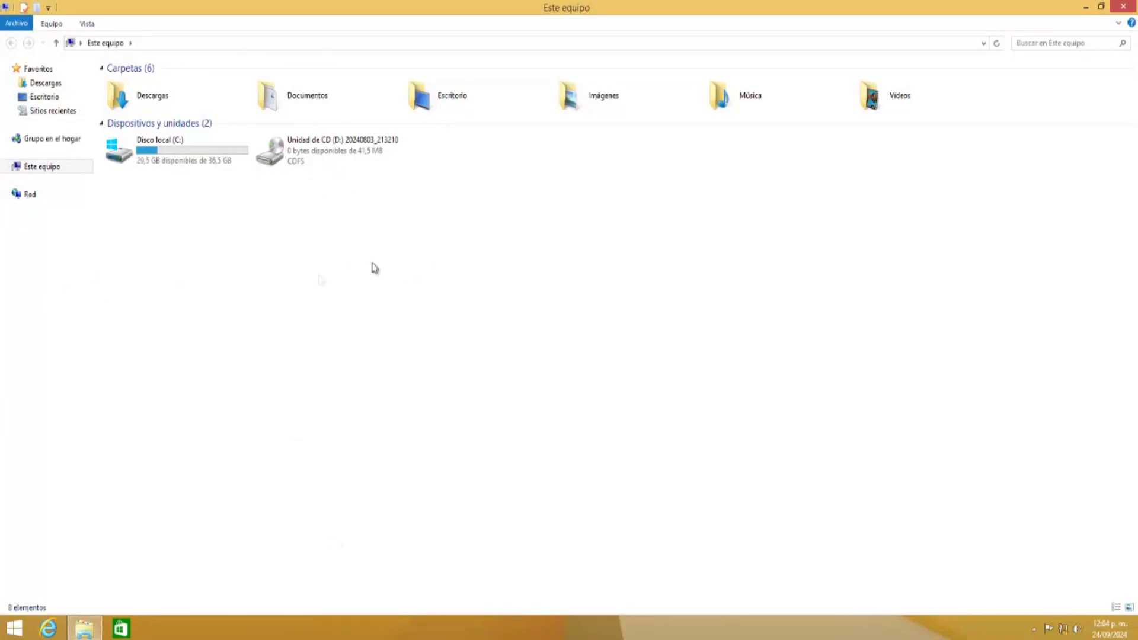
pyautogui.doubleClick(319, 172)
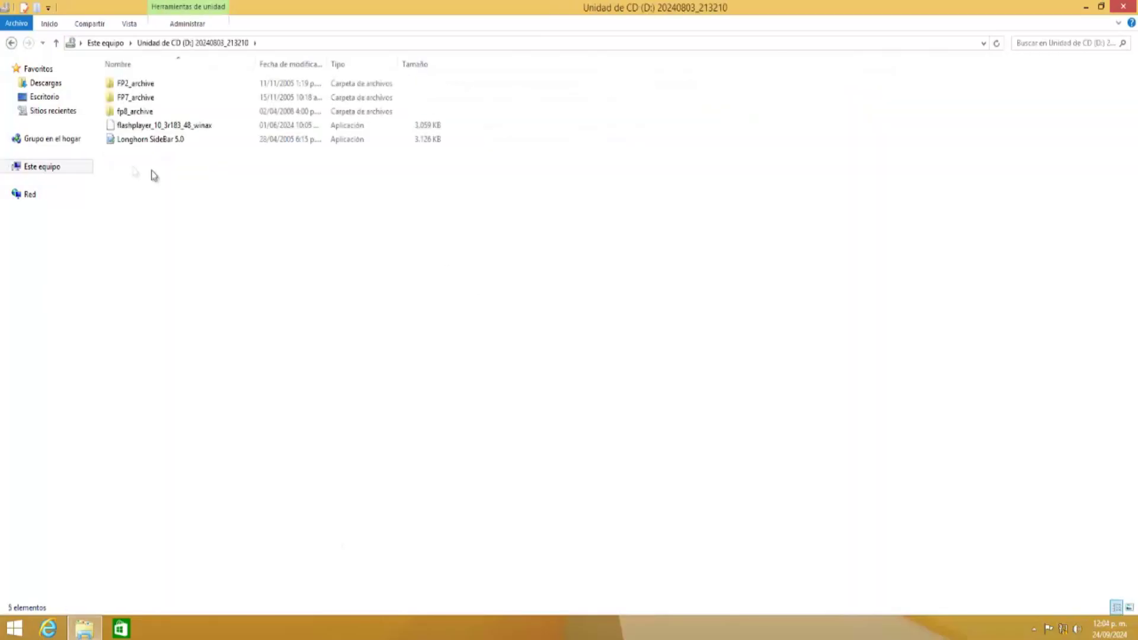
pyautogui.click(220, 127)
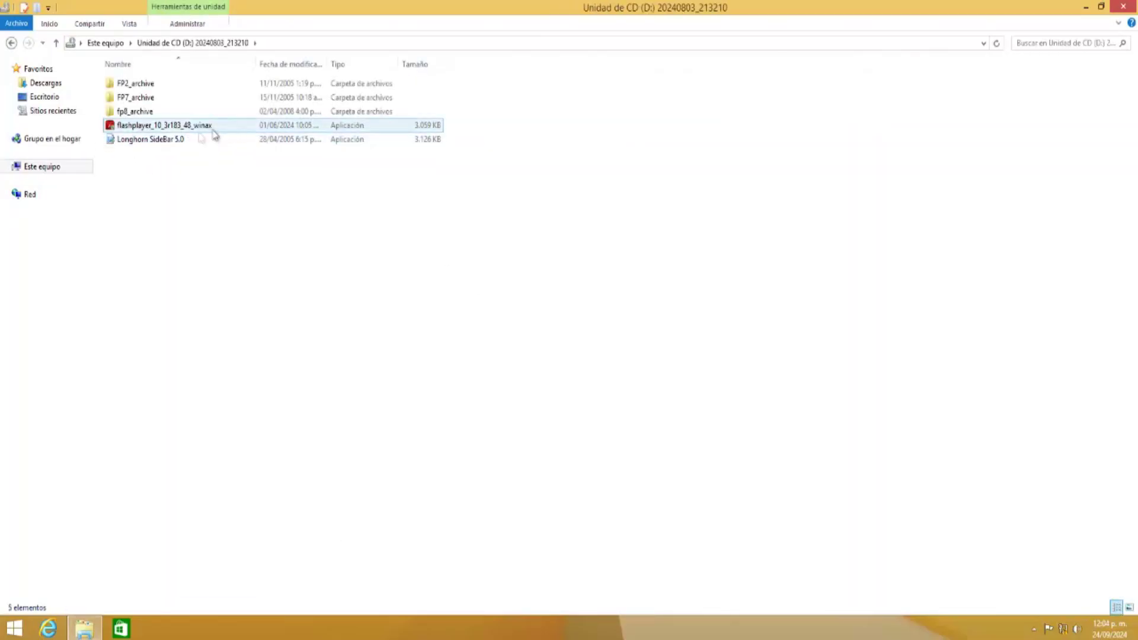
pyautogui.click(211, 184)
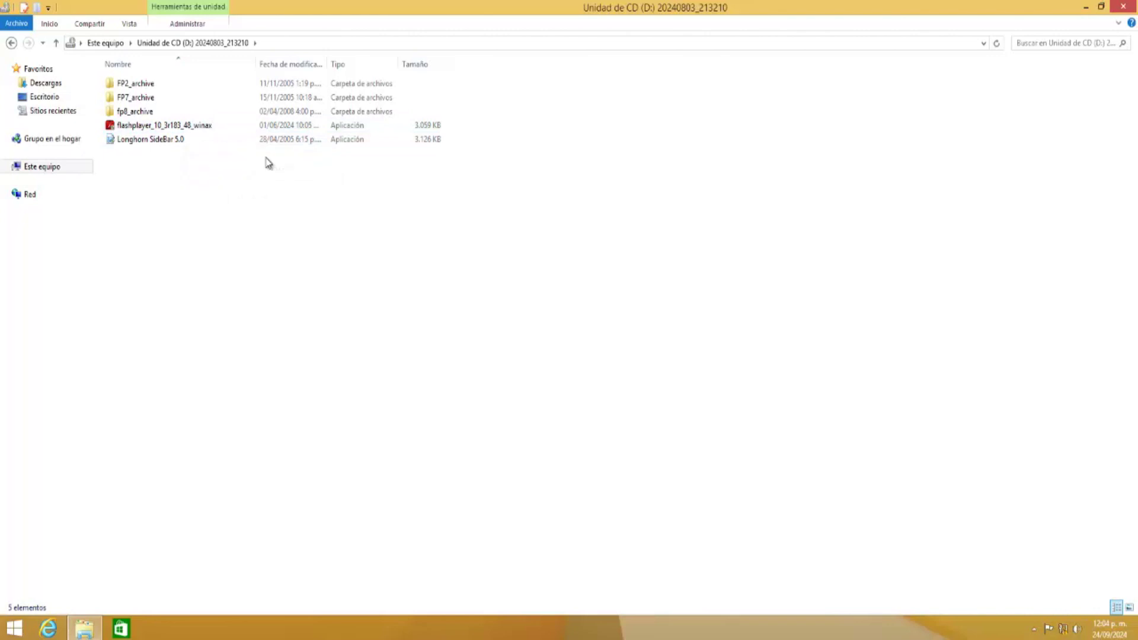
# Set the flashplayer_10_3r183_48_winax installer to run in compatibility mode for Windows 7, and apply the change
pyautogui.rightClick(208, 127)
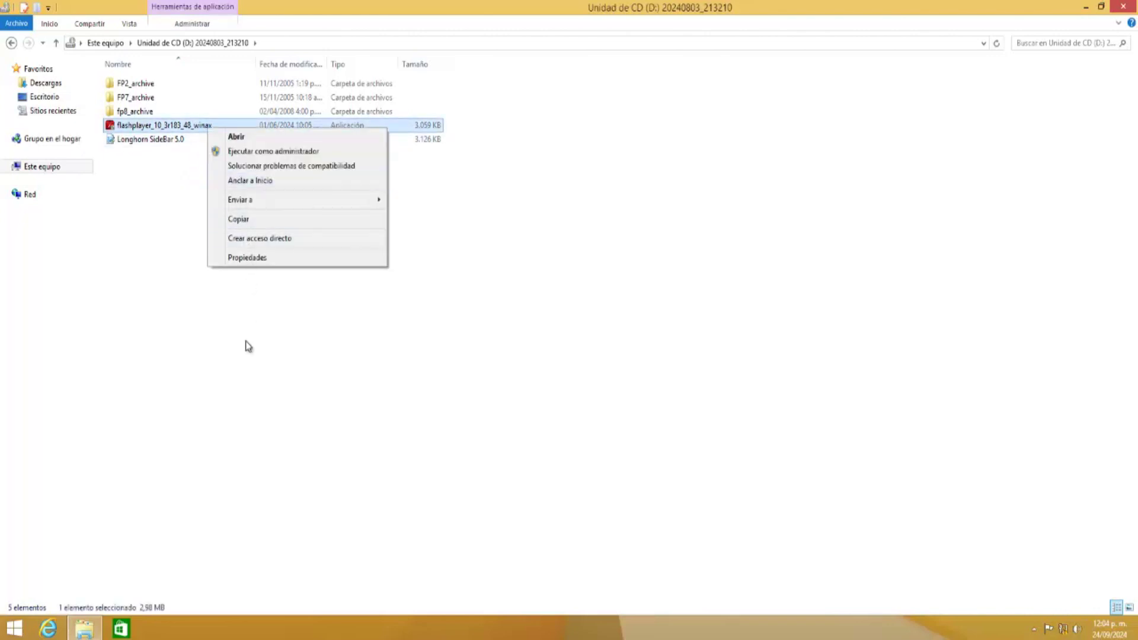
pyautogui.click(247, 258)
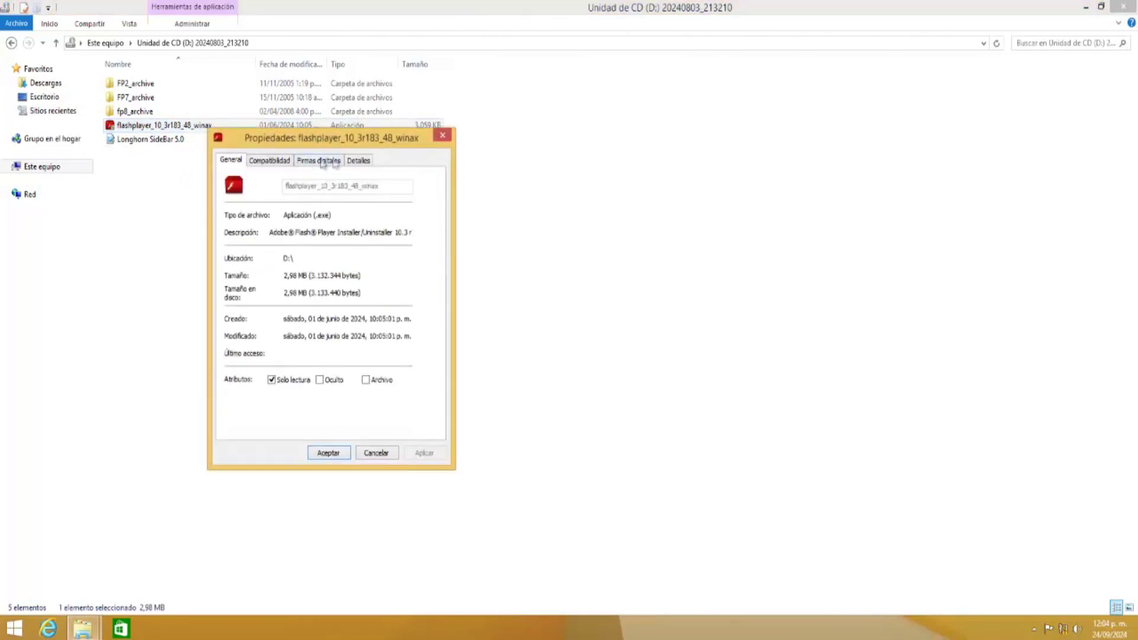
pyautogui.click(316, 160)
pyautogui.click(285, 165)
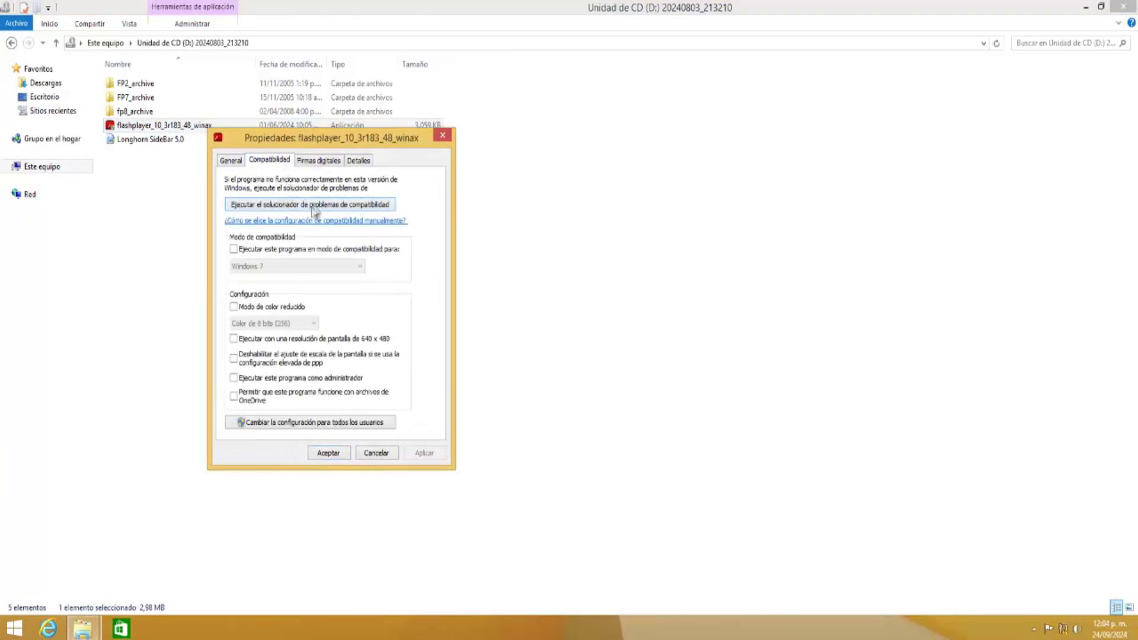
pyautogui.click(234, 248)
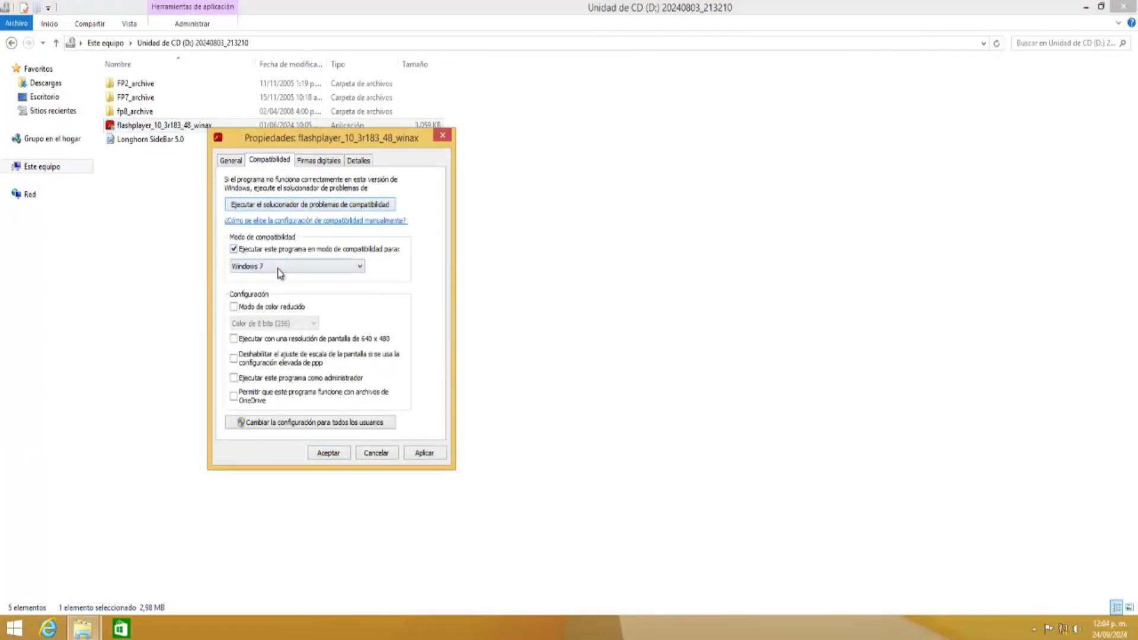
pyautogui.click(279, 267)
pyautogui.click(278, 339)
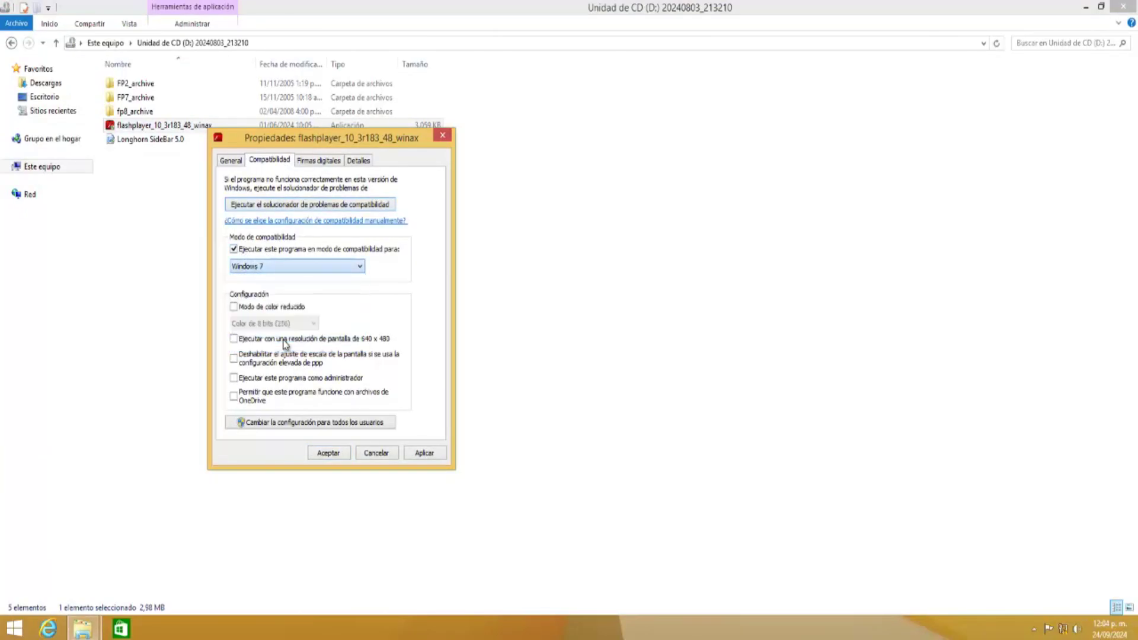
pyautogui.click(423, 453)
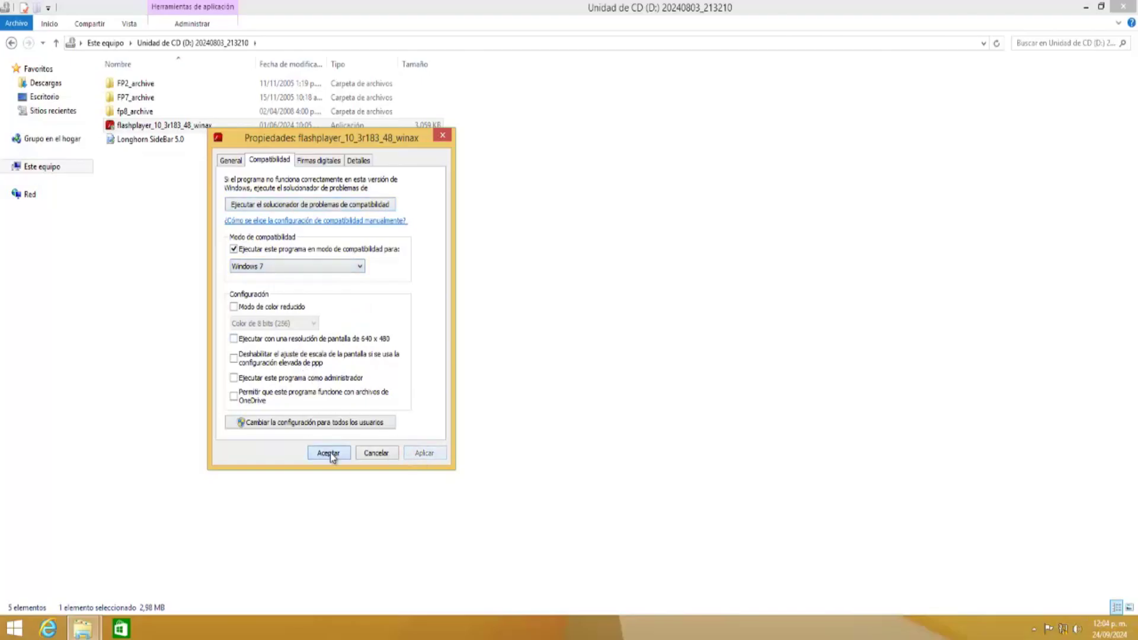
pyautogui.click(329, 454)
# Try to install Flash Player 10.3 by running flashplayer_10_3r183_48_winax as administrator, and exit the installer
pyautogui.rightClick(211, 126)
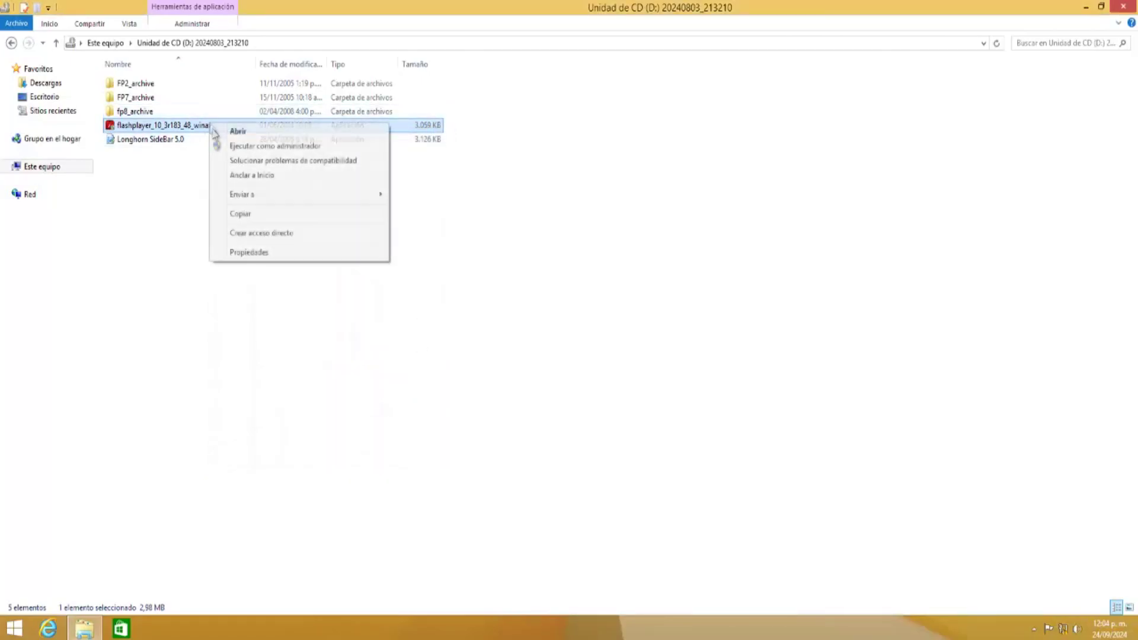
pyautogui.click(281, 150)
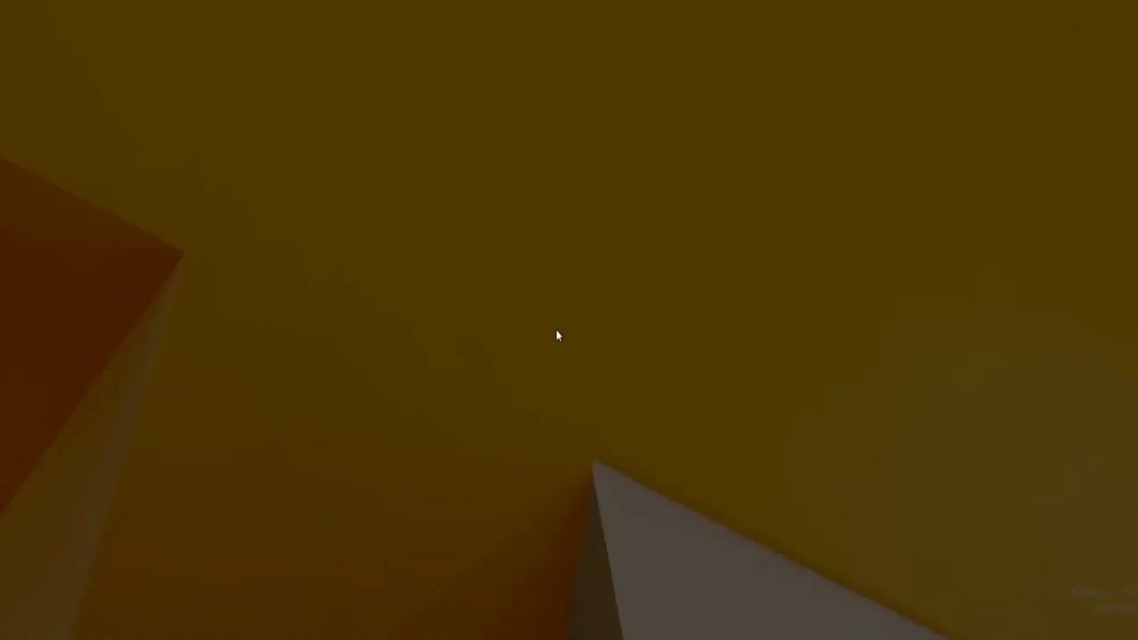
pyautogui.click(619, 341)
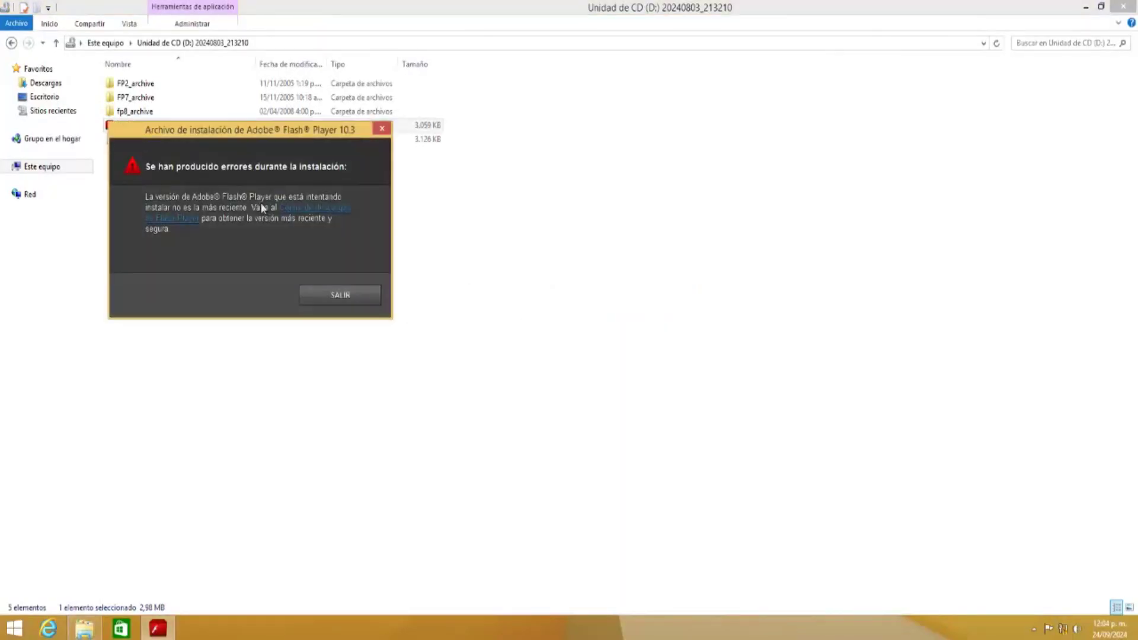
pyautogui.click(356, 301)
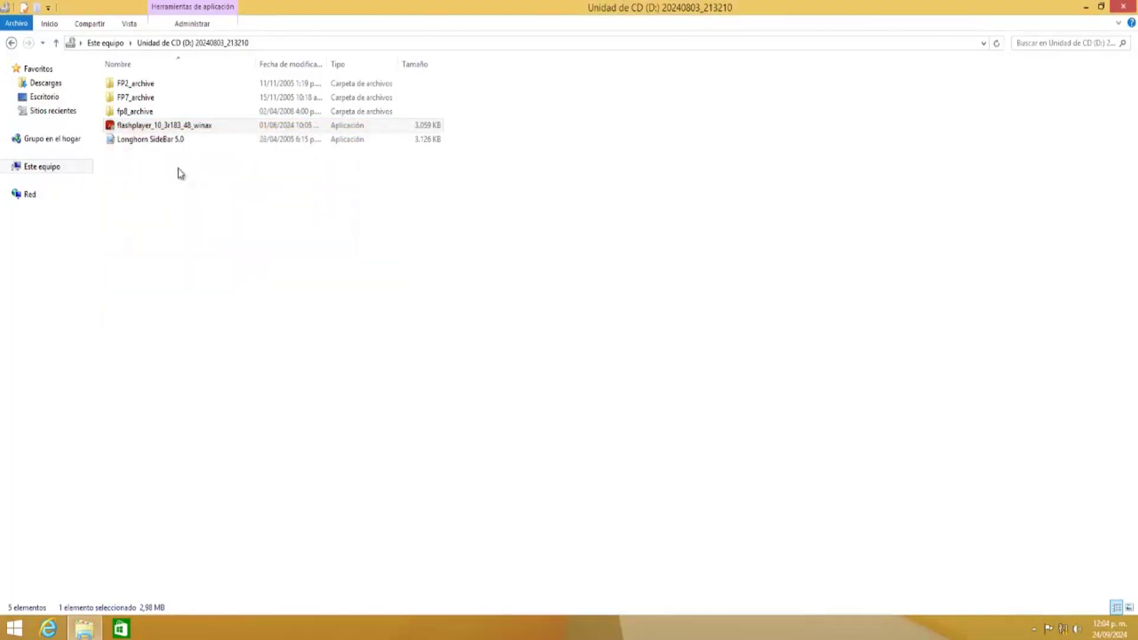
# Set the compatibility mode of flashplayer_10_3r183_48_winax to Windows Vista, and apply the change
pyautogui.rightClick(147, 128)
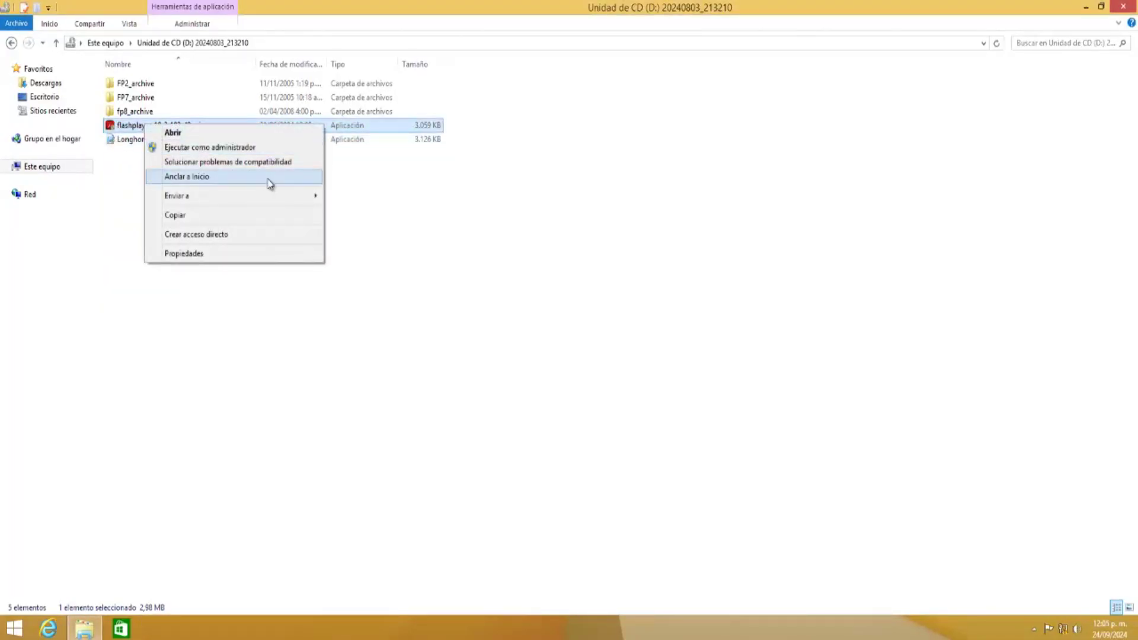
pyautogui.click(266, 254)
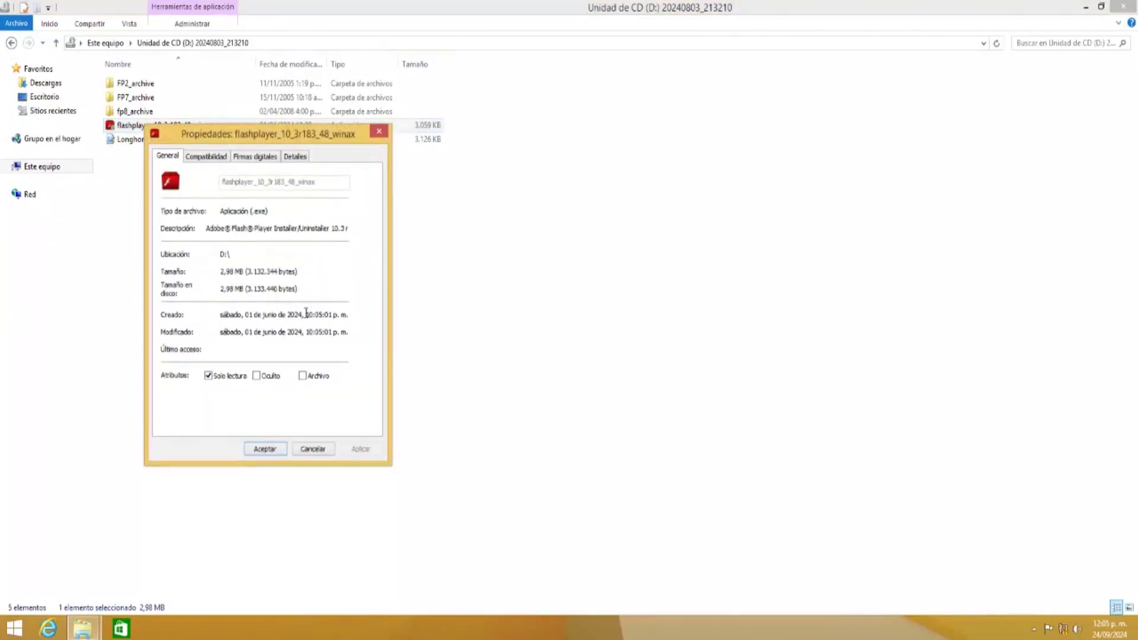
pyautogui.click(223, 157)
pyautogui.click(247, 264)
pyautogui.click(242, 310)
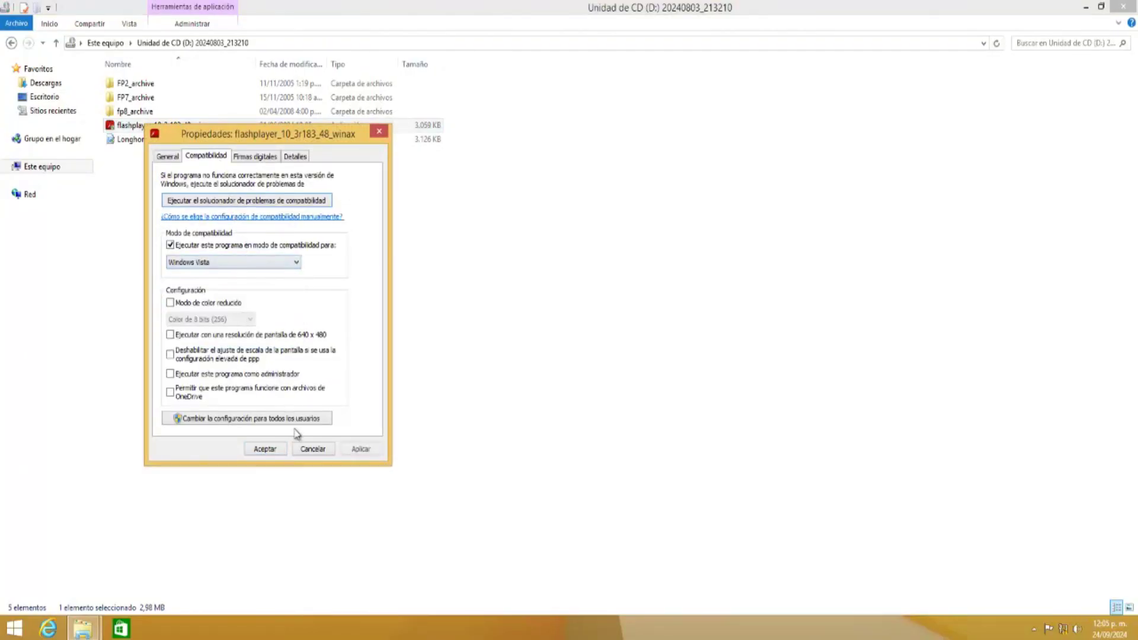
pyautogui.click(357, 456)
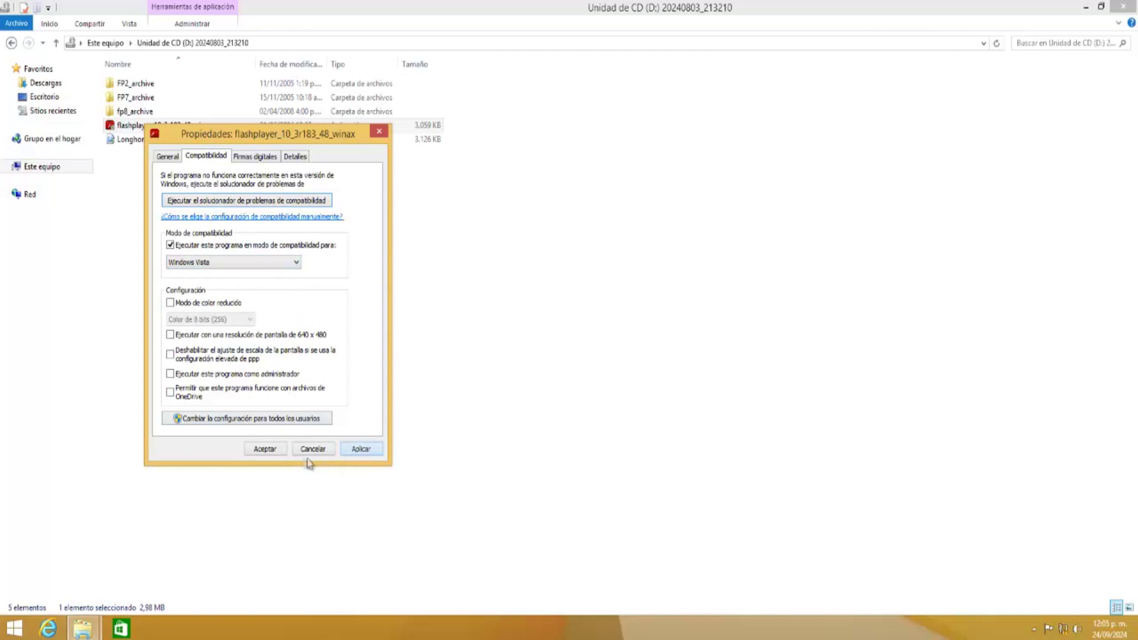
pyautogui.click(262, 450)
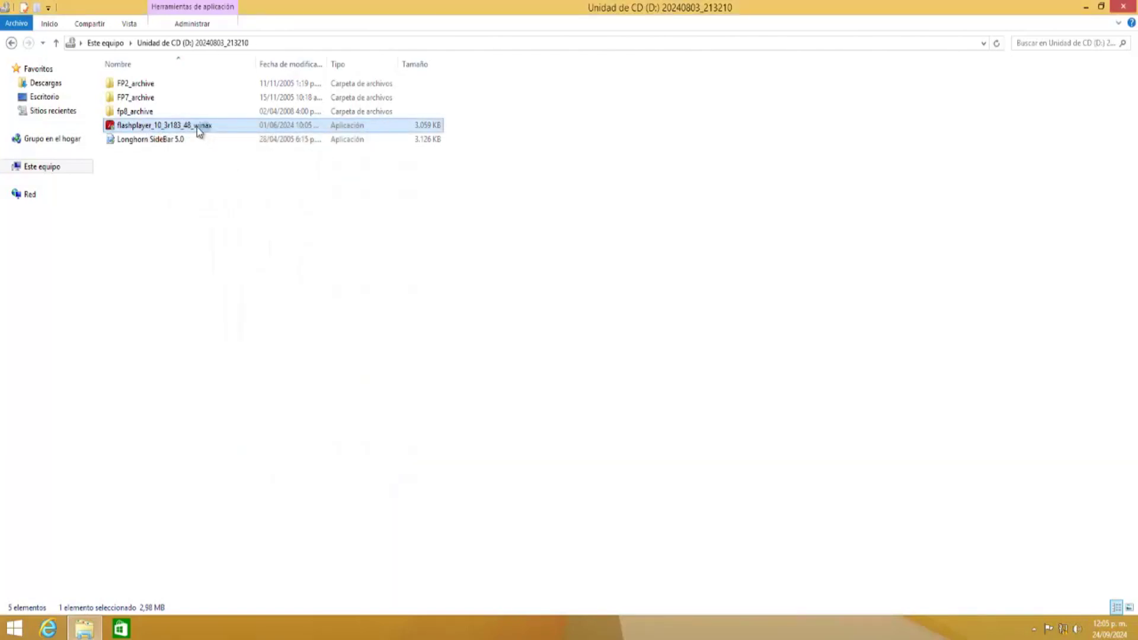
# Try the Flash Player 10.3 installation in Windows Vista compatibility mode, and exit the installer
pyautogui.doubleClick(197, 125)
pyautogui.click(622, 341)
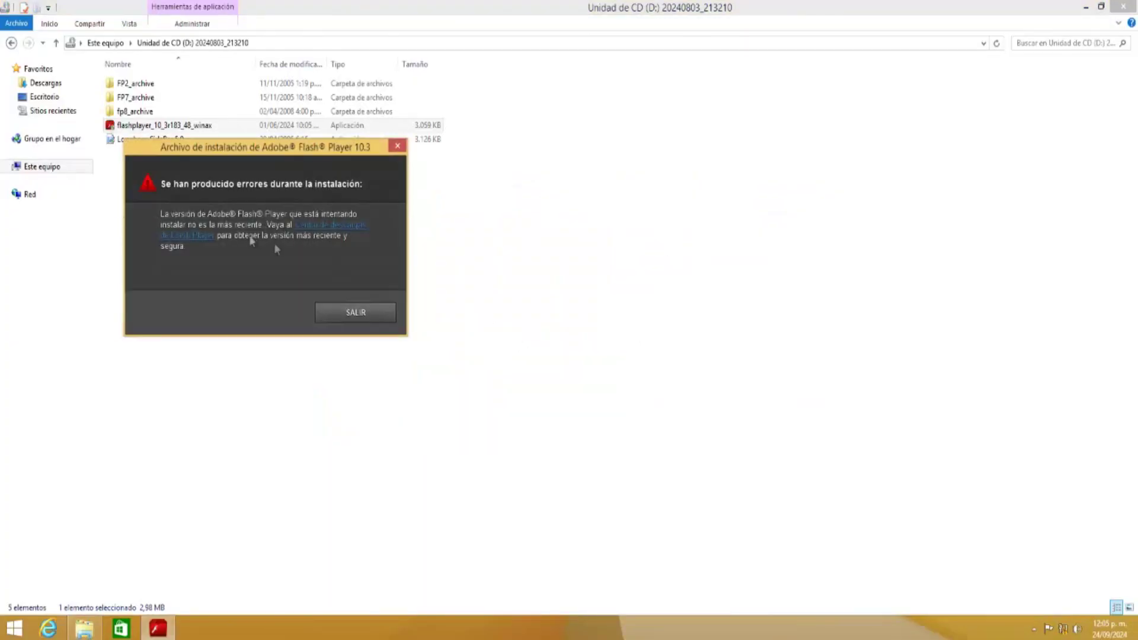
pyautogui.click(355, 312)
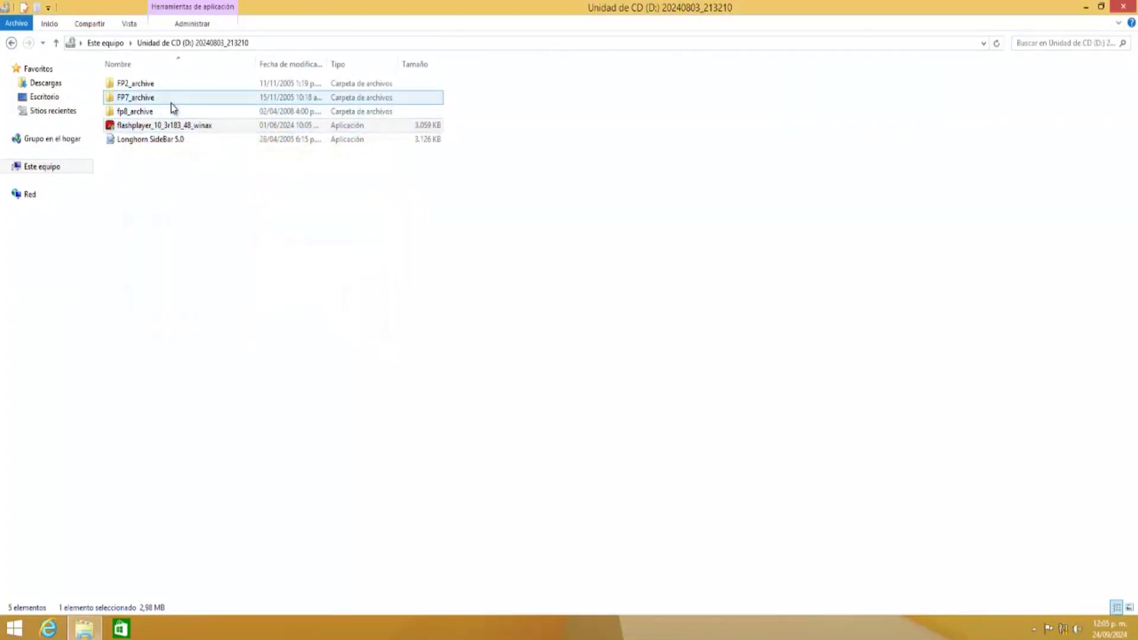
# Launch the flashplayer8r42_win installer from the r42 folder of fp8_archive, and allow it to make changes
pyautogui.doubleClick(172, 111)
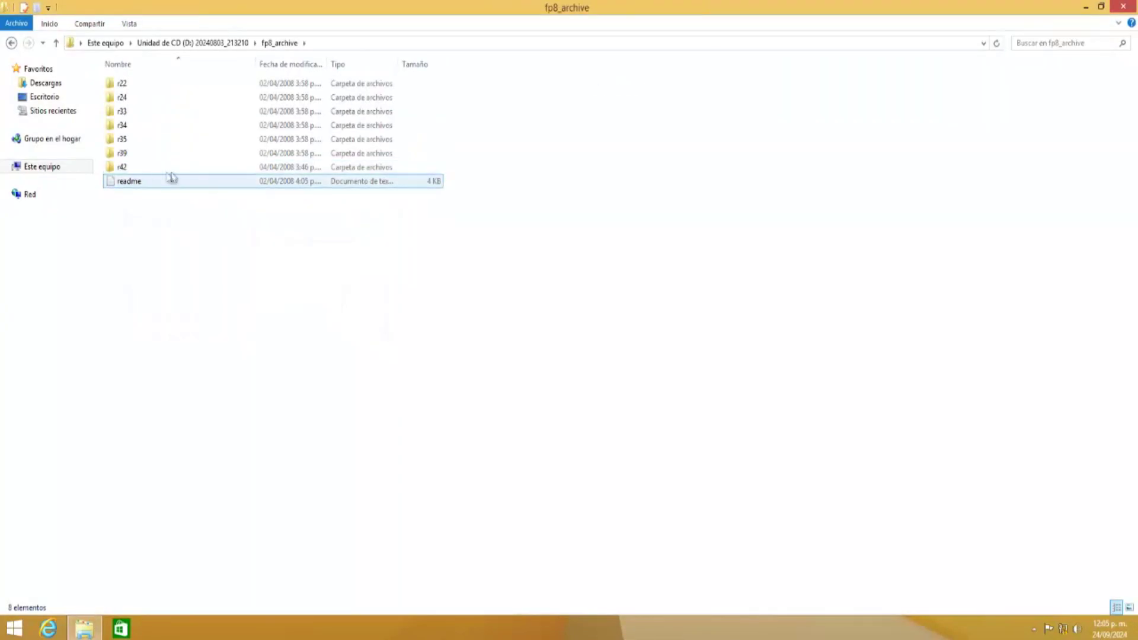
pyautogui.doubleClick(201, 169)
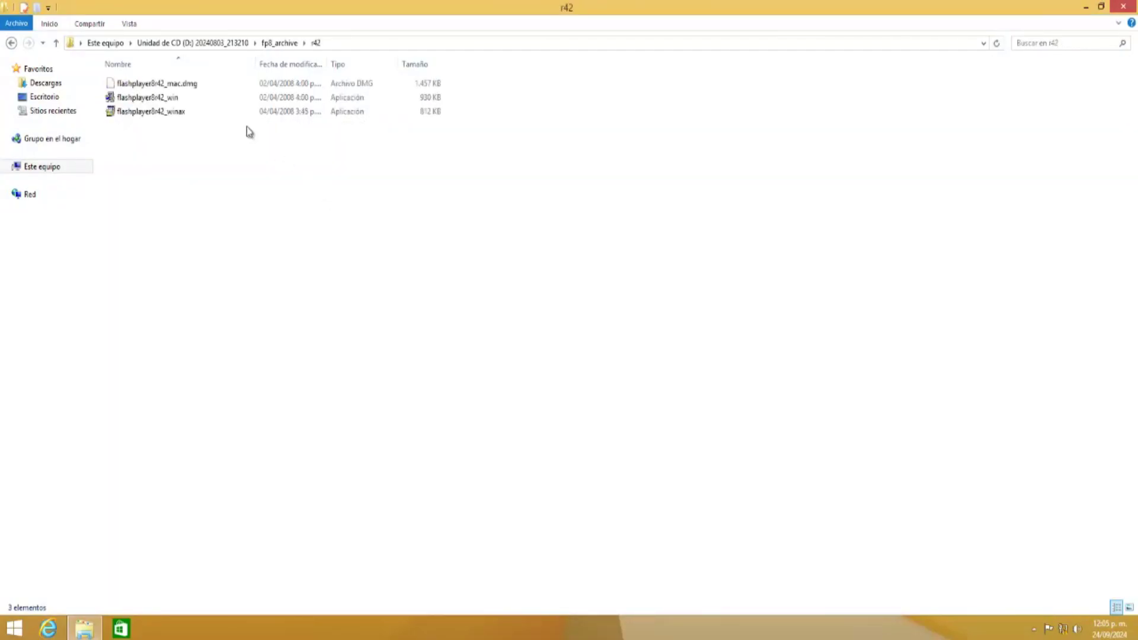
pyautogui.click(199, 99)
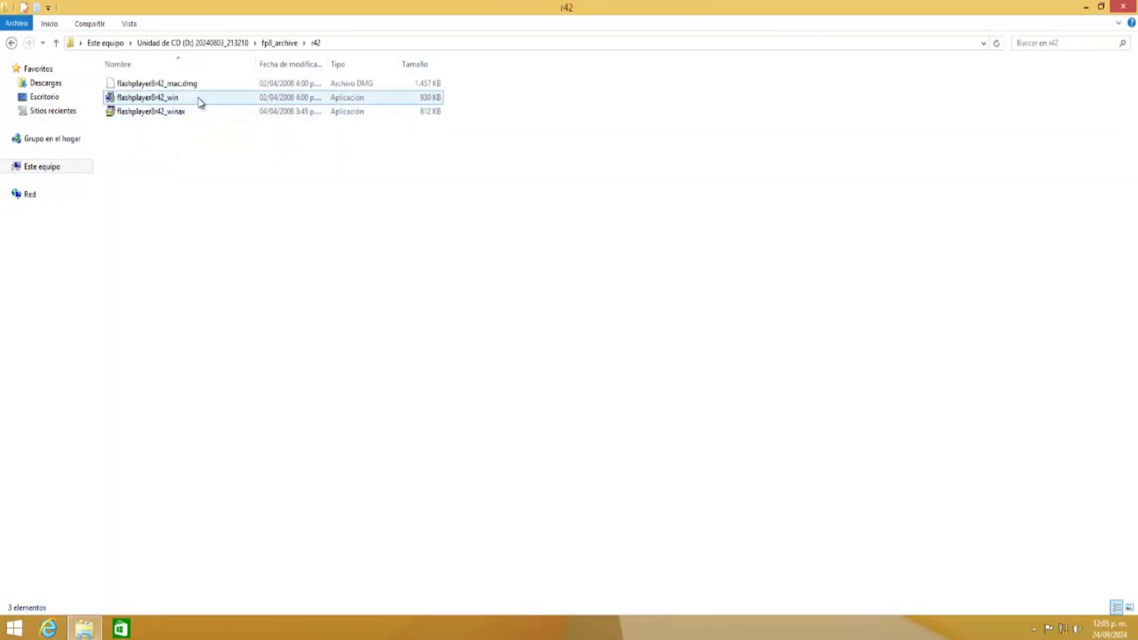
pyautogui.doubleClick(222, 101)
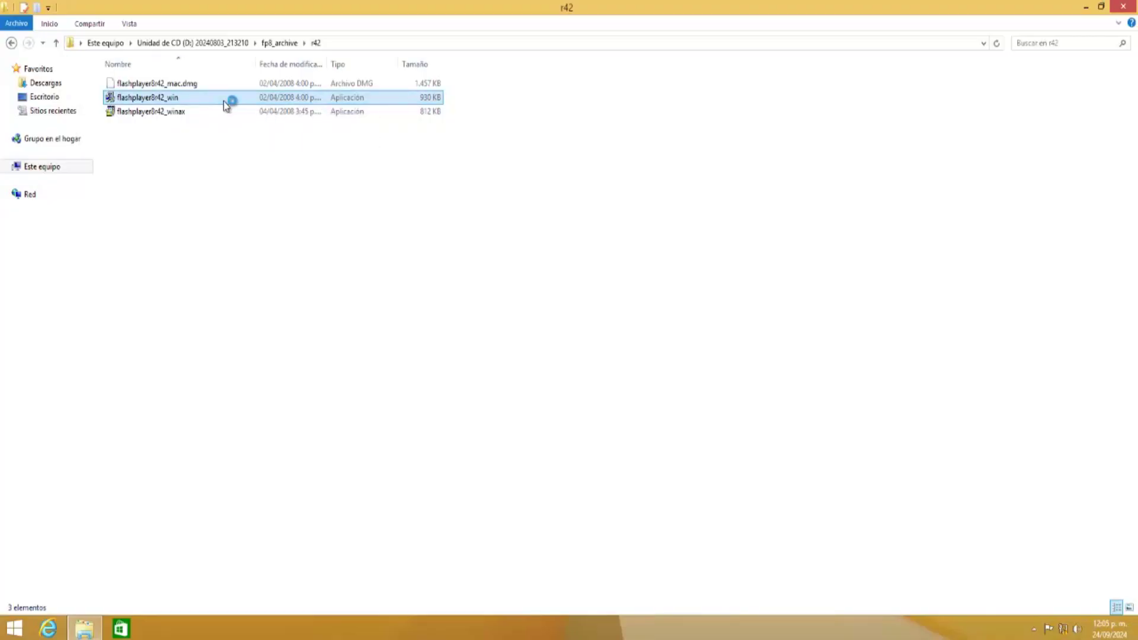
pyautogui.click(617, 341)
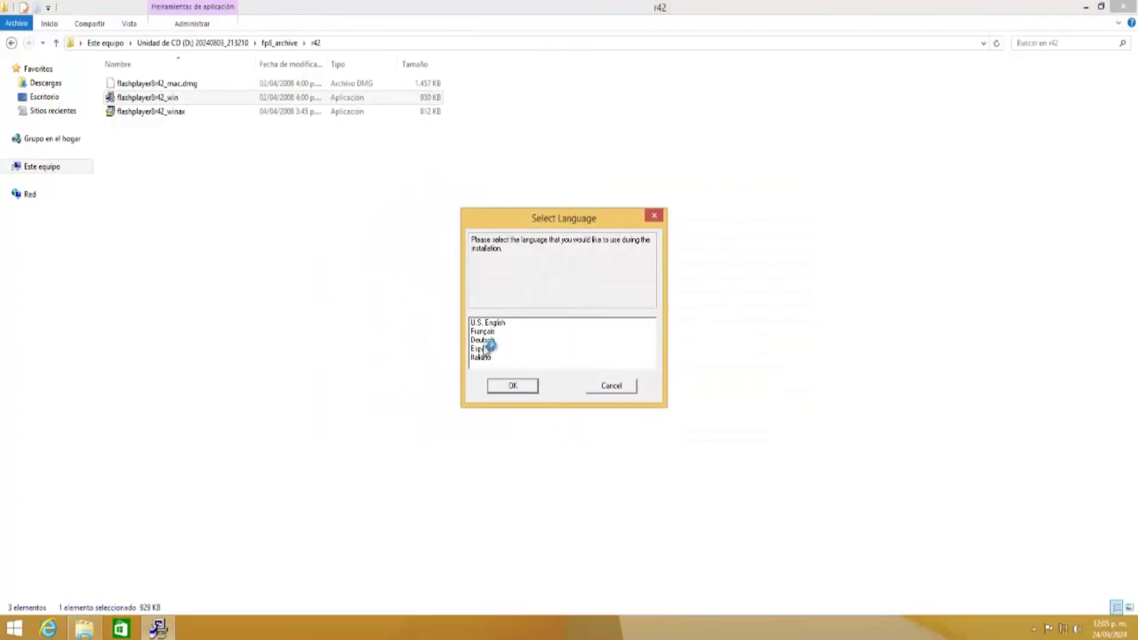
# Abandon the flashplayer8r42_win language selection and install Flash Player from flashplayer8r42_winax, allowing changes and dismissing the compatibility assistant
pyautogui.click(655, 216)
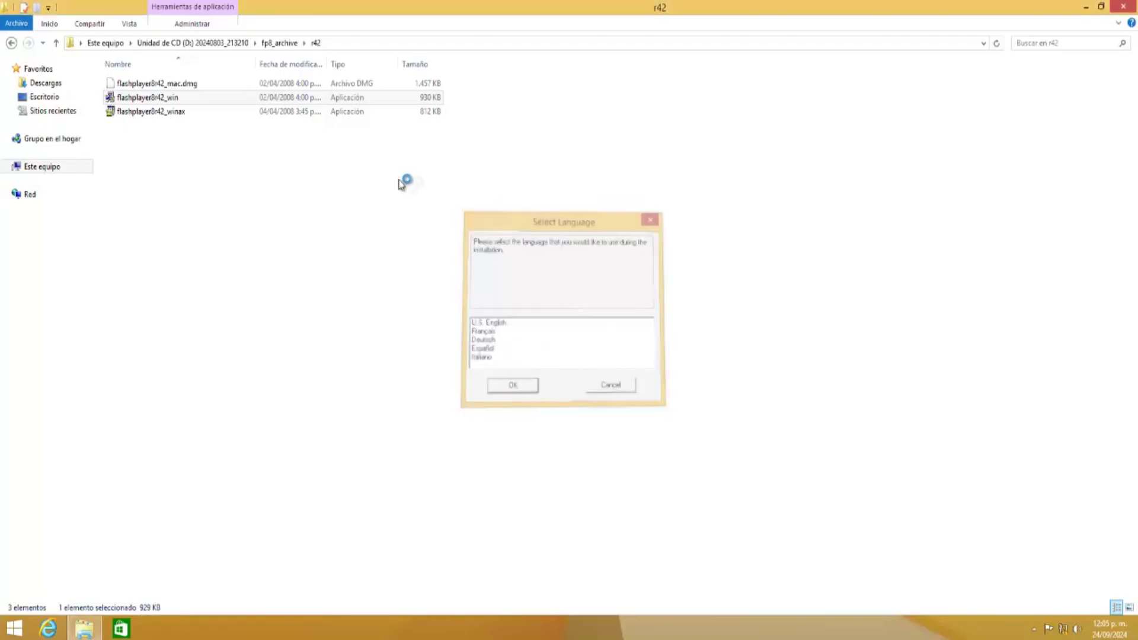
pyautogui.doubleClick(182, 112)
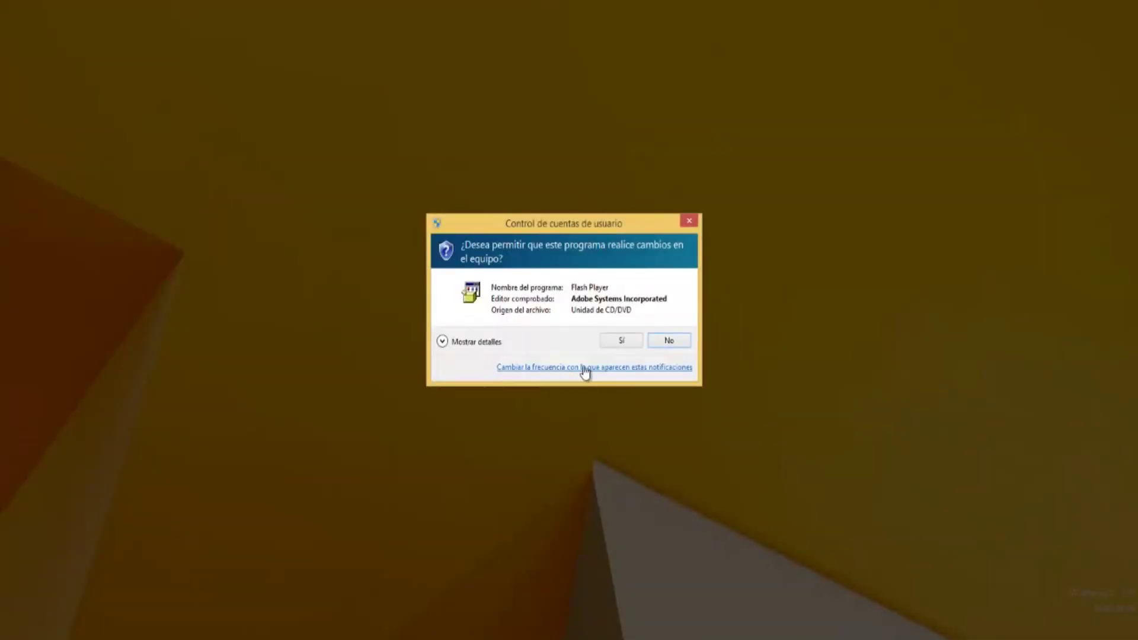
pyautogui.click(637, 340)
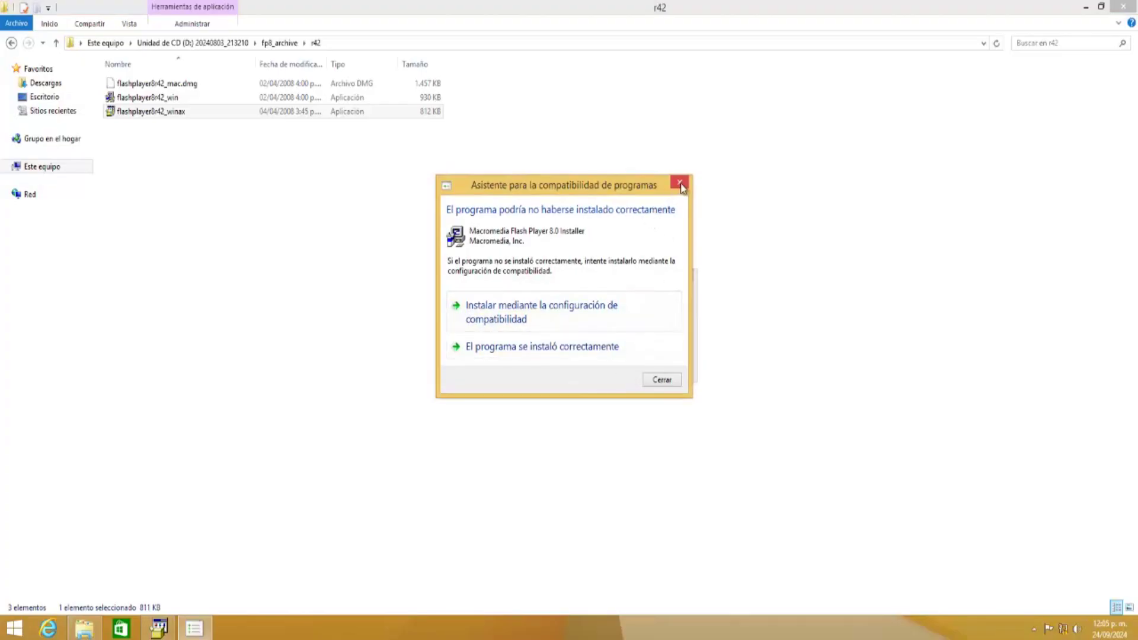
pyautogui.click(681, 185)
pyautogui.click(611, 361)
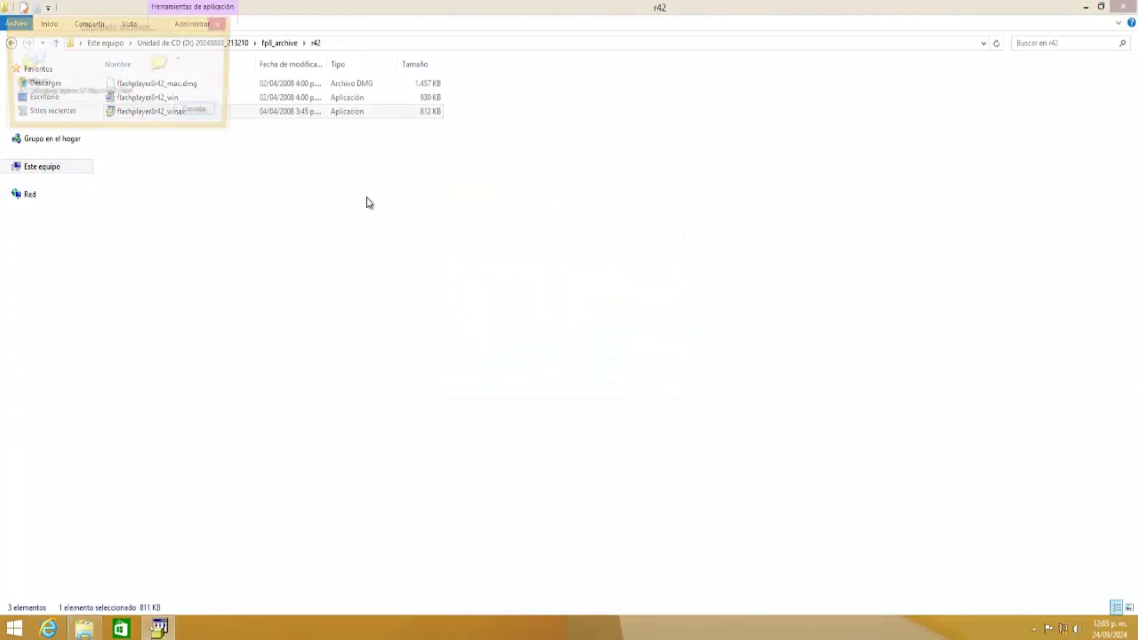
pyautogui.click(614, 363)
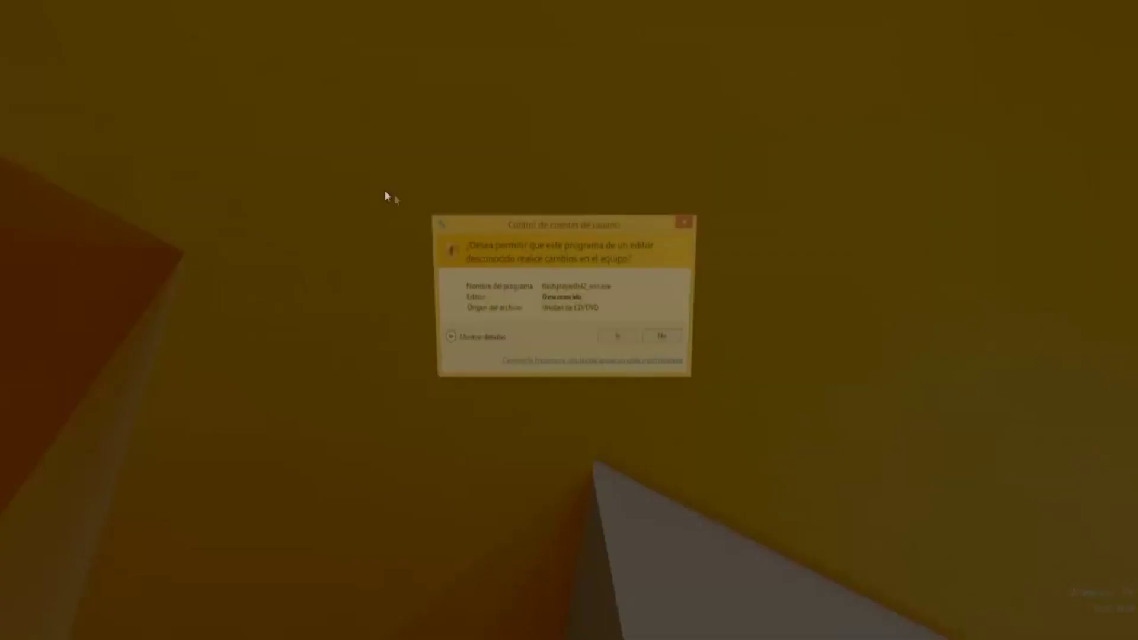
# Run flashplayer8r42_win with Español as the installation language, and install the plugin into C:\Windows\system32\Macromed\Flash
pyautogui.click(626, 342)
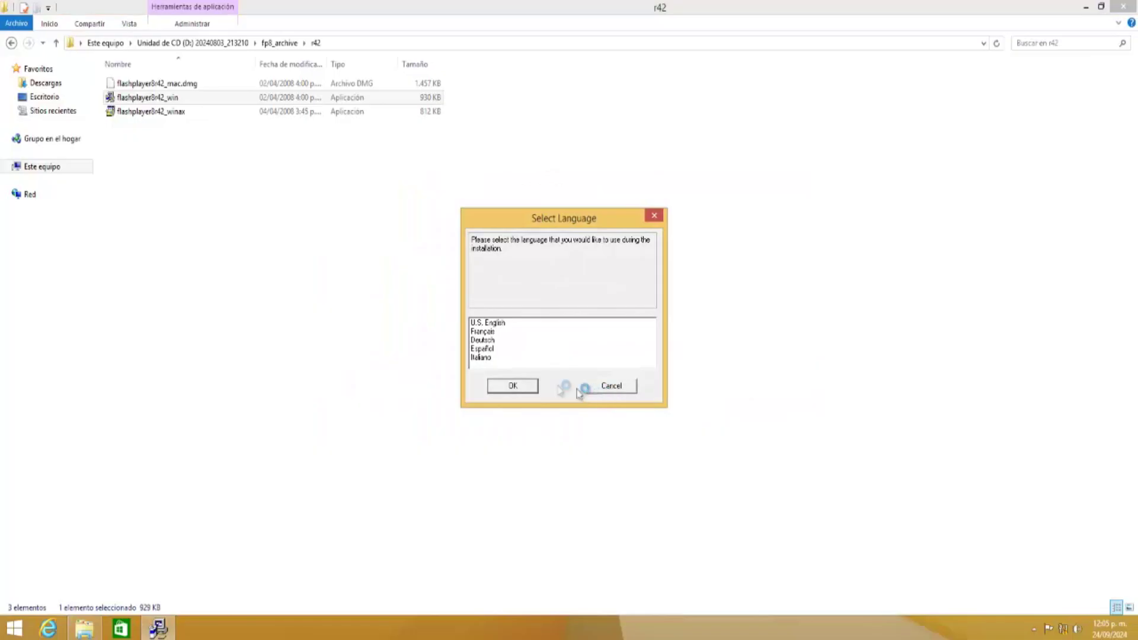
pyautogui.click(485, 348)
pyautogui.click(512, 386)
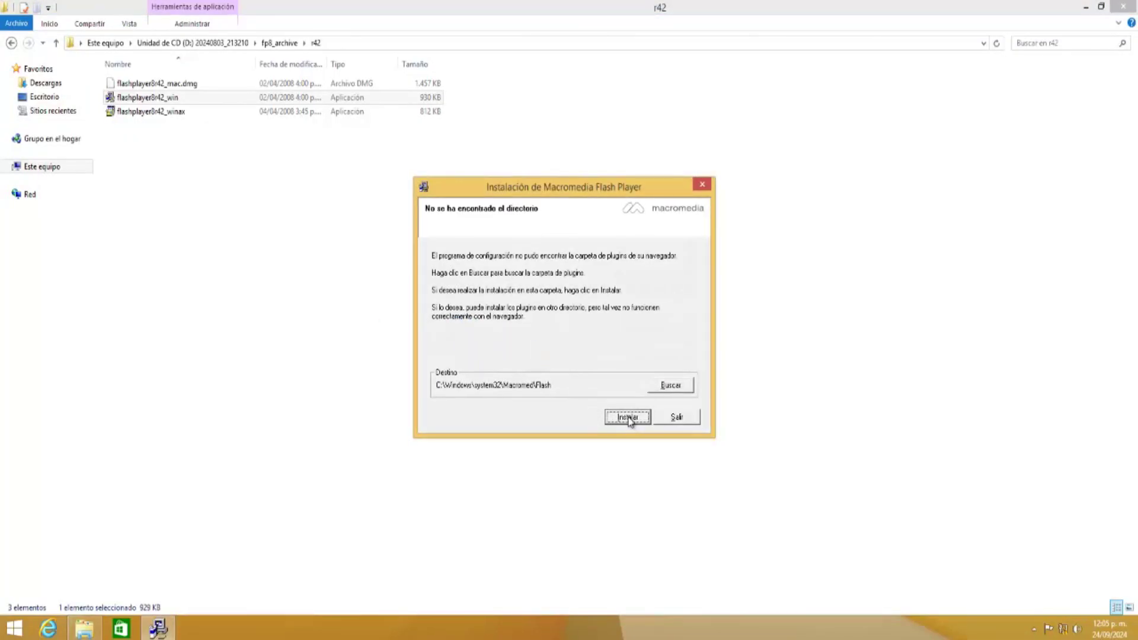
pyautogui.click(628, 417)
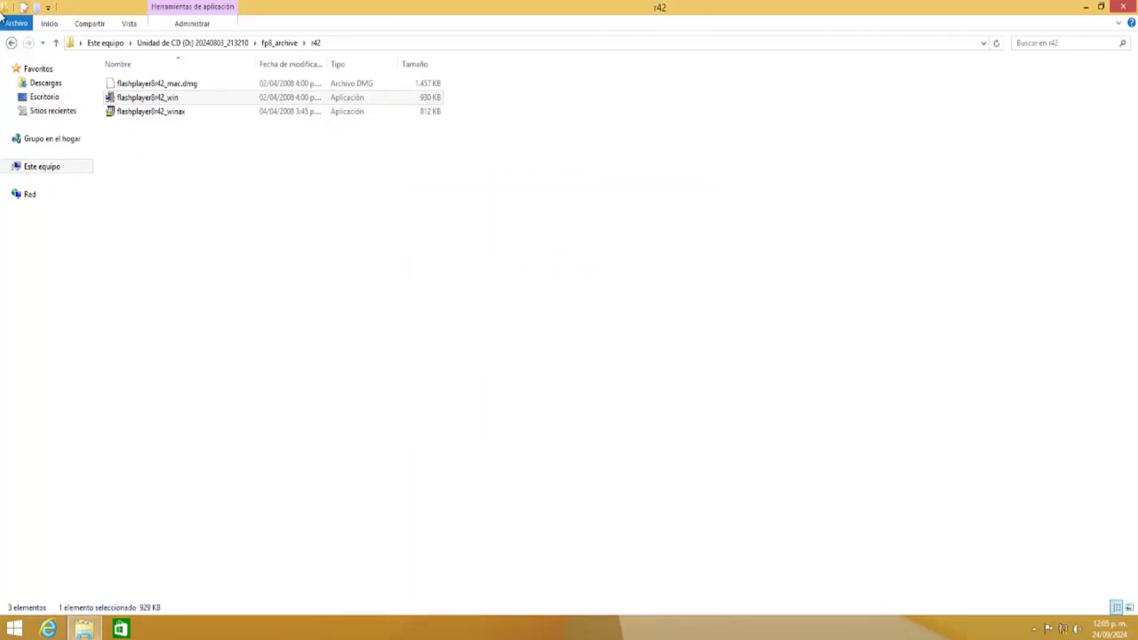
# Launch the Longhorn SideBar 5.0 installer from the root of the CD drive, allow its changes, and minimize the file window
pyautogui.click(11, 43)
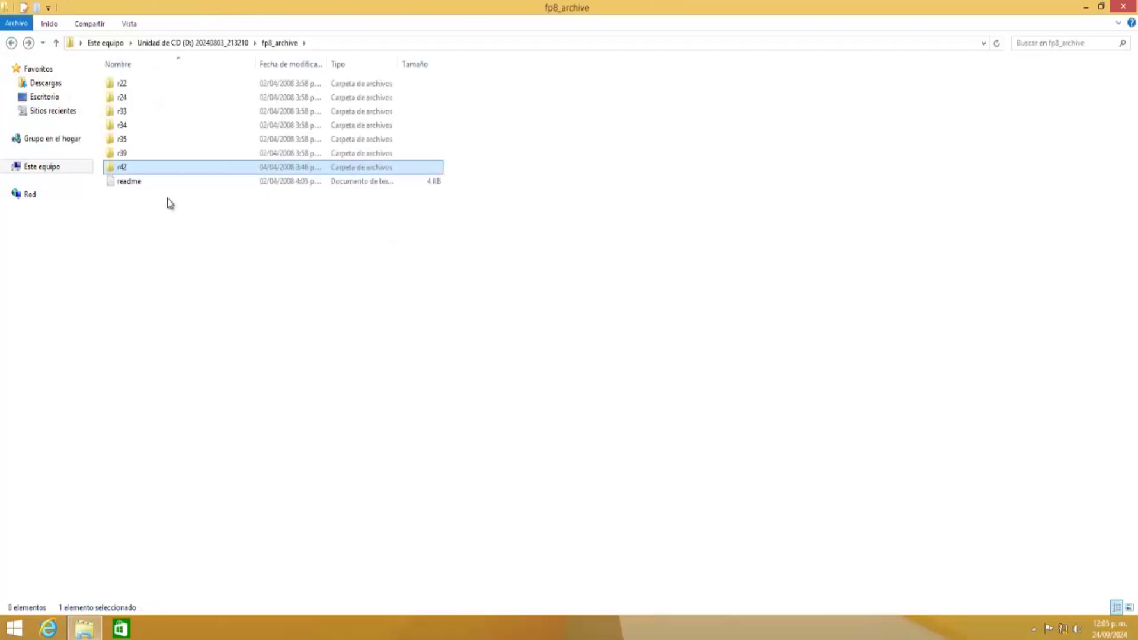
pyautogui.click(12, 43)
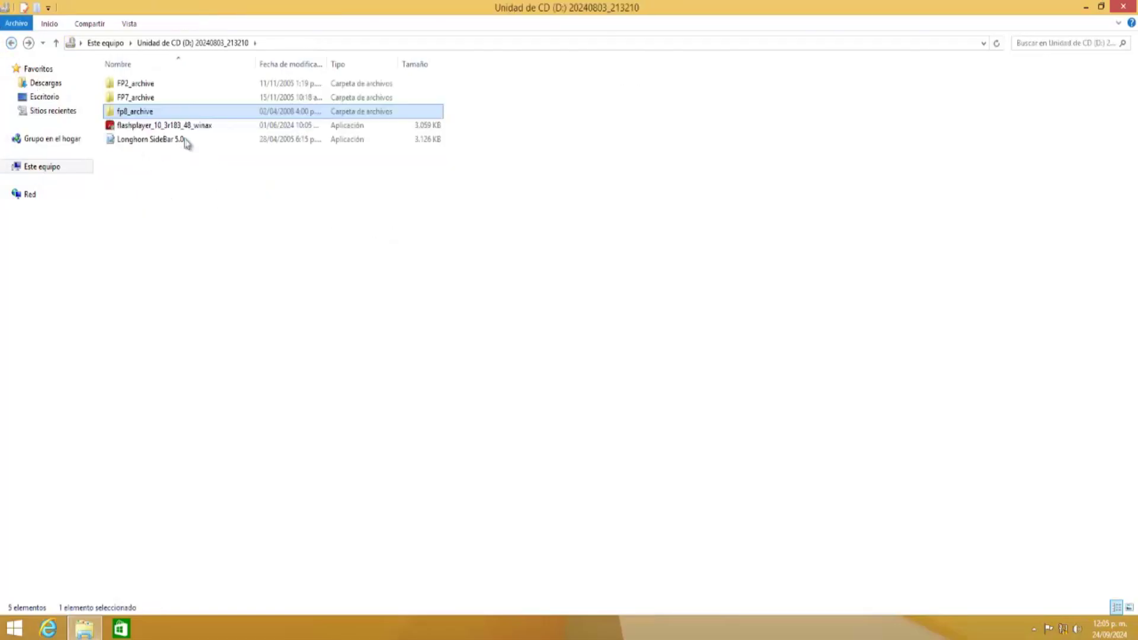
pyautogui.doubleClick(188, 141)
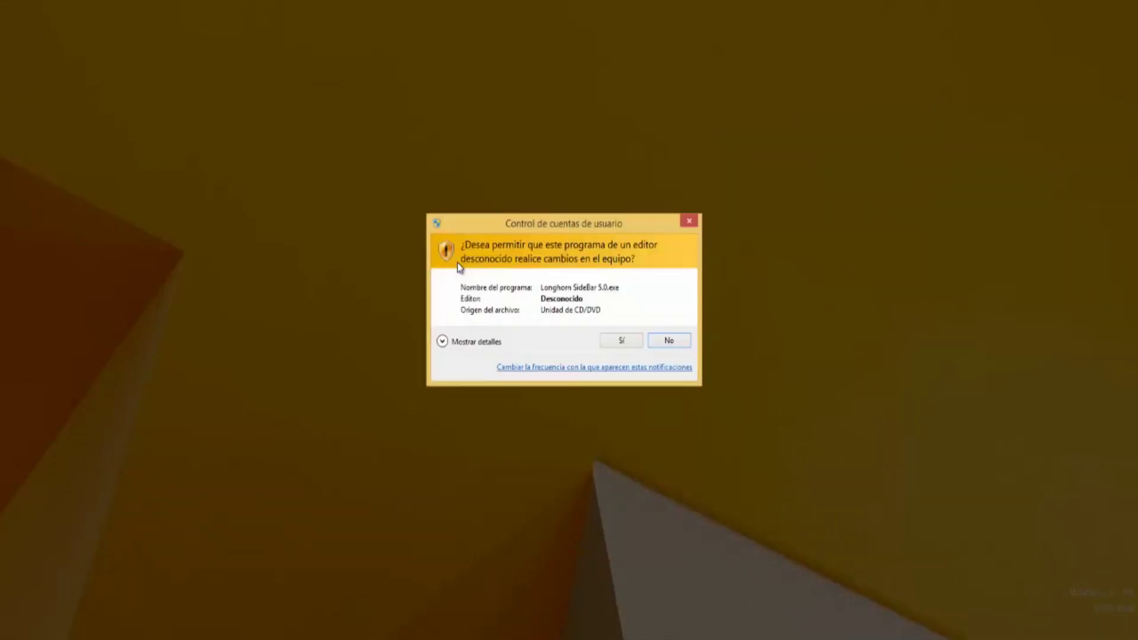
pyautogui.click(631, 343)
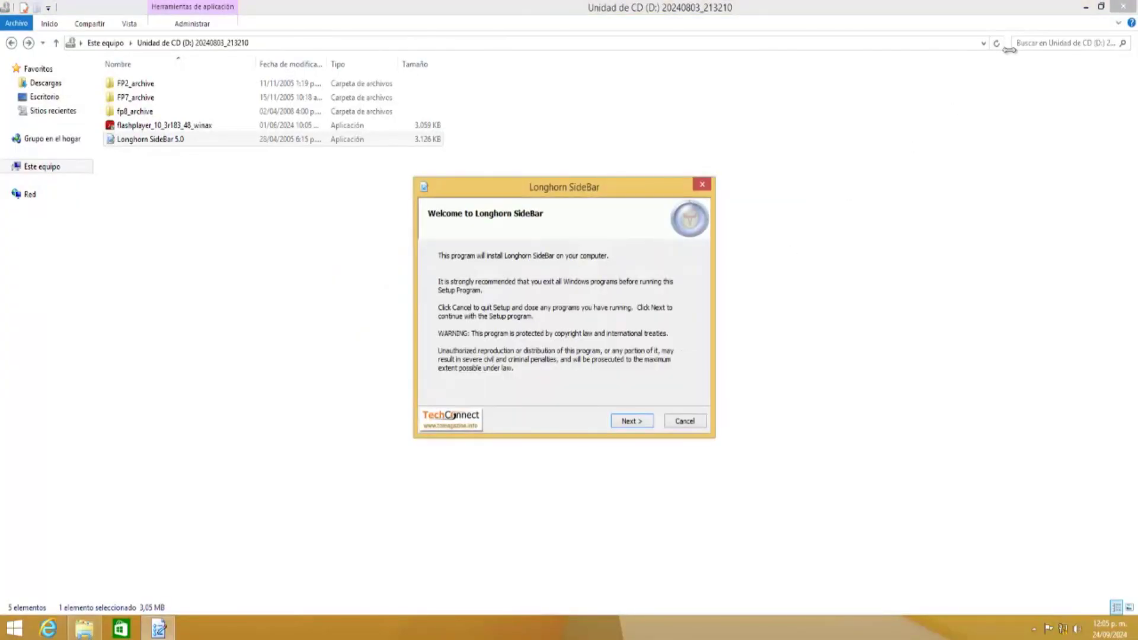
pyautogui.click(1086, 7)
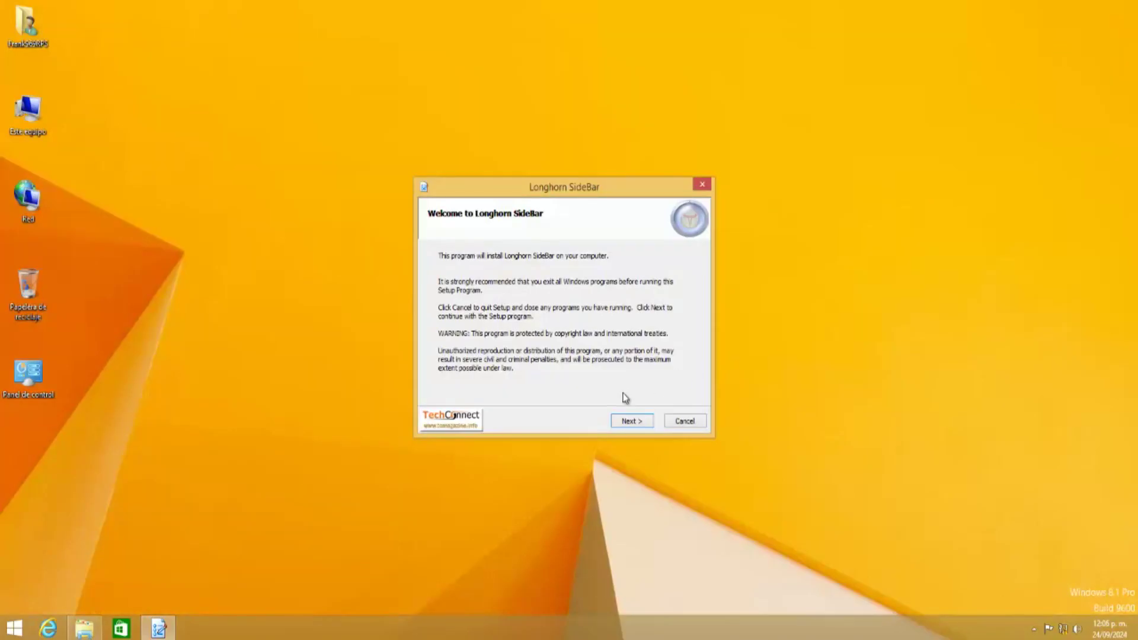
# Complete the Longhorn SideBar setup, accepting the license agreement and information pages, and finish the installer
pyautogui.click(624, 424)
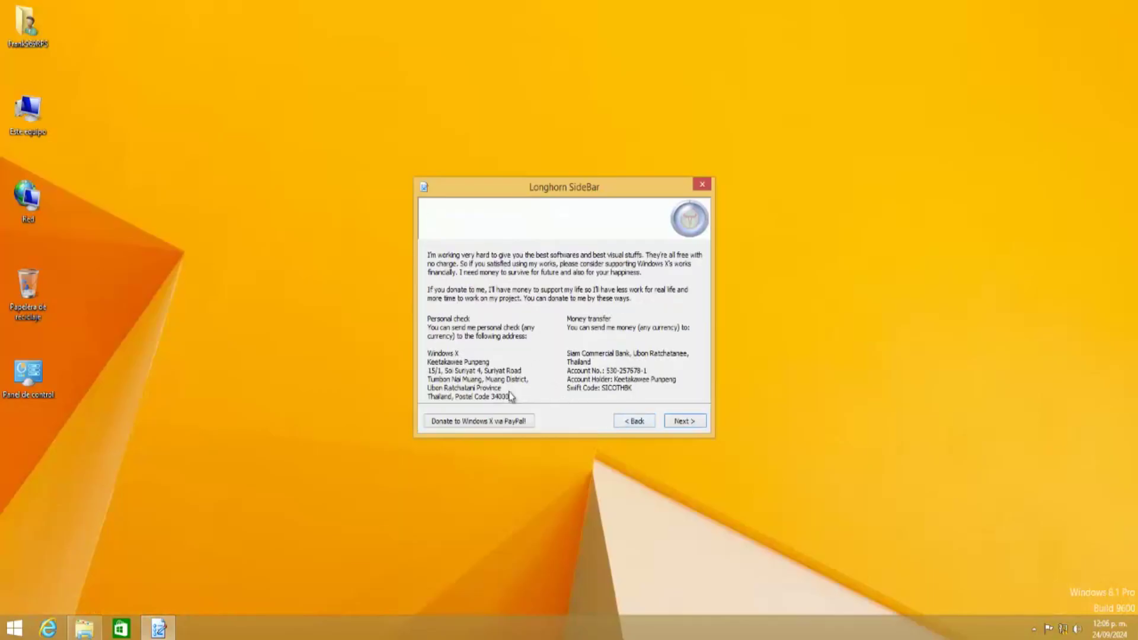
pyautogui.click(685, 422)
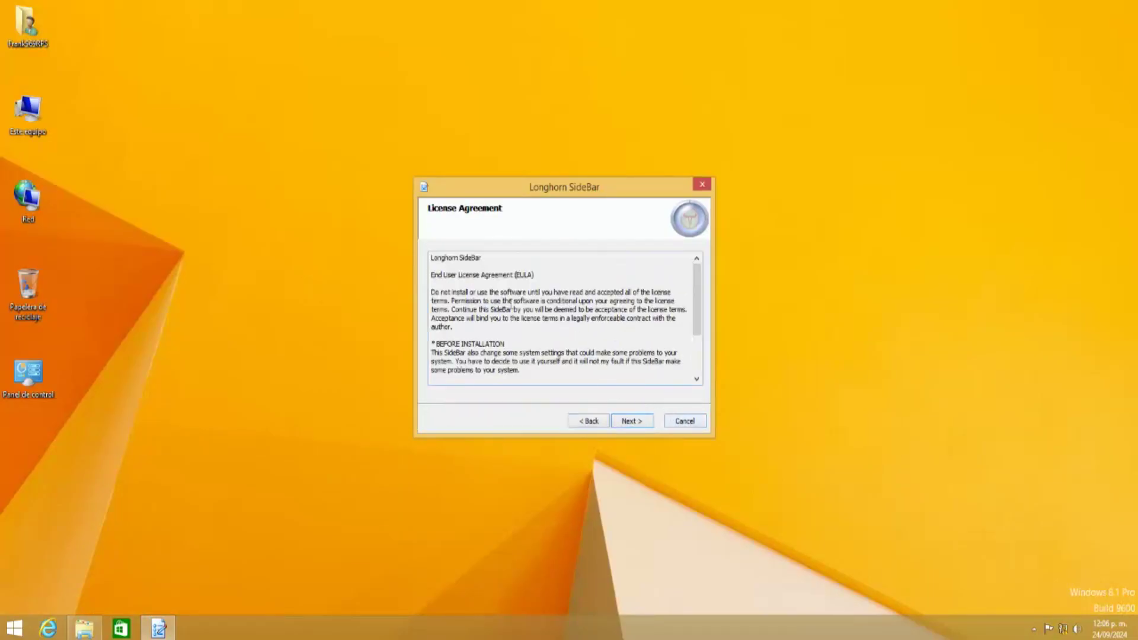
pyautogui.click(646, 422)
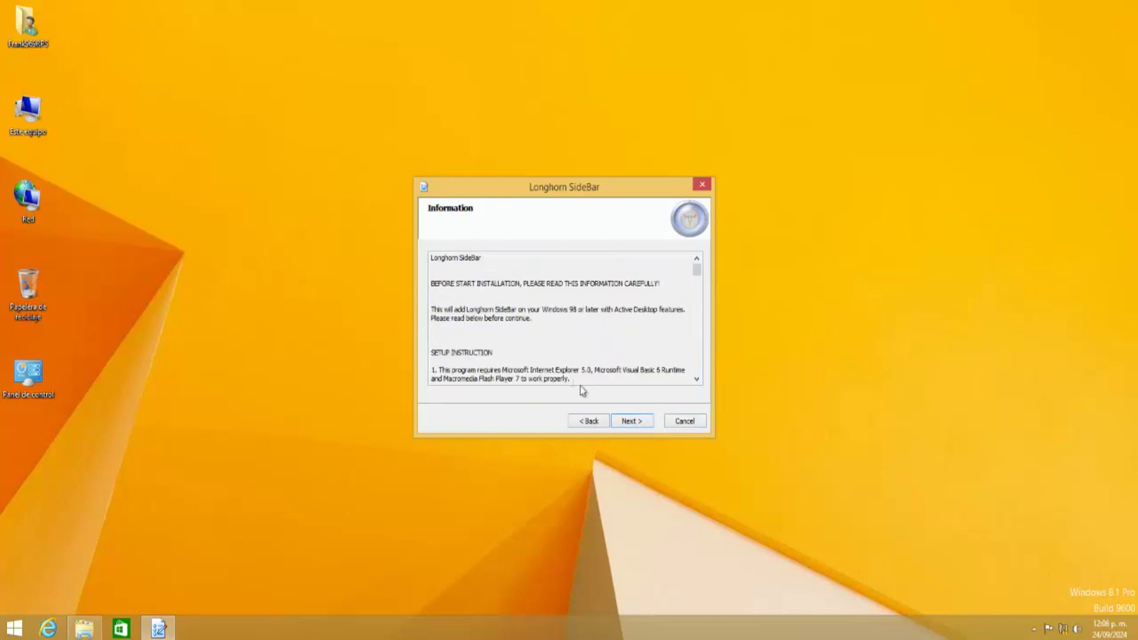
pyautogui.click(635, 425)
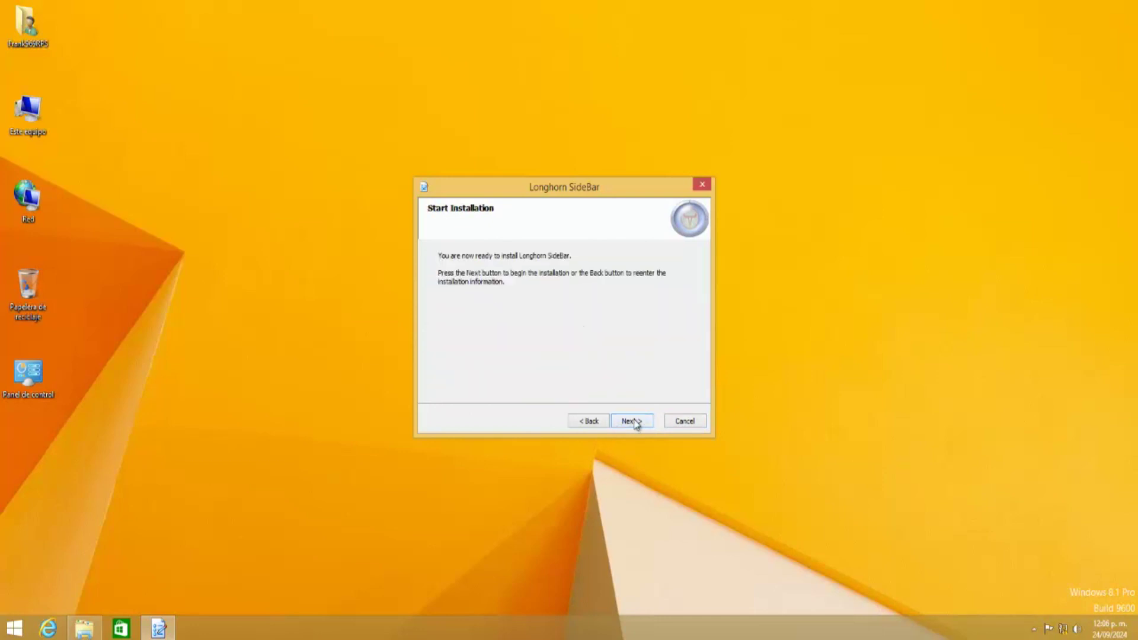
pyautogui.click(632, 423)
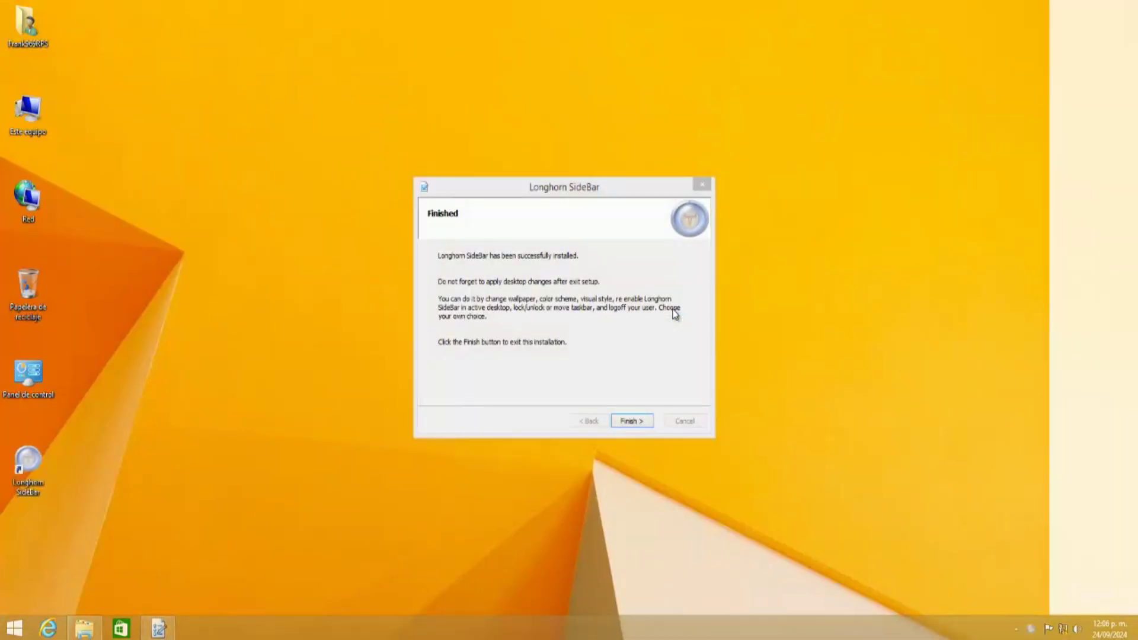
pyautogui.click(633, 422)
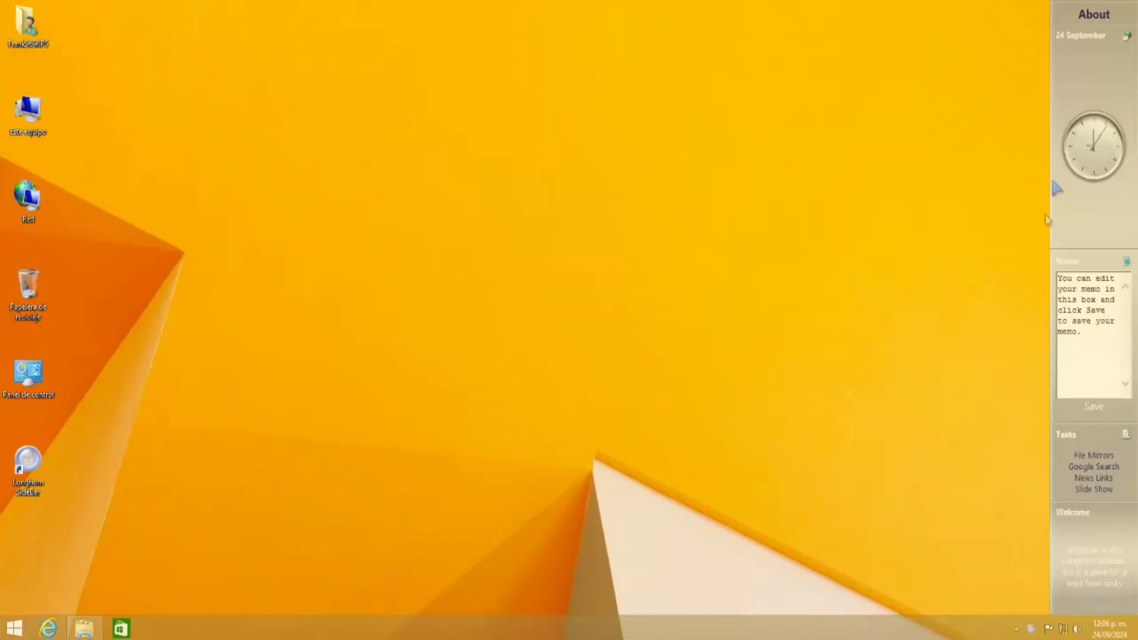
# Look through the sidebar's available skins and clocks, and apply the MCE Aqua skin
pyautogui.rightClick(1068, 206)
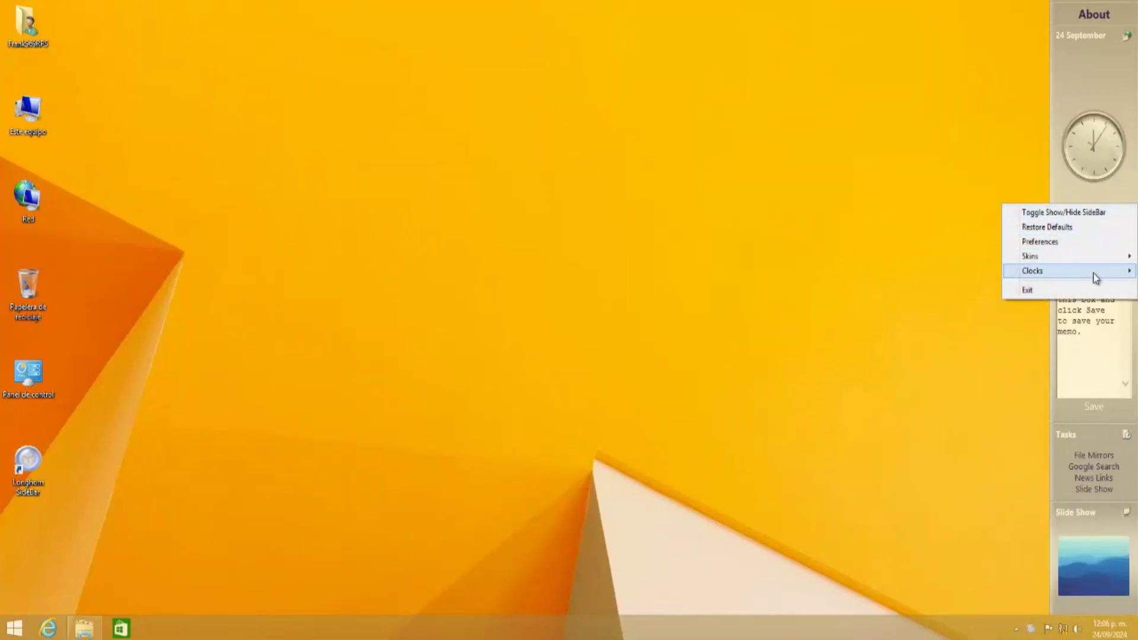
pyautogui.moveTo(1087, 262)
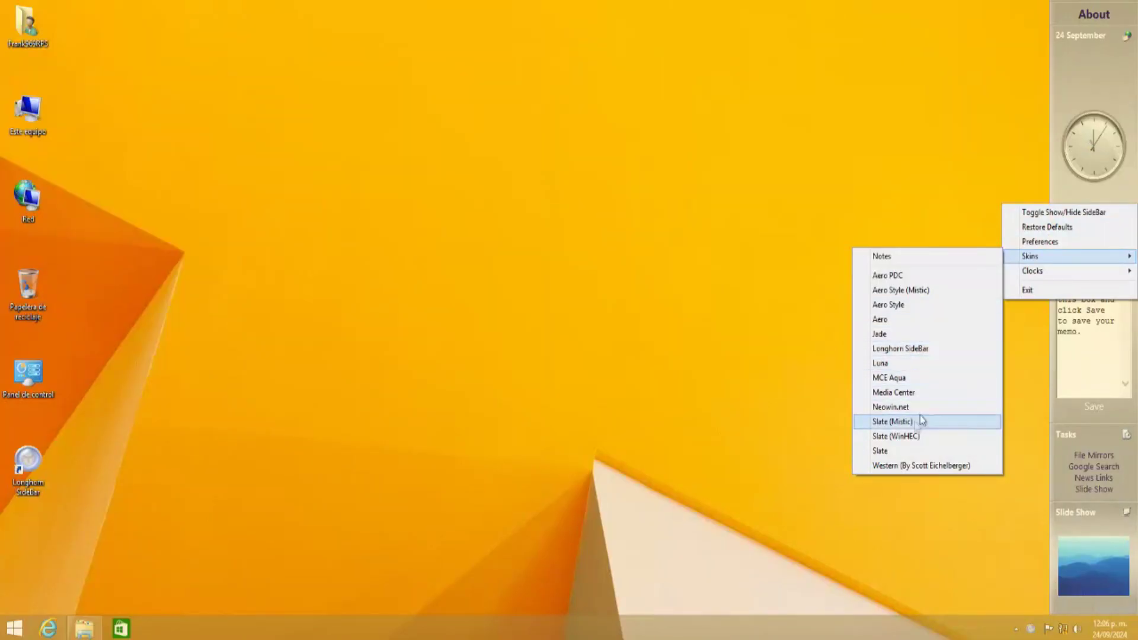
pyautogui.moveTo(1055, 272)
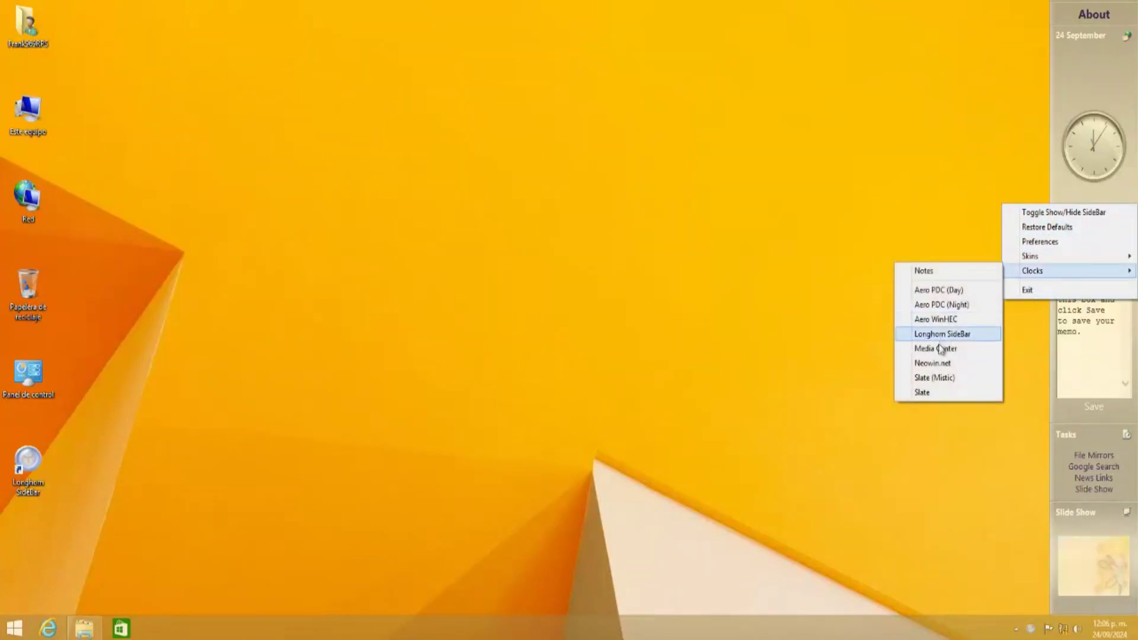
pyautogui.moveTo(1034, 256)
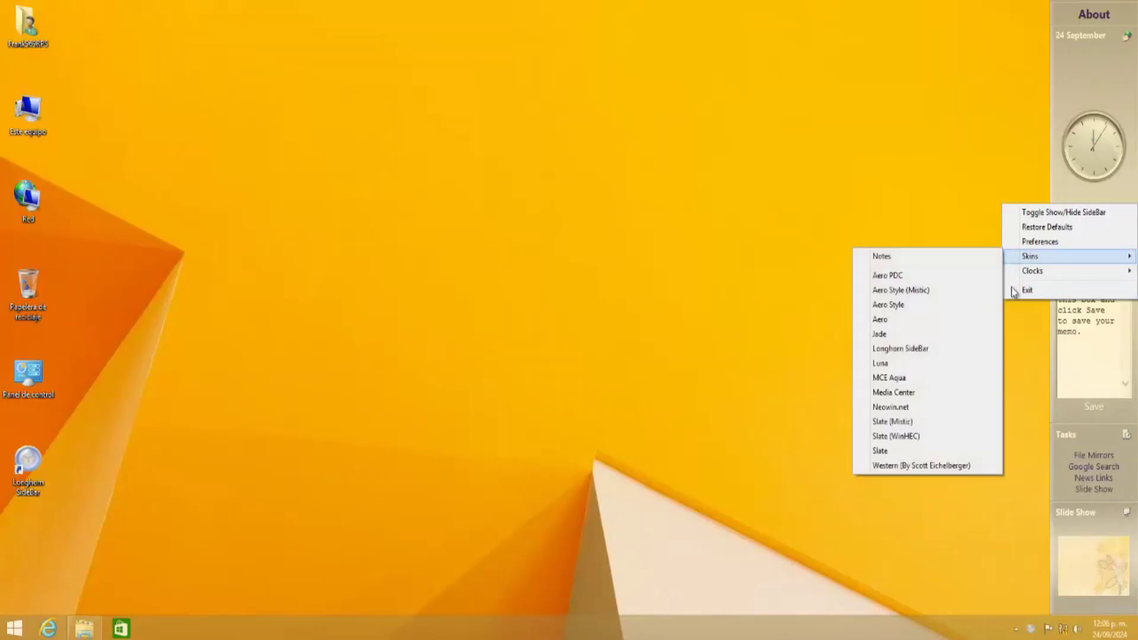
pyautogui.click(900, 380)
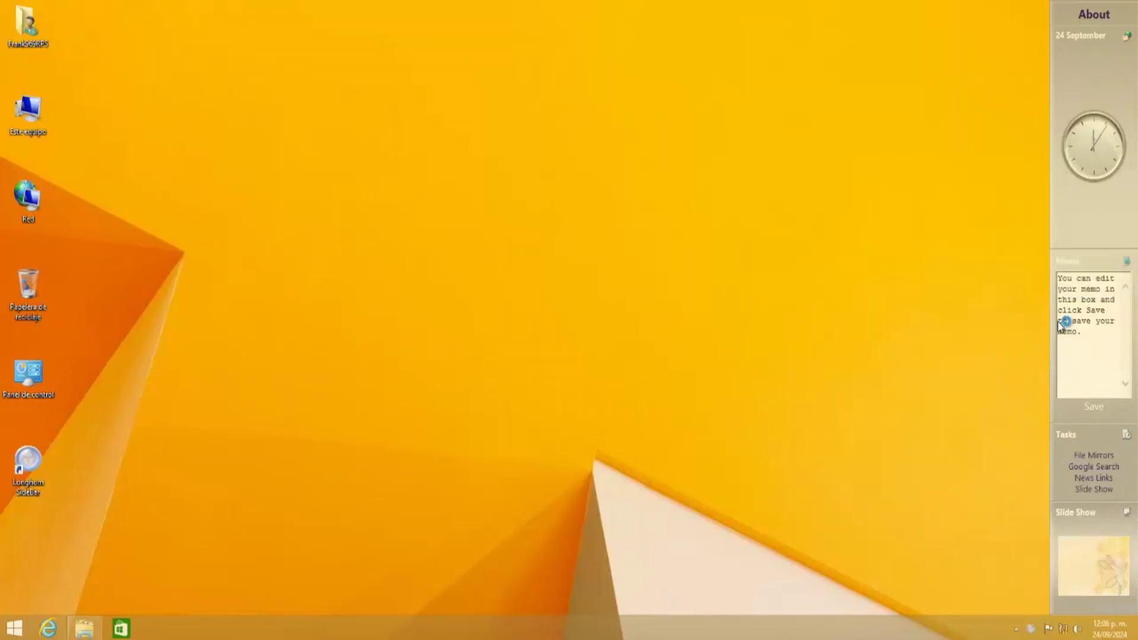
pyautogui.rightClick(1094, 219)
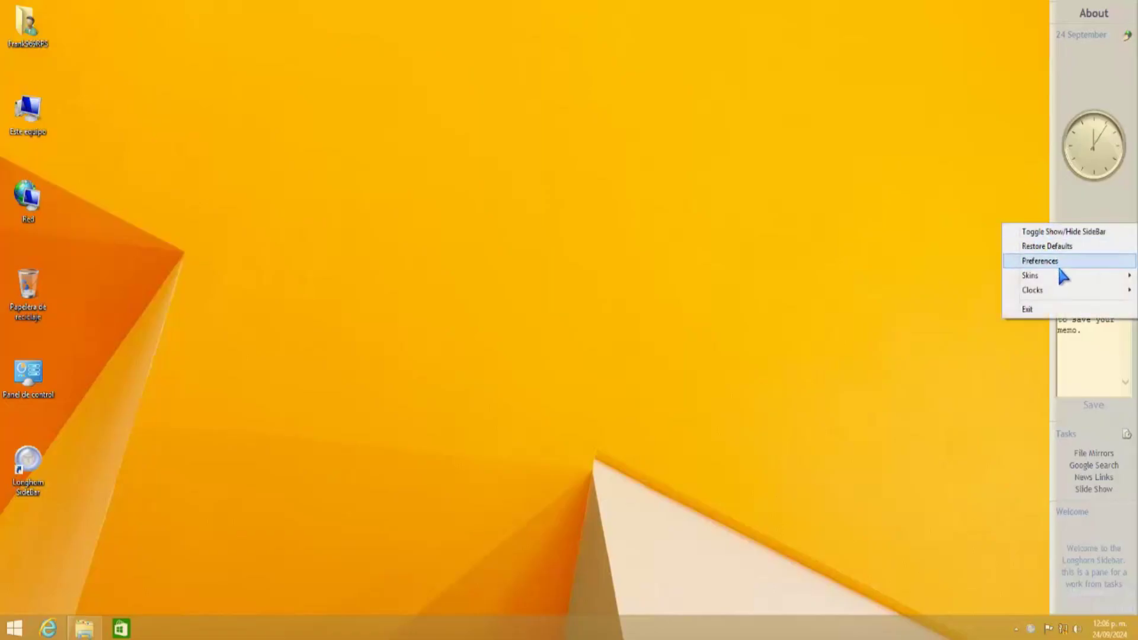
pyautogui.moveTo(1058, 273)
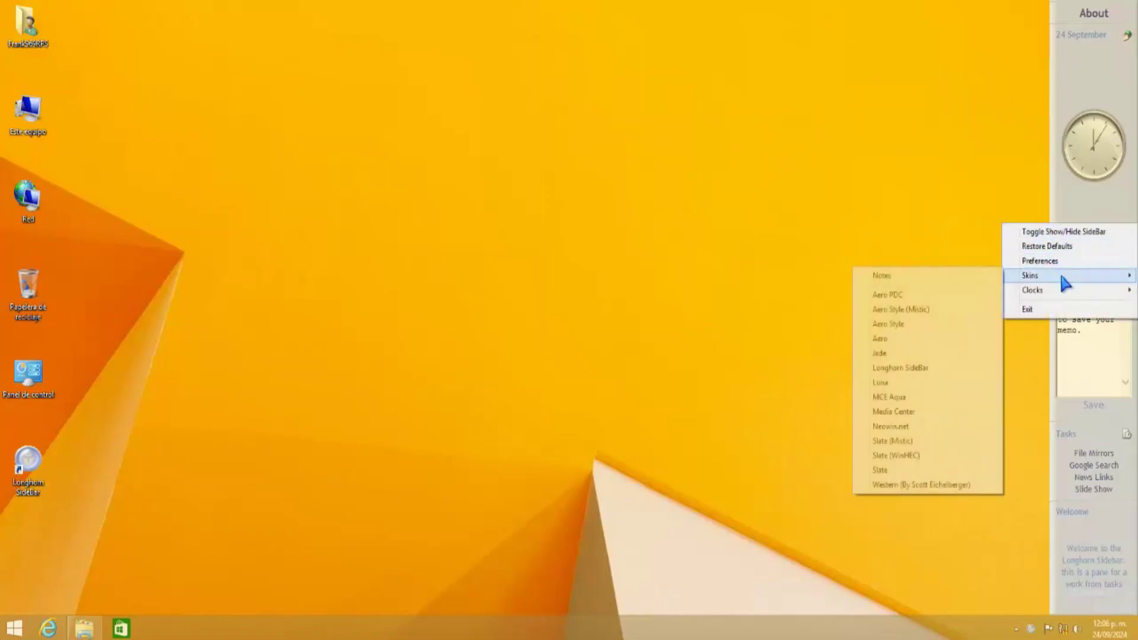
pyautogui.click(920, 397)
# Change the sidebar's skin to Media Center
pyautogui.rightClick(1105, 232)
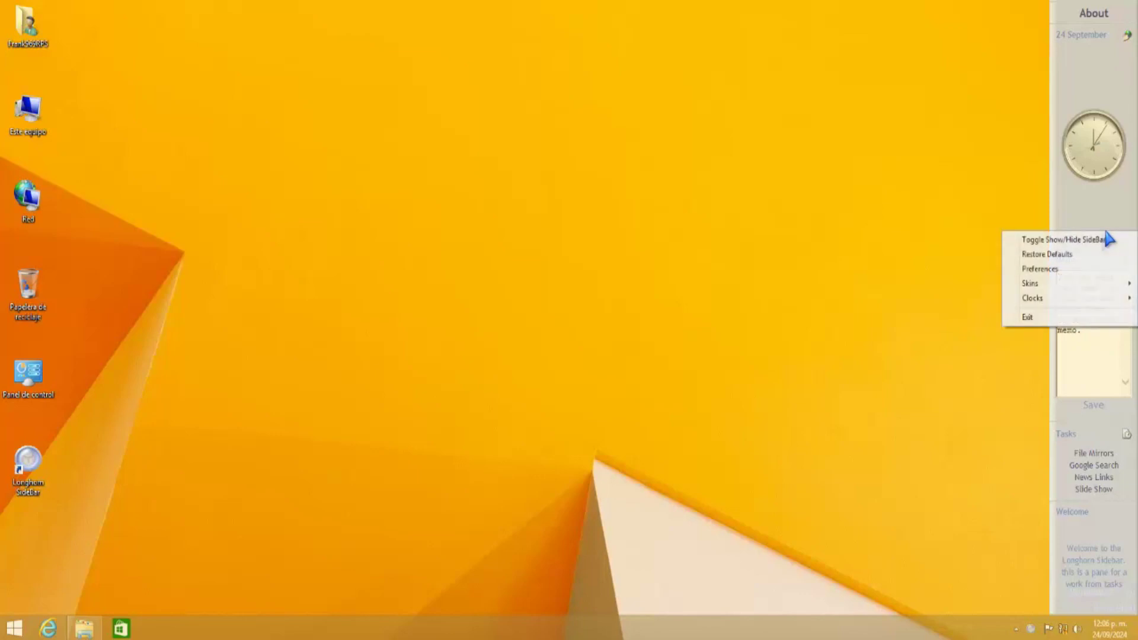
pyautogui.moveTo(1064, 283)
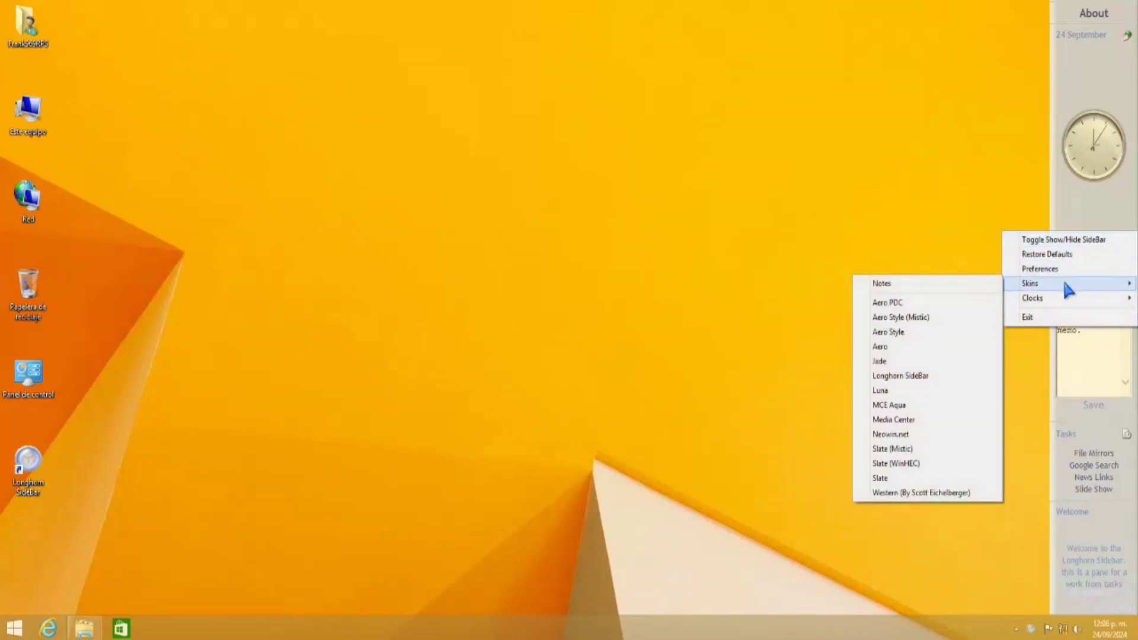
pyautogui.click(917, 419)
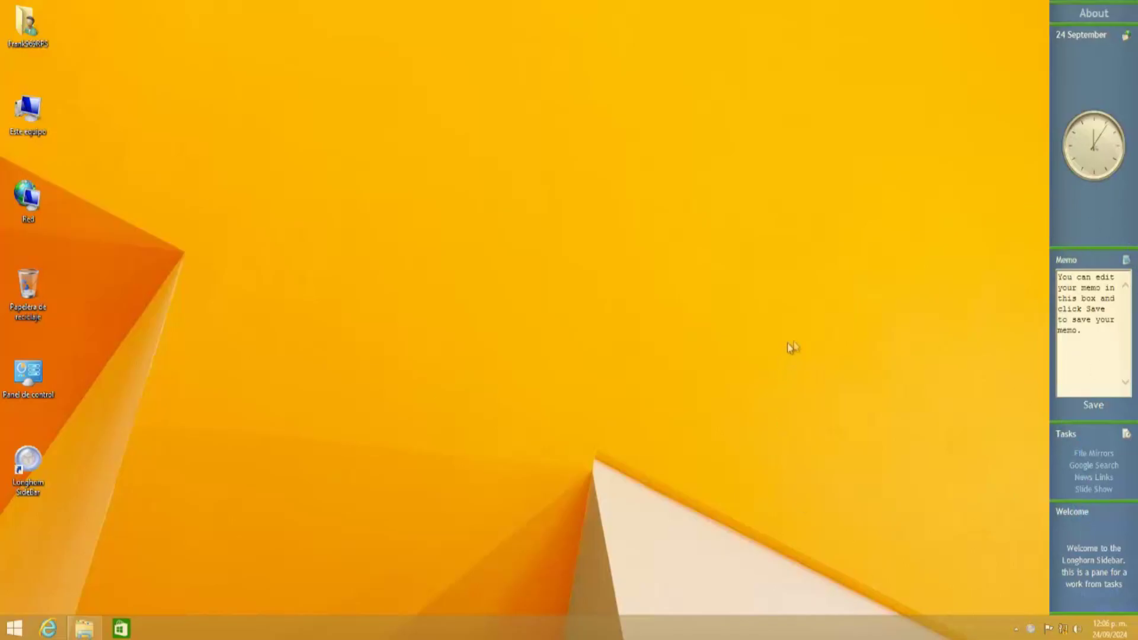
# Show the sidebar's Slide Show, File Mirrors, Google Search and News Links tasks in turn, ending on Slide Show
pyautogui.click(1093, 489)
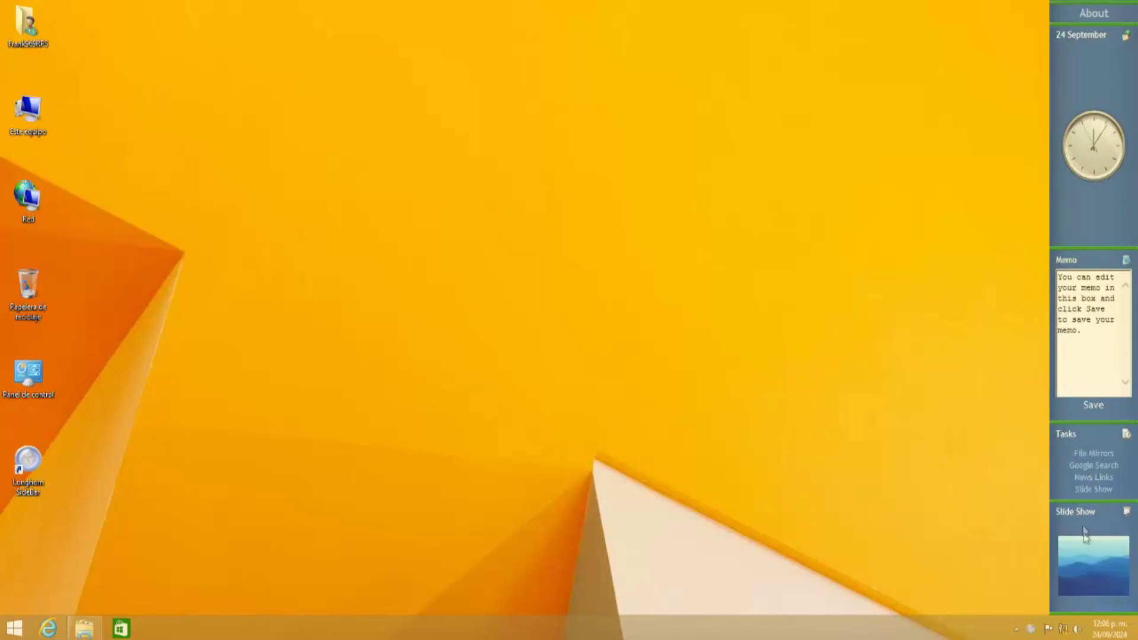
pyautogui.click(1094, 452)
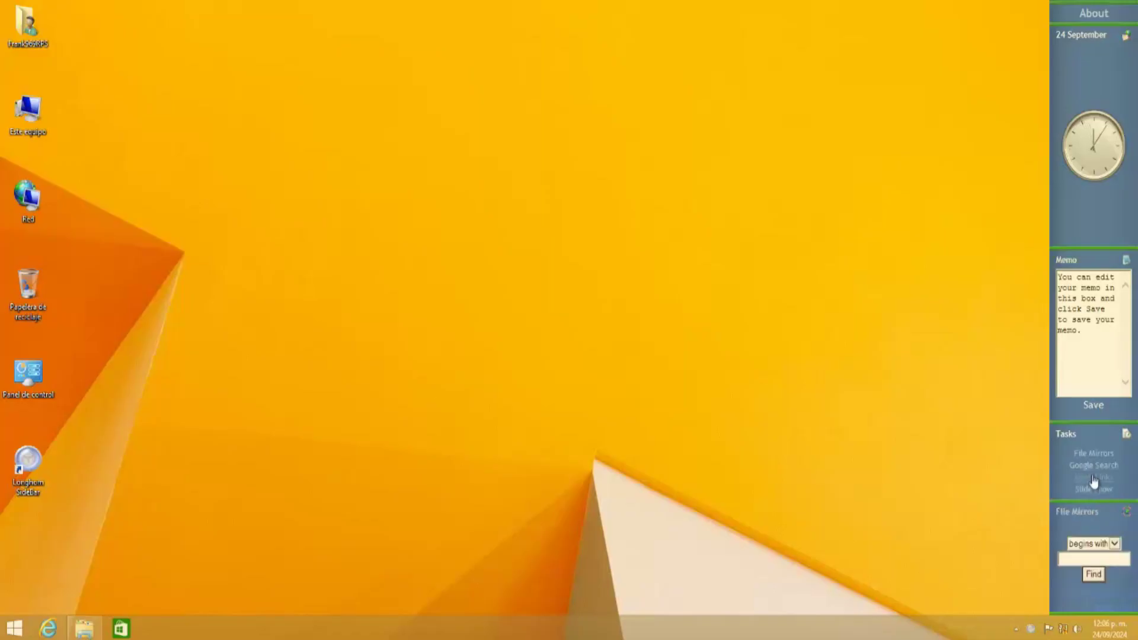
pyautogui.click(1094, 466)
pyautogui.click(1094, 478)
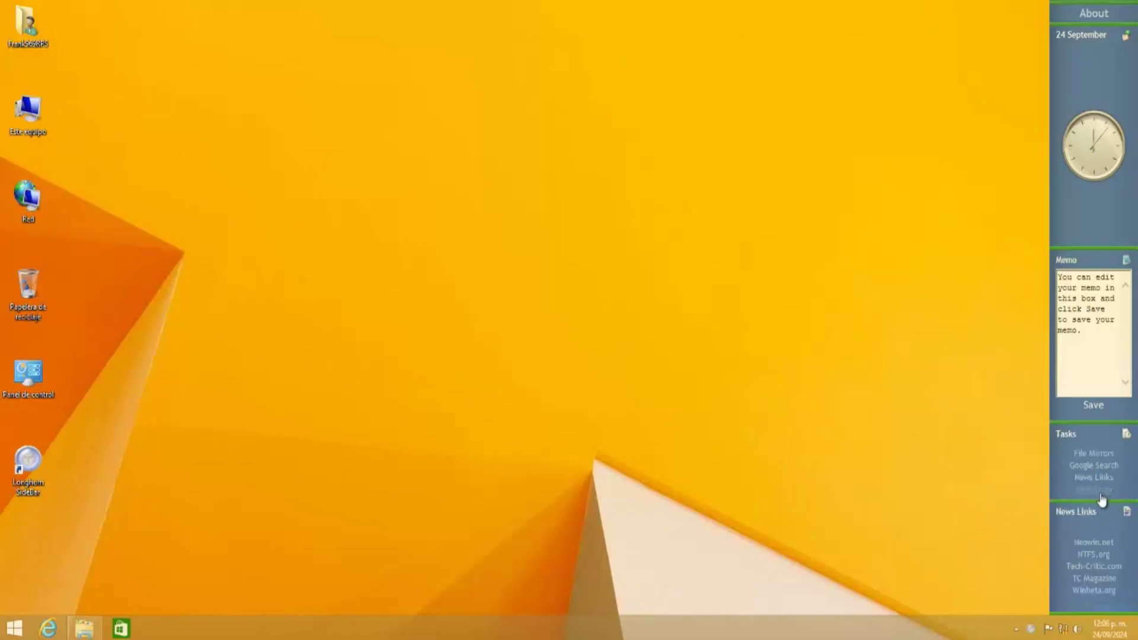
pyautogui.click(1095, 491)
# View the sidebar's About page, go back to the main view, and reopen the About page
pyautogui.click(1094, 13)
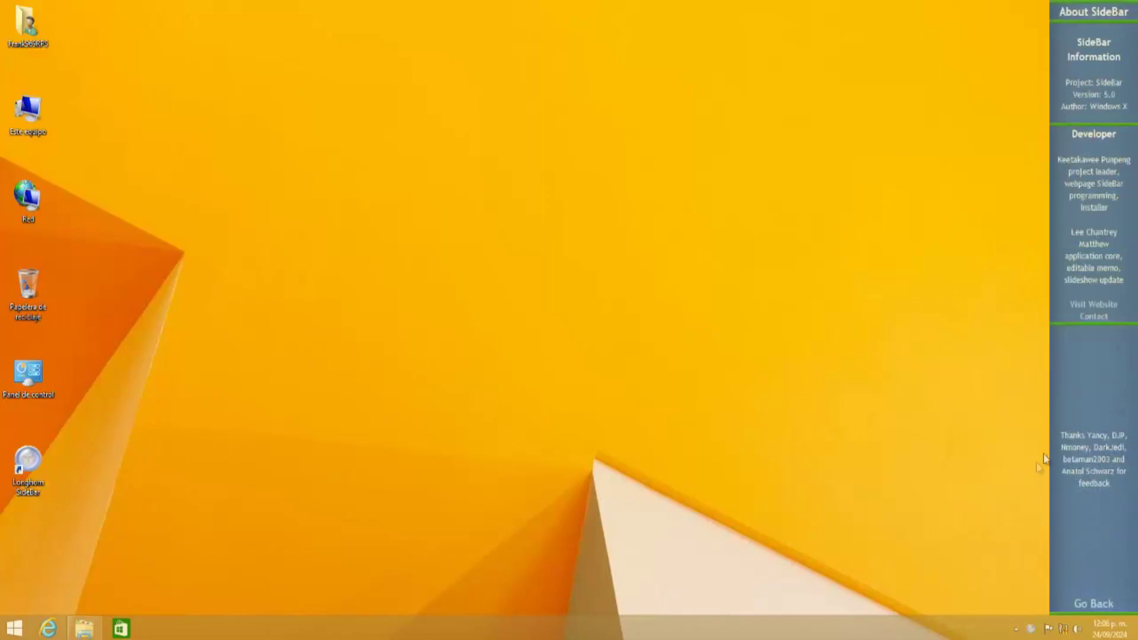
pyautogui.click(1096, 604)
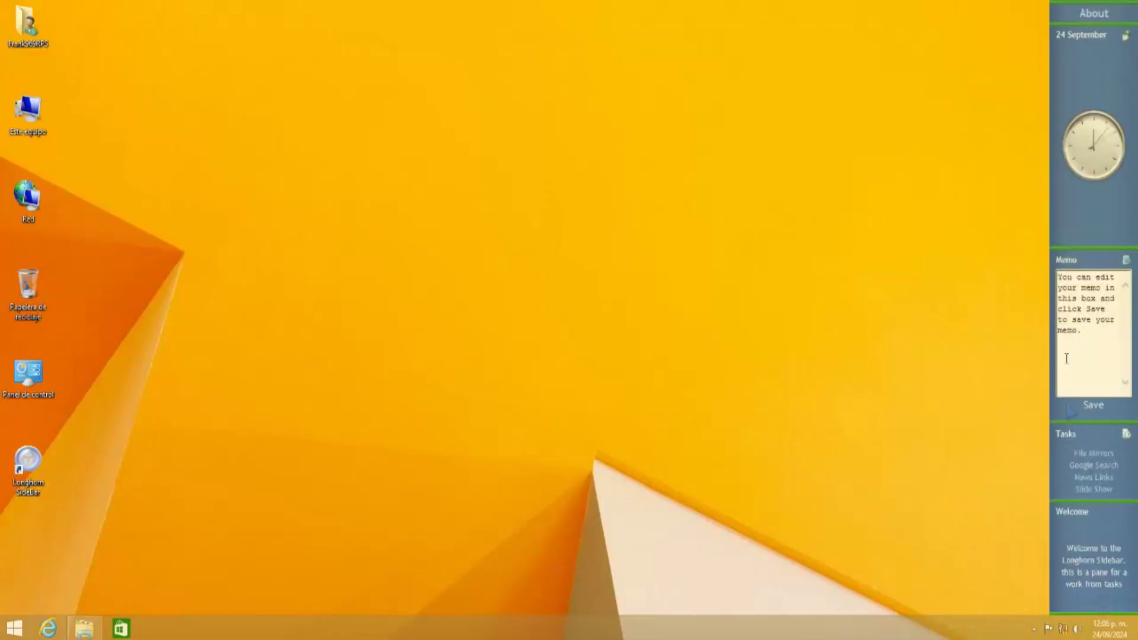
pyautogui.click(1094, 16)
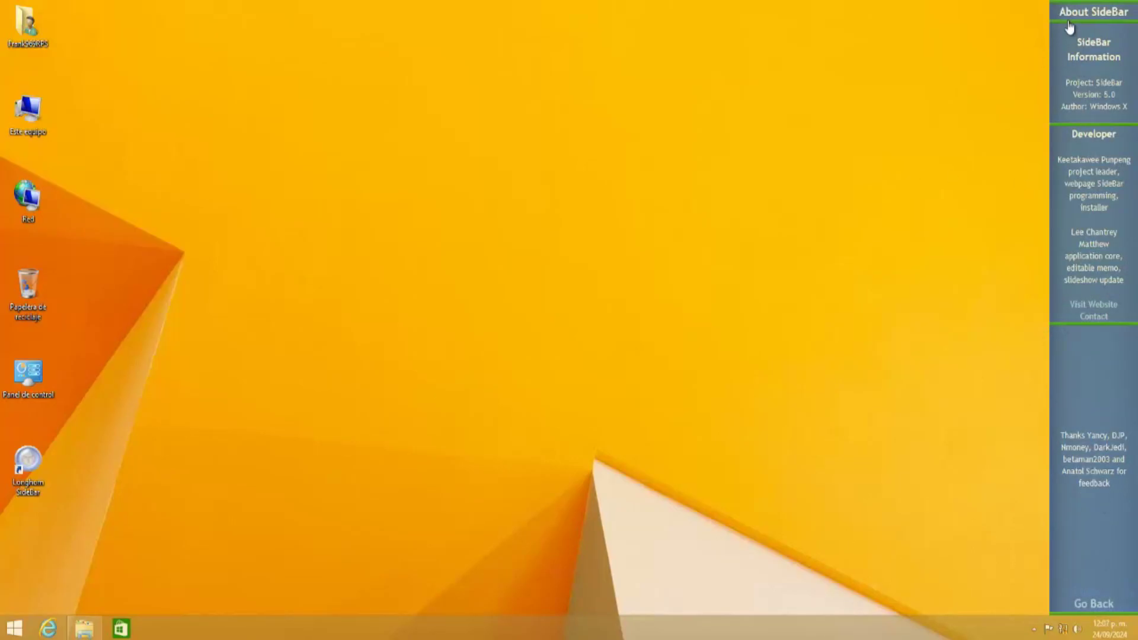
# Return from the About page to the sidebar's main view and hide the sidebar
pyautogui.click(1094, 604)
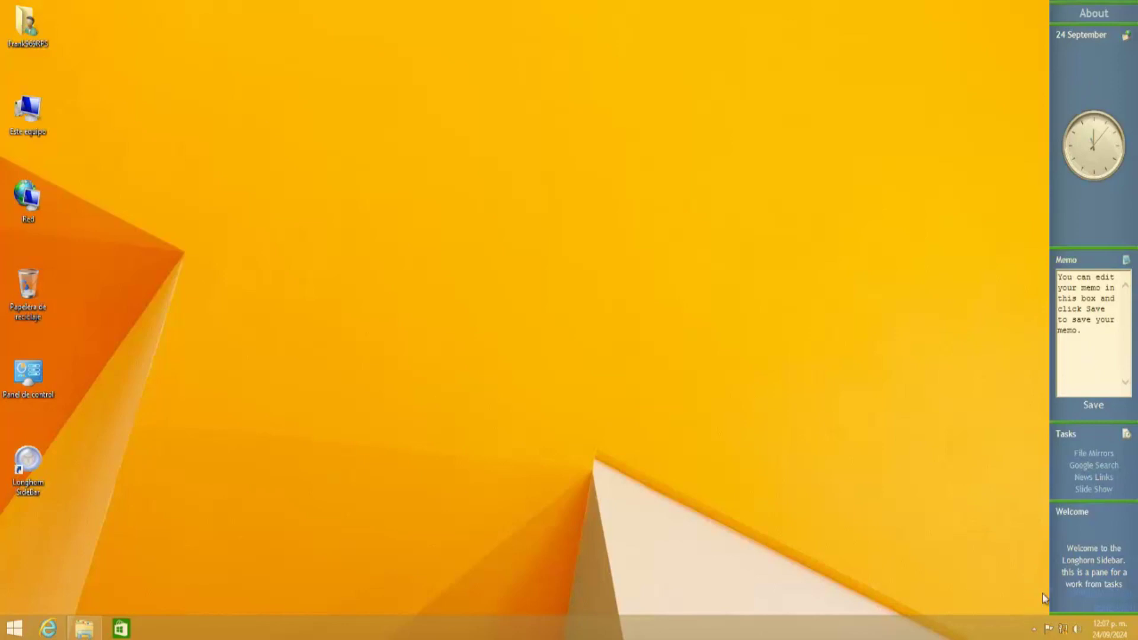
pyautogui.rightClick(1079, 84)
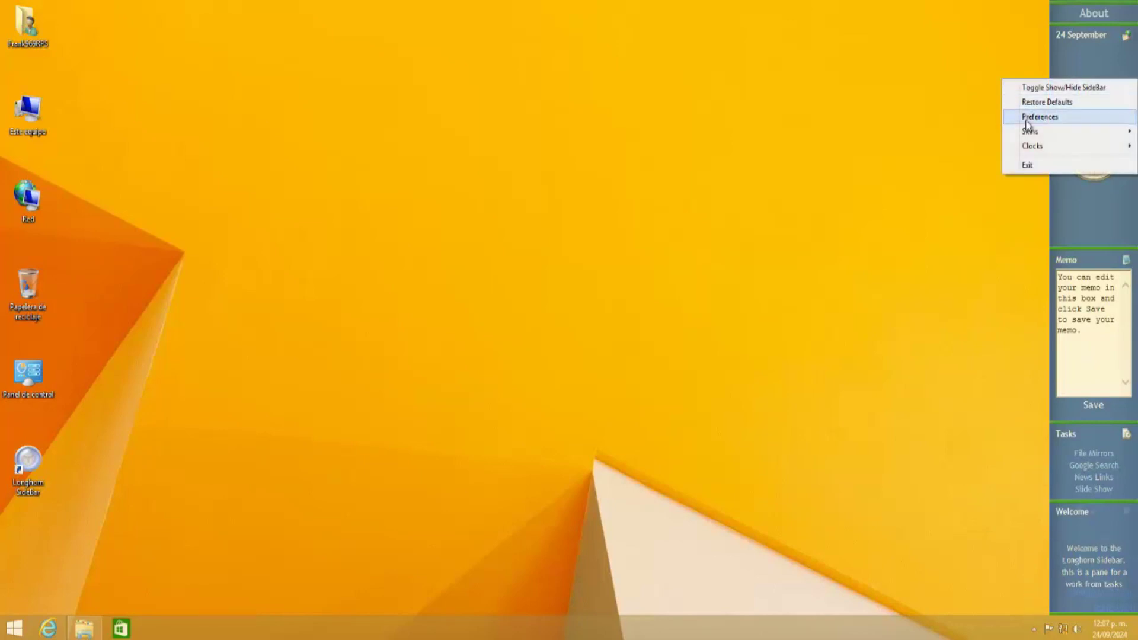
pyautogui.click(1049, 88)
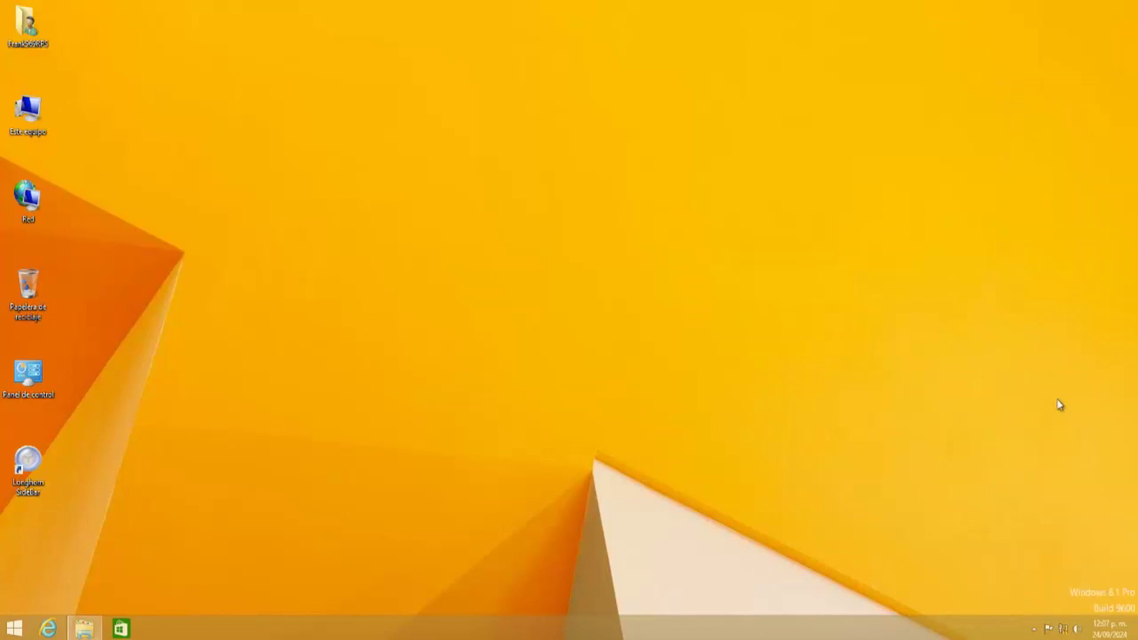
# Open the sidebar's mini panel from the hidden notification icons and show the full sidebar again
pyautogui.click(1033, 632)
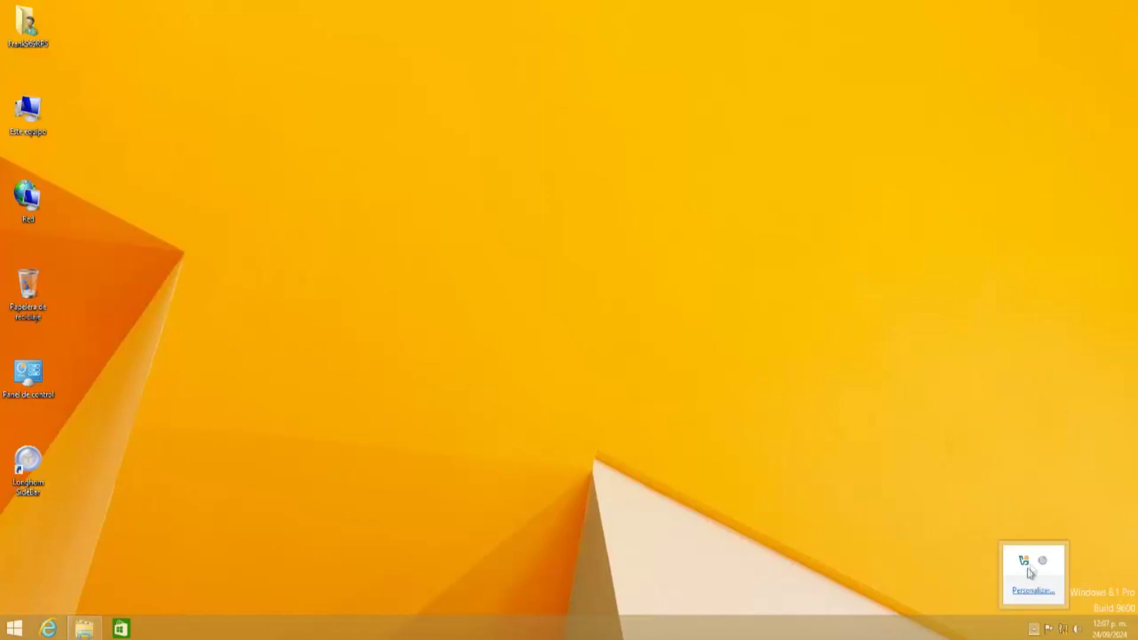
pyautogui.click(1042, 561)
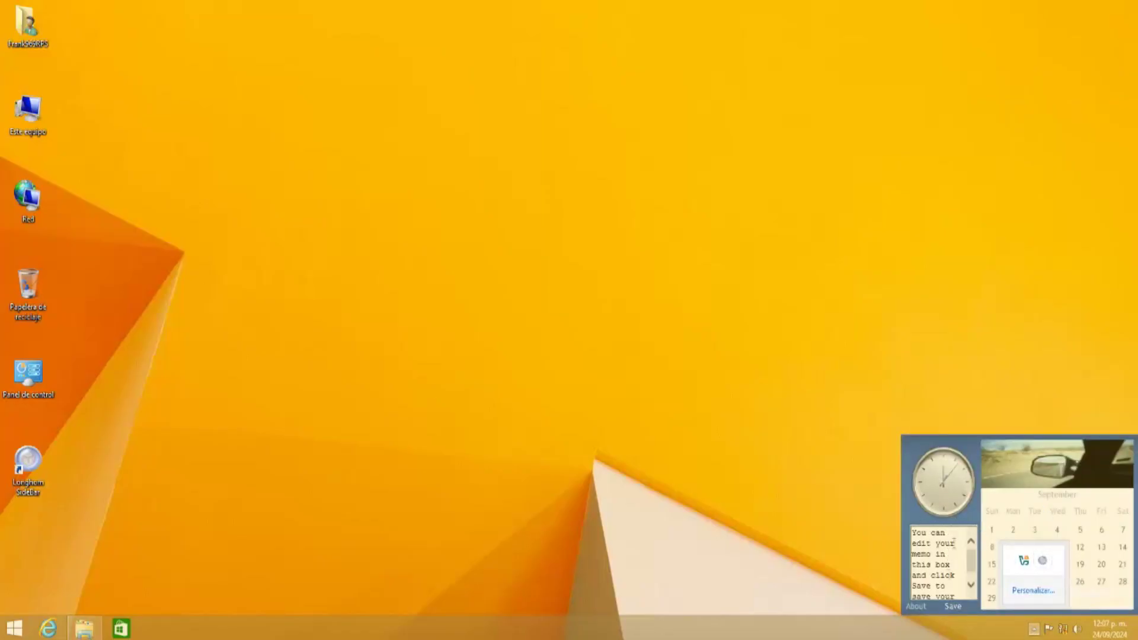
pyautogui.rightClick(929, 524)
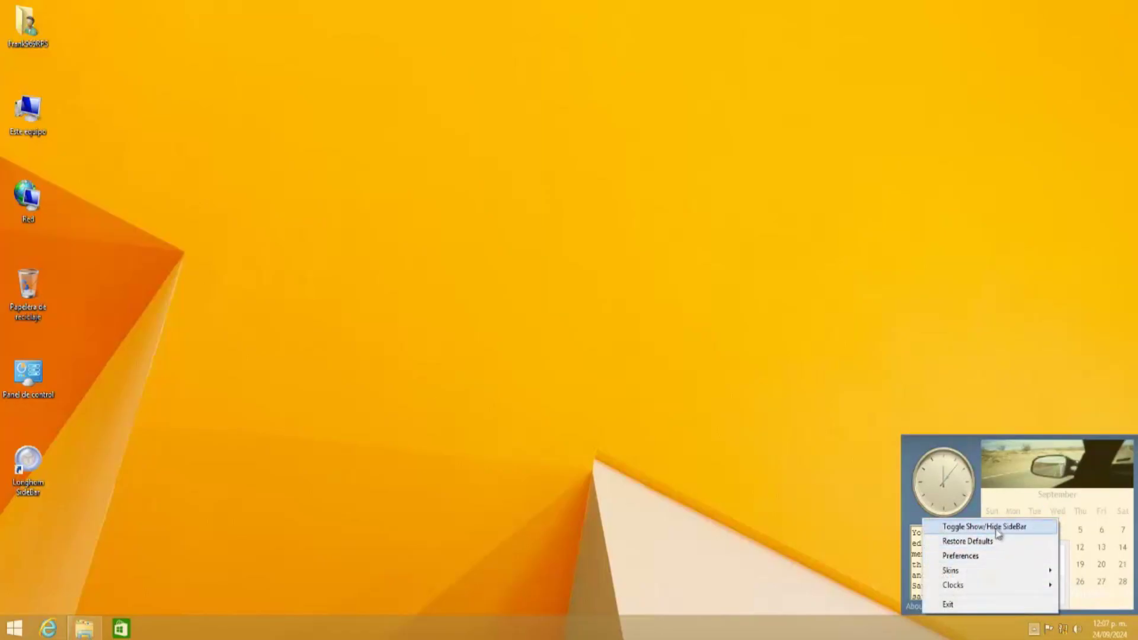
pyautogui.click(993, 528)
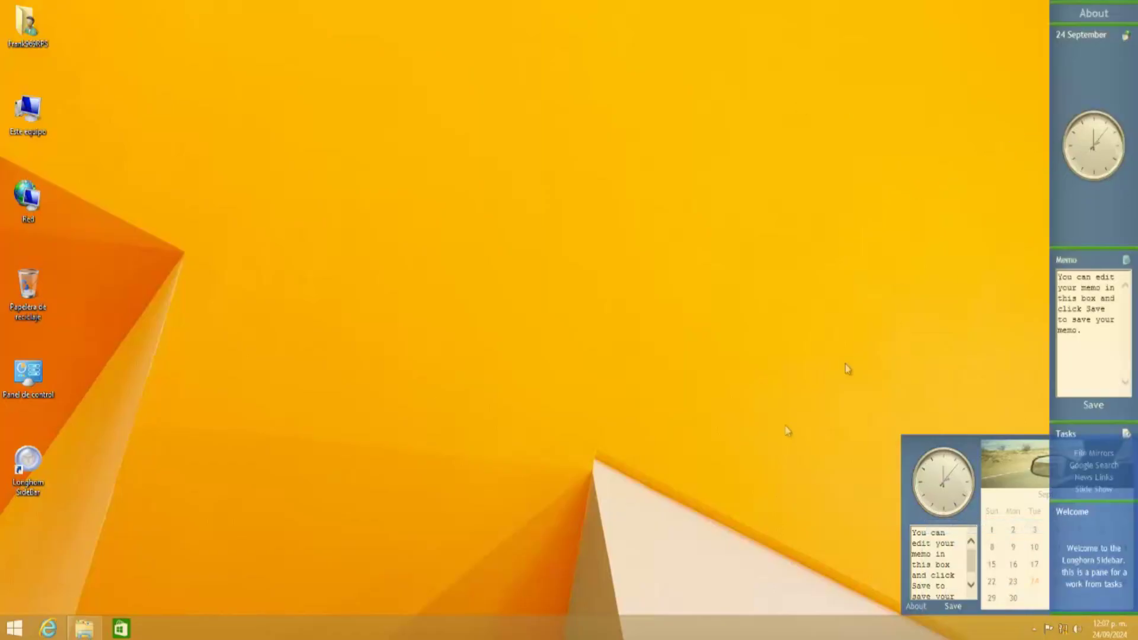
# Exit Longhorn SideBar from its mini panel
pyautogui.rightClick(911, 517)
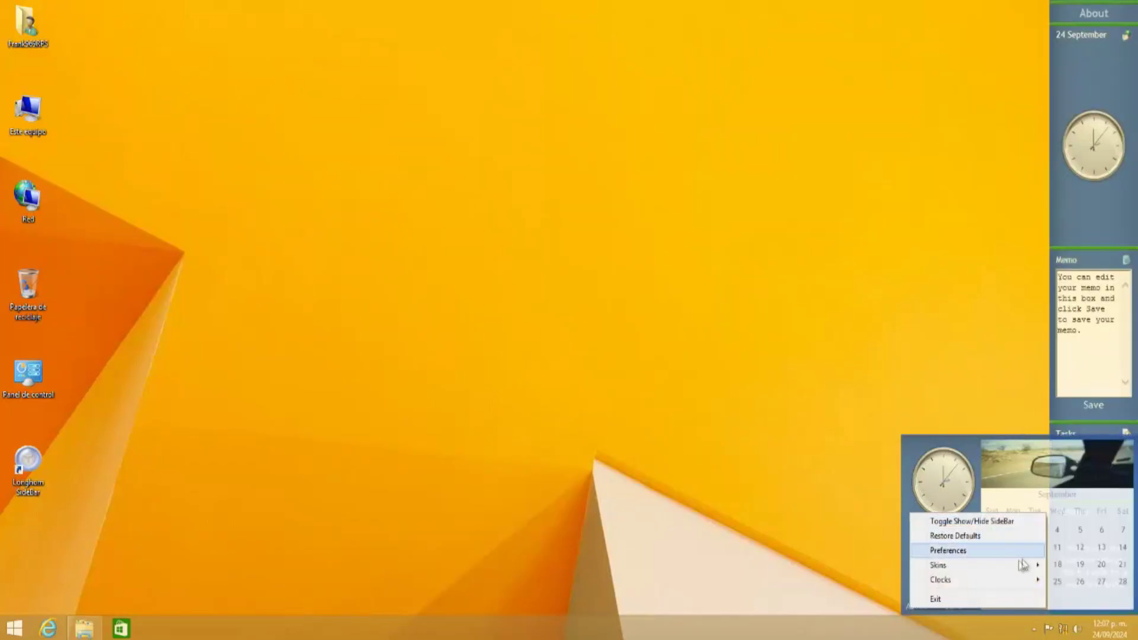
pyautogui.moveTo(955, 567)
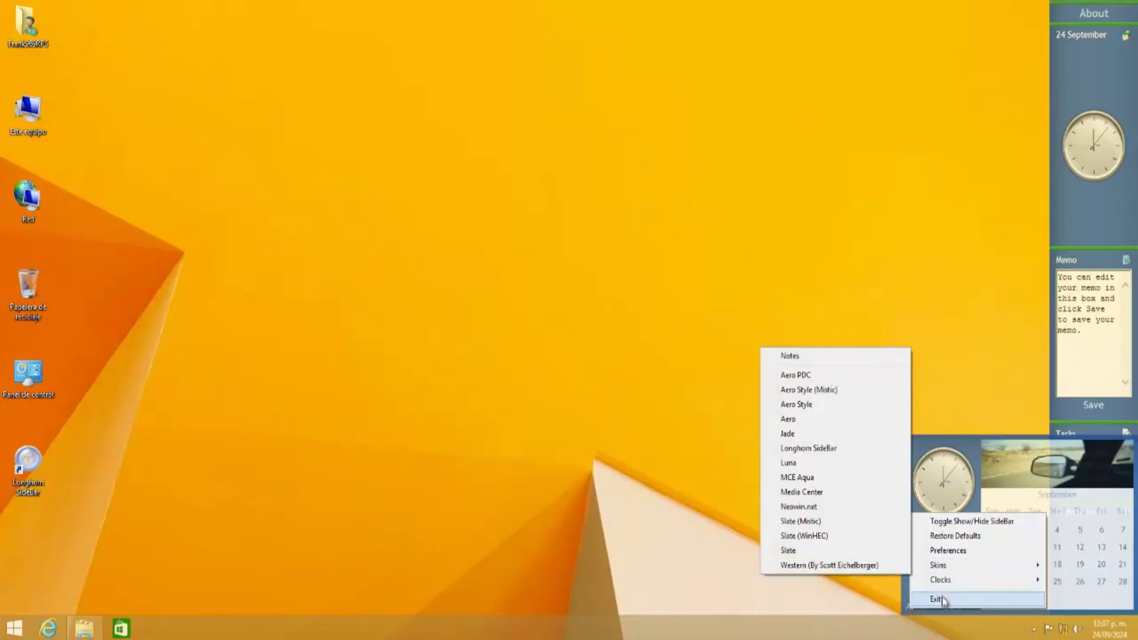
pyautogui.click(936, 599)
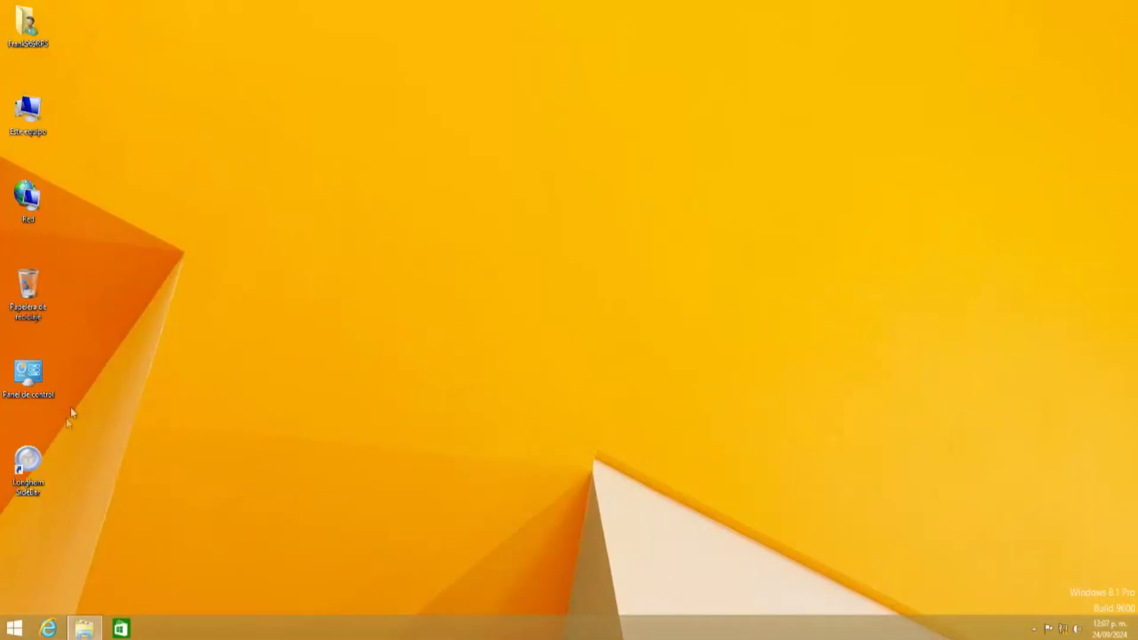
# Dismiss the program compatibility assistant and relaunch Longhorn SideBar as administrator, allowing it to make changes
pyautogui.click(28, 465)
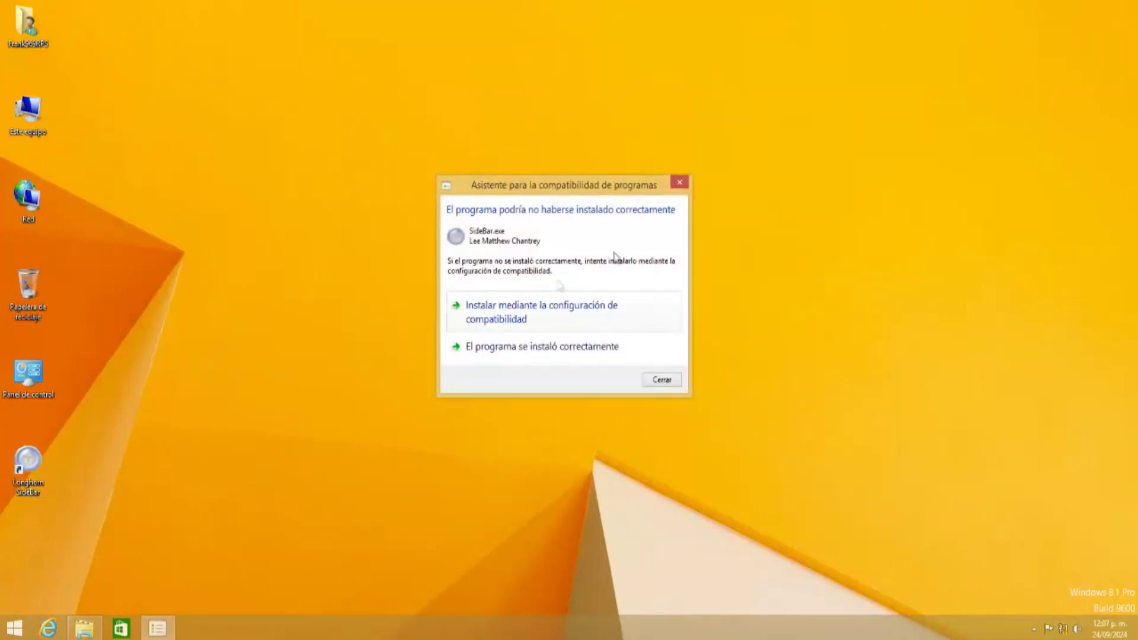
pyautogui.click(680, 182)
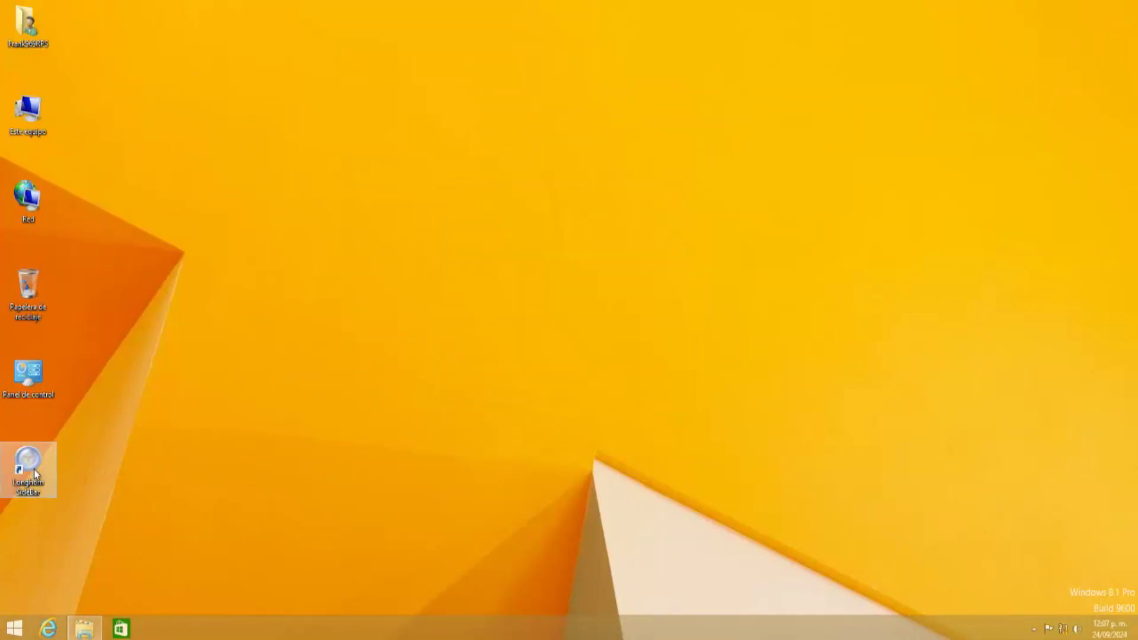
pyautogui.rightClick(34, 470)
pyautogui.click(99, 295)
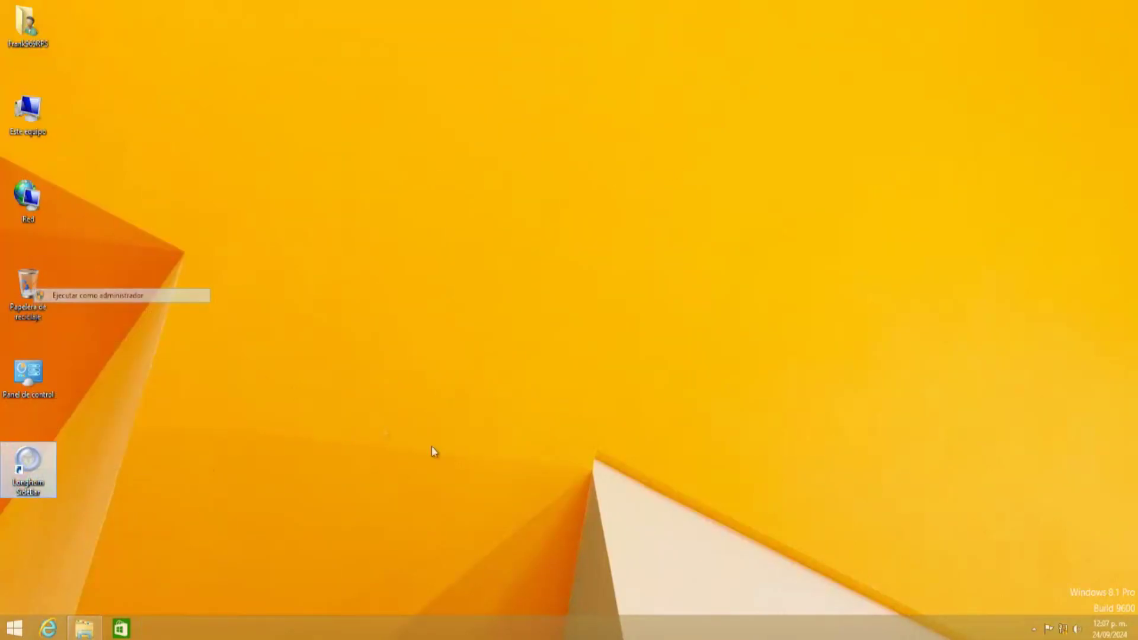
pyautogui.click(622, 341)
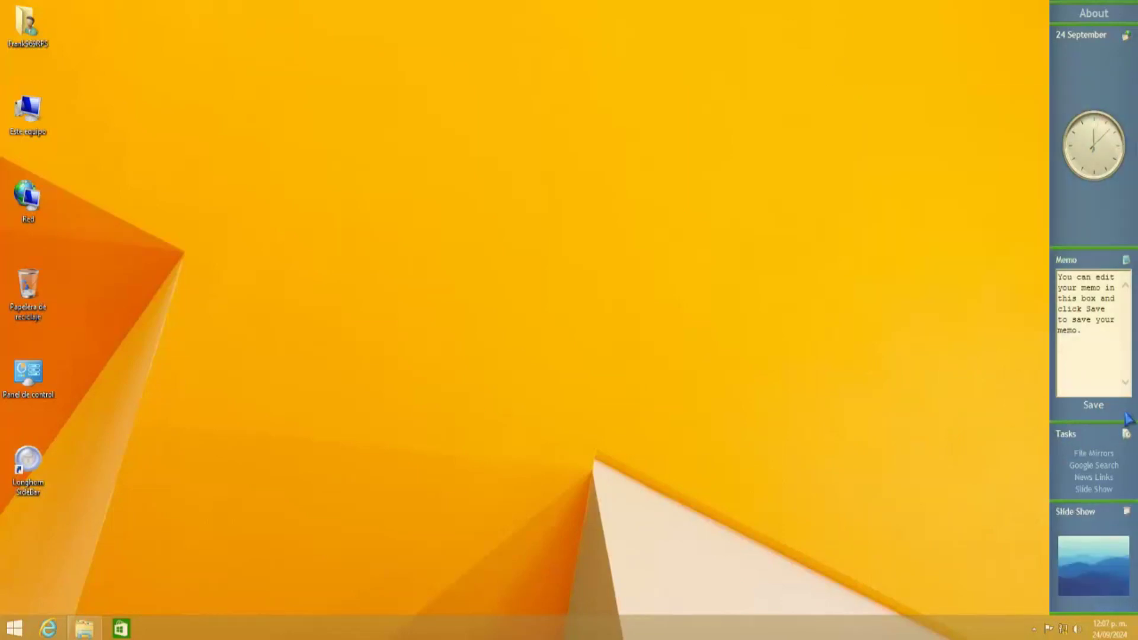
# Change the sidebar's skin to Aero PDC
pyautogui.rightClick(1092, 202)
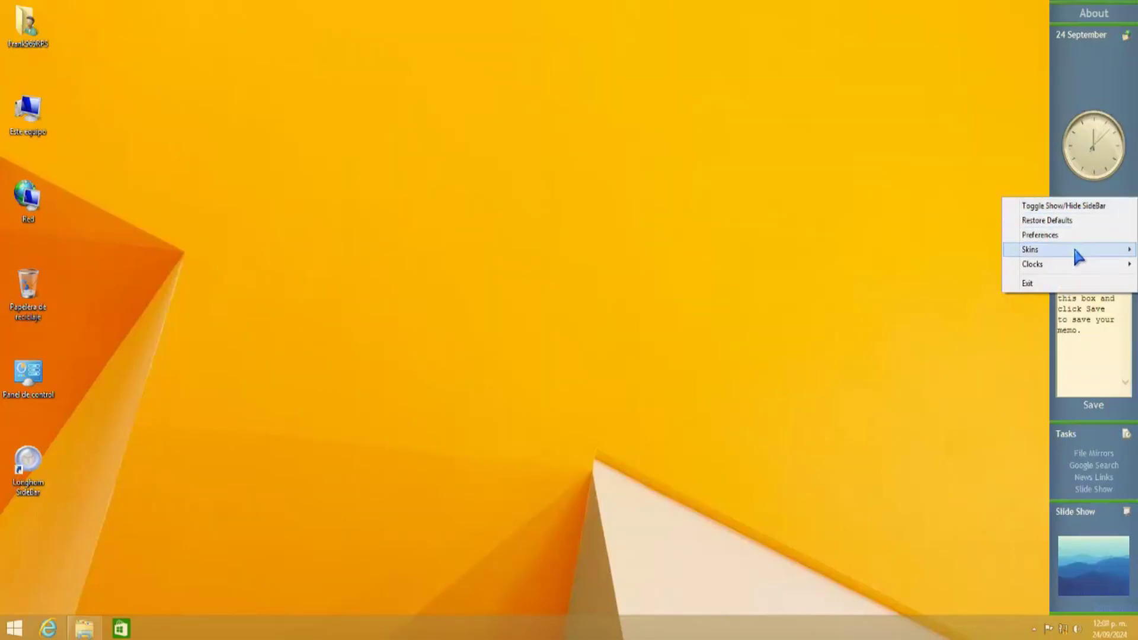
pyautogui.moveTo(1072, 248)
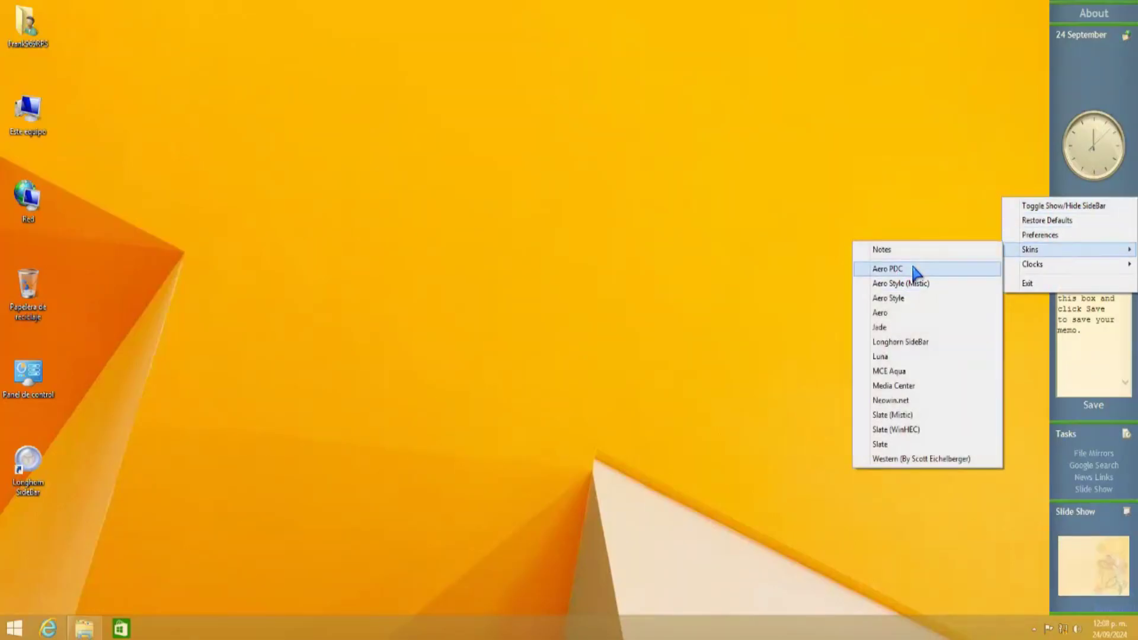
pyautogui.click(916, 270)
# Change the sidebar's skin to Longhorn SideBar
pyautogui.rightClick(1095, 230)
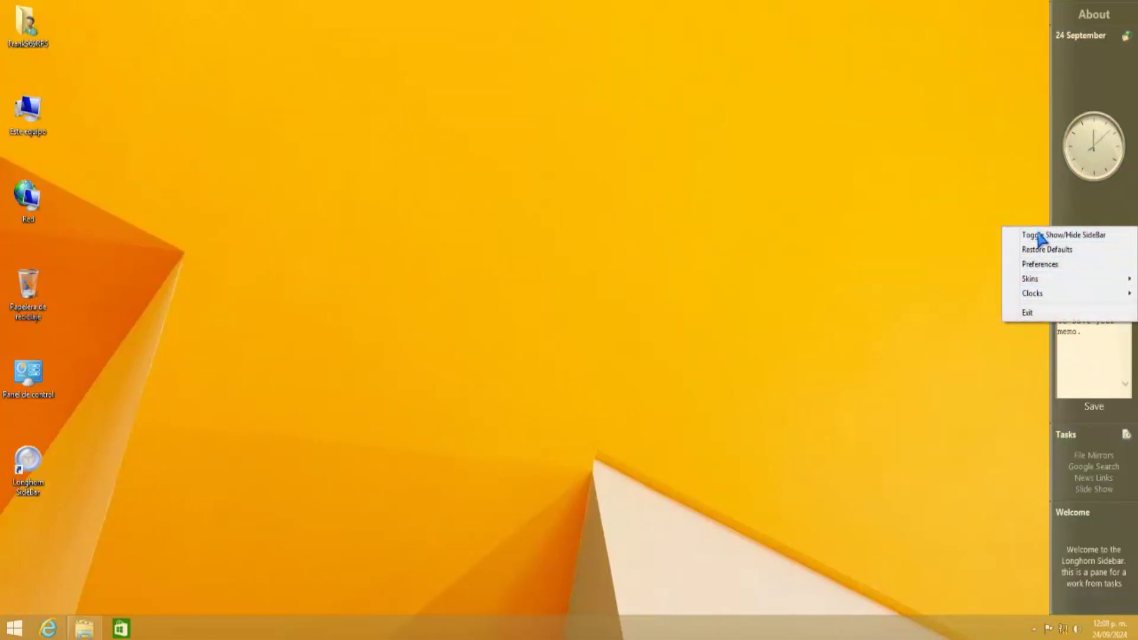
pyautogui.moveTo(1065, 279)
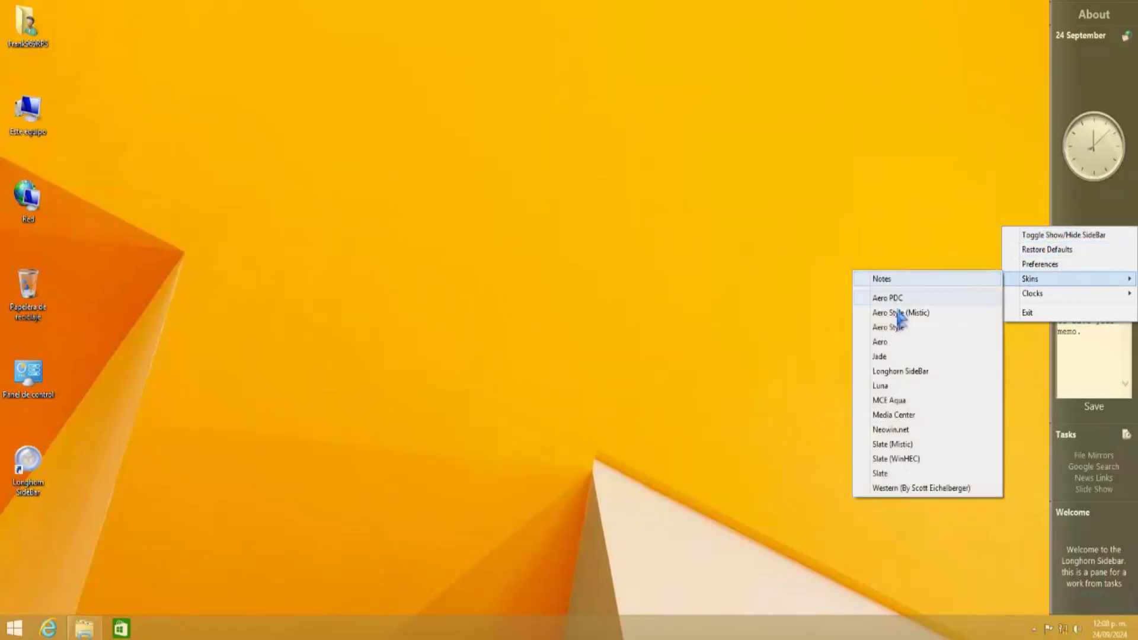
pyautogui.click(930, 374)
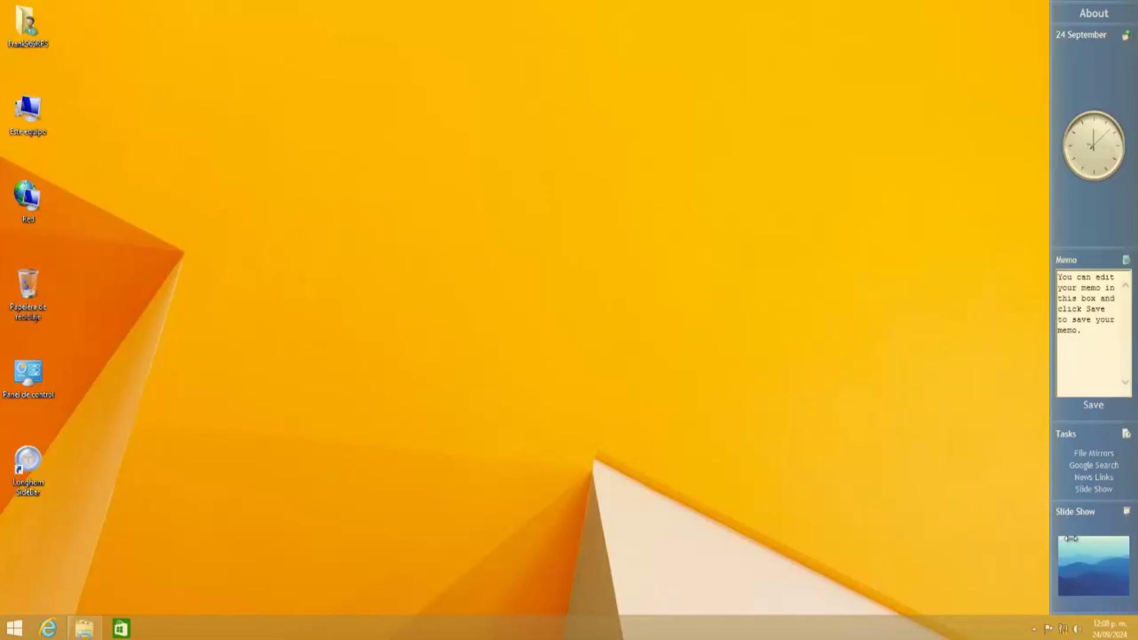
pyautogui.moveTo(1099, 341); pyautogui.dragTo(1023, 306)
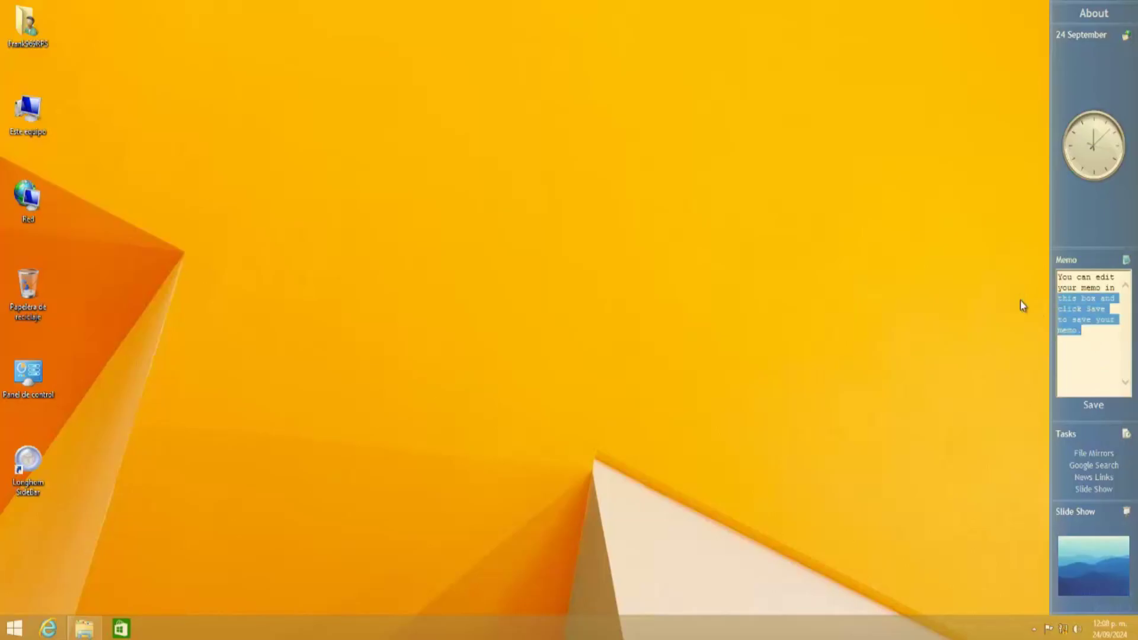
pyautogui.click(1106, 359)
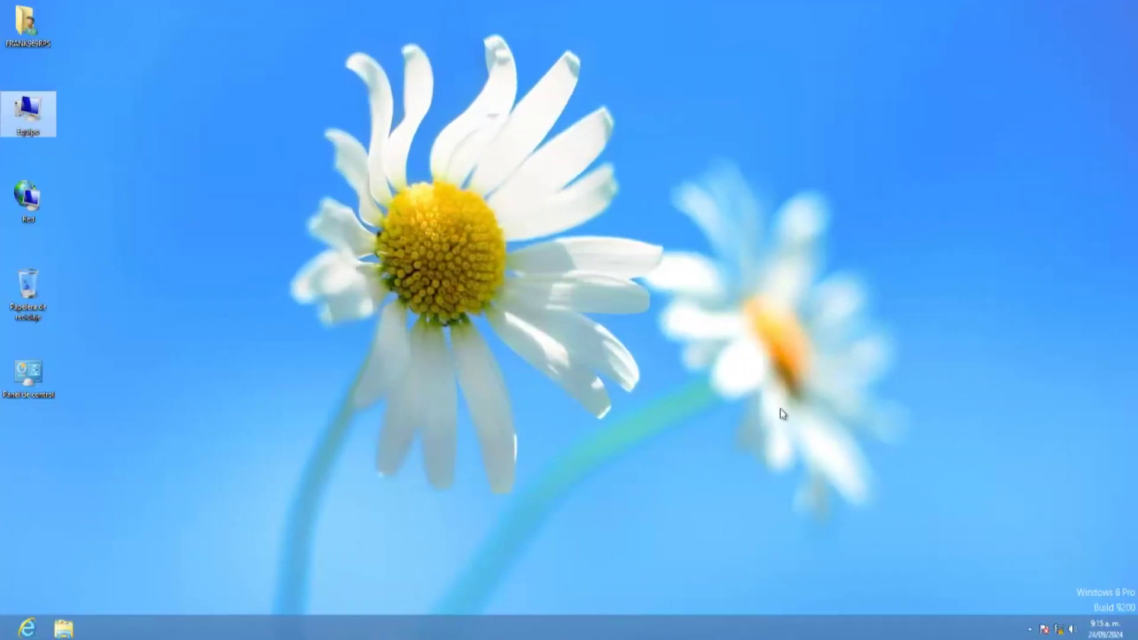
# On the Windows 8 desktop, open the CD drive (D:) containing the Flash Player and Longhorn SideBar installers
pyautogui.click(649, 233)
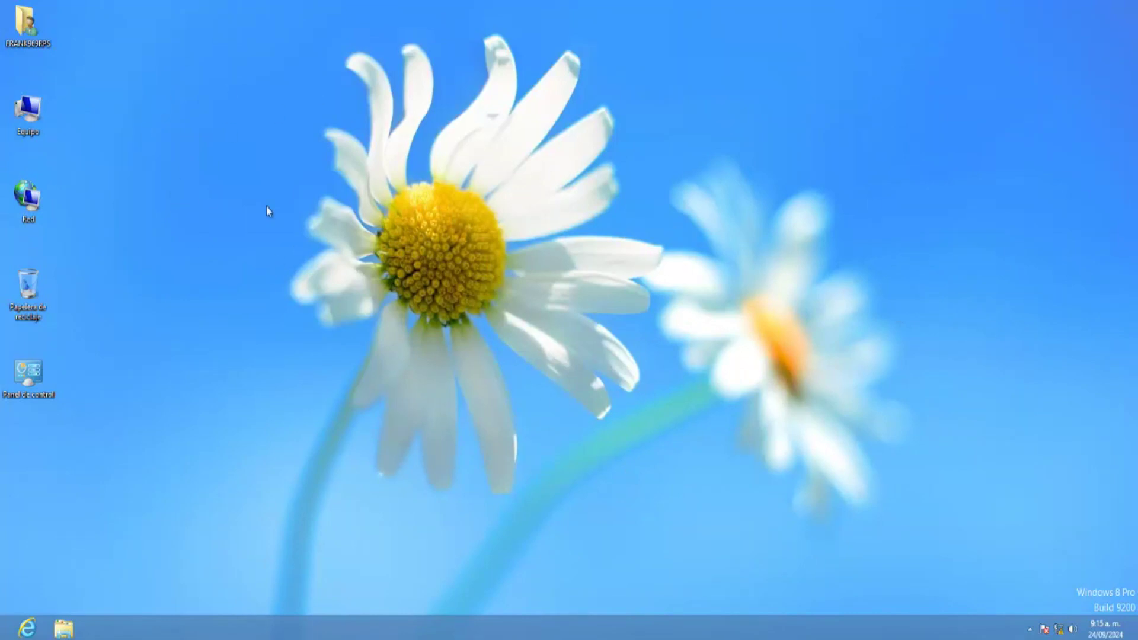
pyautogui.doubleClick(34, 115)
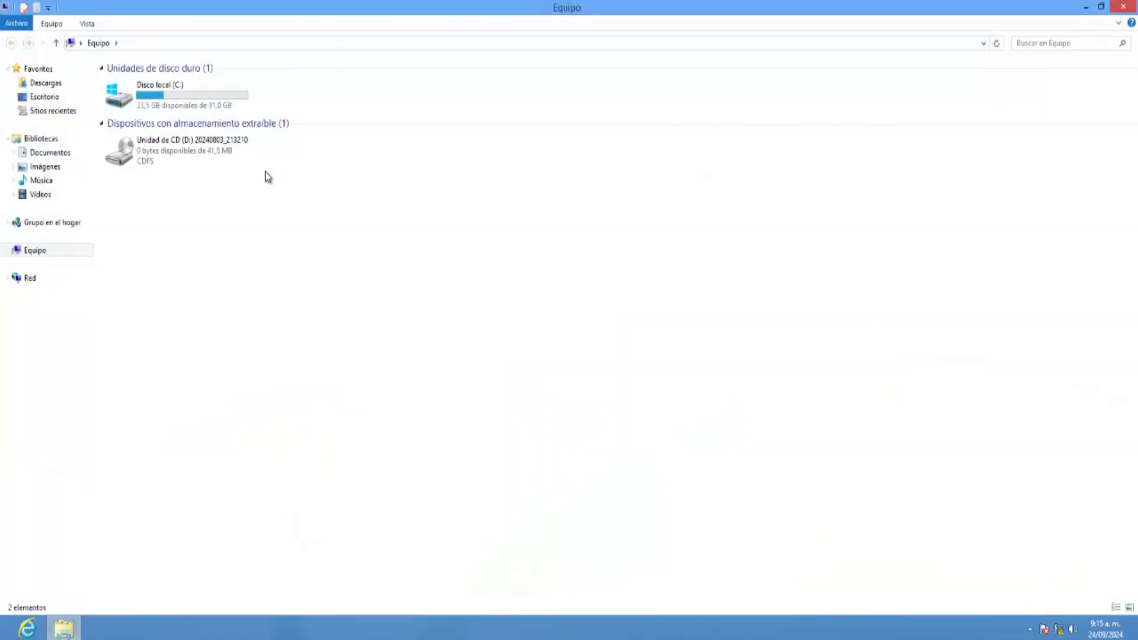
pyautogui.doubleClick(207, 158)
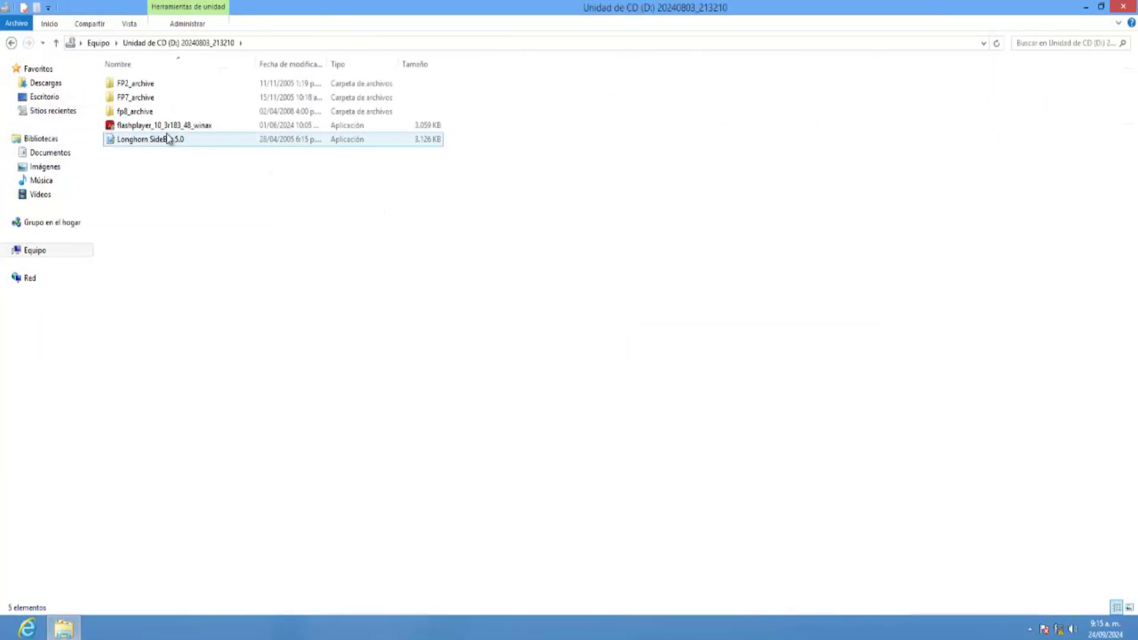
# Try to install Flash Player 10.3 from flashplayer_10_3r183_48_winax, then close its installer
pyautogui.doubleClick(220, 128)
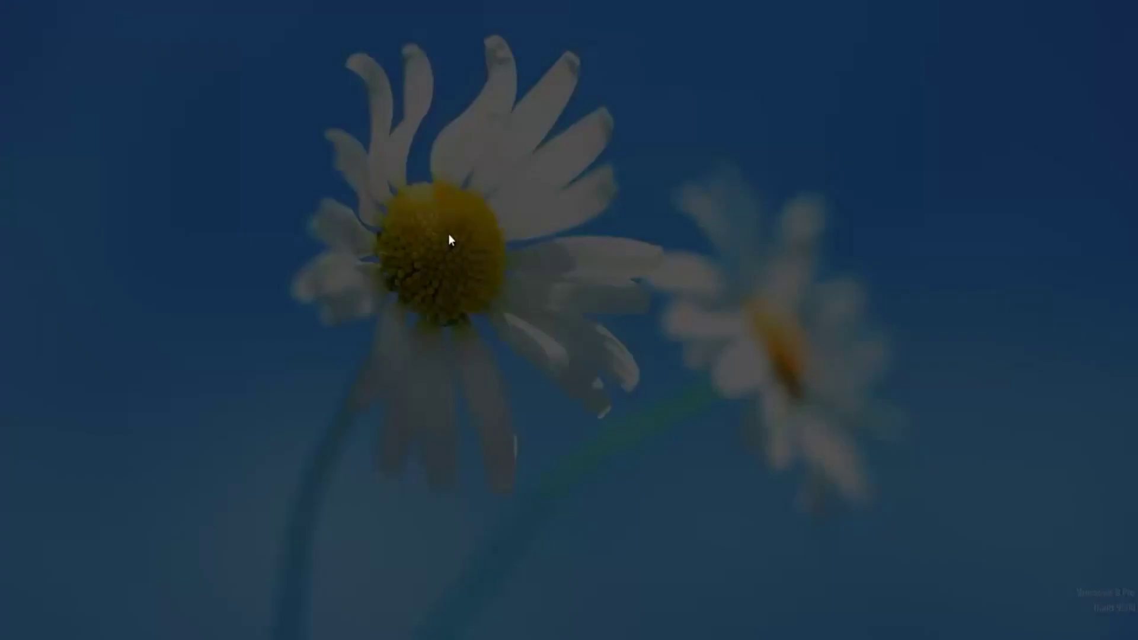
pyautogui.click(626, 343)
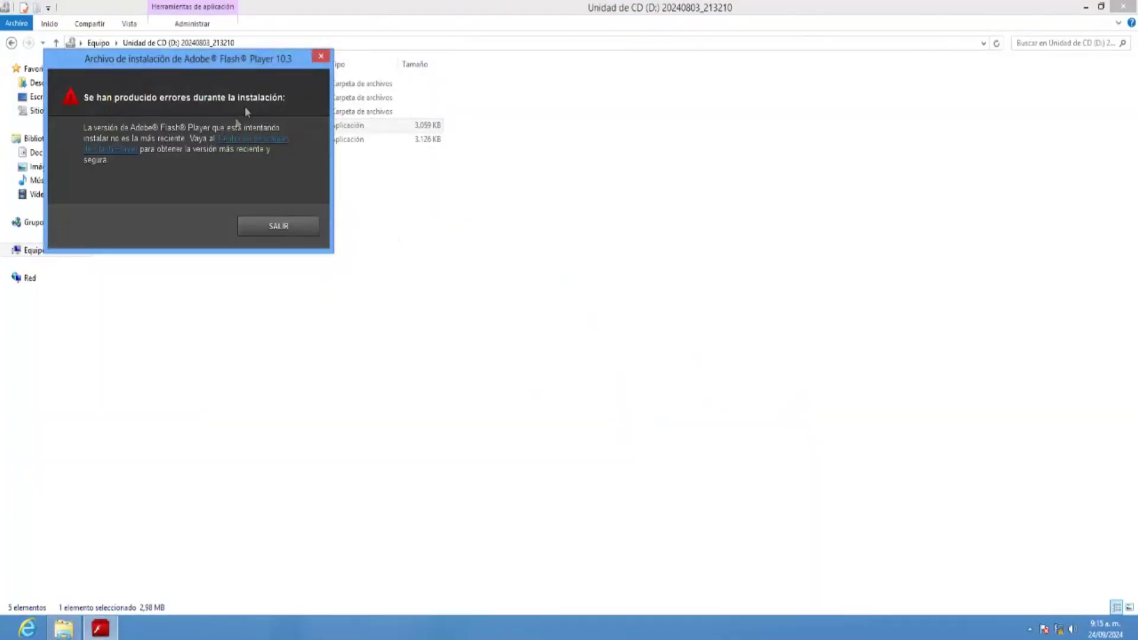
pyautogui.click(321, 56)
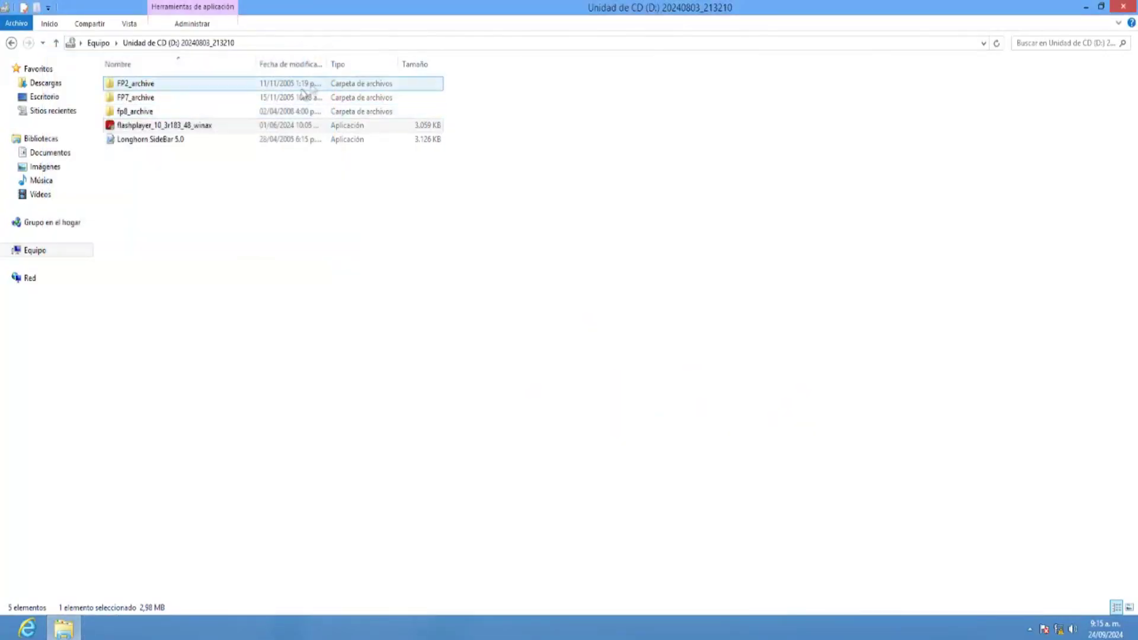
# Install the Flash Player 8 ActiveX control from flashplayer8r42_winax in the r42 folder of fp8_archive
pyautogui.doubleClick(208, 113)
pyautogui.click(193, 175)
pyautogui.doubleClick(190, 175)
pyautogui.click(184, 113)
pyautogui.doubleClick(184, 113)
pyautogui.click(630, 342)
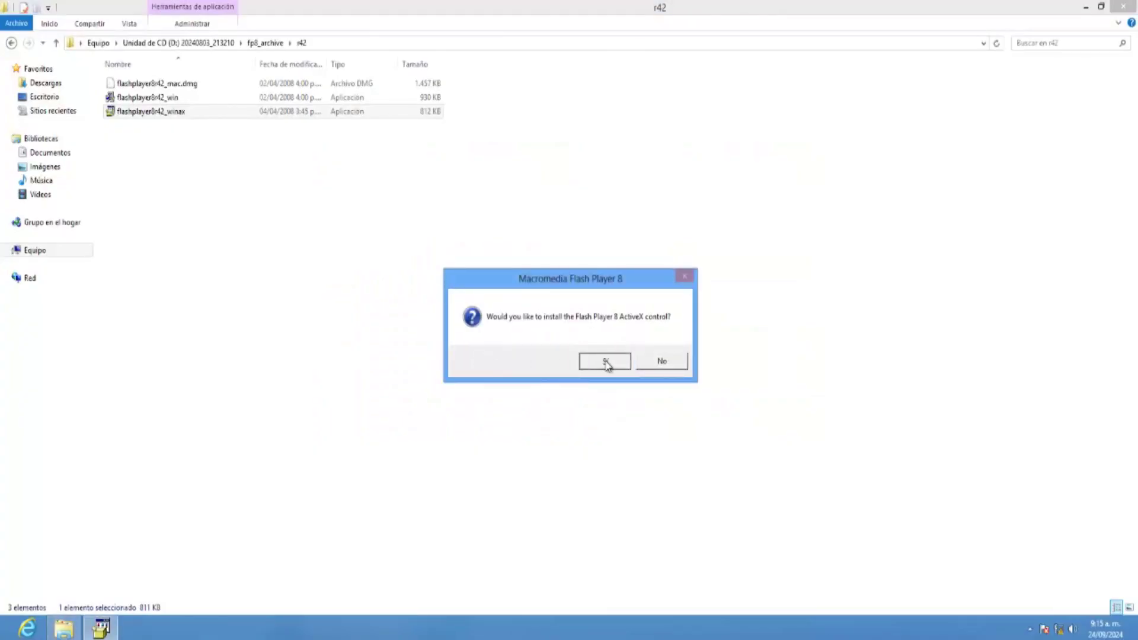
pyautogui.click(606, 362)
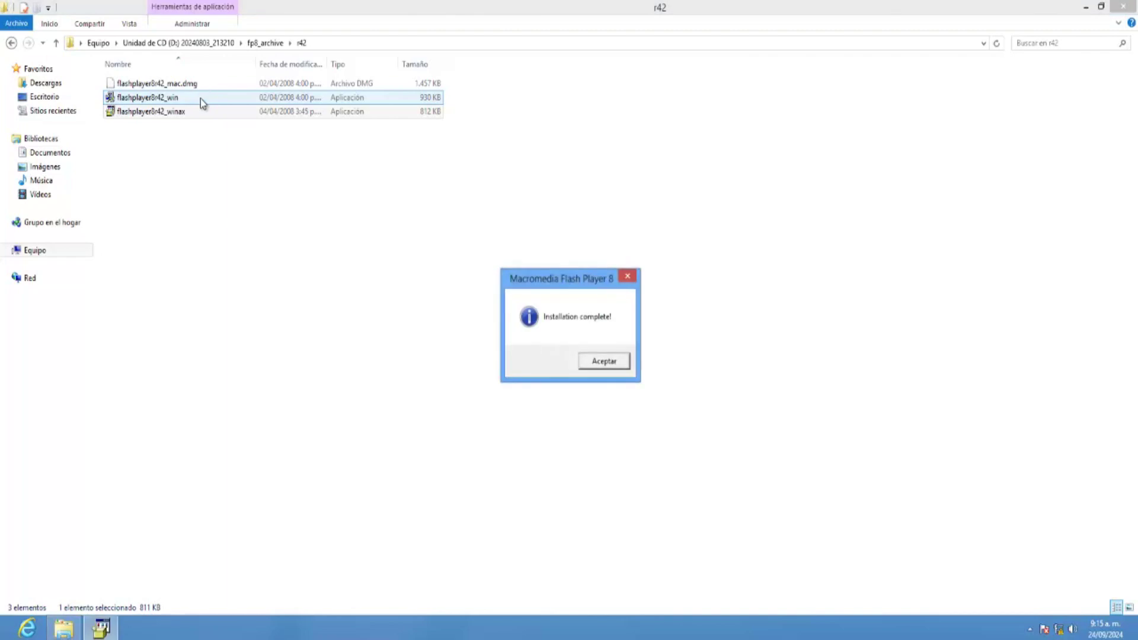
pyautogui.click(604, 363)
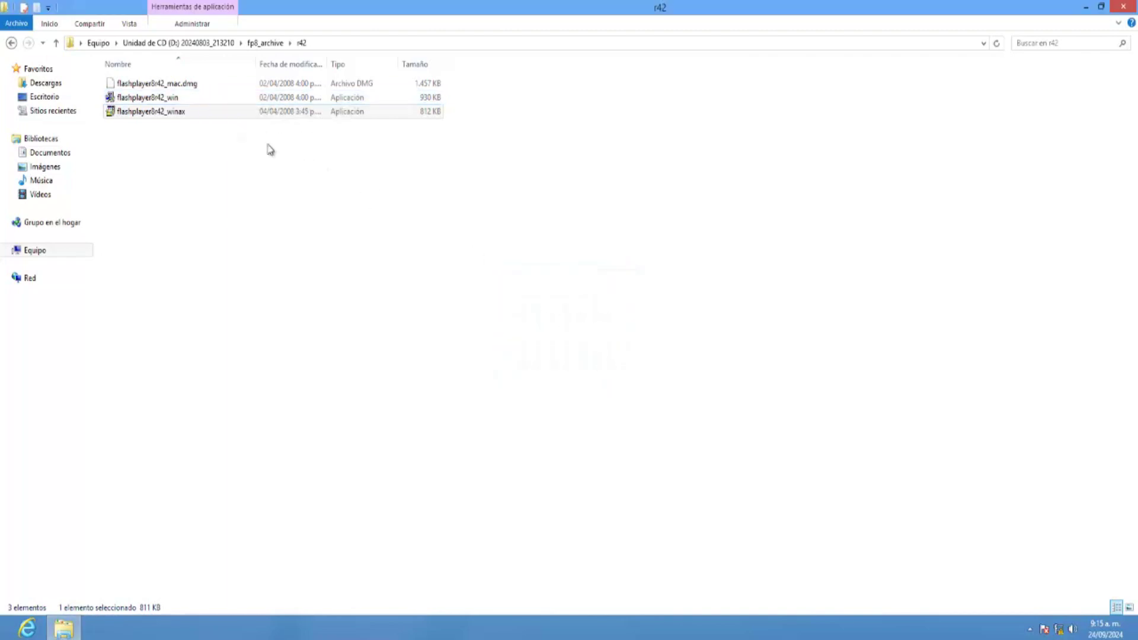
# Install flashplayer8r42_win in Spanish to C:\Windows\system32\Macromed\Flash, then go back to the fp8_archive folder
pyautogui.doubleClick(214, 97)
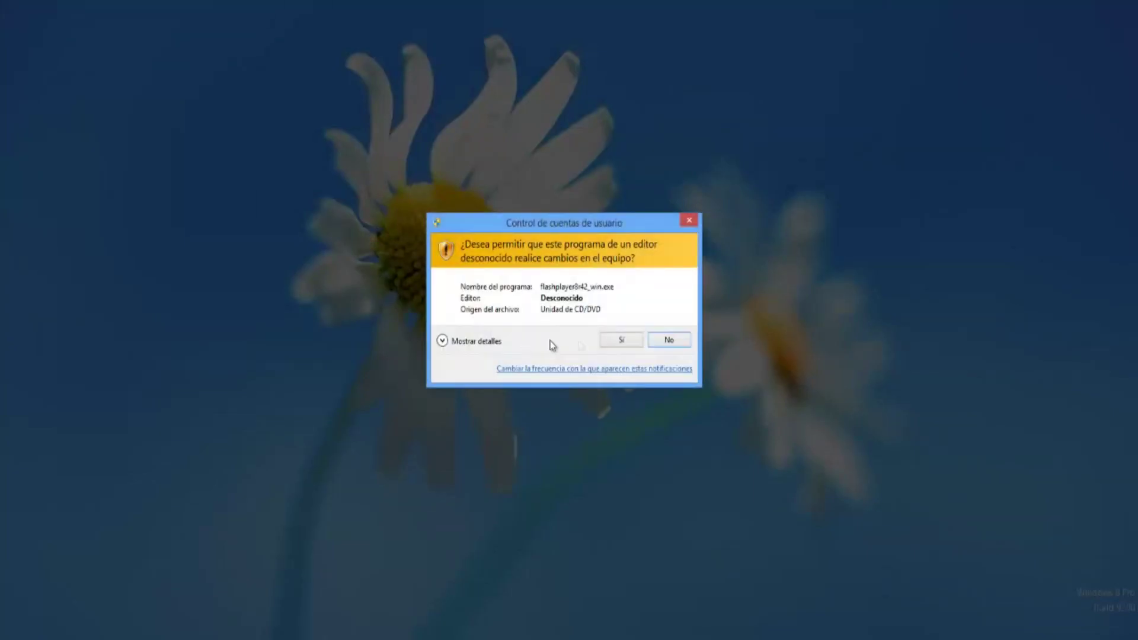
pyautogui.click(617, 343)
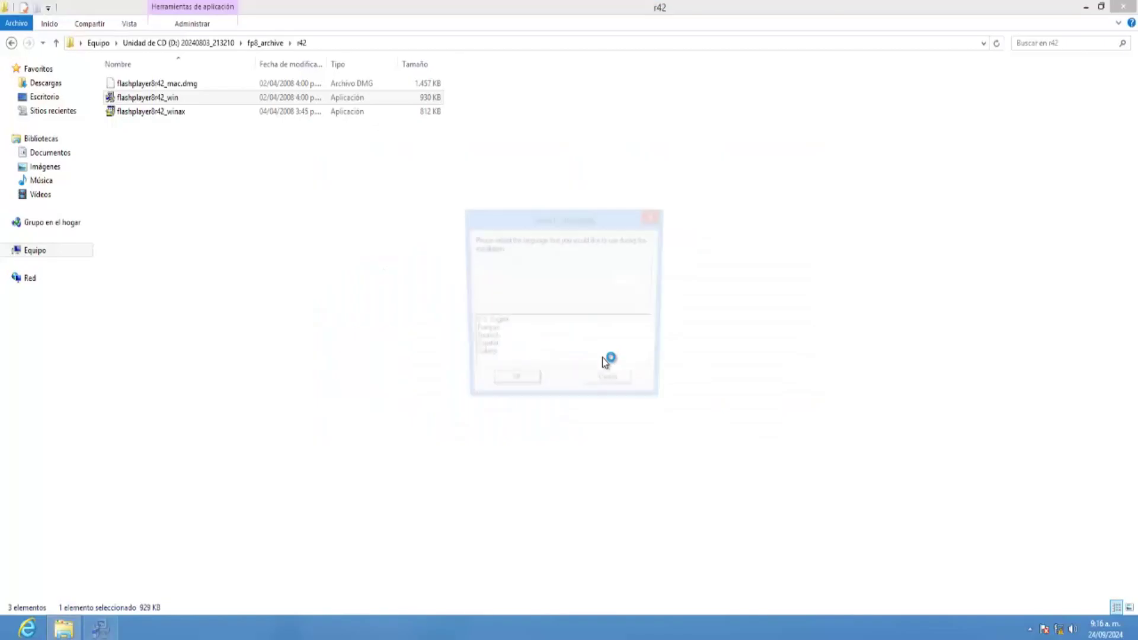
pyautogui.click(492, 349)
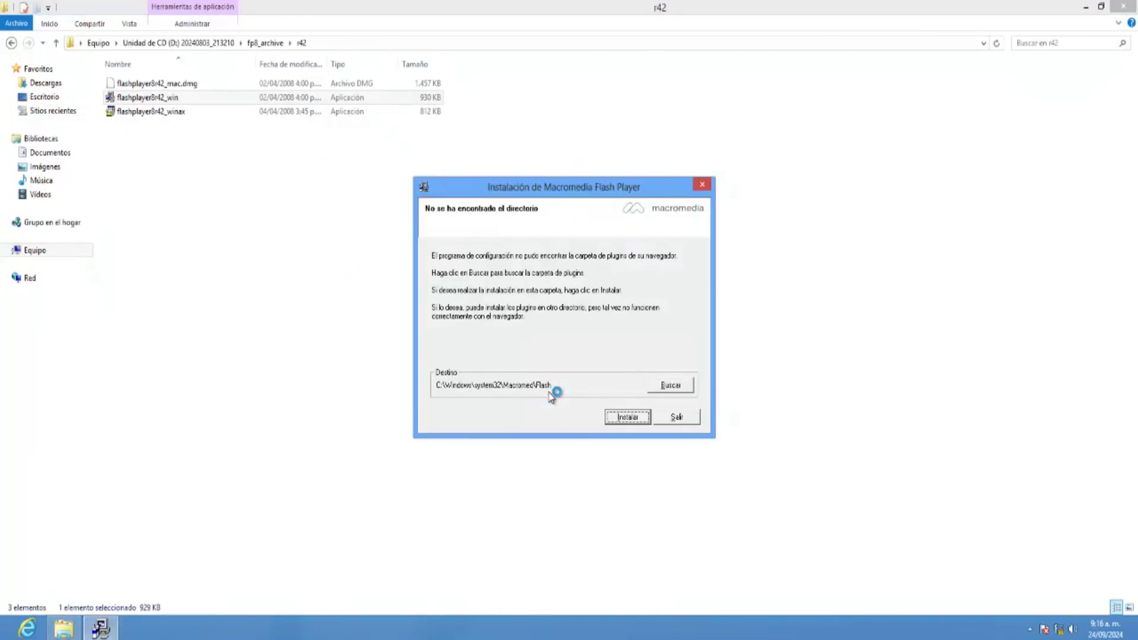
pyautogui.click(630, 418)
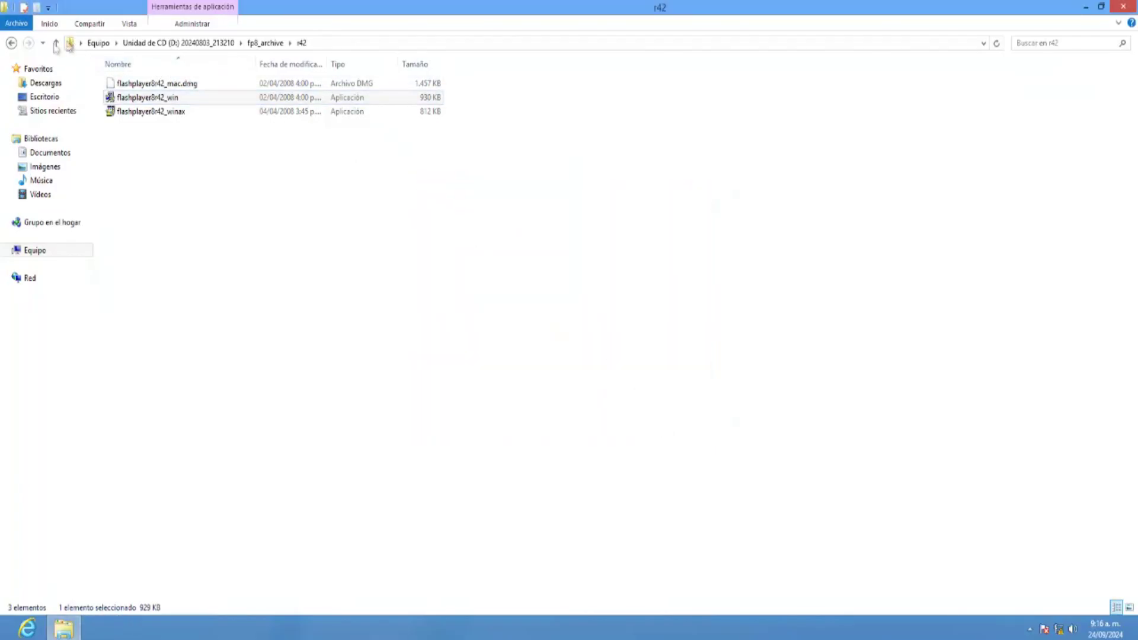
pyautogui.click(12, 43)
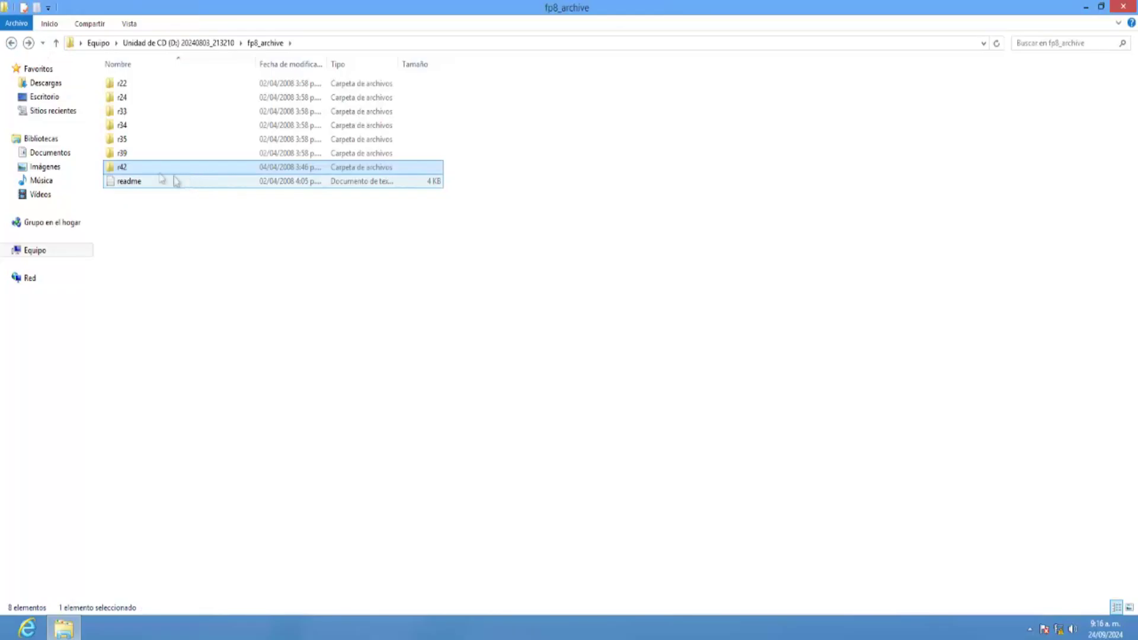
# Install Longhorn SideBar 5.0 from the CD drive, accepting the license agreement and finishing the setup wizard
pyautogui.click(12, 43)
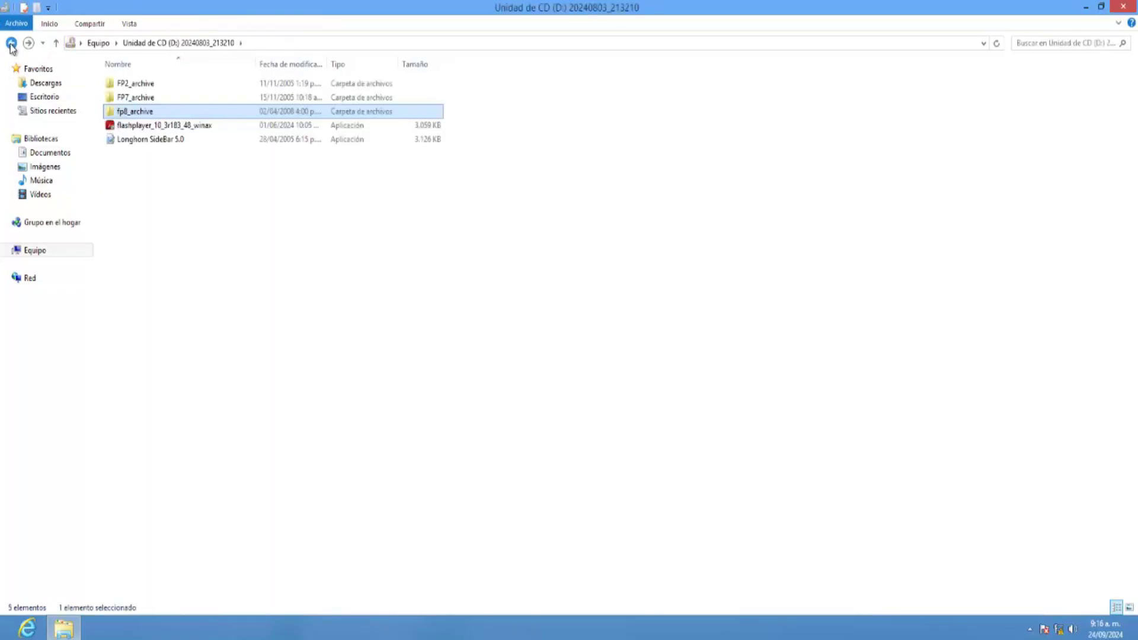
pyautogui.doubleClick(246, 141)
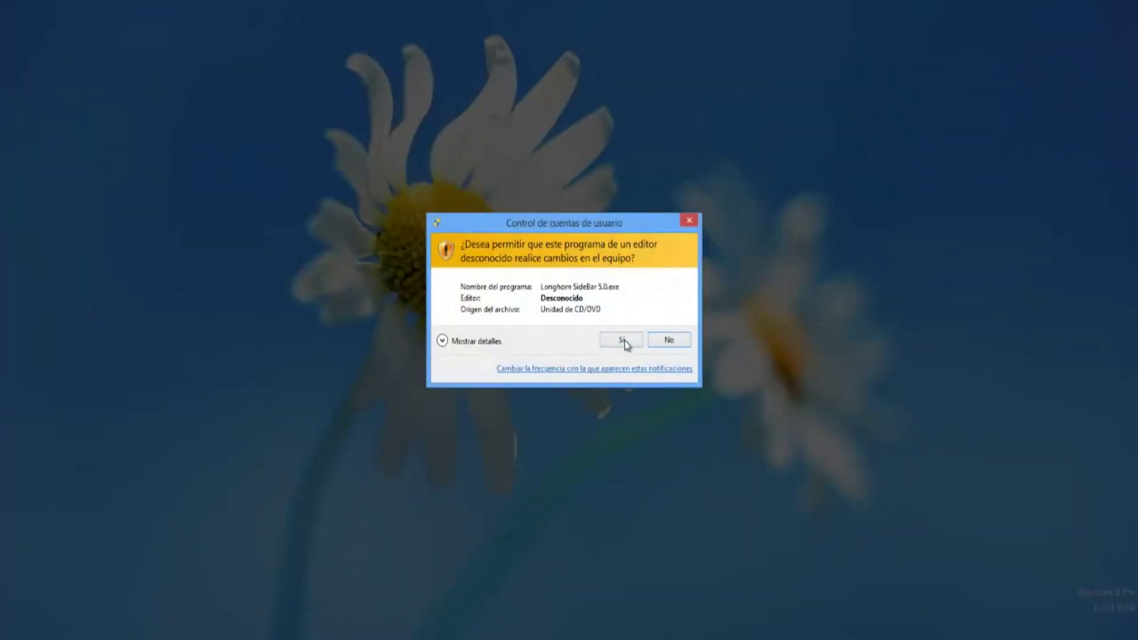
pyautogui.click(623, 342)
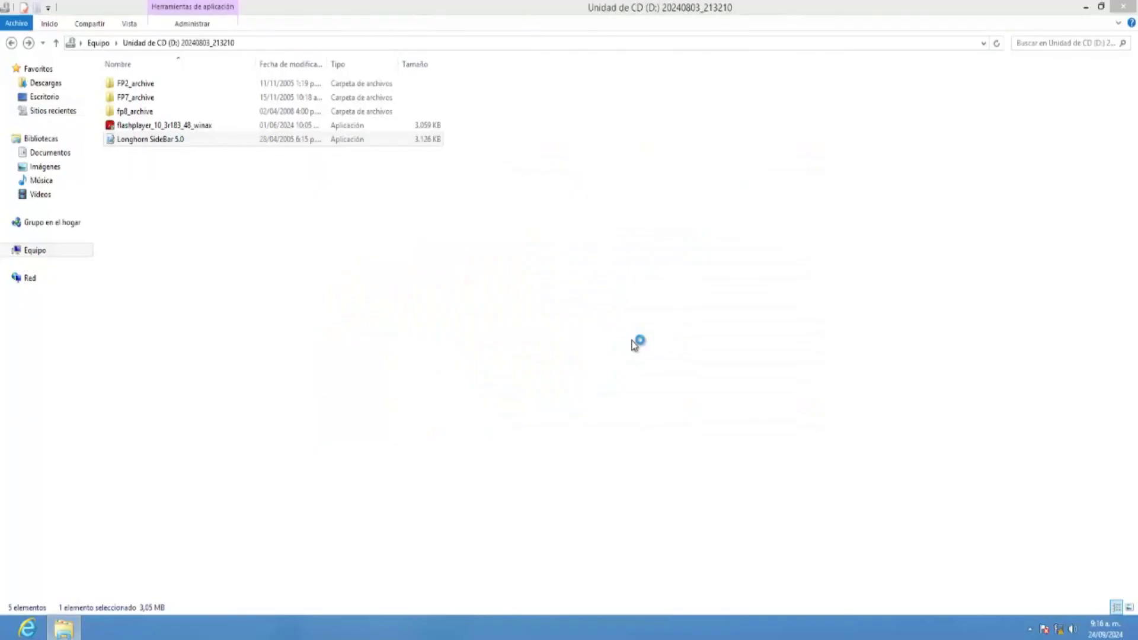
pyautogui.click(1086, 7)
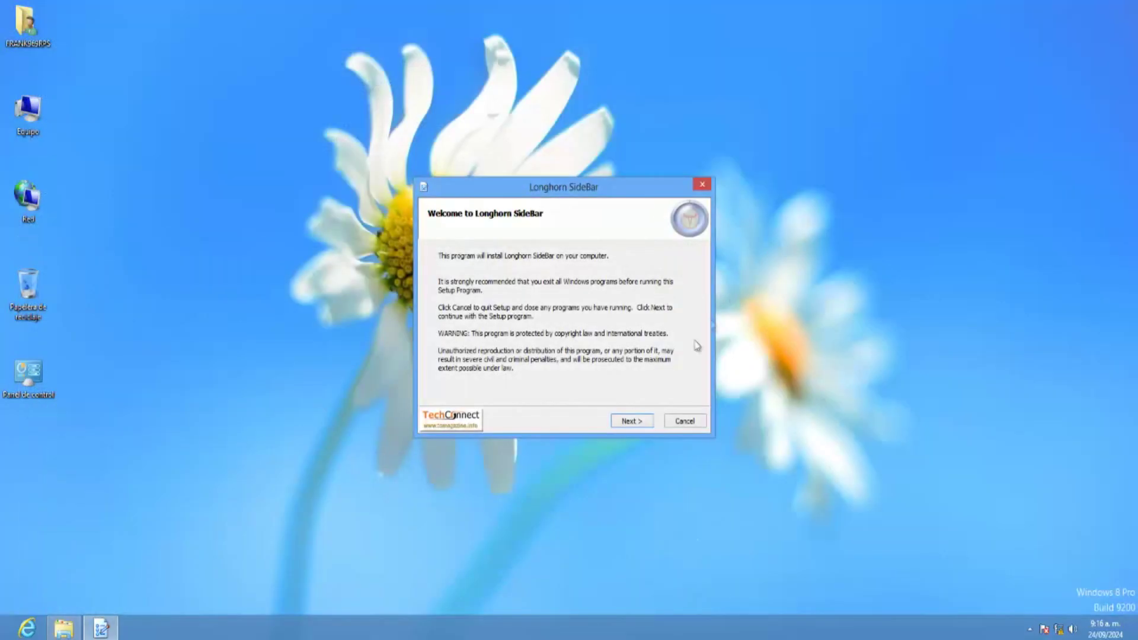
pyautogui.click(631, 422)
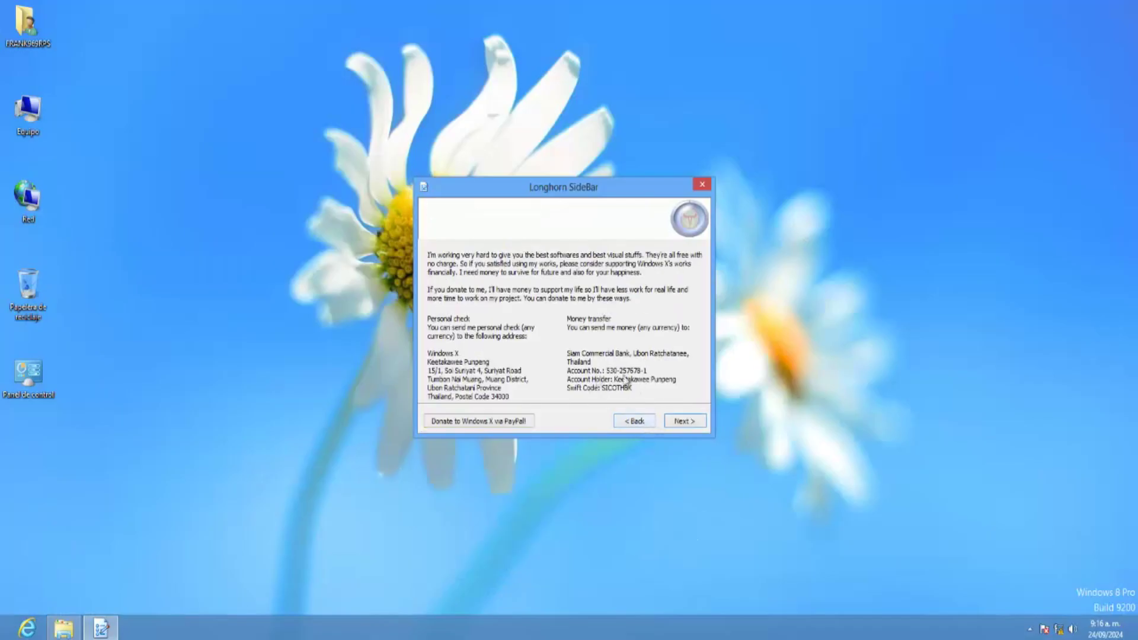
pyautogui.click(688, 421)
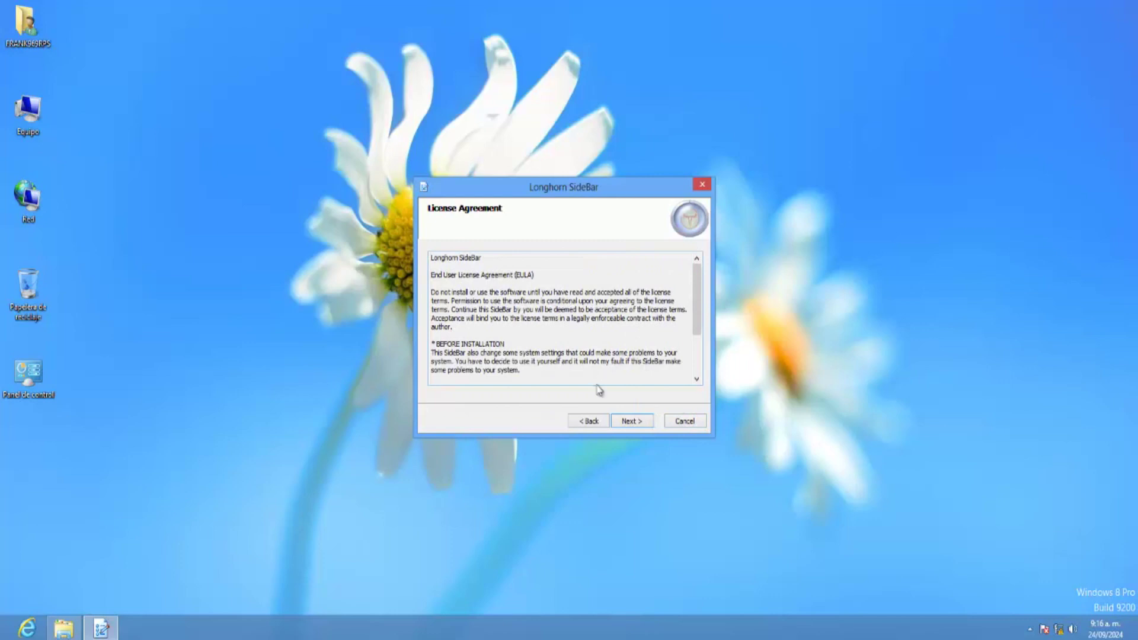
pyautogui.click(620, 425)
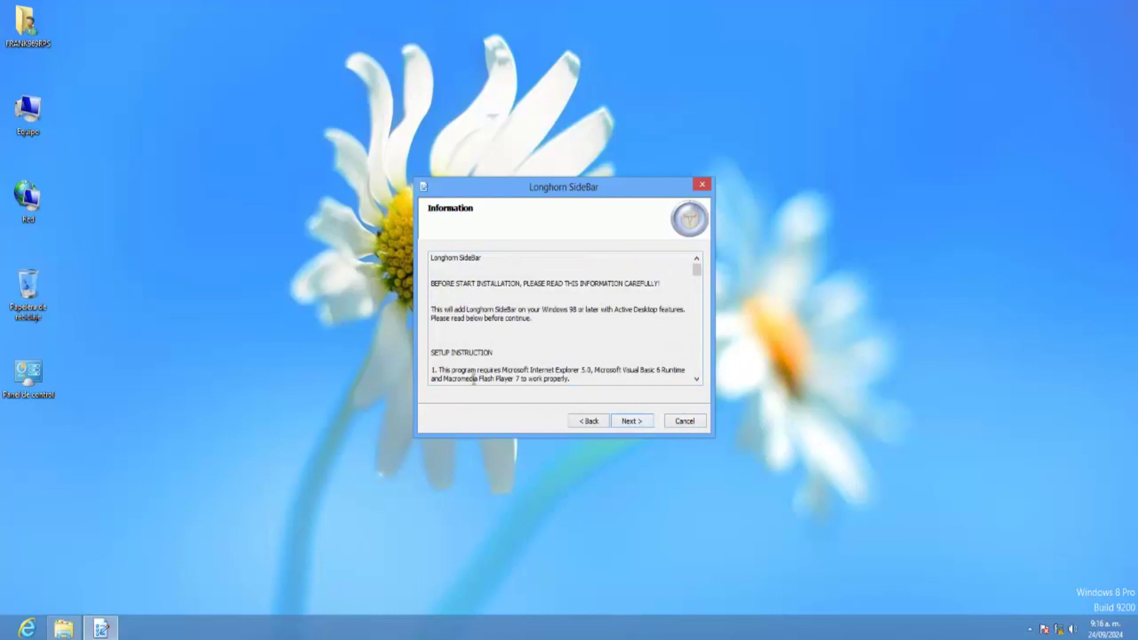
pyautogui.click(623, 426)
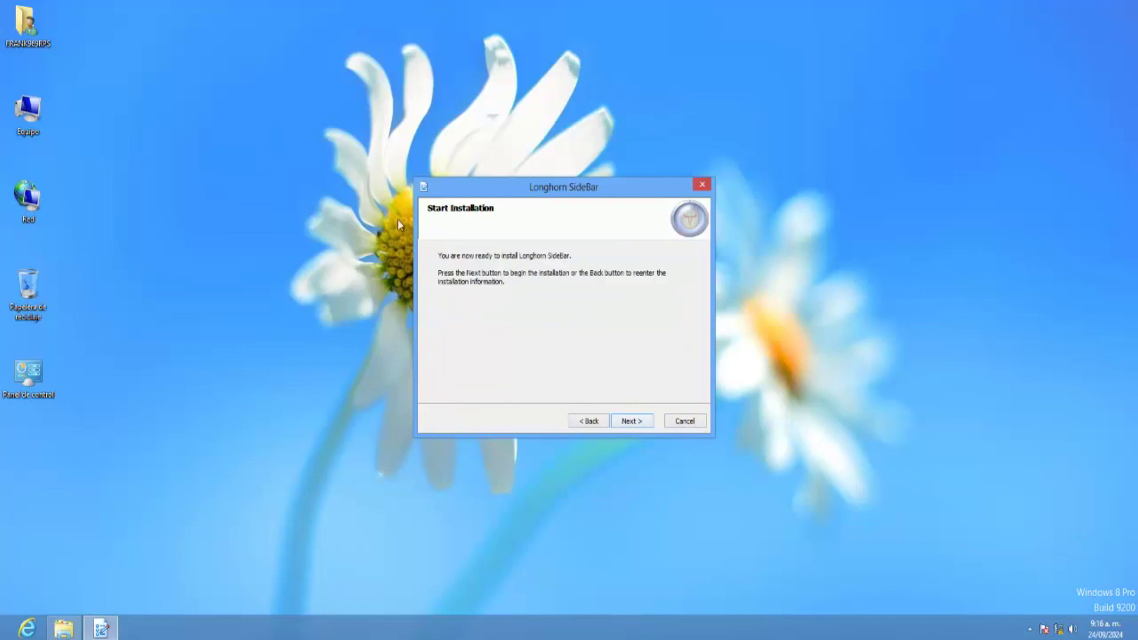
pyautogui.click(631, 424)
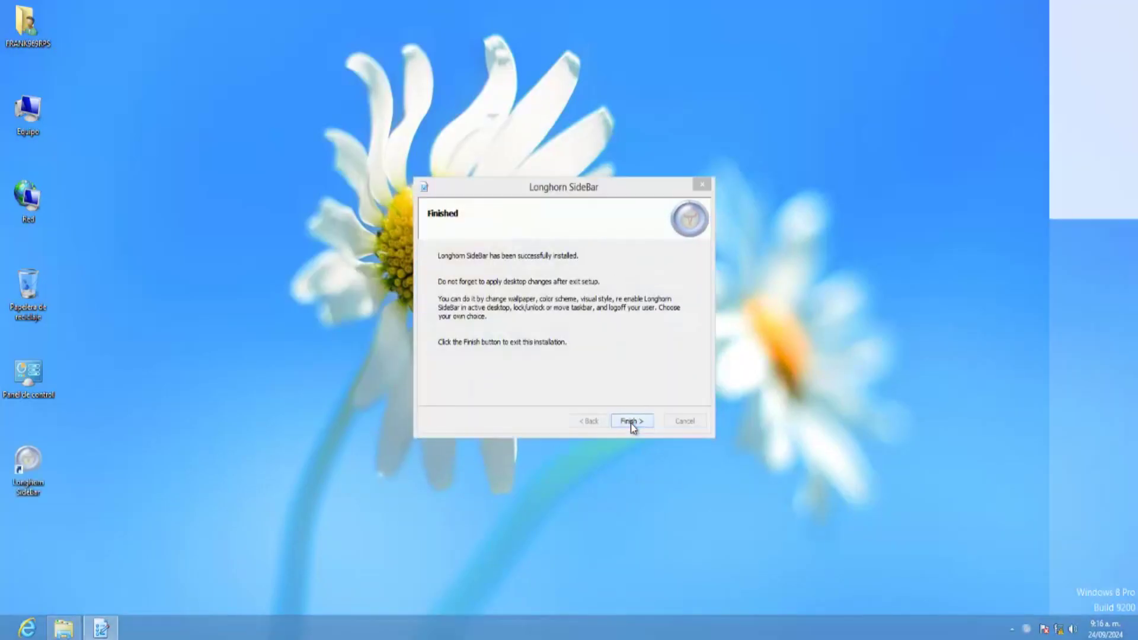
pyautogui.click(631, 422)
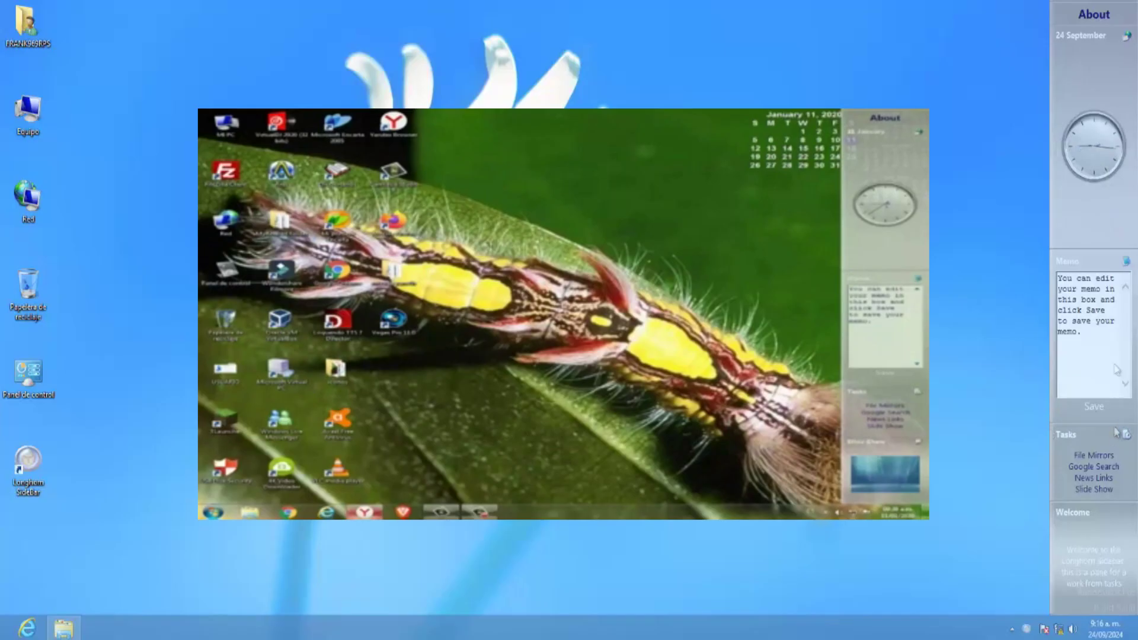
# Apply the Slate skin to the sidebar
pyautogui.rightClick(1089, 228)
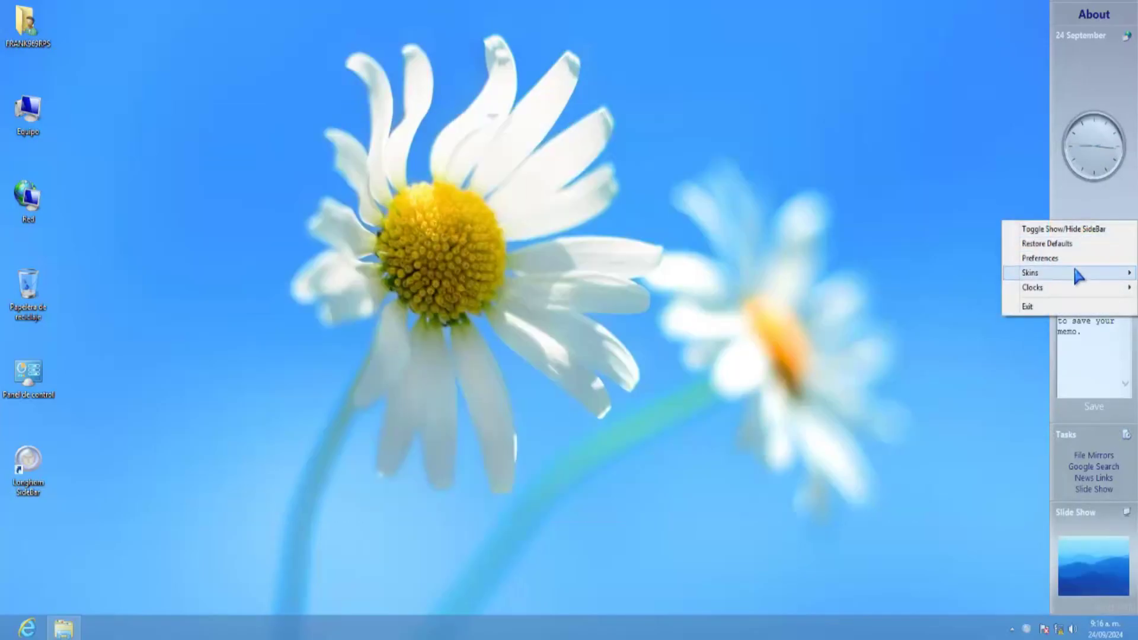
pyautogui.moveTo(1073, 269)
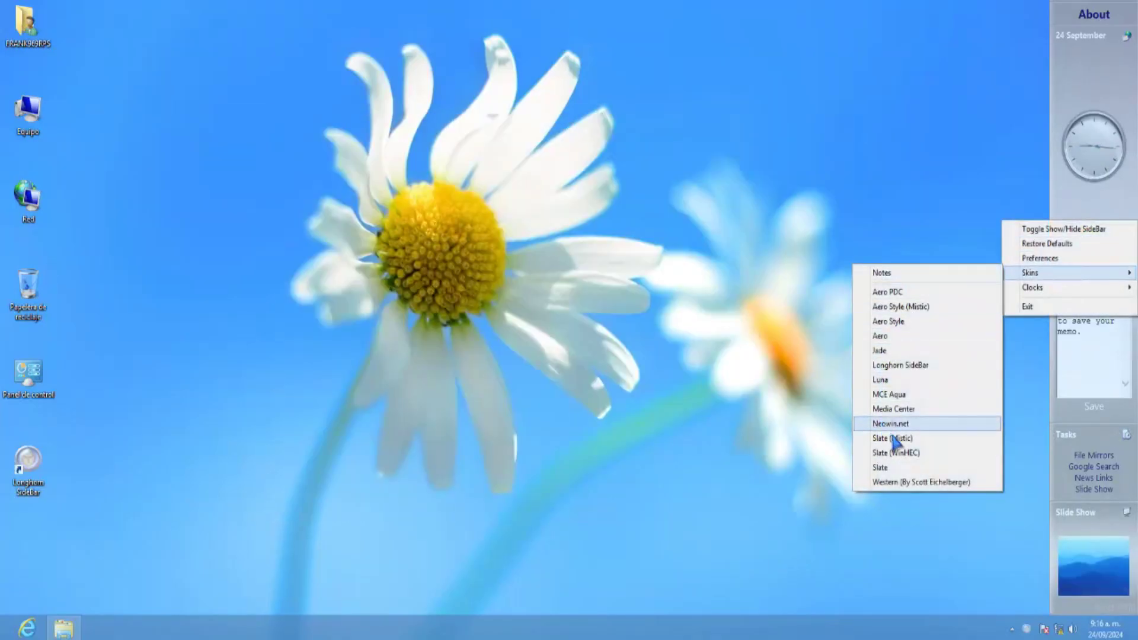
pyautogui.click(910, 471)
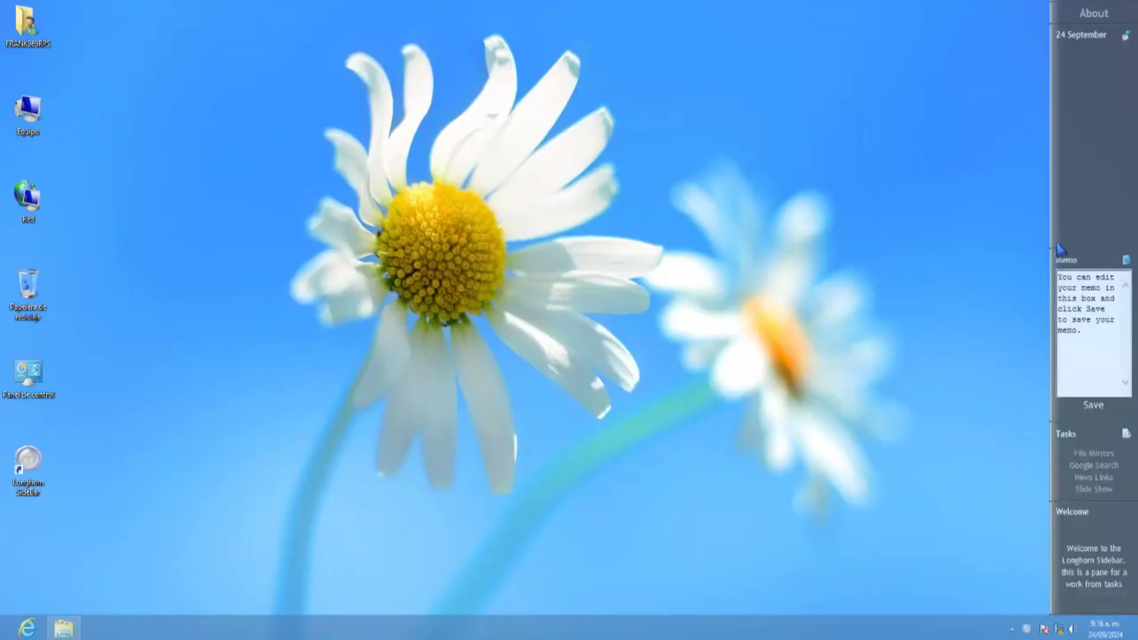
# Try an Aero PDC clock in the sidebar, then switch the clock to Slate (Mistic)
pyautogui.rightClick(1081, 215)
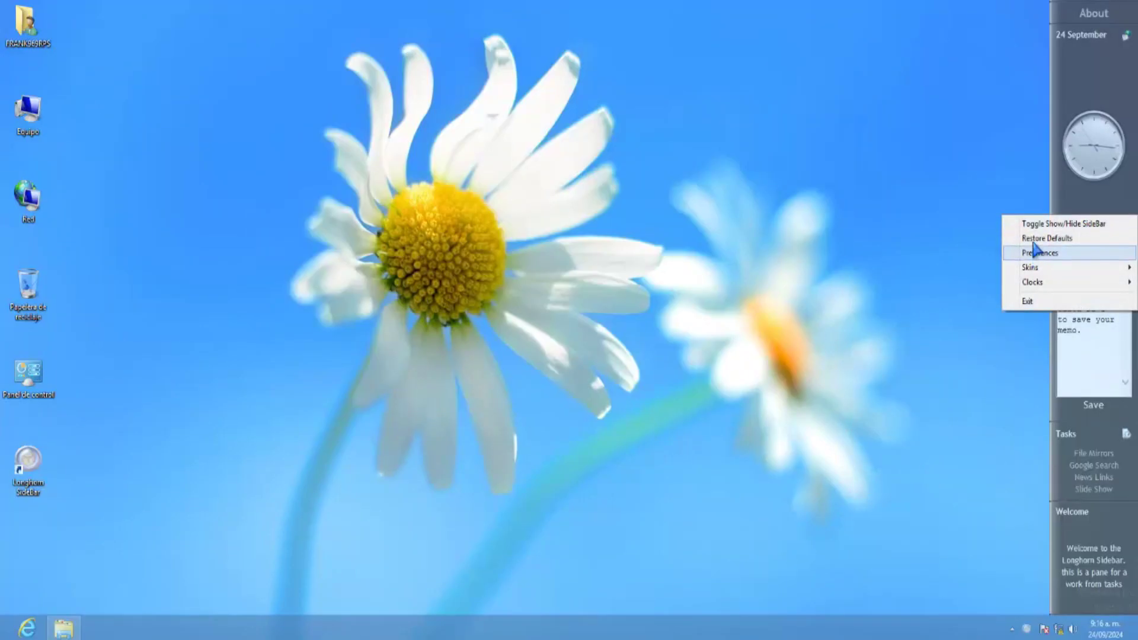
pyautogui.moveTo(1048, 282)
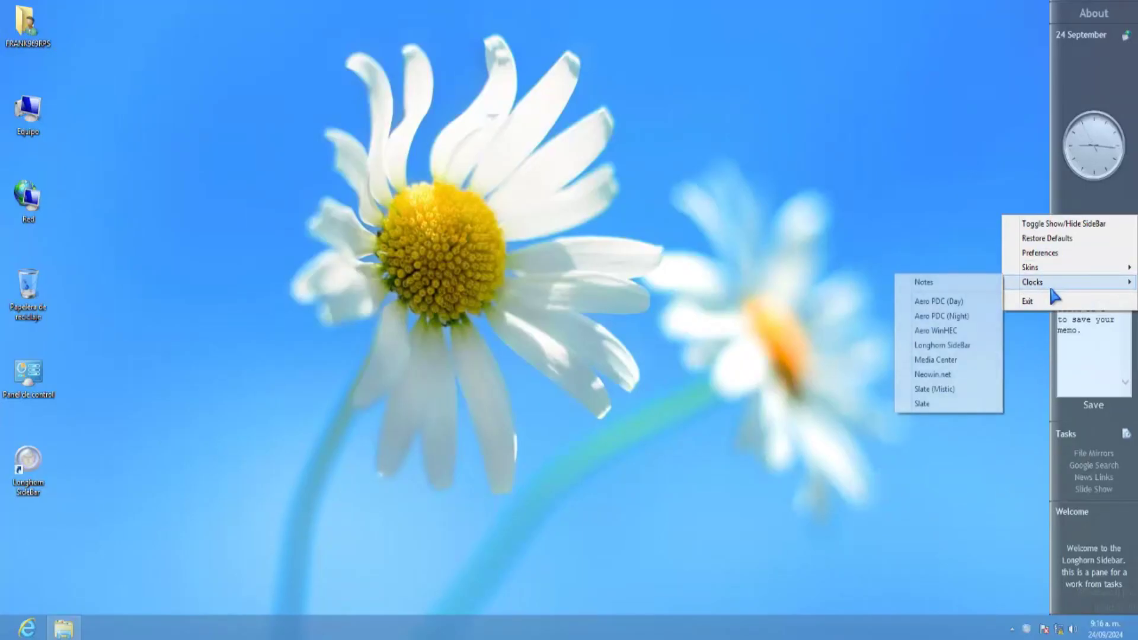
pyautogui.click(939, 302)
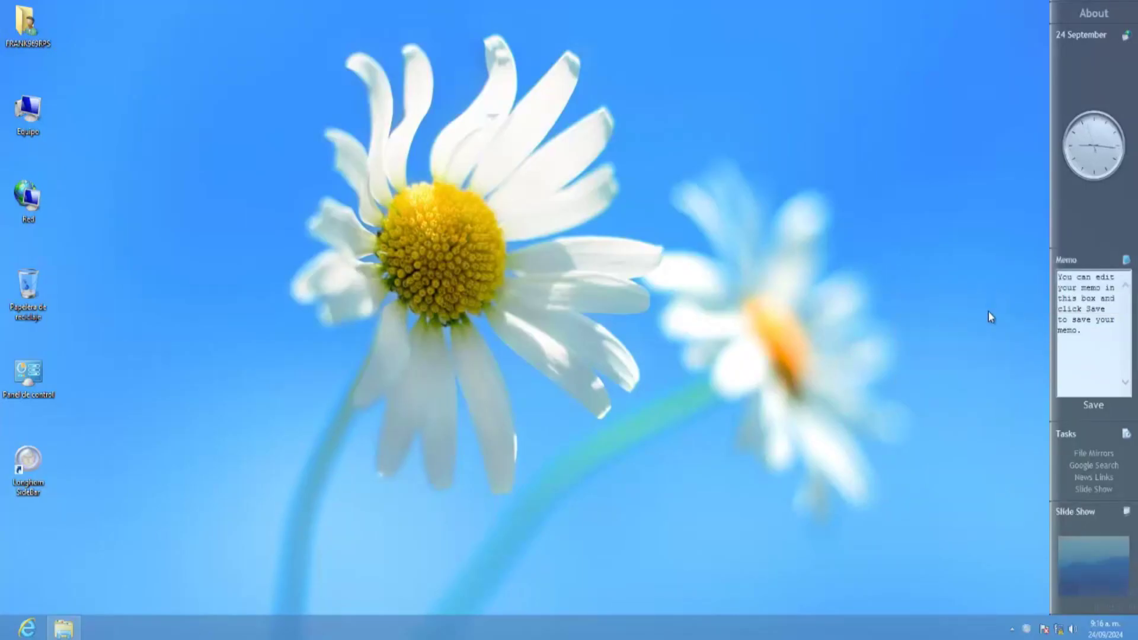
pyautogui.rightClick(1119, 250)
pyautogui.moveTo(1029, 319)
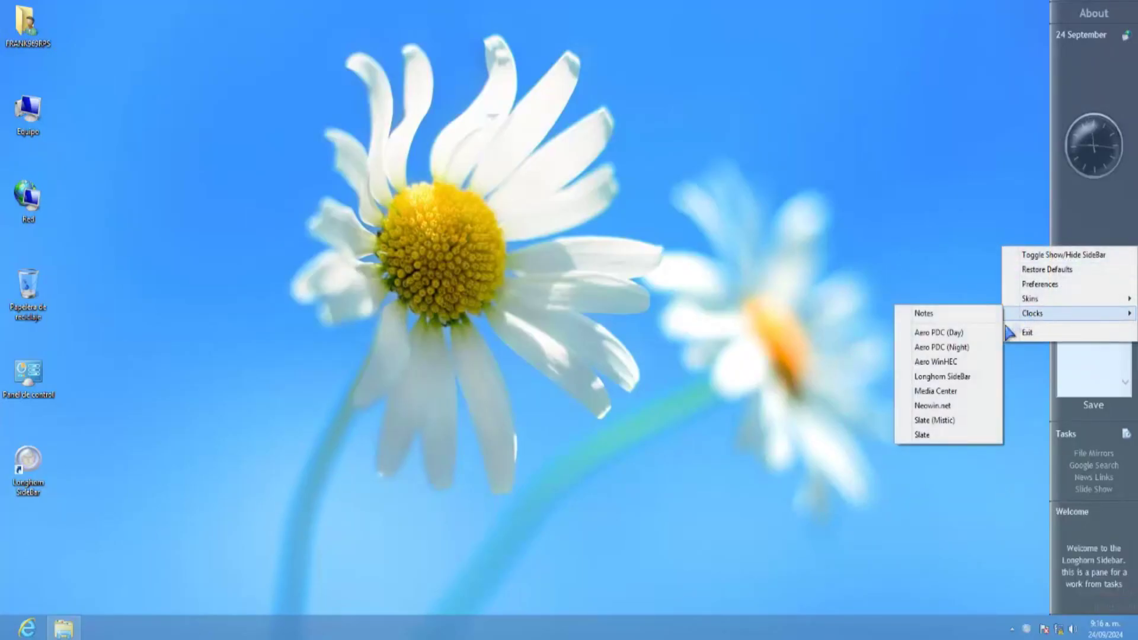
pyautogui.click(937, 420)
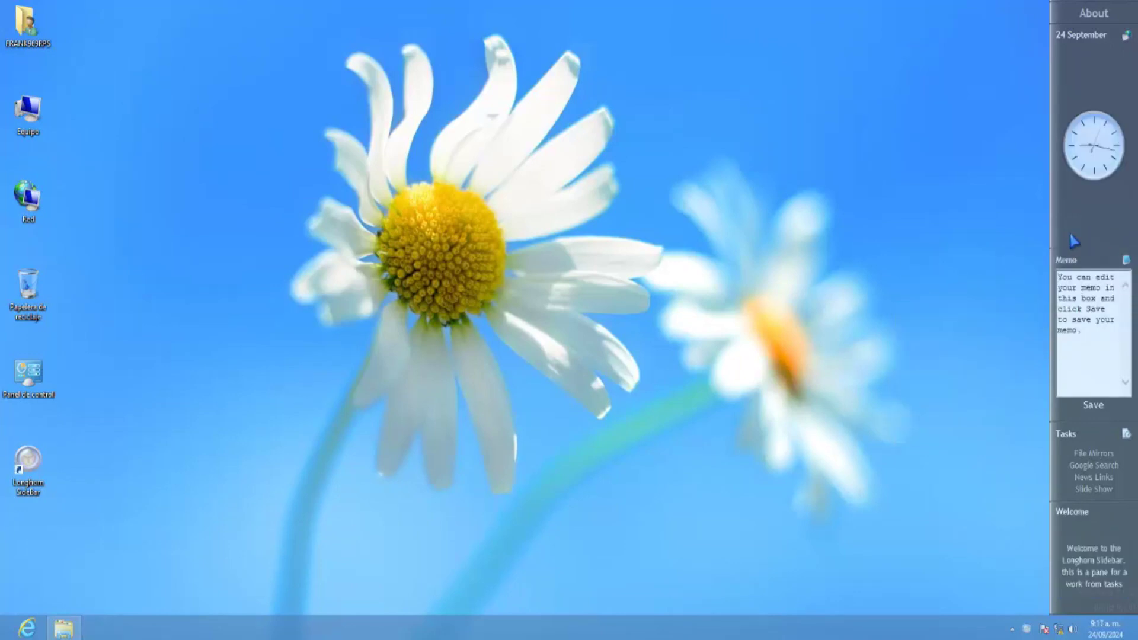
# Change the sidebar's skin to Luna
pyautogui.rightClick(1097, 227)
pyautogui.moveTo(1029, 272)
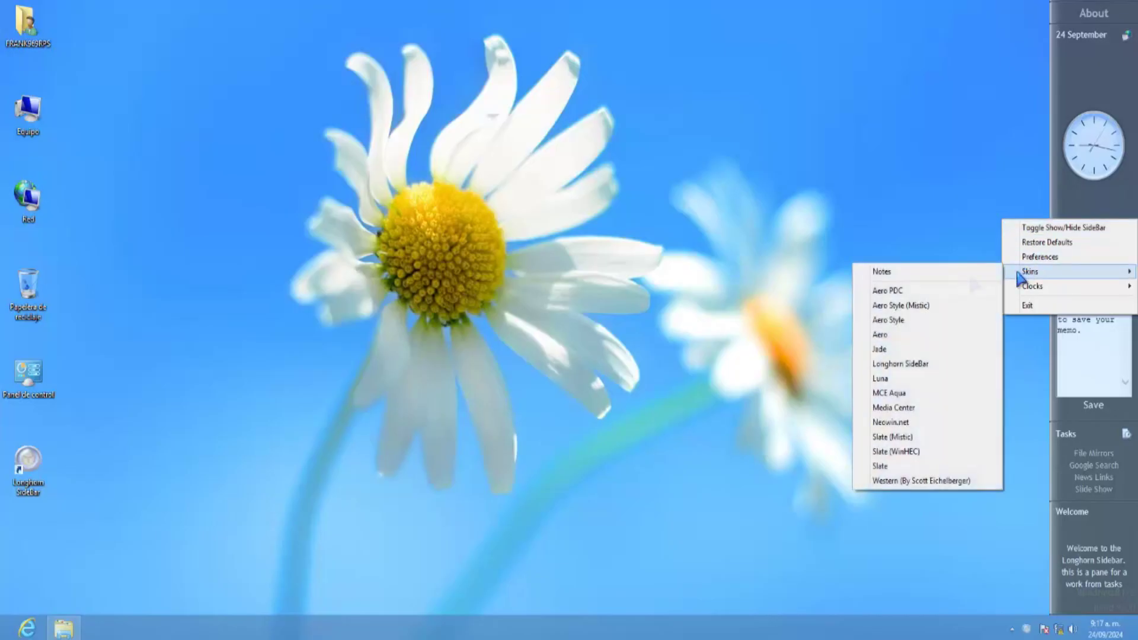
pyautogui.click(884, 378)
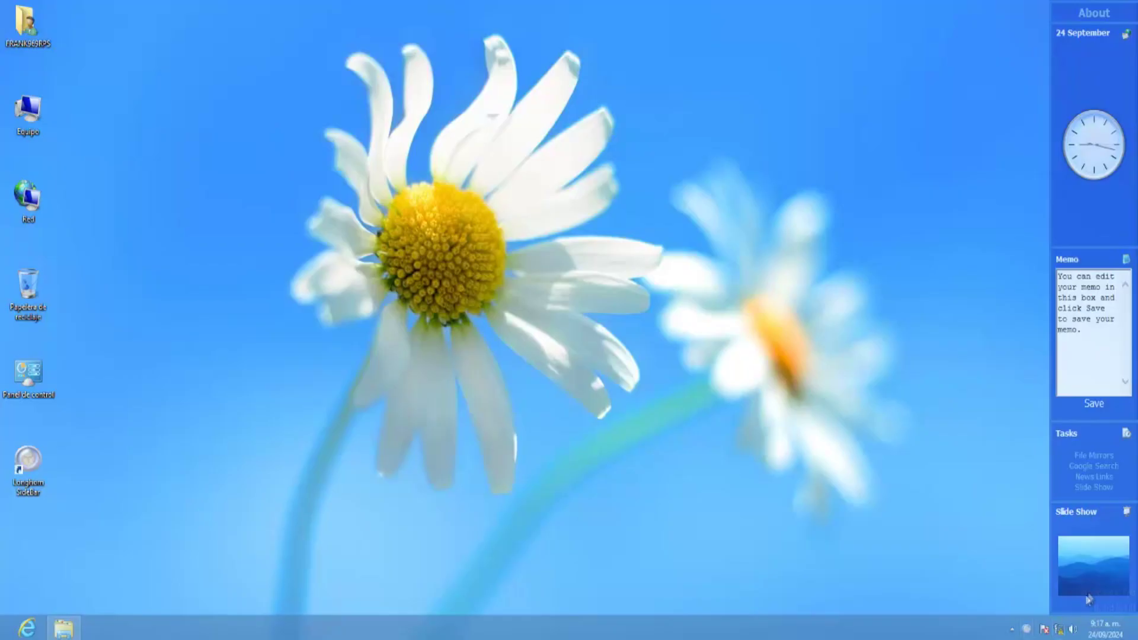
# Hide the sidebar, open its mini panel with clock, memo and calendar, and show the sidebar again from there
pyautogui.rightClick(1101, 223)
pyautogui.click(1093, 226)
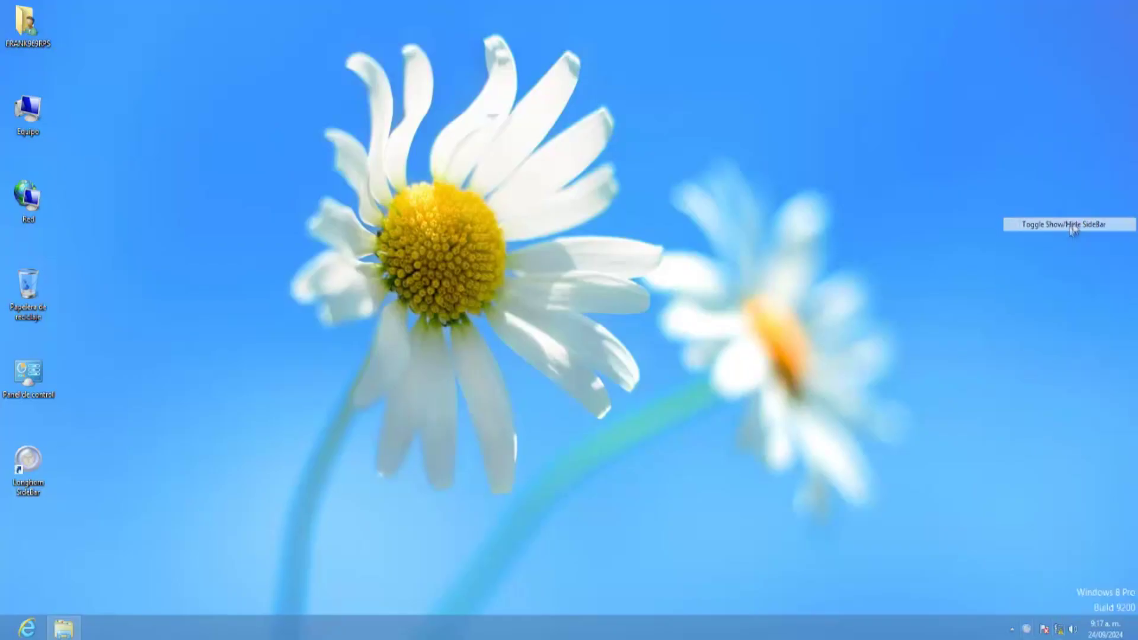
pyautogui.click(1025, 630)
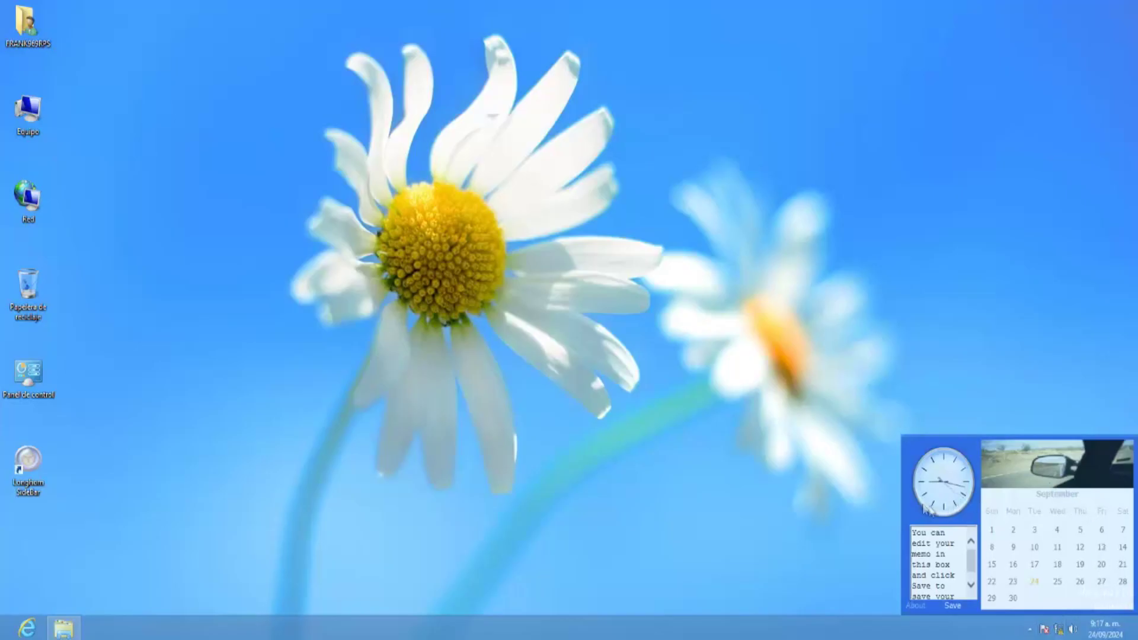
pyautogui.rightClick(944, 511)
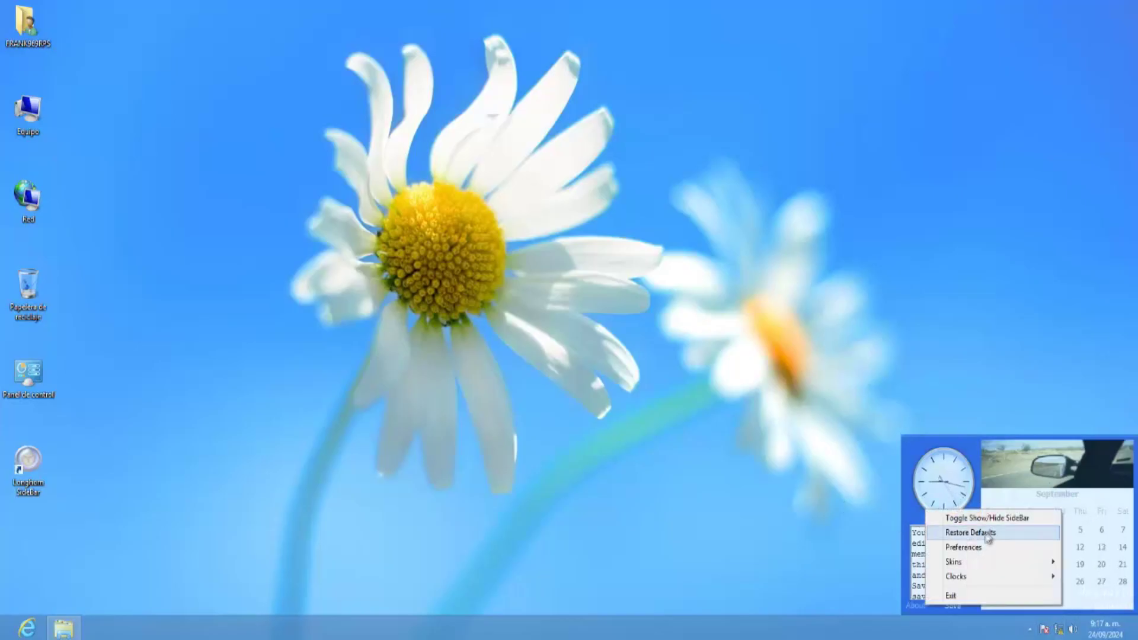
pyautogui.click(1001, 517)
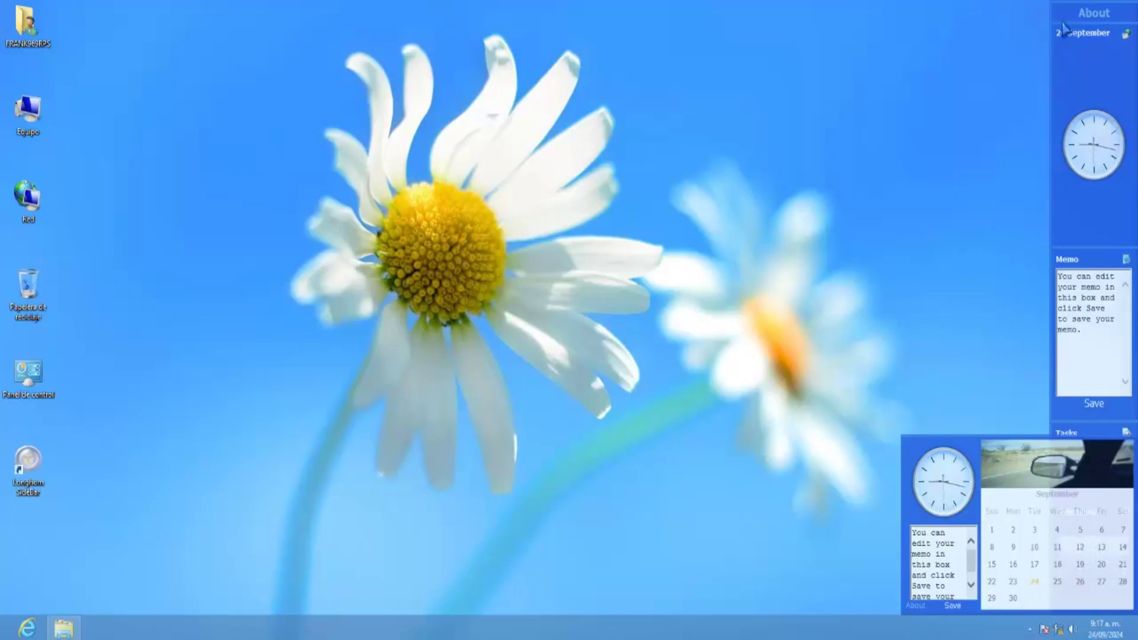
# View the About SideBar information, return to the main view, and exit Longhorn SideBar
pyautogui.click(1091, 13)
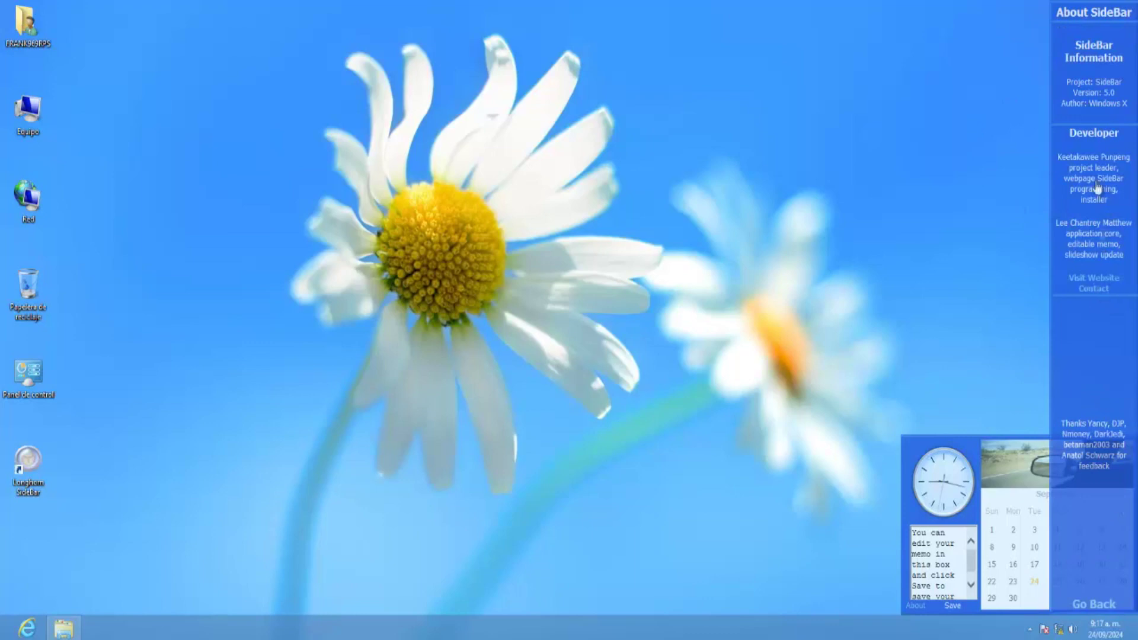
pyautogui.click(1094, 604)
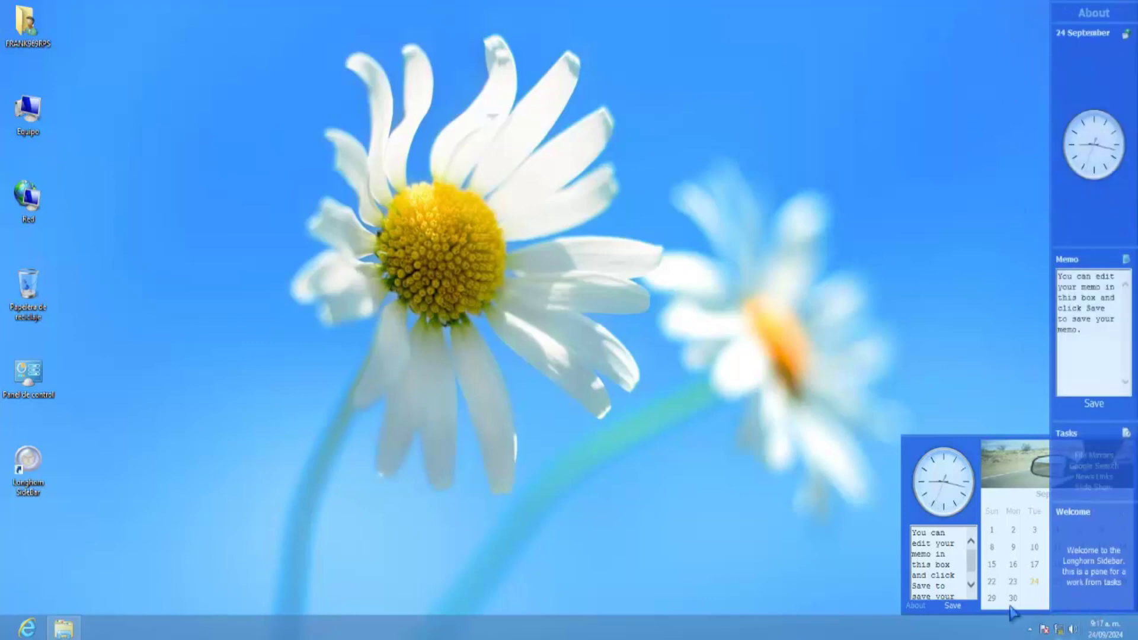
pyautogui.rightClick(958, 457)
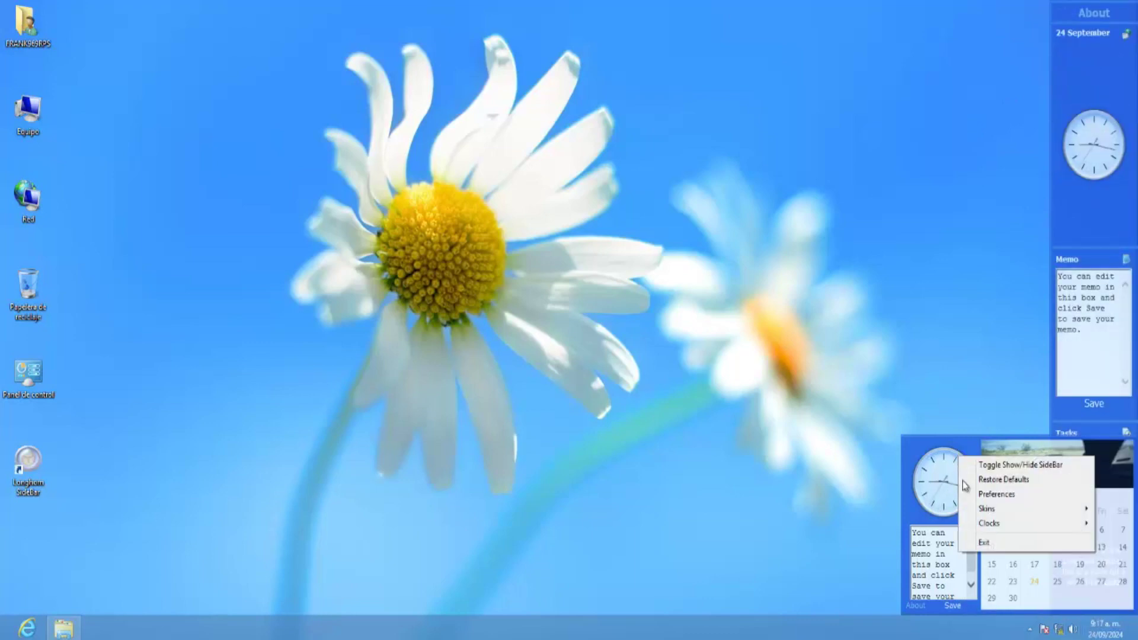
pyautogui.click(1005, 543)
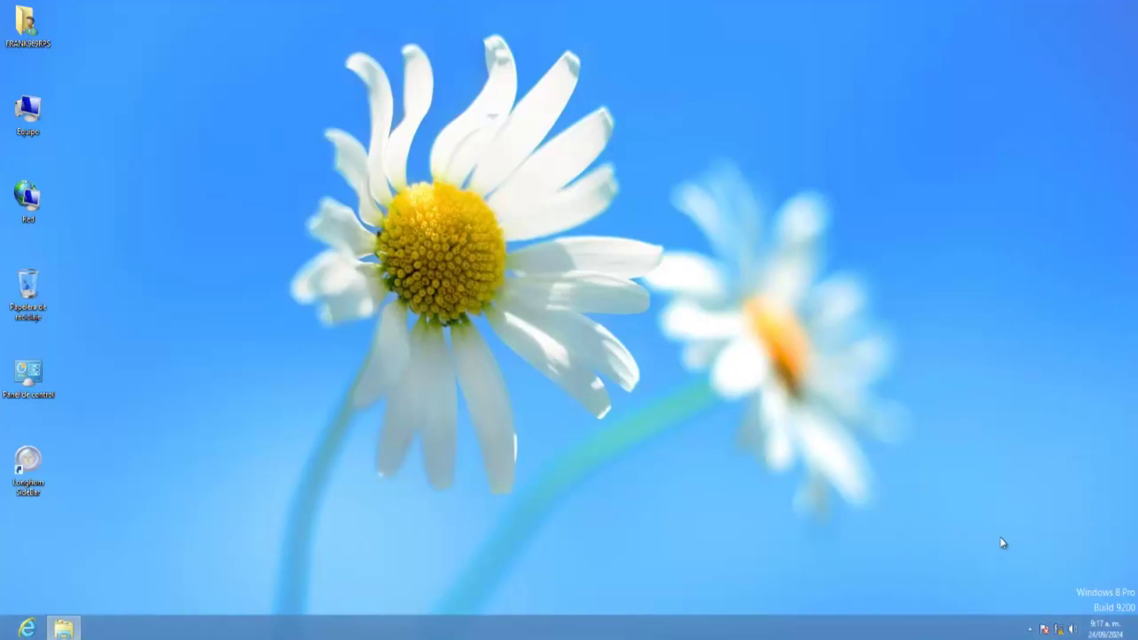
# Relaunch Longhorn SideBar from its desktop shortcut, closing the program compatibility assistant along the way
pyautogui.doubleClick(16, 472)
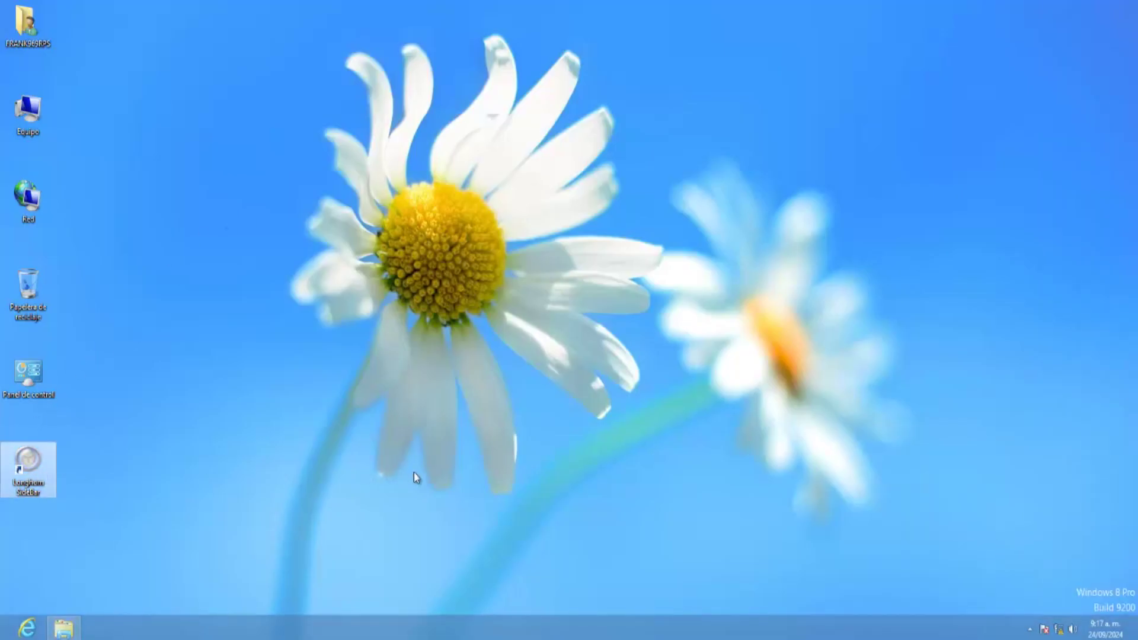
pyautogui.rightClick(21, 486)
pyautogui.click(89, 432)
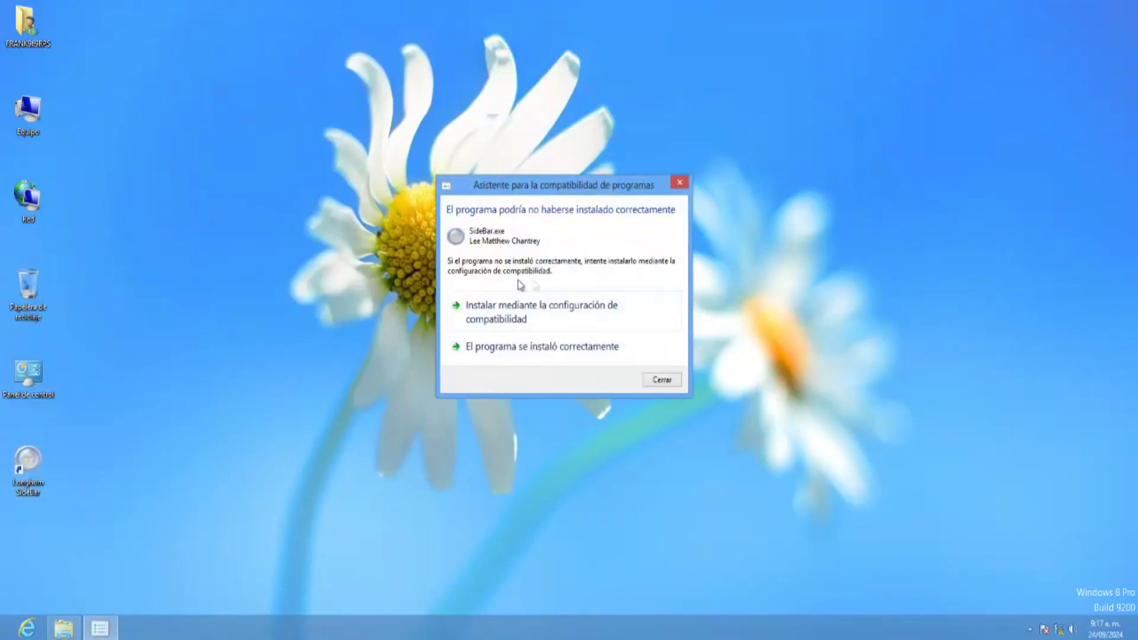
pyautogui.click(660, 384)
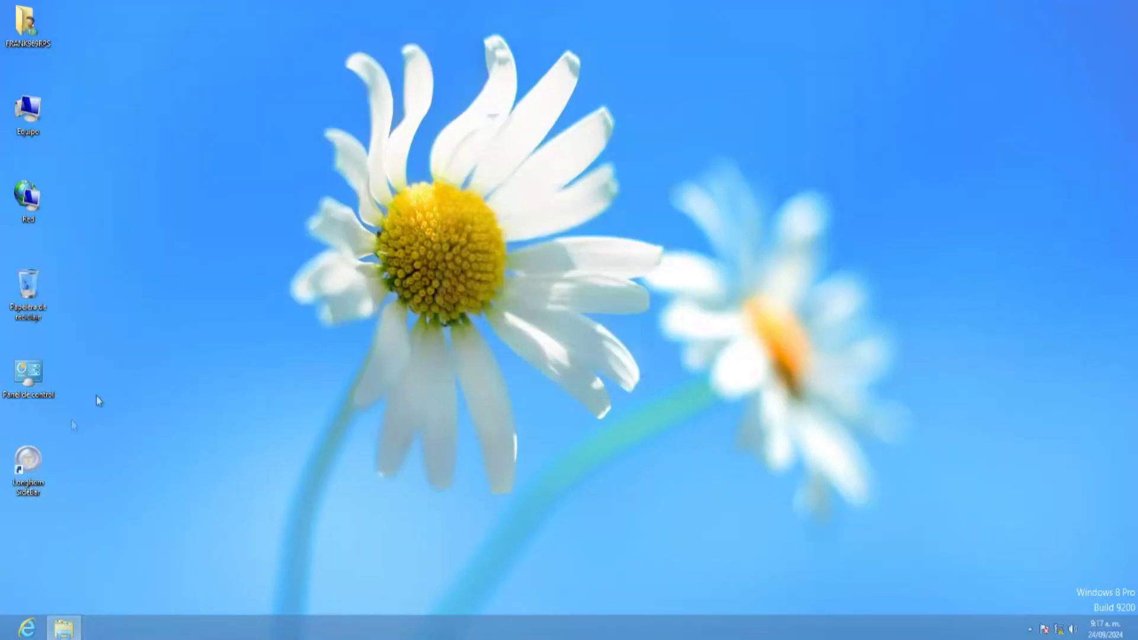
pyautogui.rightClick(18, 468)
pyautogui.click(71, 308)
pyautogui.click(633, 342)
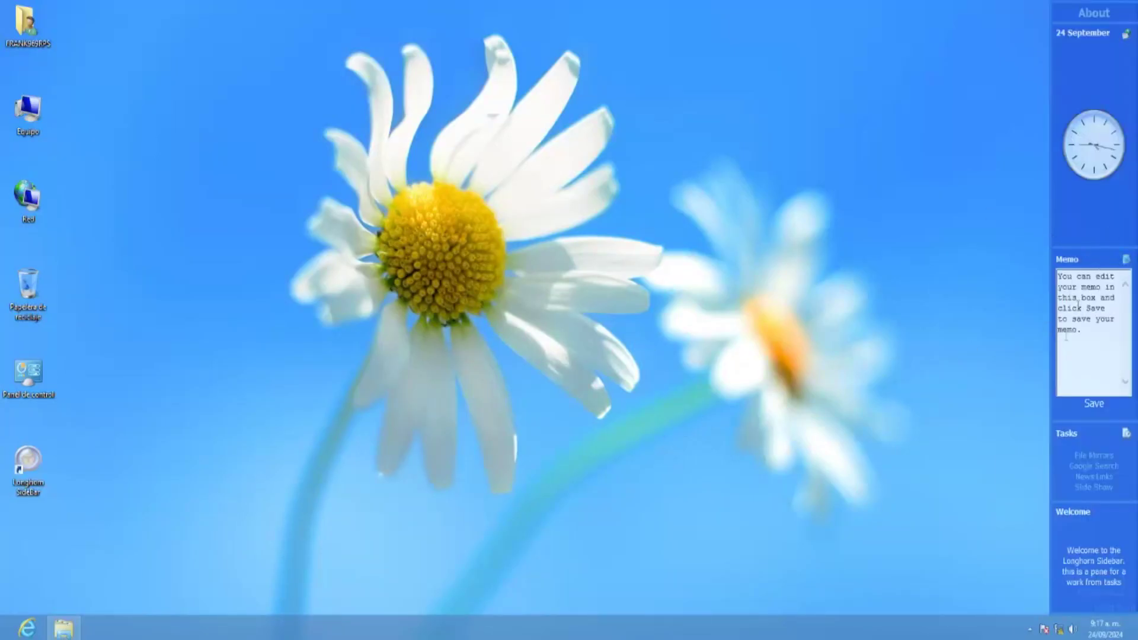
# Show the File Mirrors, Google Search and News Links tasks in turn in the sidebar
pyautogui.click(1095, 456)
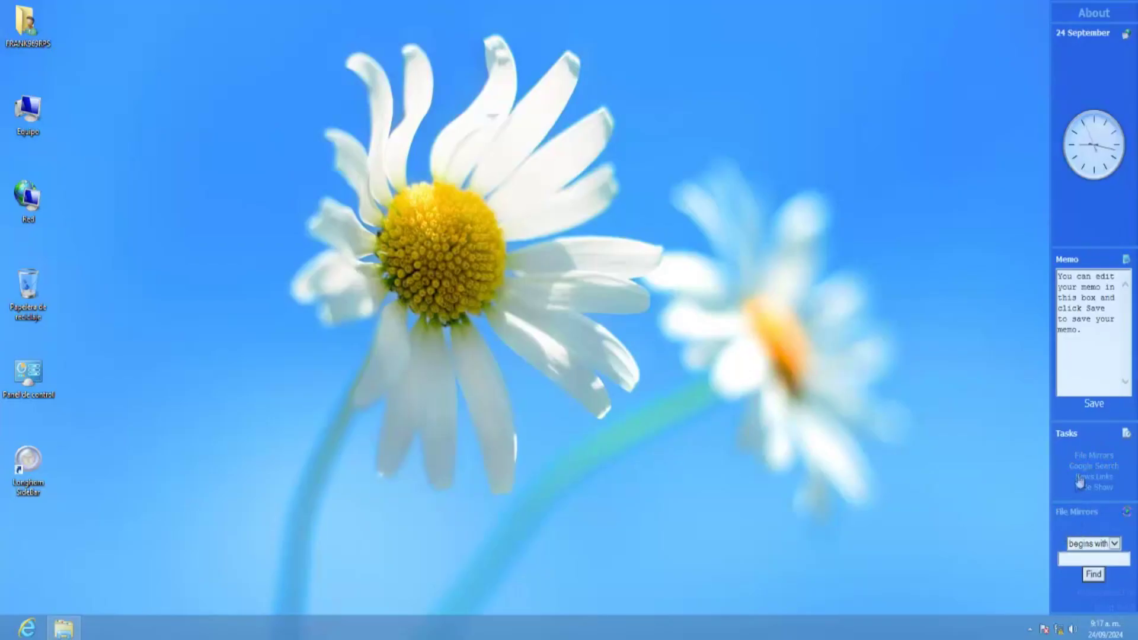
pyautogui.click(1091, 467)
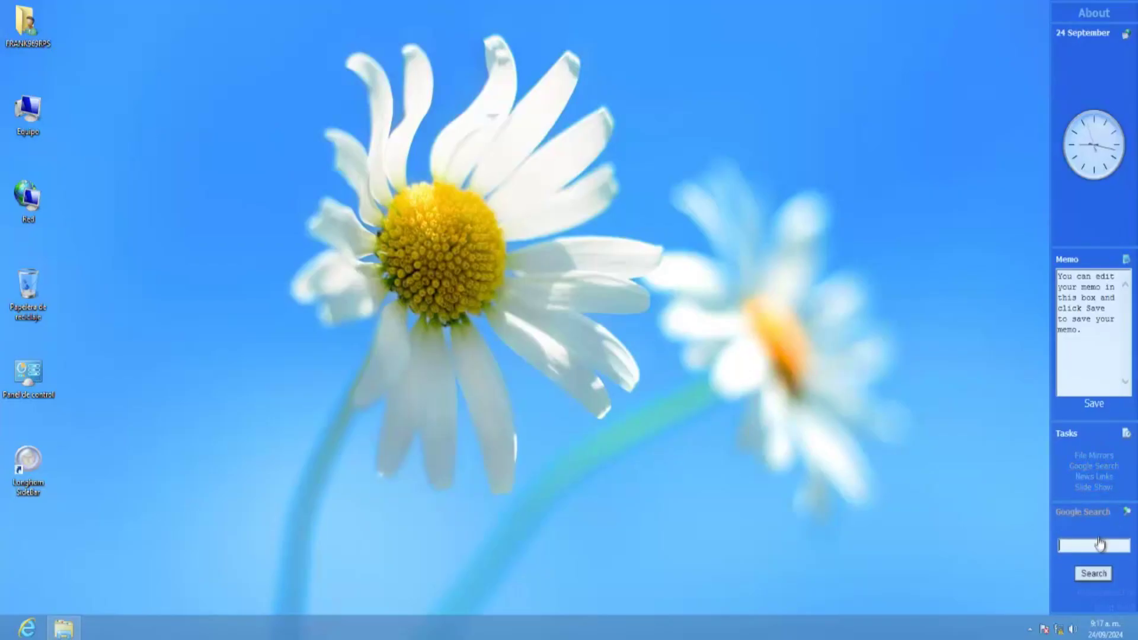
pyautogui.click(1109, 478)
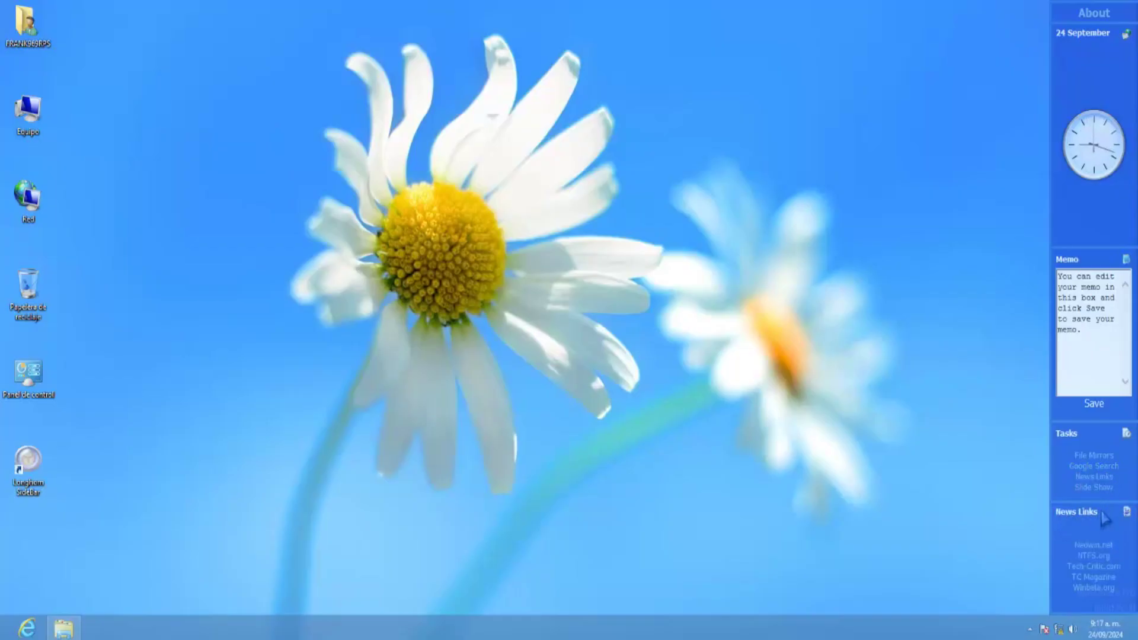
# Show the Slide Show task in the sidebar
pyautogui.click(1095, 485)
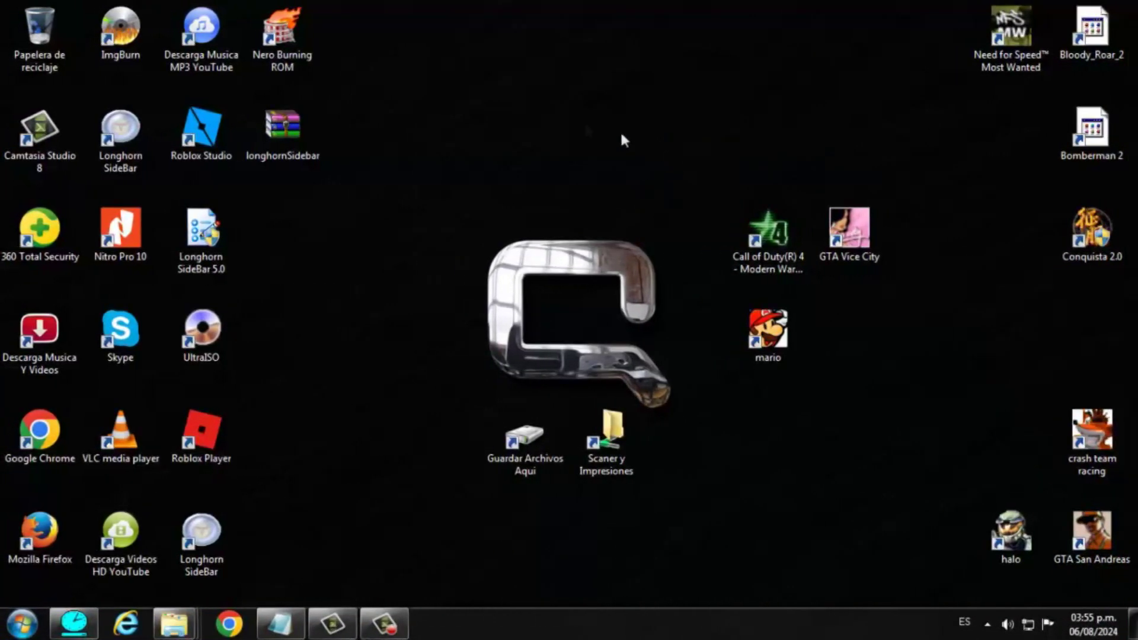
# Launch the Longhorn SideBar 5.0 setup from its desktop shortcut and advance past the welcome and donation pages to the license agreement
pyautogui.moveTo(388, 140); pyautogui.dragTo(249, 222)
pyautogui.click(386, 236)
pyautogui.click(184, 256)
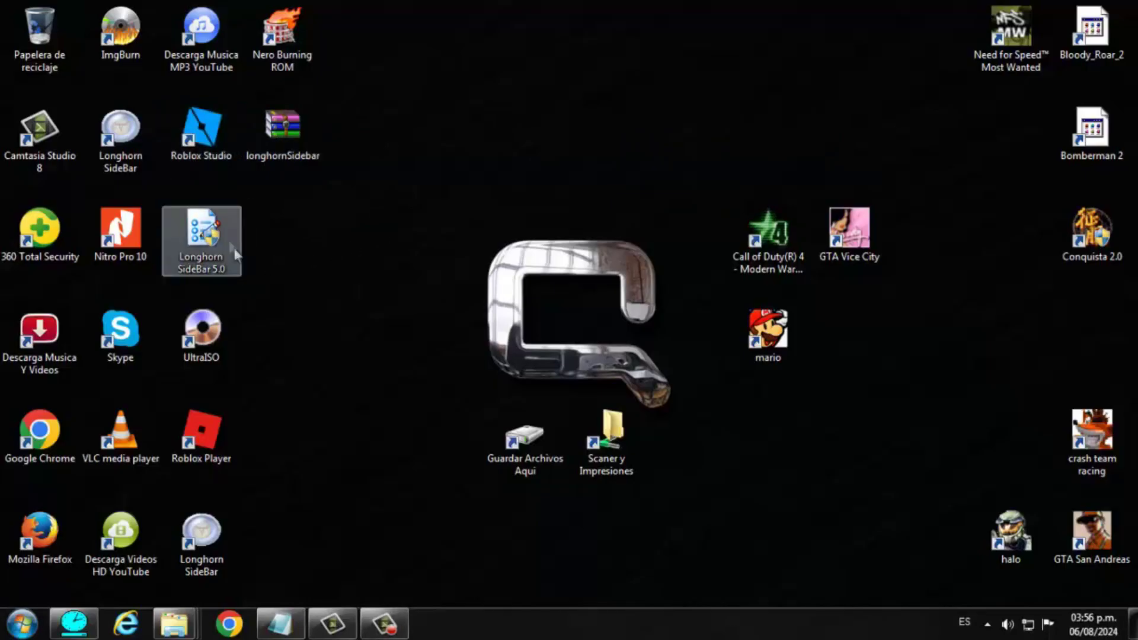
pyautogui.doubleClick(212, 250)
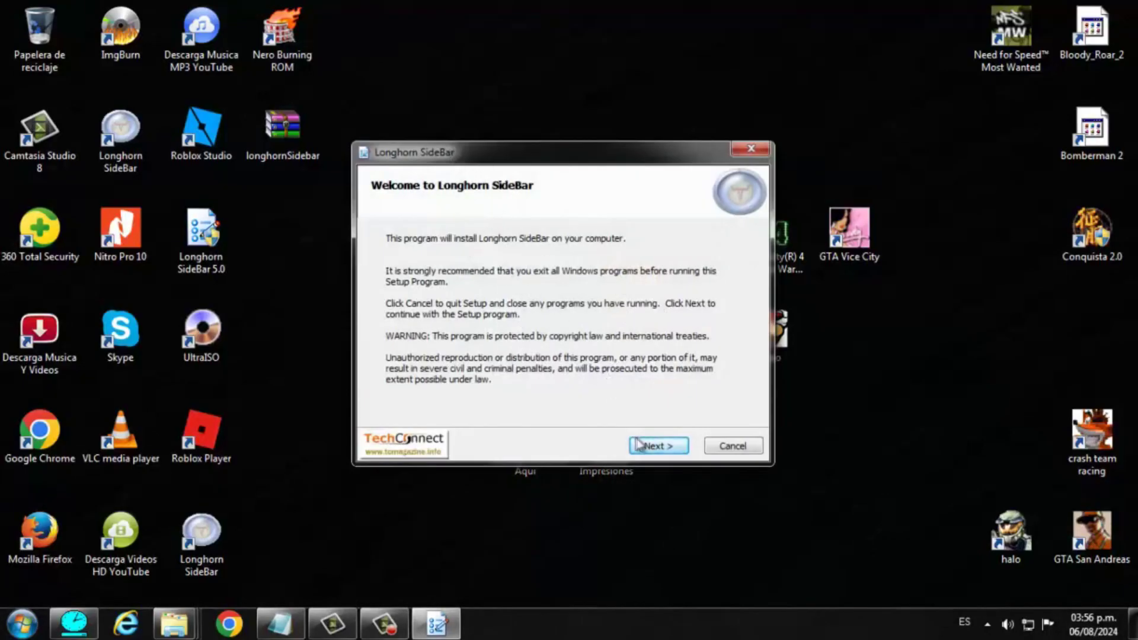
pyautogui.click(669, 446)
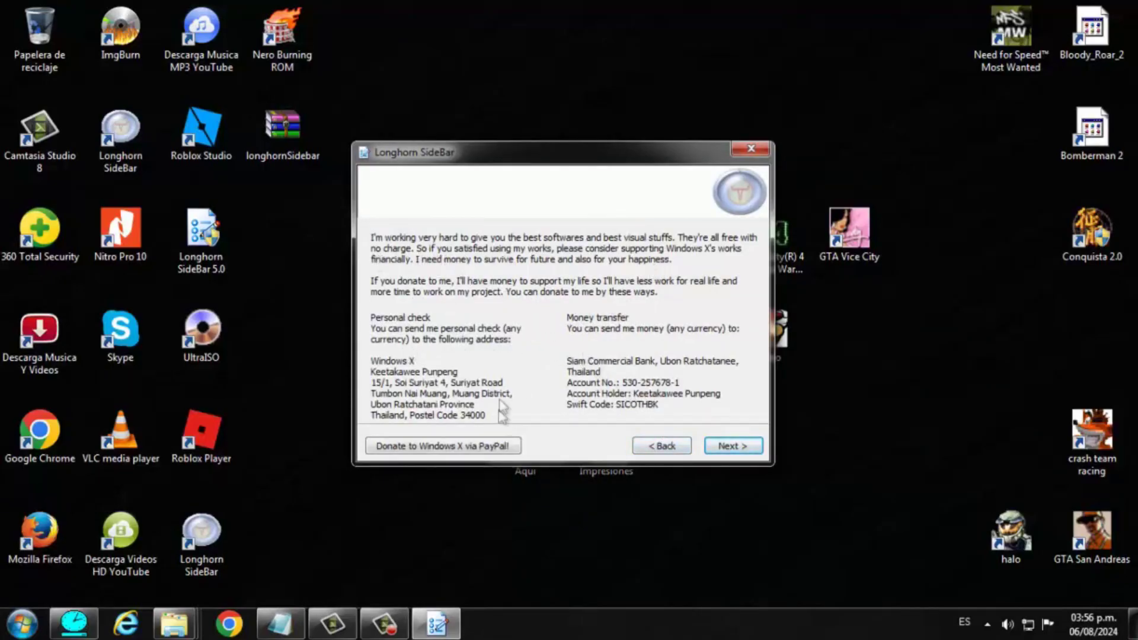
pyautogui.click(664, 449)
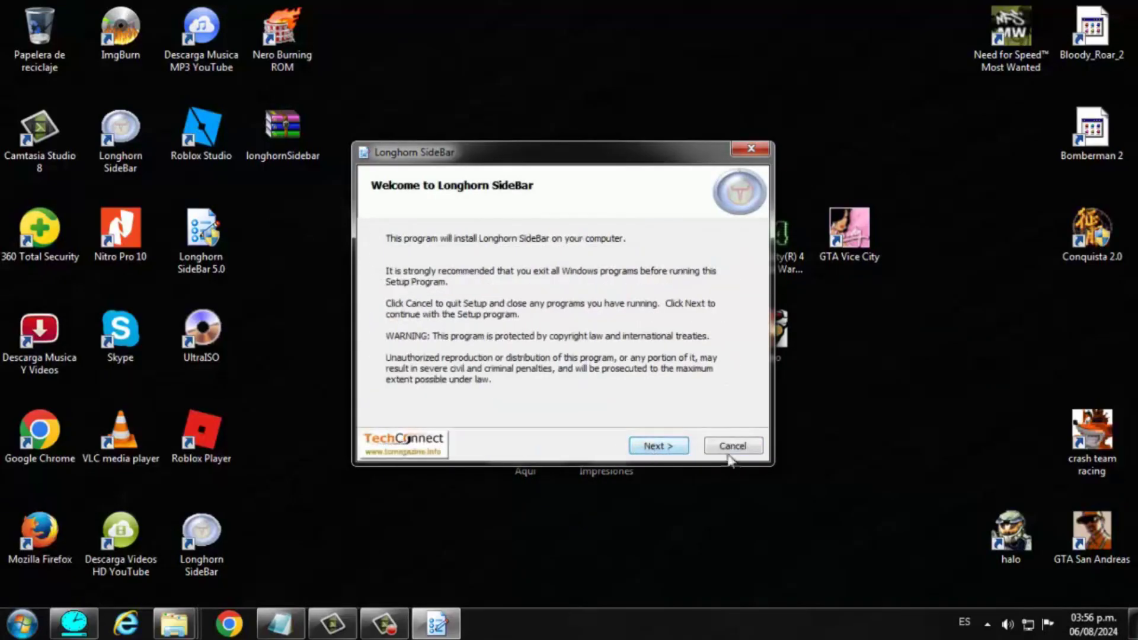
pyautogui.click(665, 451)
pyautogui.click(730, 447)
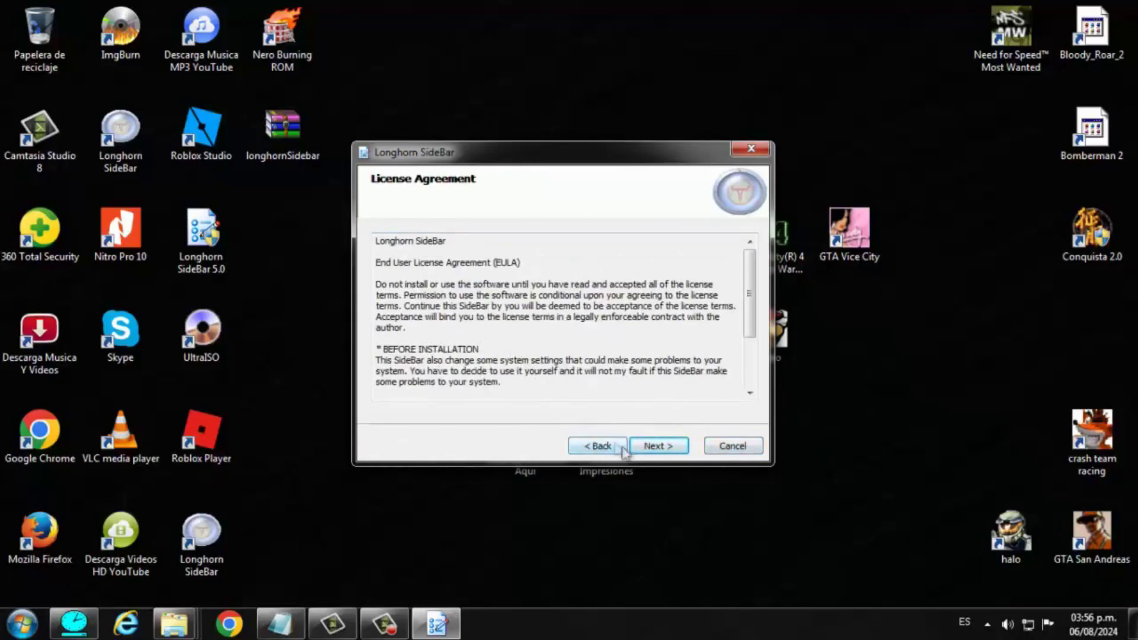
# Continue past the license agreement and setup information, install Longhorn SideBar, and finish the setup
pyautogui.click(649, 452)
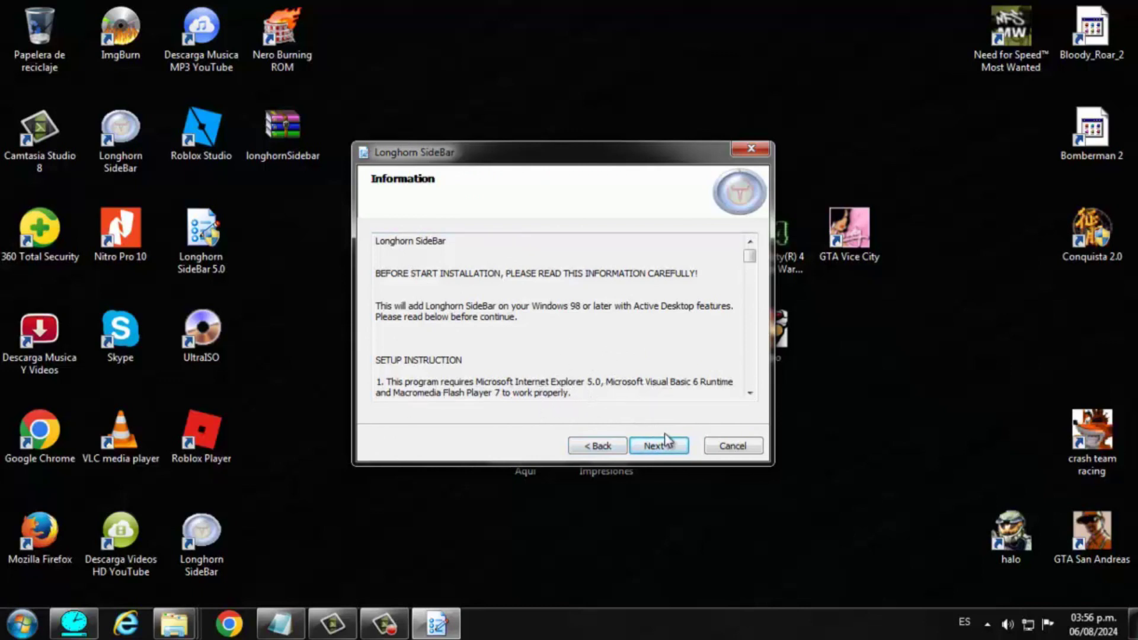
pyautogui.click(674, 449)
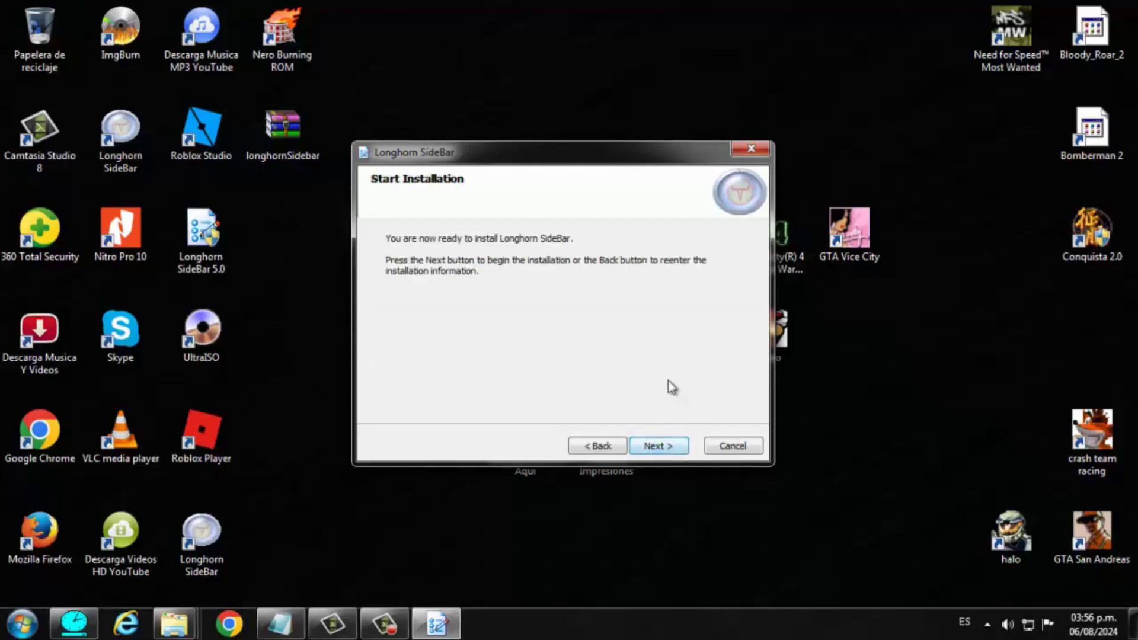
pyautogui.click(667, 449)
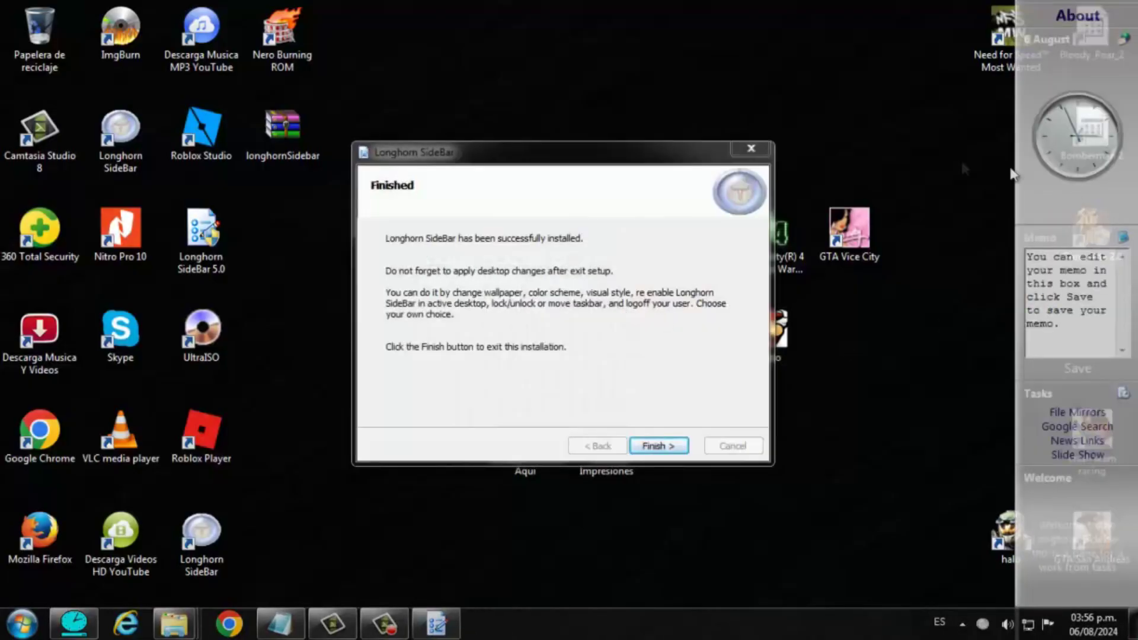
pyautogui.click(671, 453)
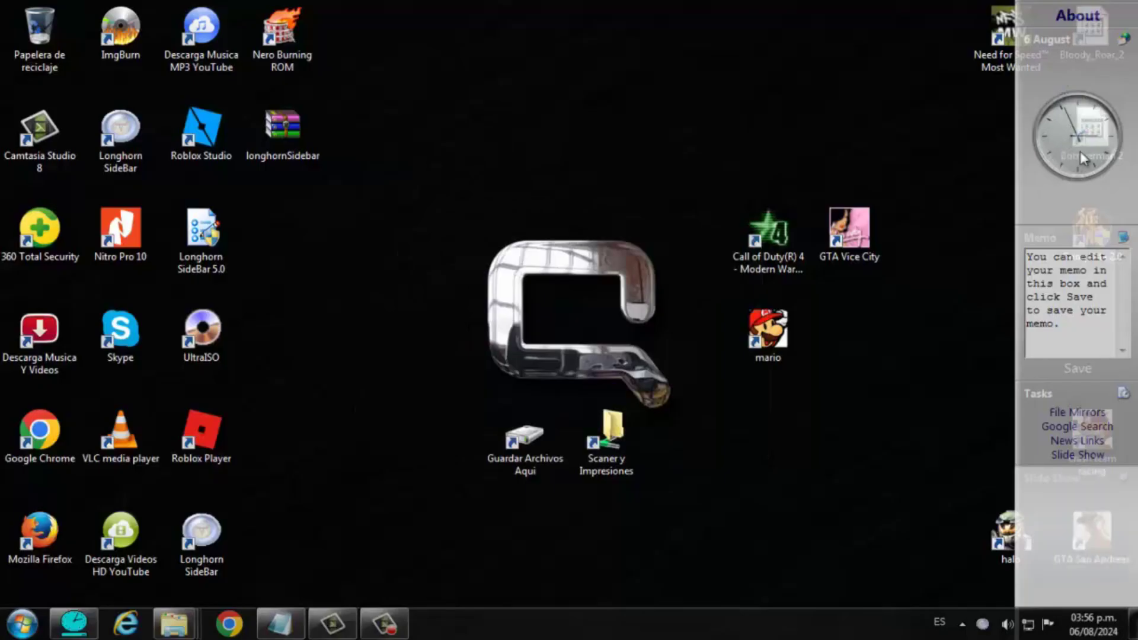
# Switch the sidebar's skin in turn to Aero PDC, Jade and Luna
pyautogui.rightClick(1083, 233)
pyautogui.moveTo(999, 297)
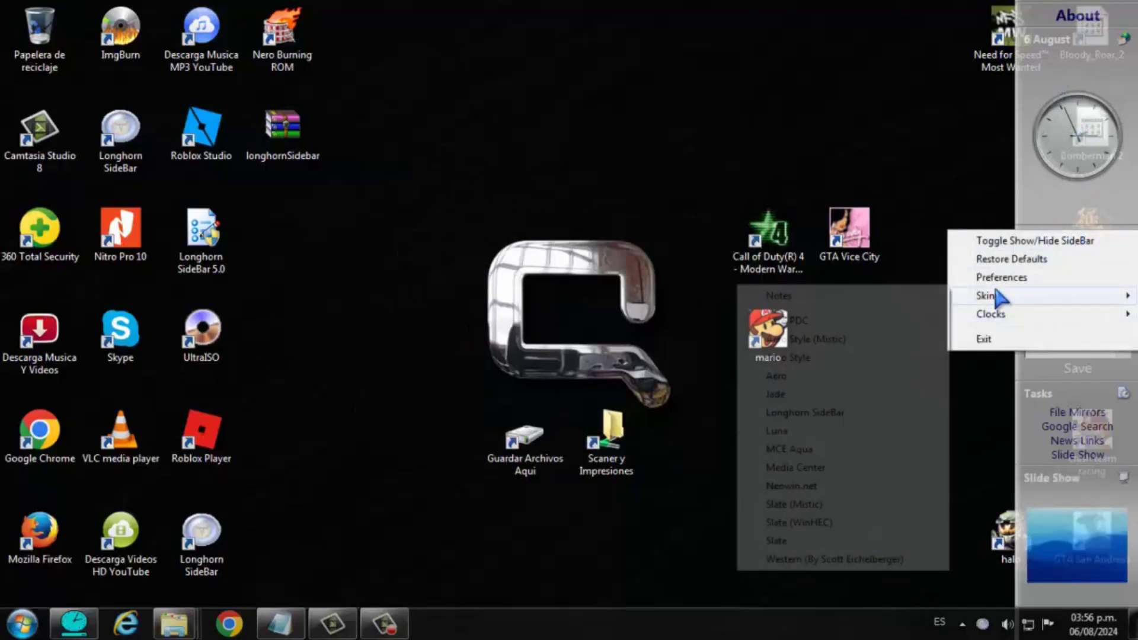
pyautogui.click(830, 322)
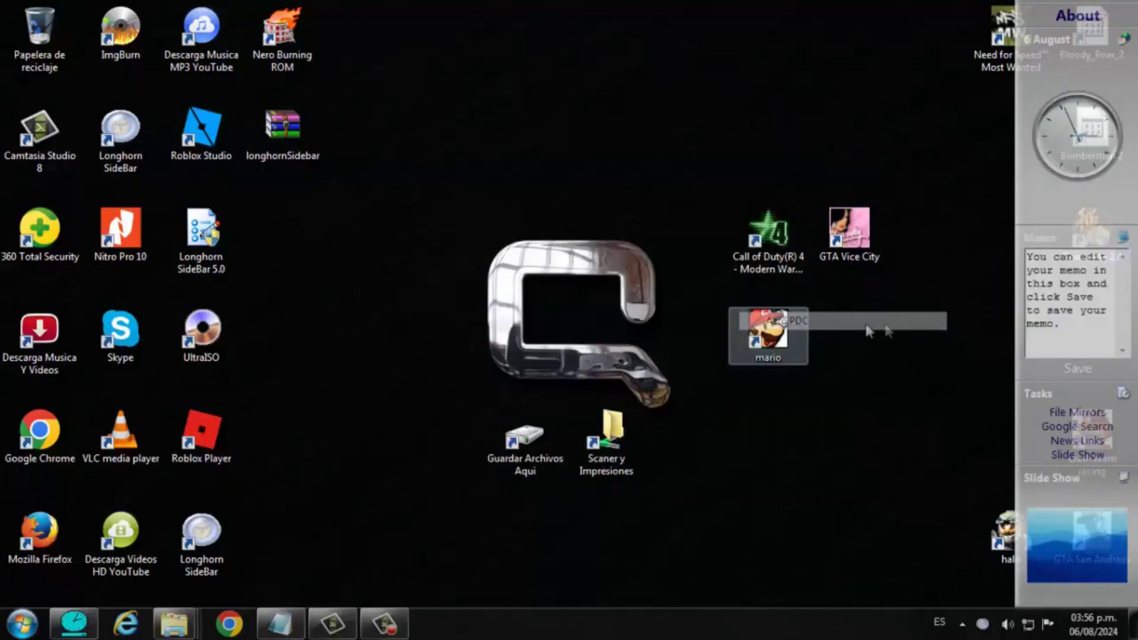
pyautogui.rightClick(1043, 196)
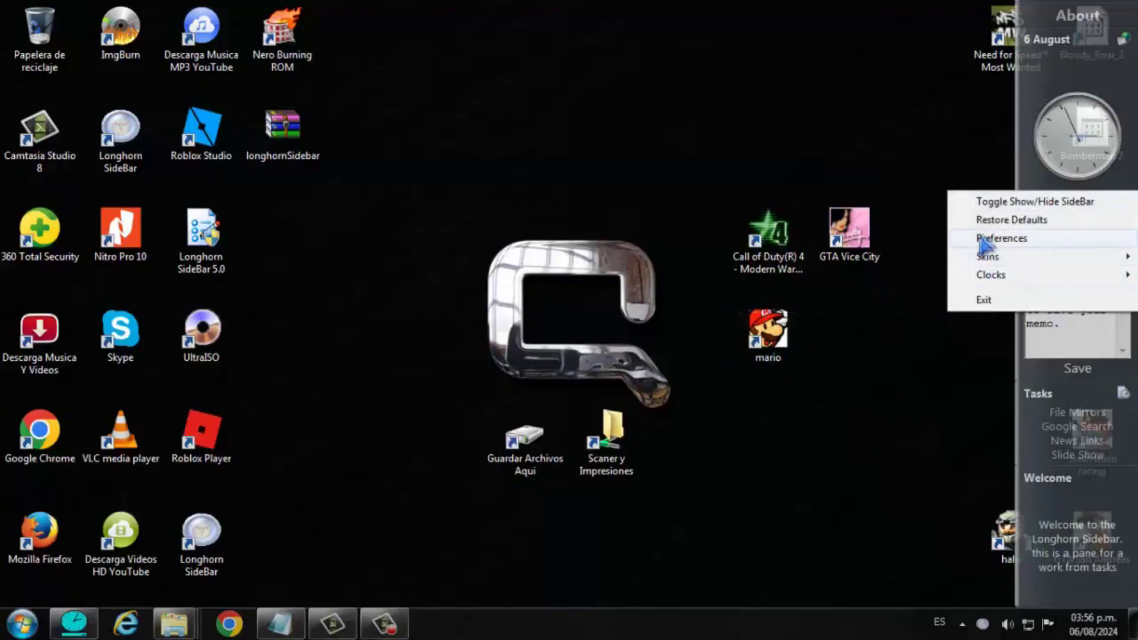
pyautogui.moveTo(1023, 260)
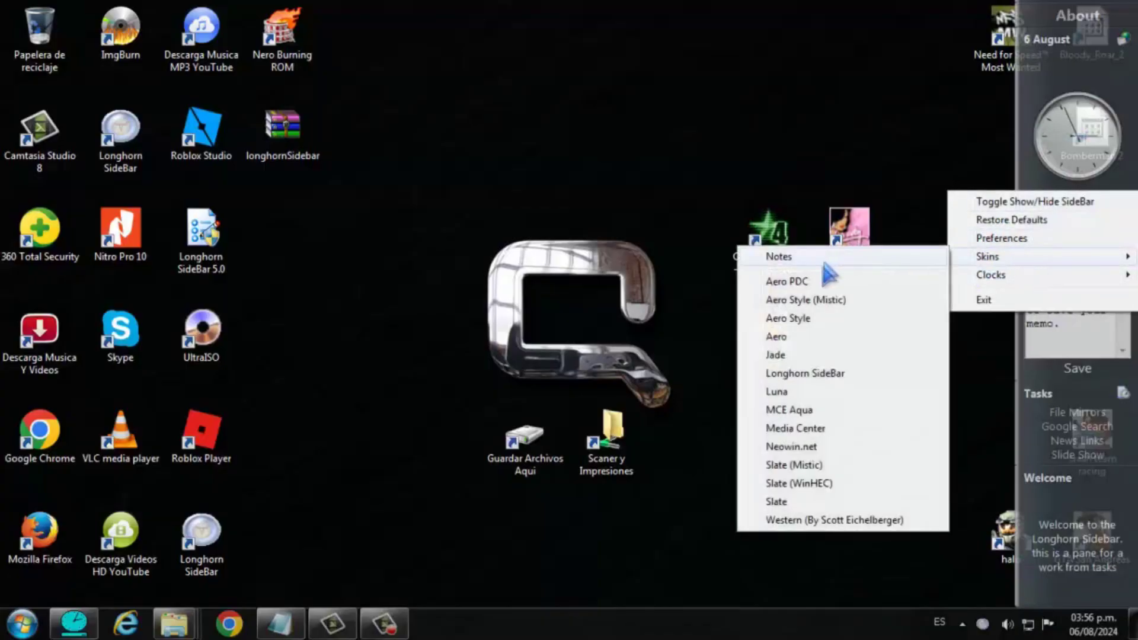
pyautogui.click(800, 354)
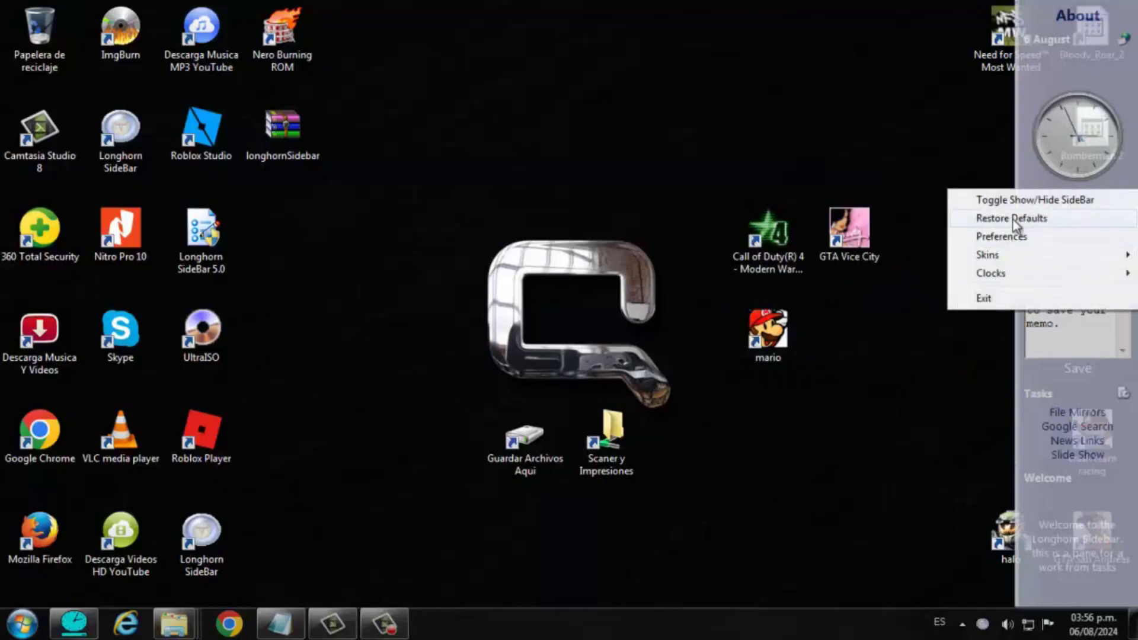
pyautogui.moveTo(1014, 264)
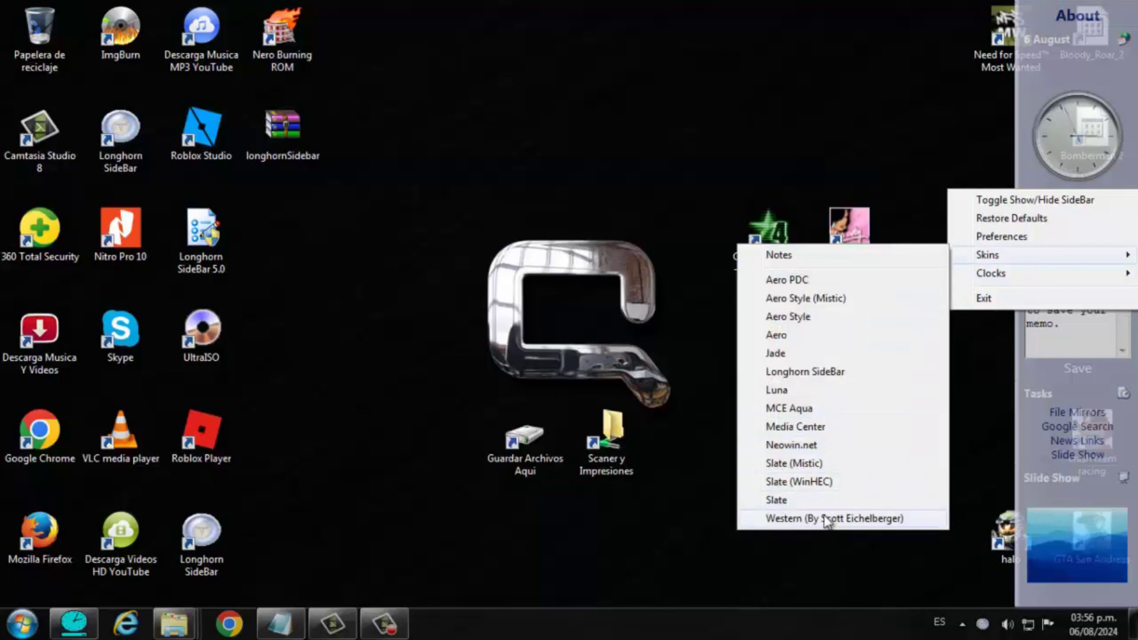
pyautogui.click(888, 387)
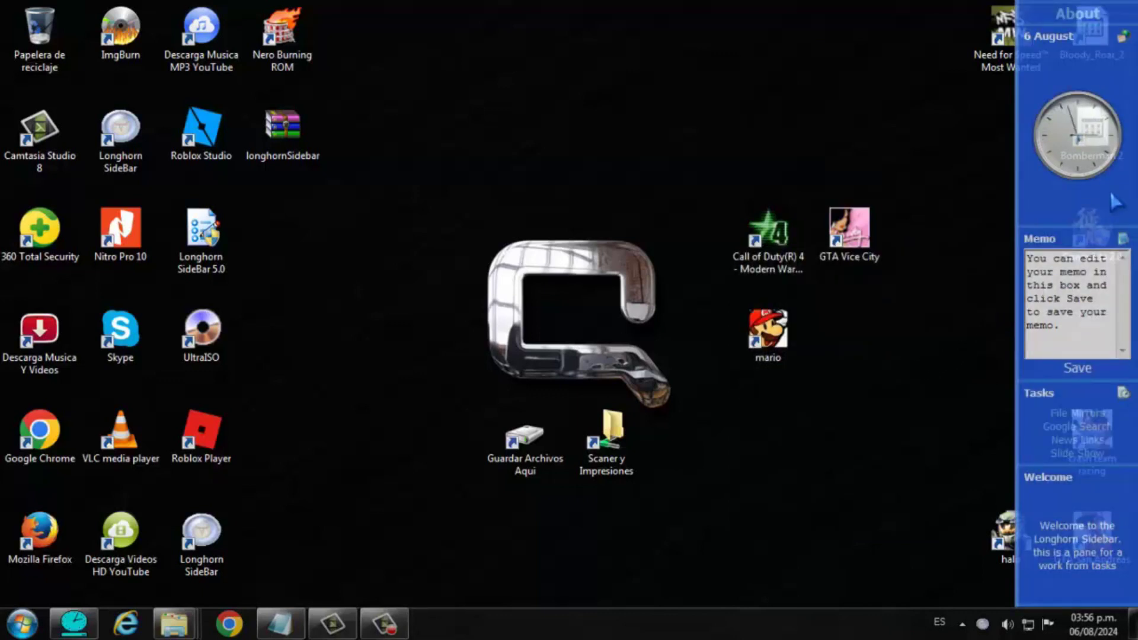
# Open the list of available clock styles for the sidebar
pyautogui.rightClick(1101, 207)
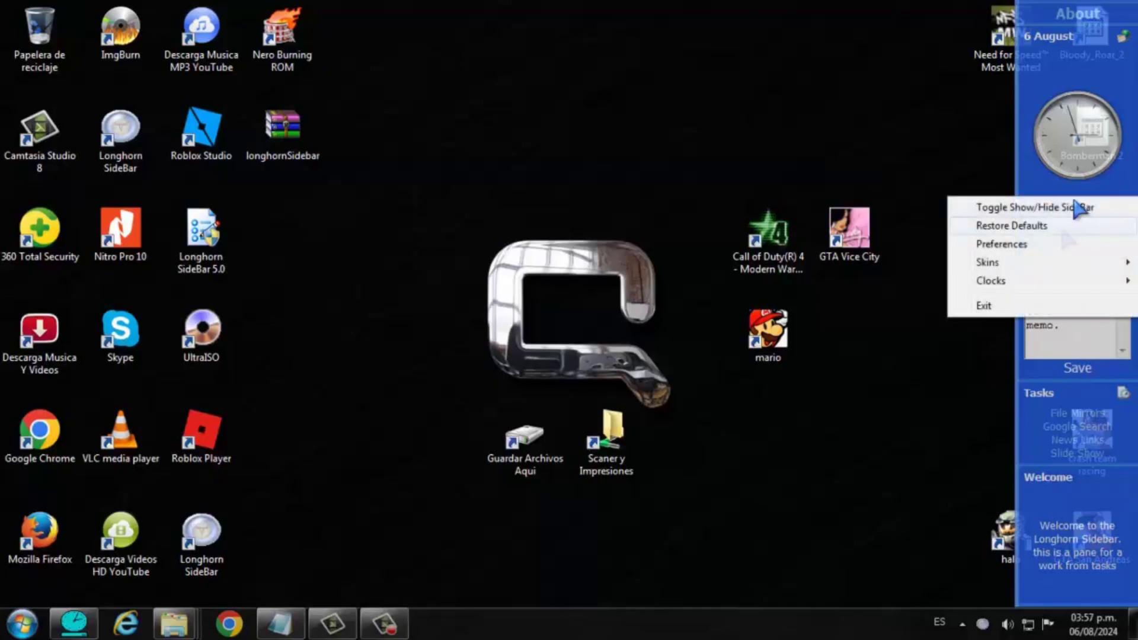
pyautogui.moveTo(1011, 281)
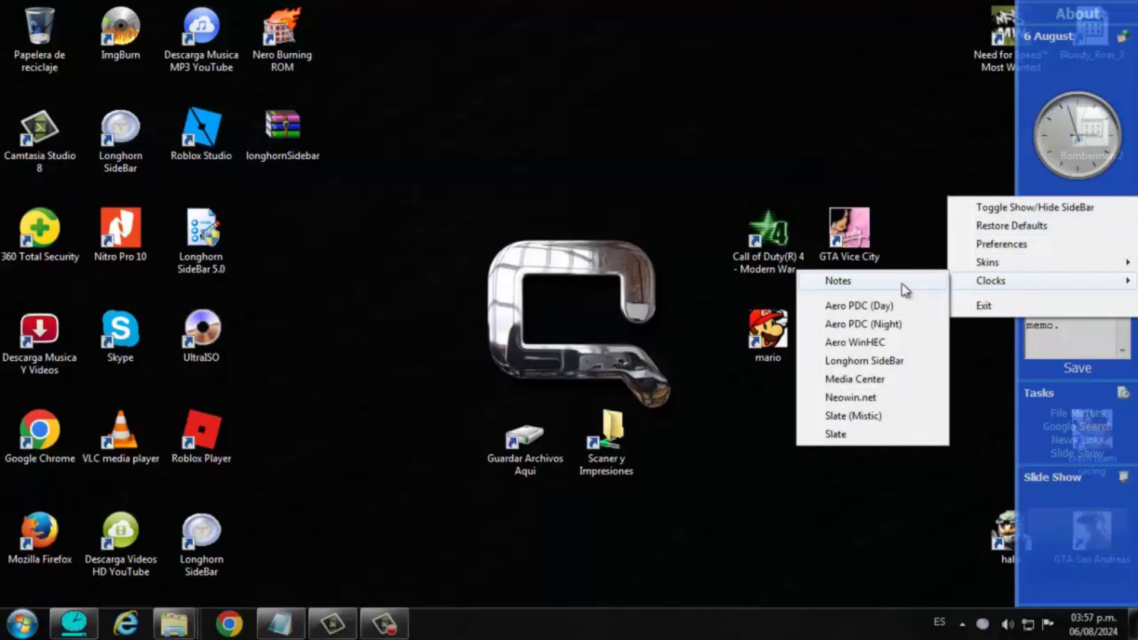
# Try the Aero PDC (Day) clock on the sidebar, followed by the Aero PDC (Night) clock
pyautogui.click(856, 305)
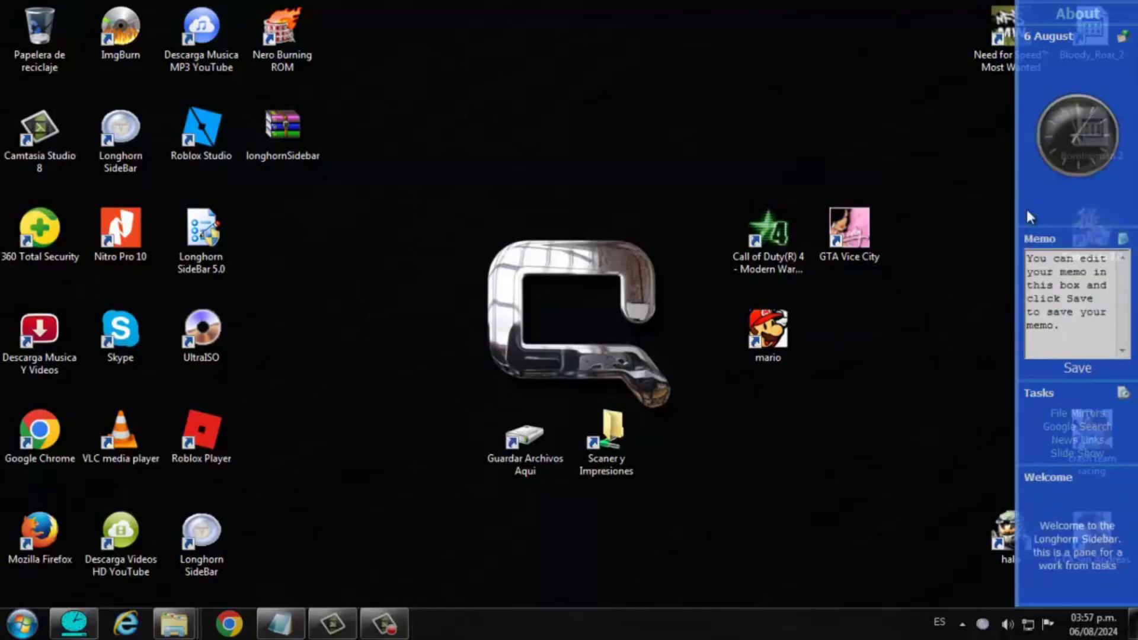
pyautogui.rightClick(1052, 208)
pyautogui.moveTo(984, 285)
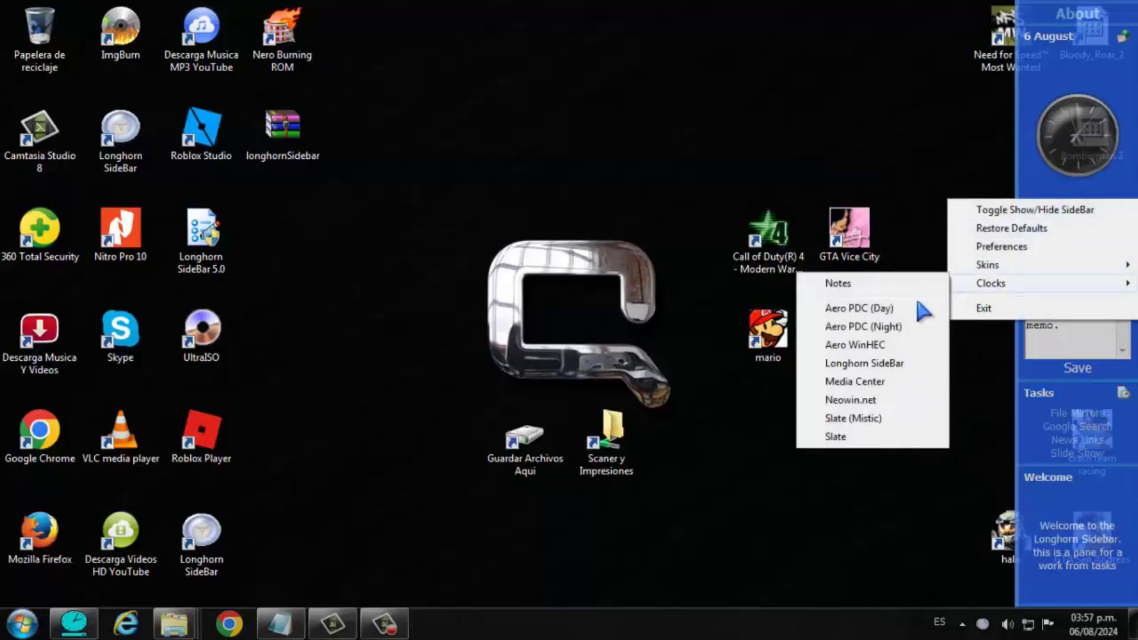
pyautogui.click(883, 327)
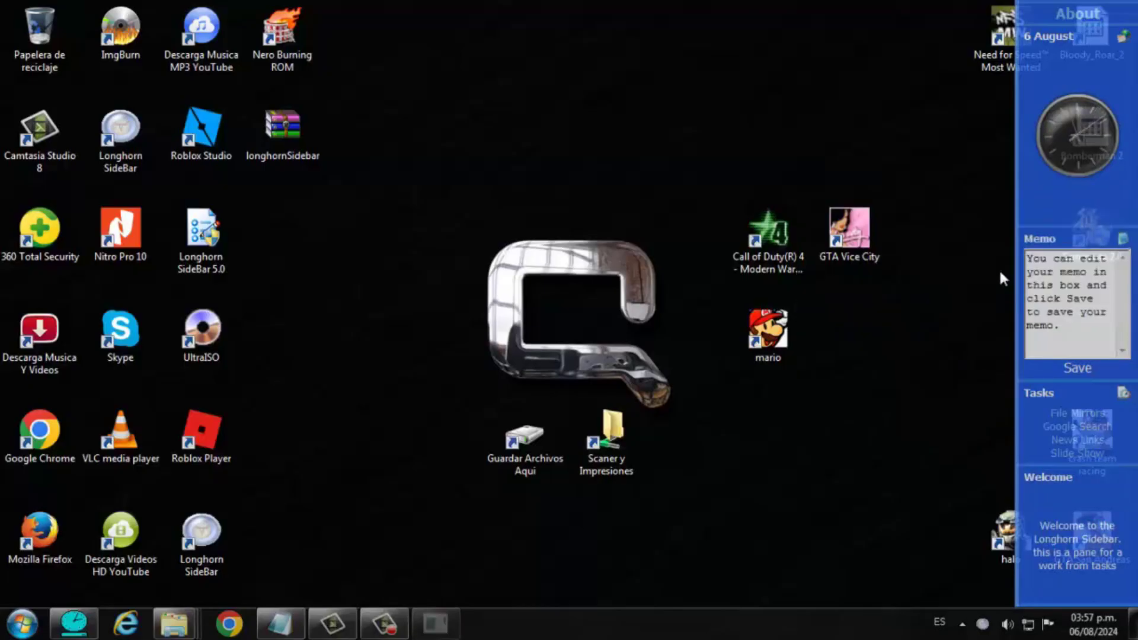
# Try the Slate (Mistic) clock on the sidebar, followed by the plain Slate clock
pyautogui.rightClick(1064, 208)
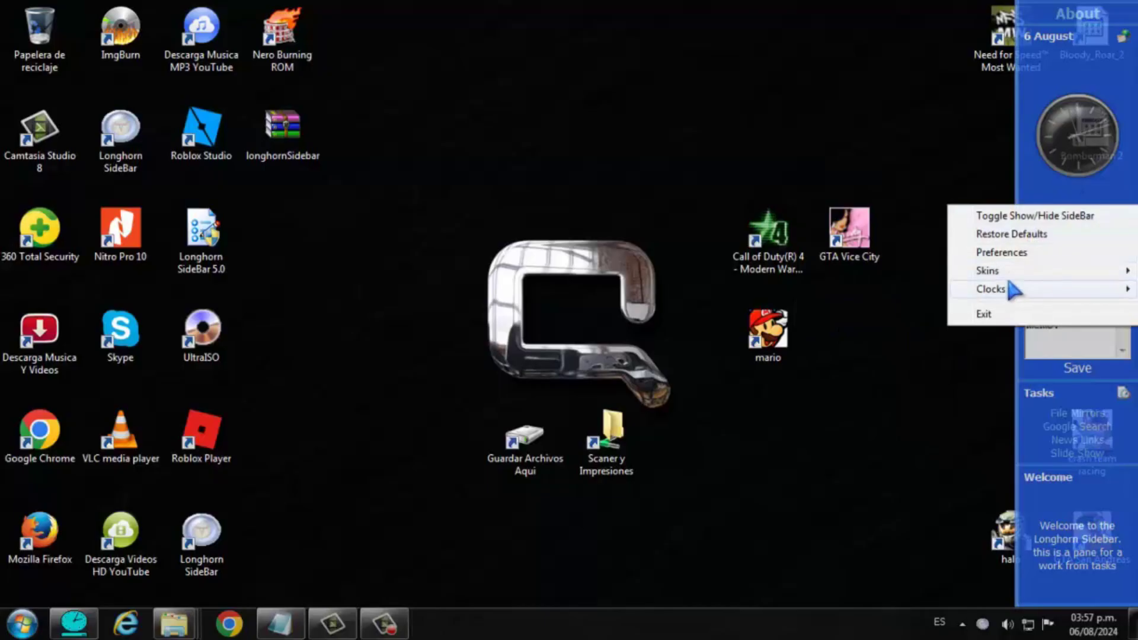
pyautogui.moveTo(996, 274)
pyautogui.moveTo(1001, 294)
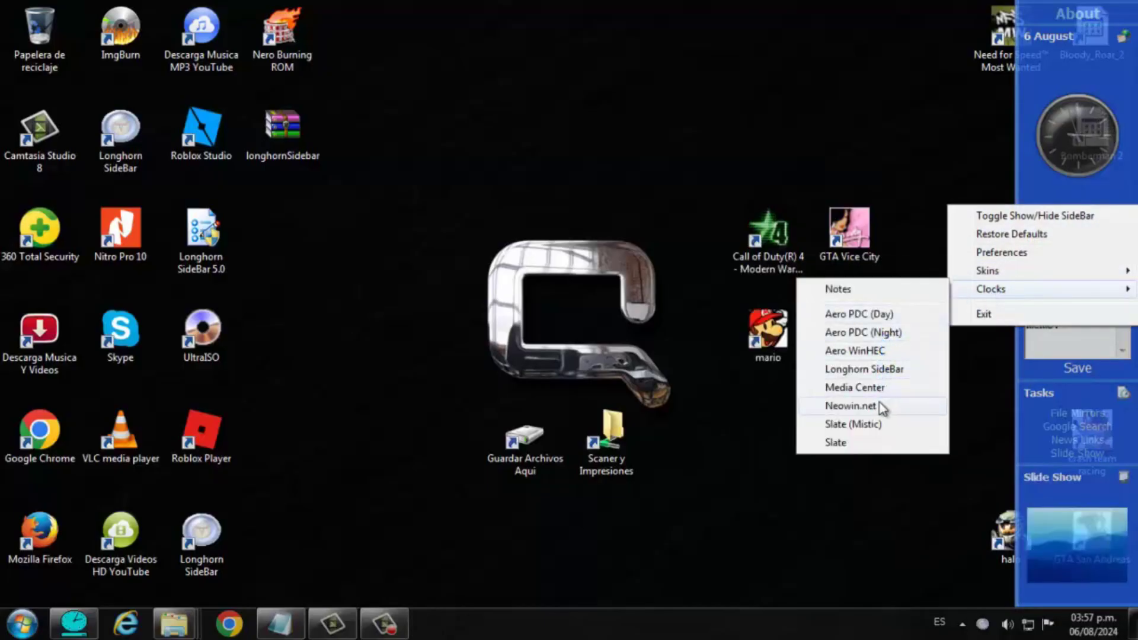
pyautogui.click(861, 424)
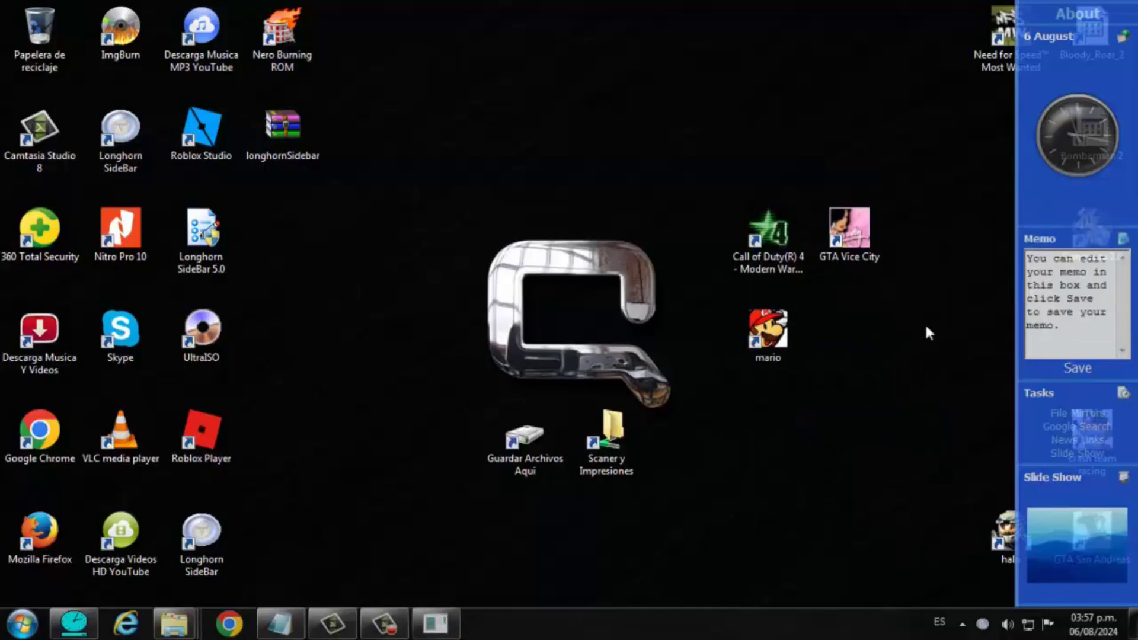
pyautogui.rightClick(1054, 150)
pyautogui.moveTo(994, 237)
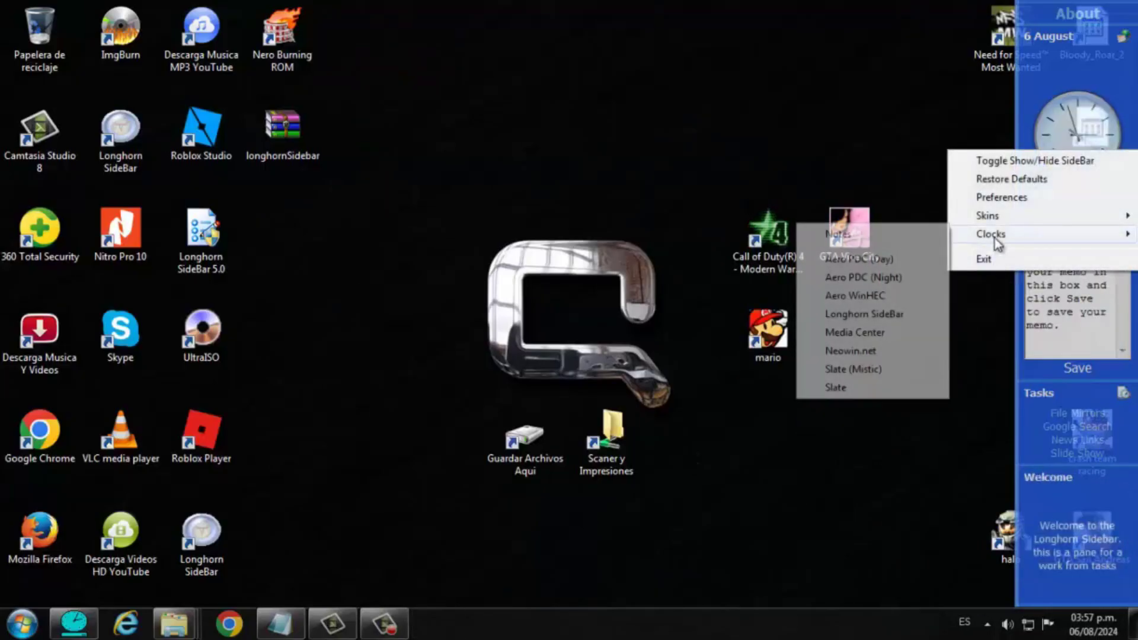
pyautogui.click(871, 386)
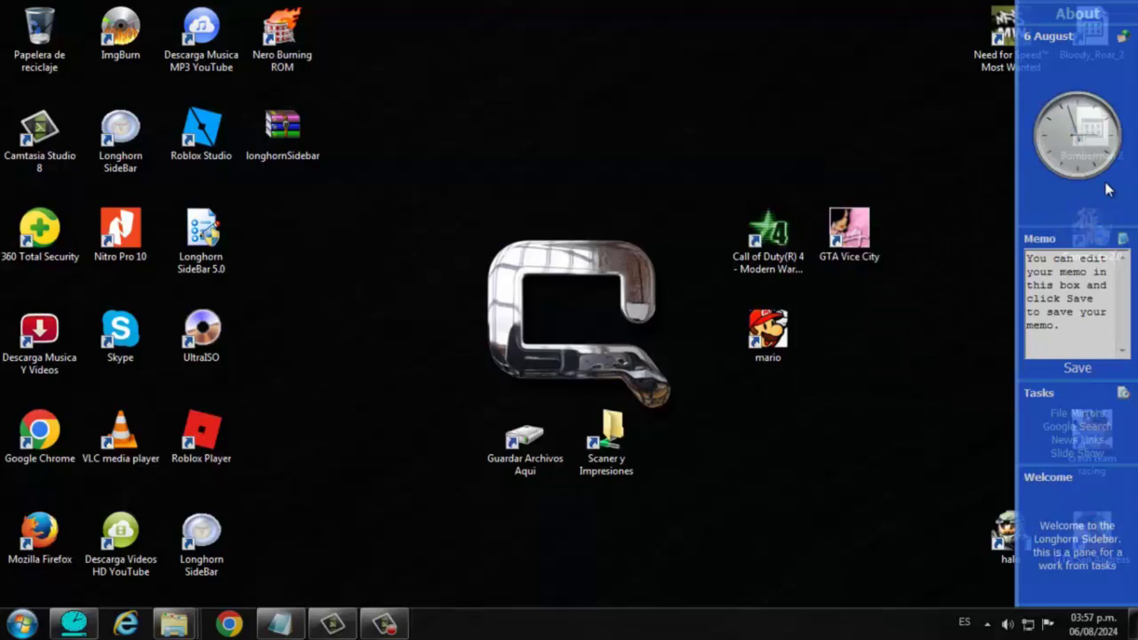
# Set the sidebar's clock style to Slate (Mistic)
pyautogui.rightClick(1050, 194)
pyautogui.moveTo(996, 278)
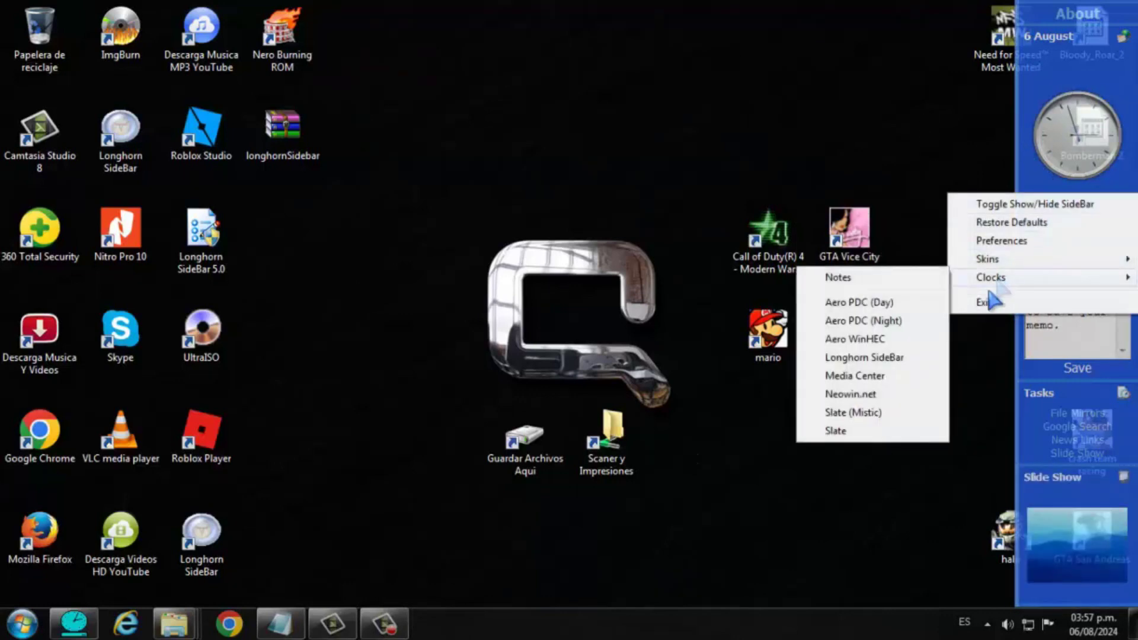
pyautogui.click(854, 413)
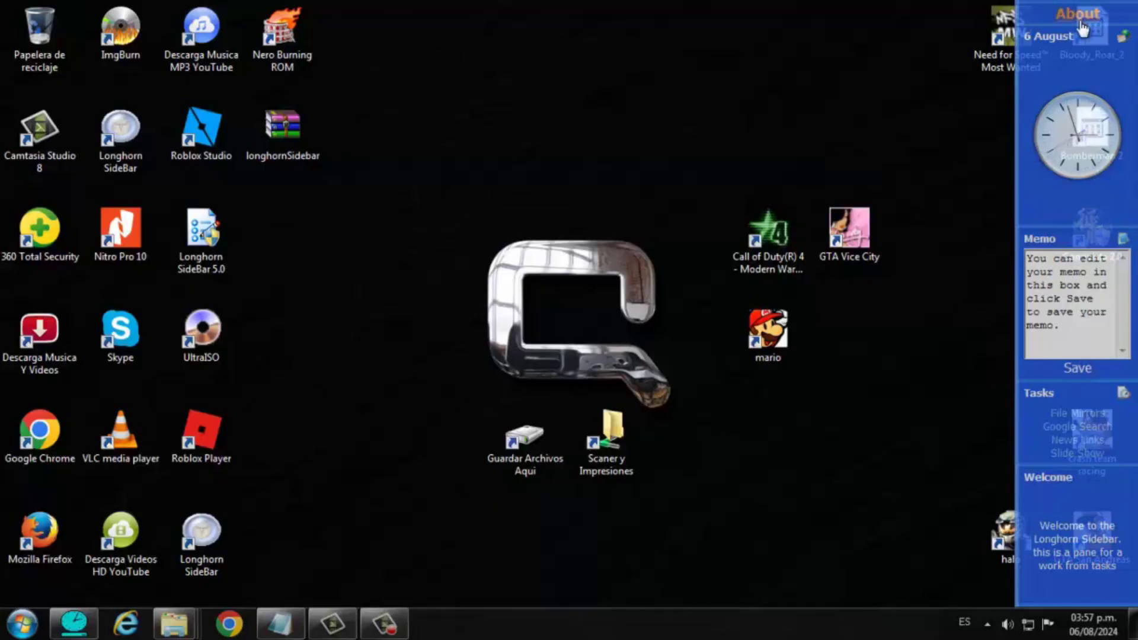
# View the sidebar's About information and go back to the main sidebar view
pyautogui.hotkey('ctrl', 'a')
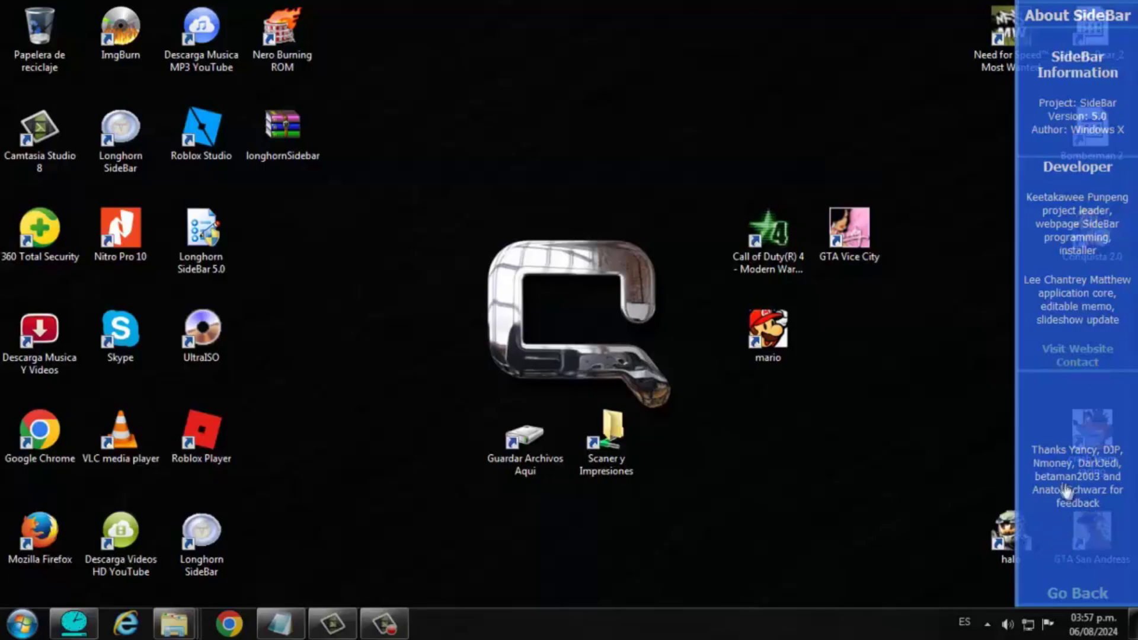
pyautogui.click(1064, 595)
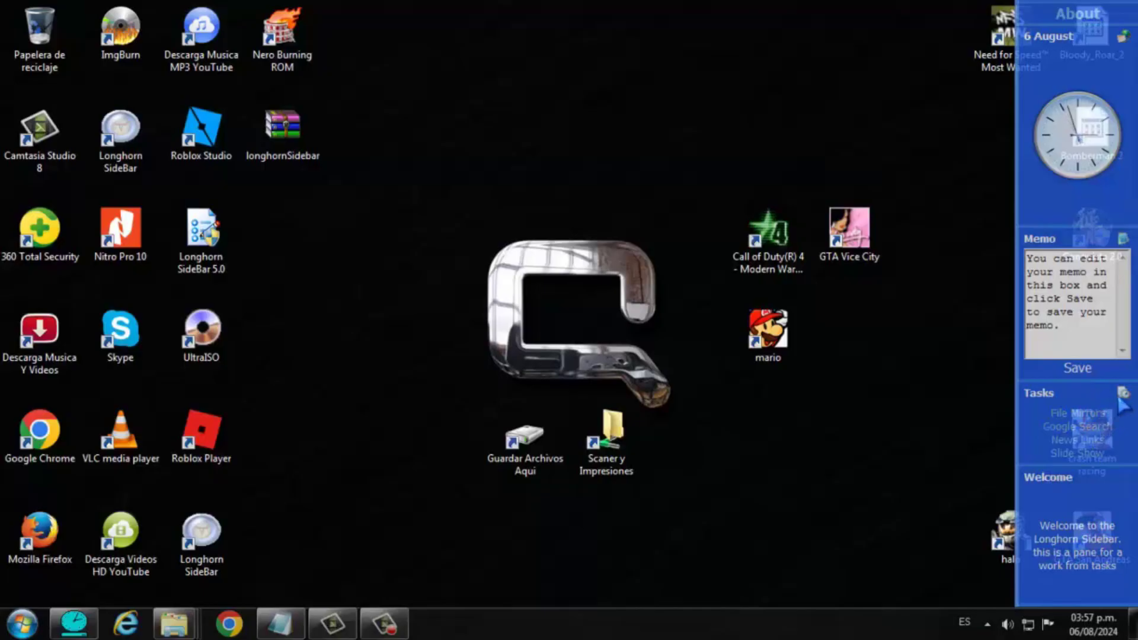
# Look through the sidebar's Slide Show, File Mirrors, Google Search and News Links tasks, ending on Slide Show
pyautogui.click(1077, 453)
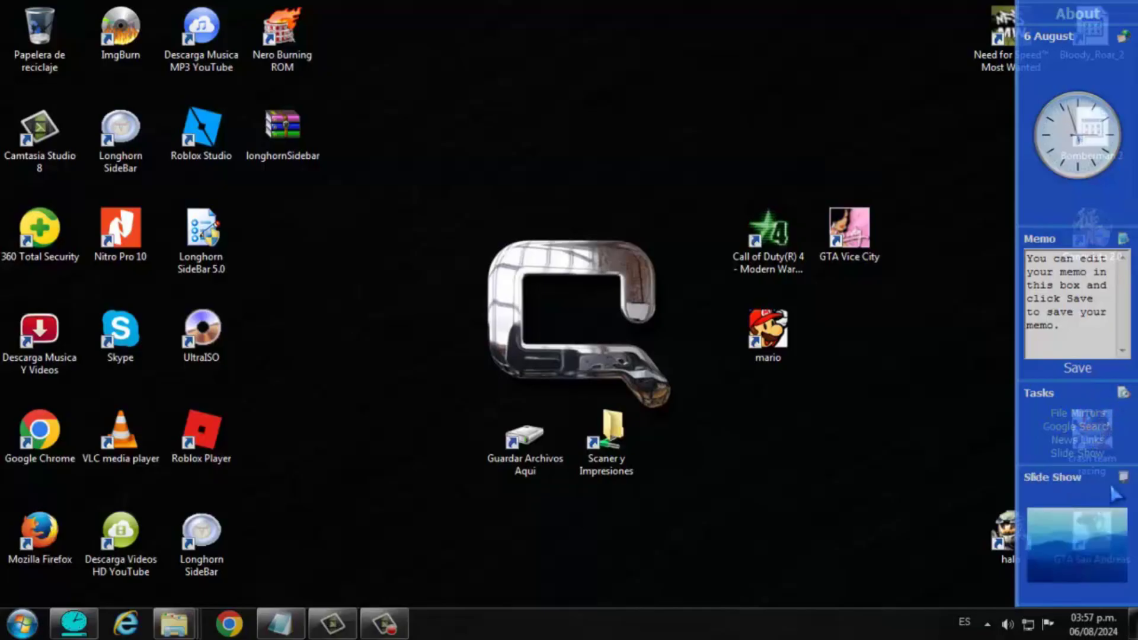
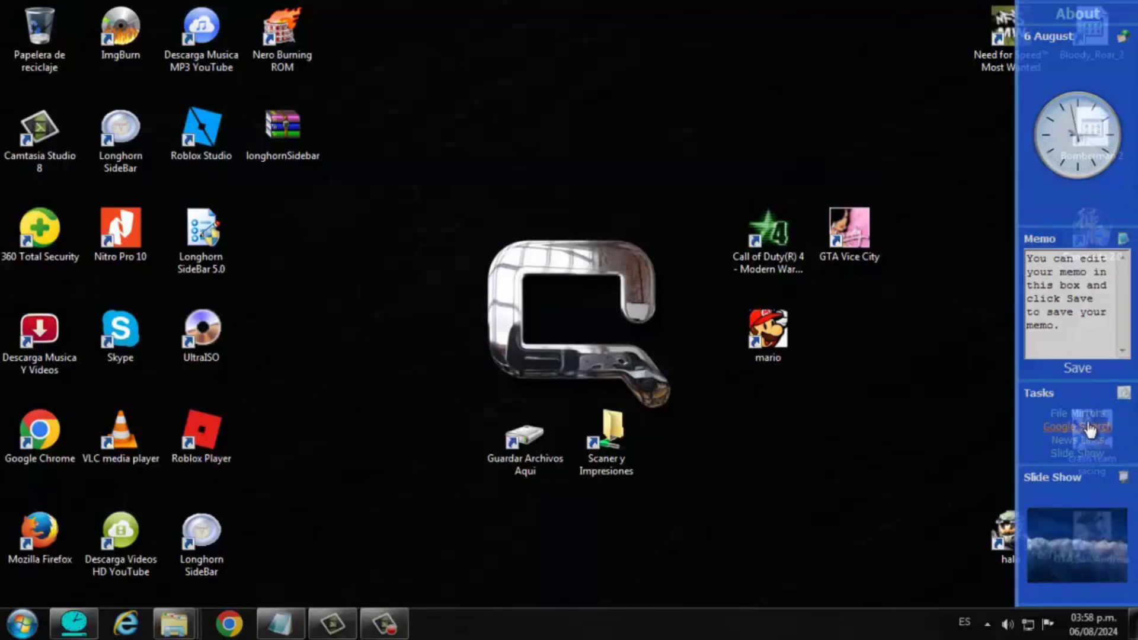
pyautogui.click(1089, 415)
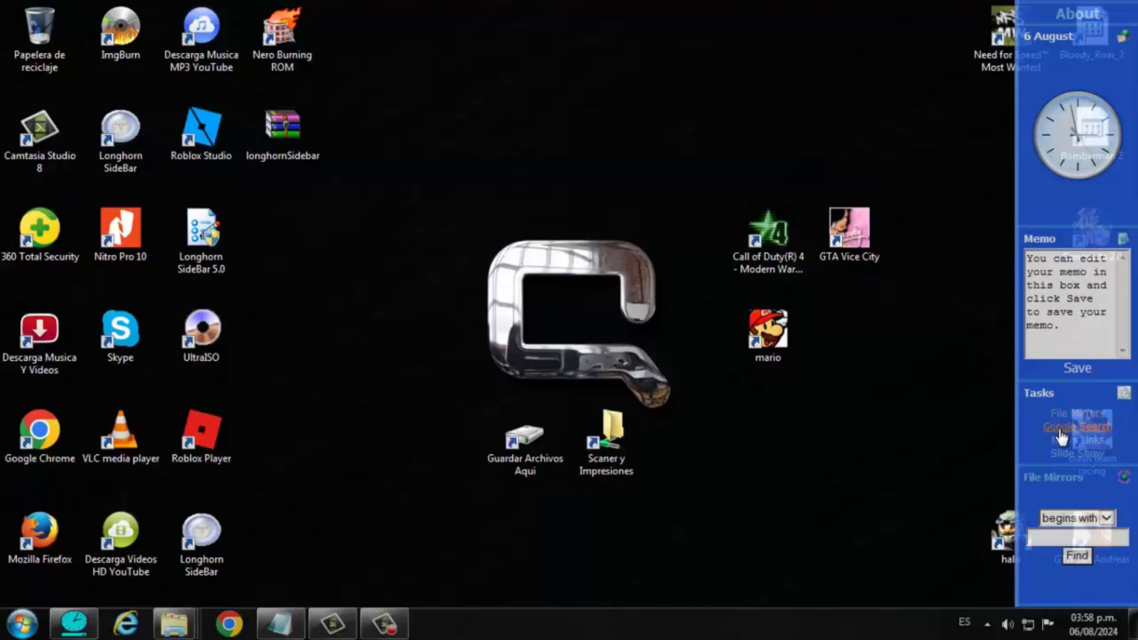
pyautogui.click(1060, 428)
pyautogui.click(1073, 444)
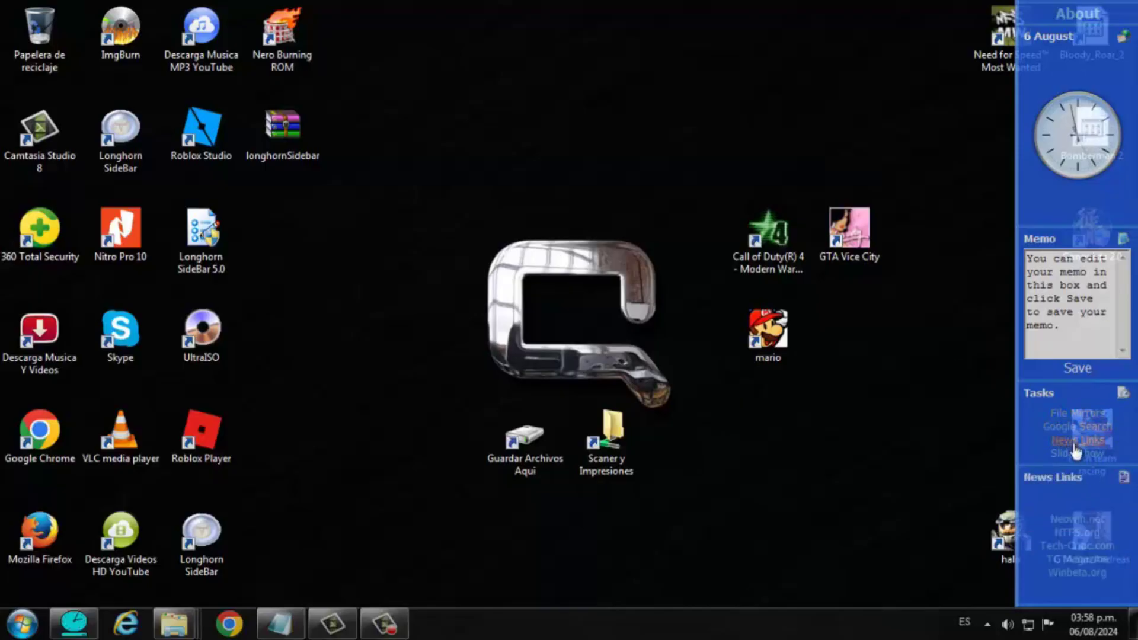
pyautogui.click(1067, 454)
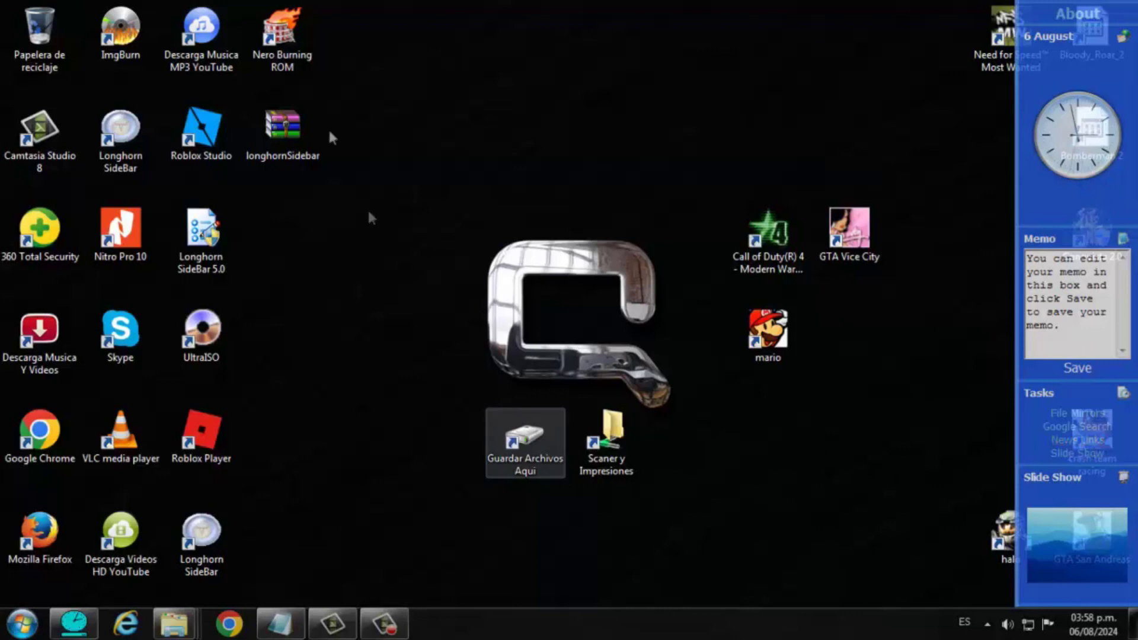
# Hide the sidebar and bring up the Longhorn tile from the hidden notification icons
pyautogui.rightClick(1051, 184)
pyautogui.click(1034, 201)
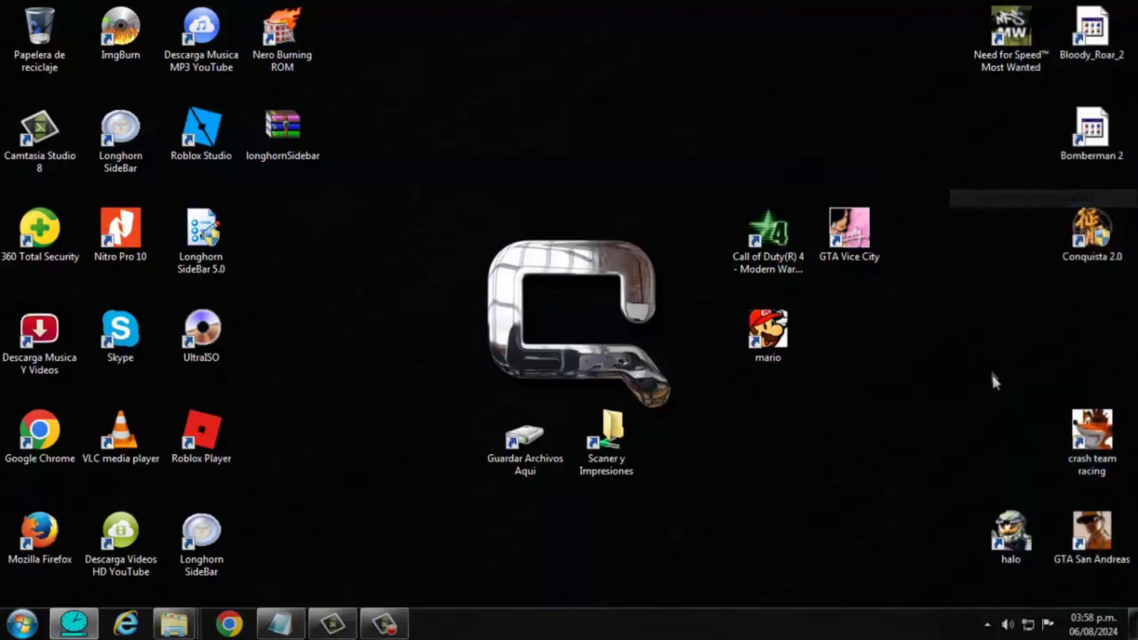
pyautogui.click(987, 624)
pyautogui.click(961, 539)
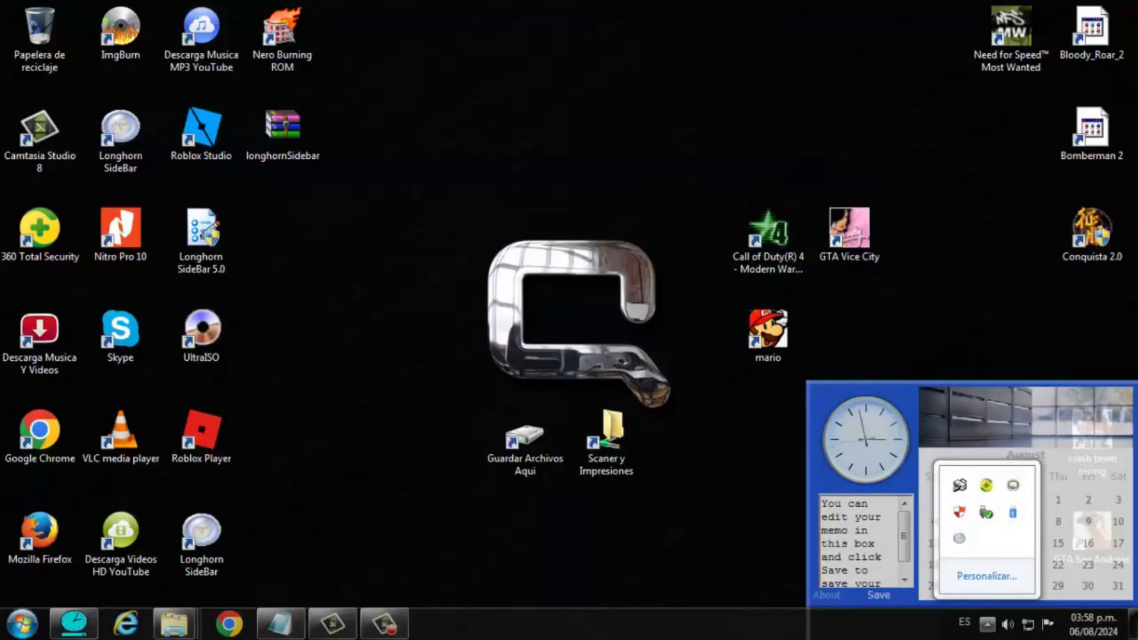
pyautogui.click(987, 624)
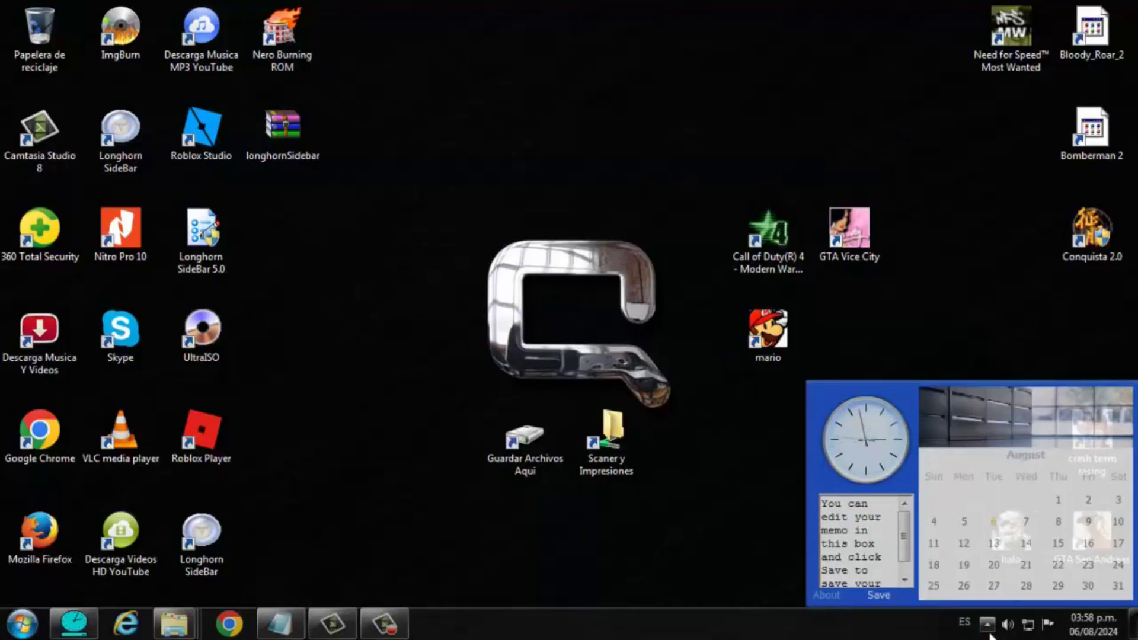
# Look over the tile, view its About information, and return to its main view
pyautogui.scroll(-1, 900, 560)
pyautogui.scroll(1, 866, 563)
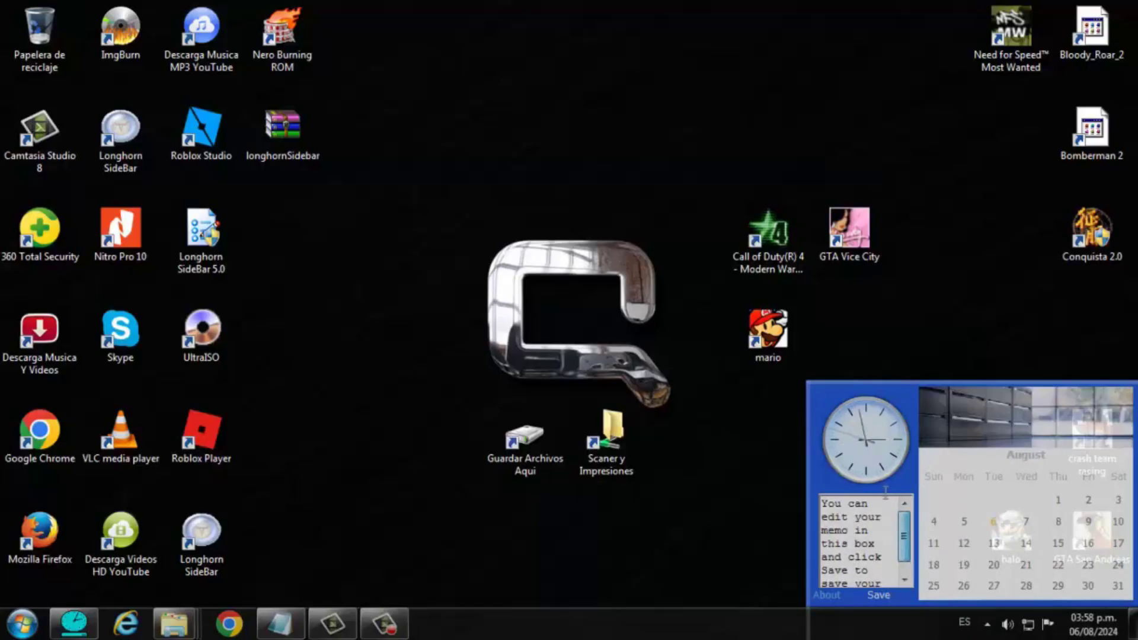
pyautogui.click(824, 595)
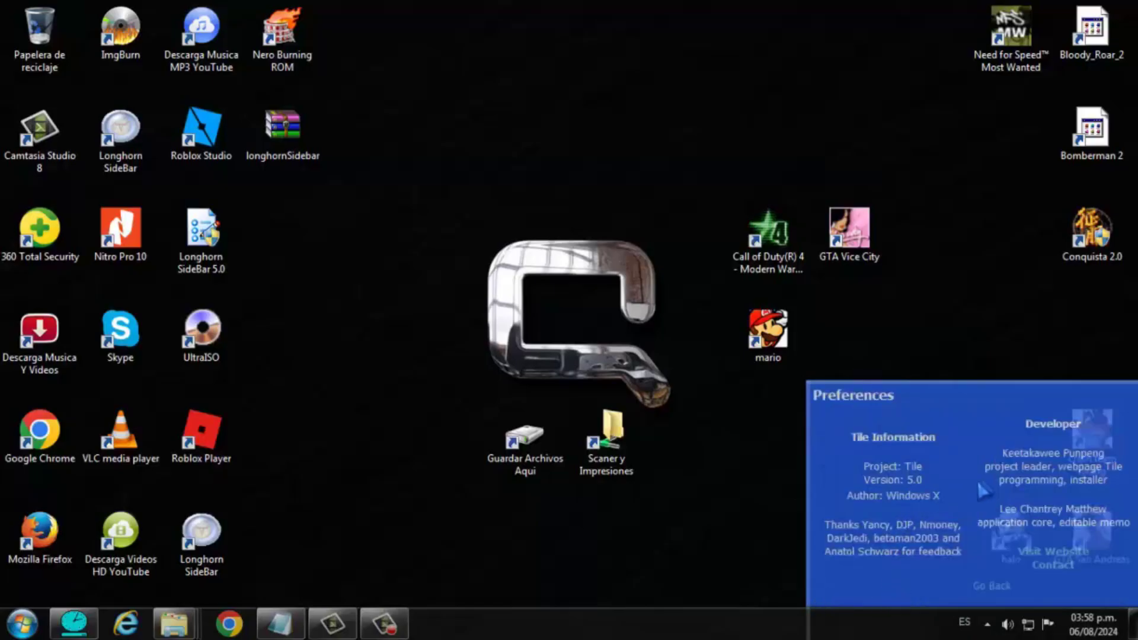
pyautogui.click(984, 587)
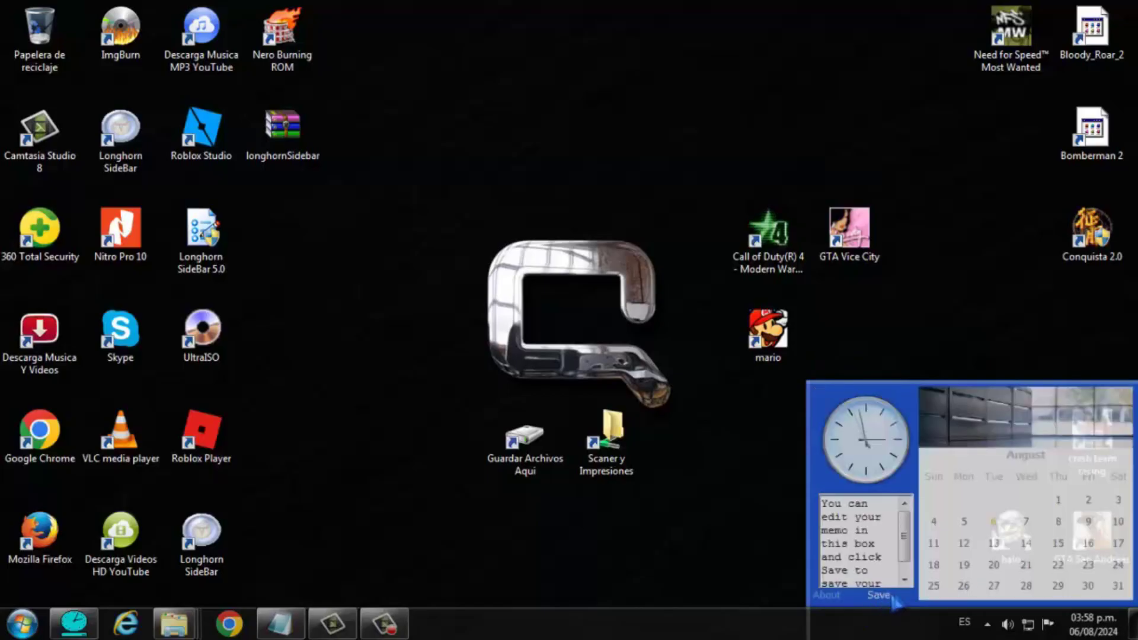
# Exit the tile and dismiss the program compatibility assistant without reinstalling
pyautogui.rightClick(864, 396)
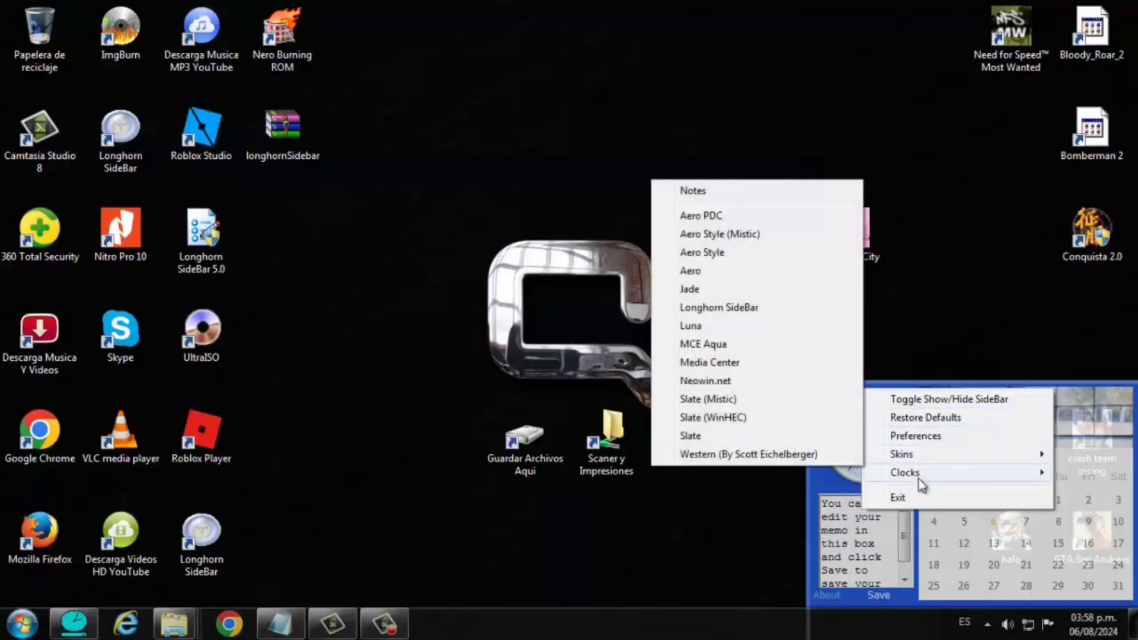
pyautogui.click(898, 497)
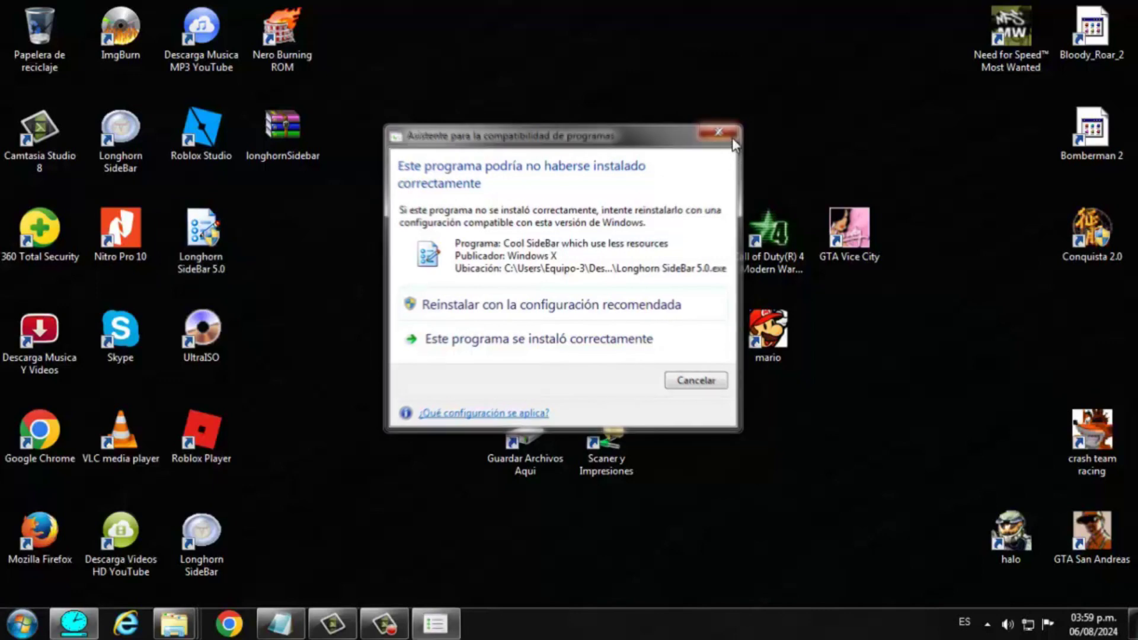
pyautogui.click(733, 141)
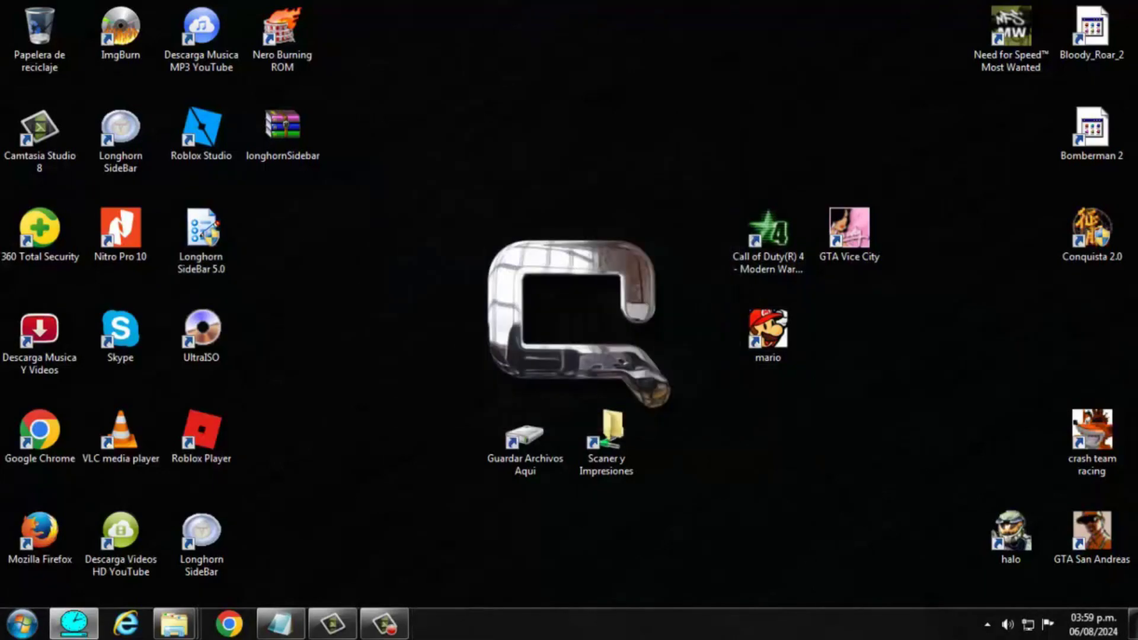
# Run the Longhorn SideBar desktop shortcut beside Camtasia Studio 8 as administrator
pyautogui.rightClick(117, 146)
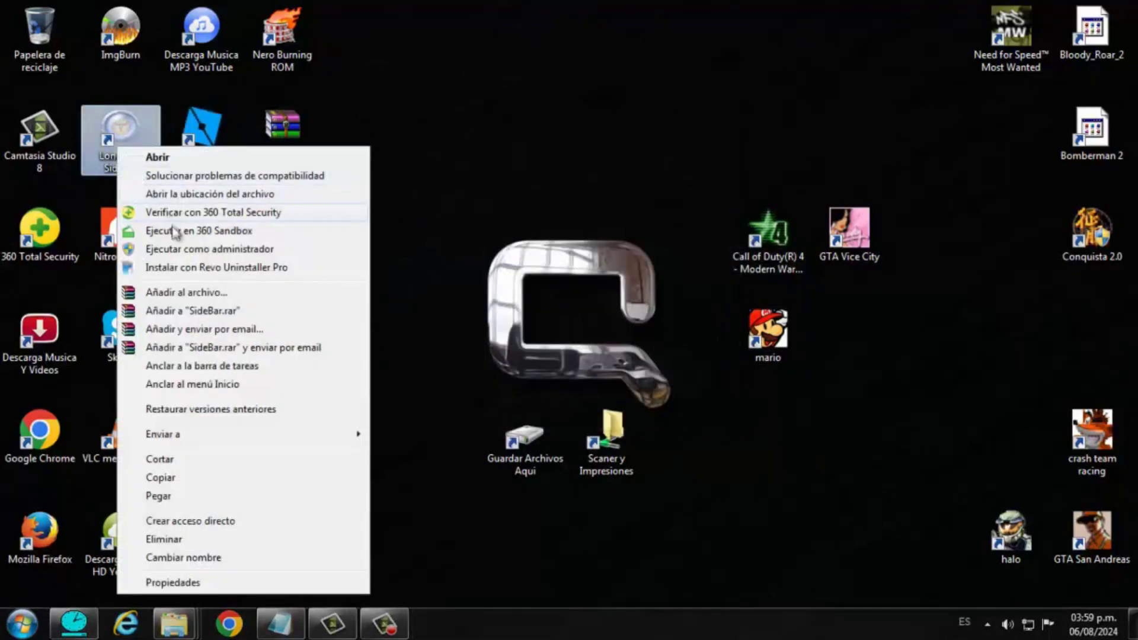
pyautogui.click(178, 249)
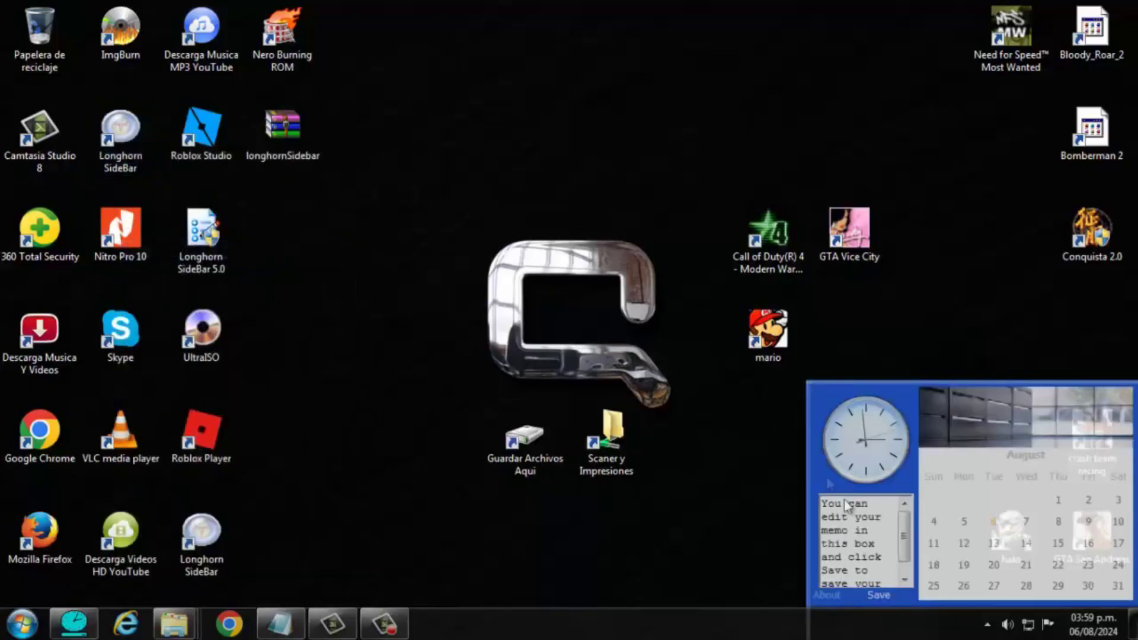
# Hide the tile and show it again from the hidden notification icons
pyautogui.rightClick(863, 402)
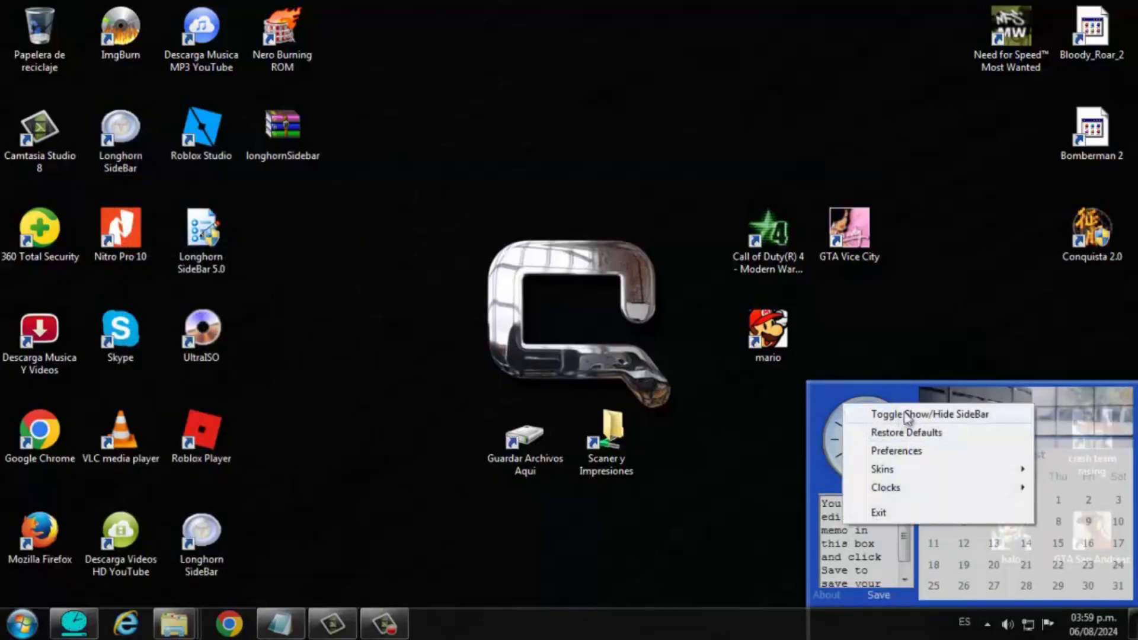
pyautogui.click(906, 413)
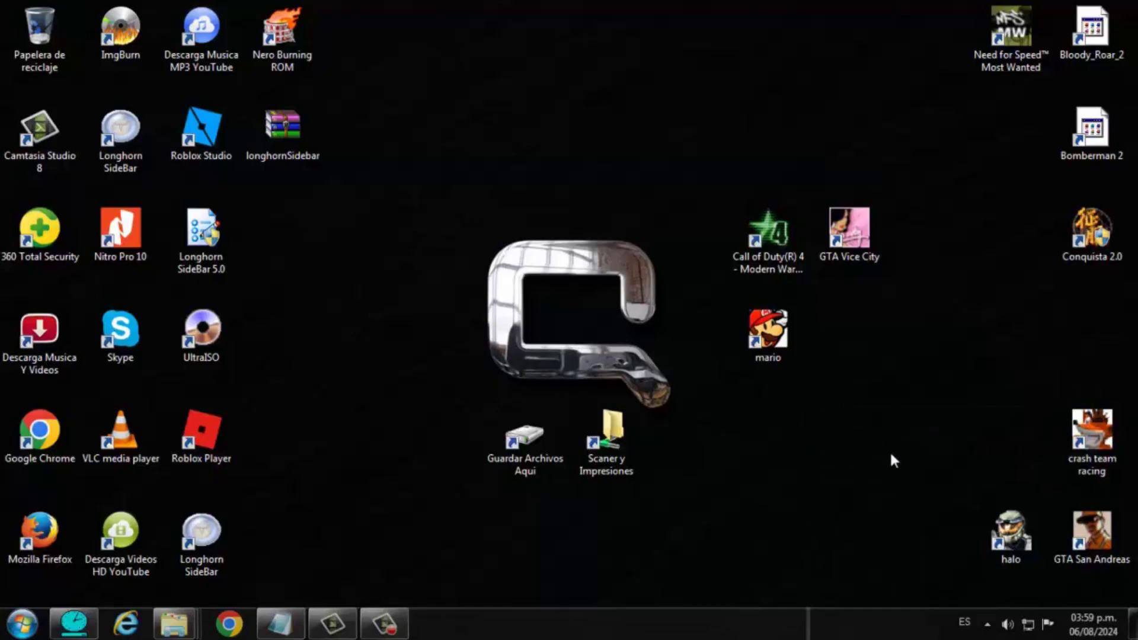
pyautogui.click(988, 625)
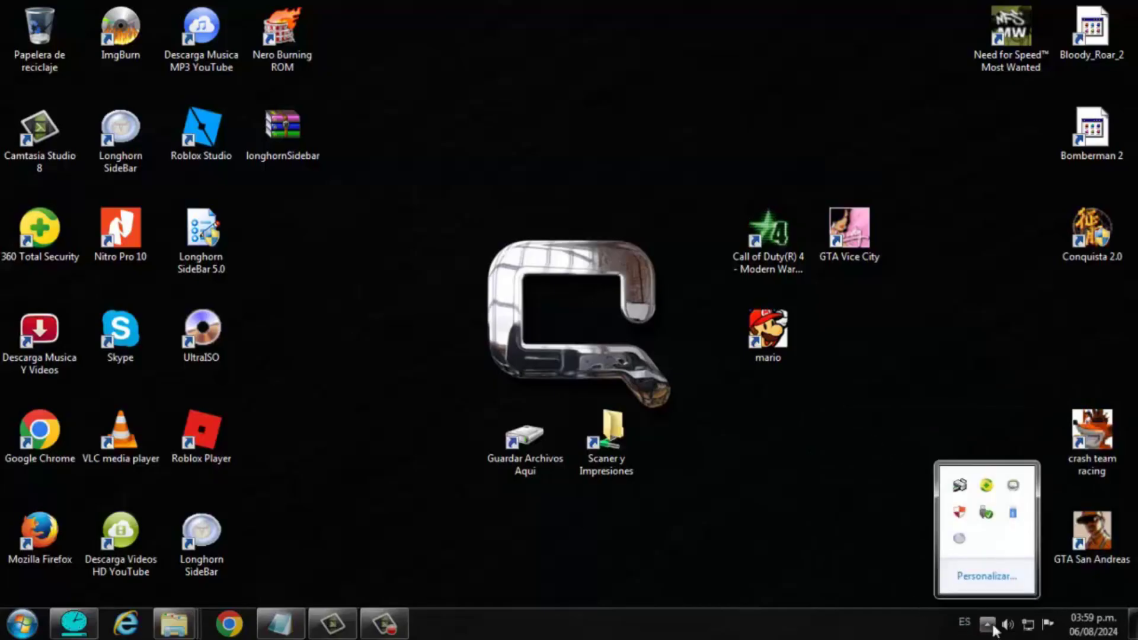
pyautogui.click(959, 539)
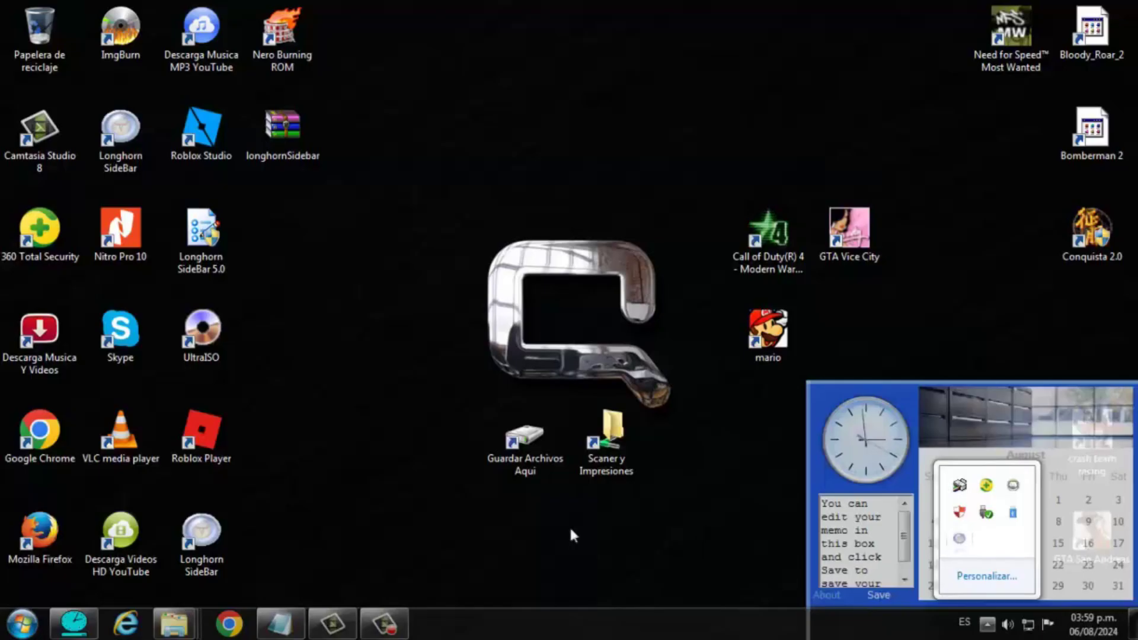
# Use Toggle Show/Hide SideBar on the tile to display the full-height sidebar alongside it
pyautogui.rightClick(882, 425)
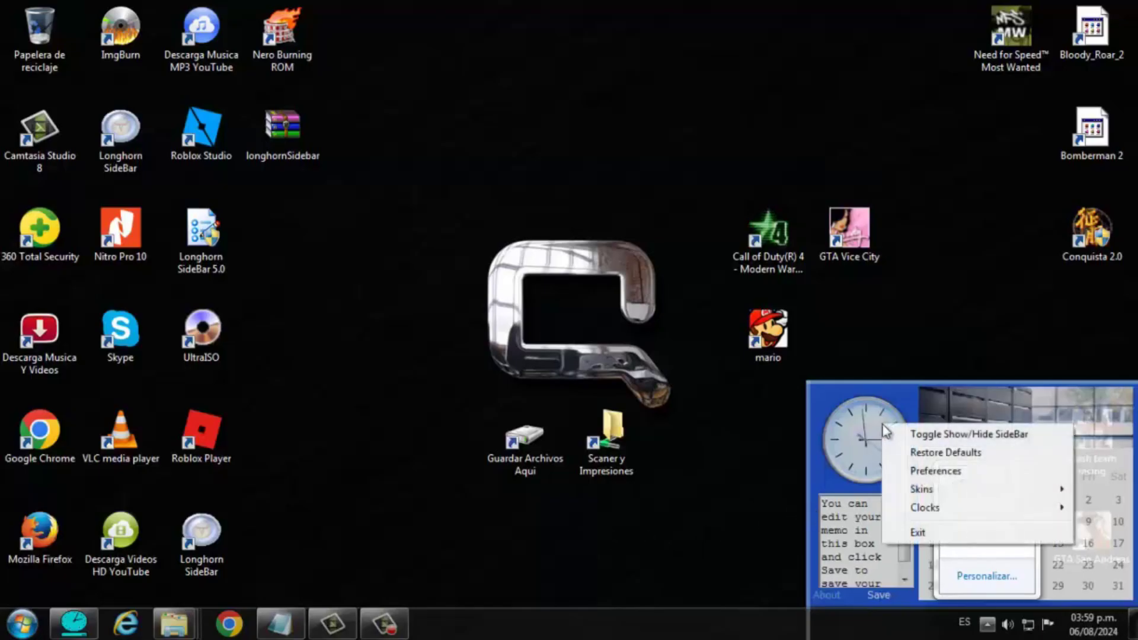
pyautogui.click(953, 435)
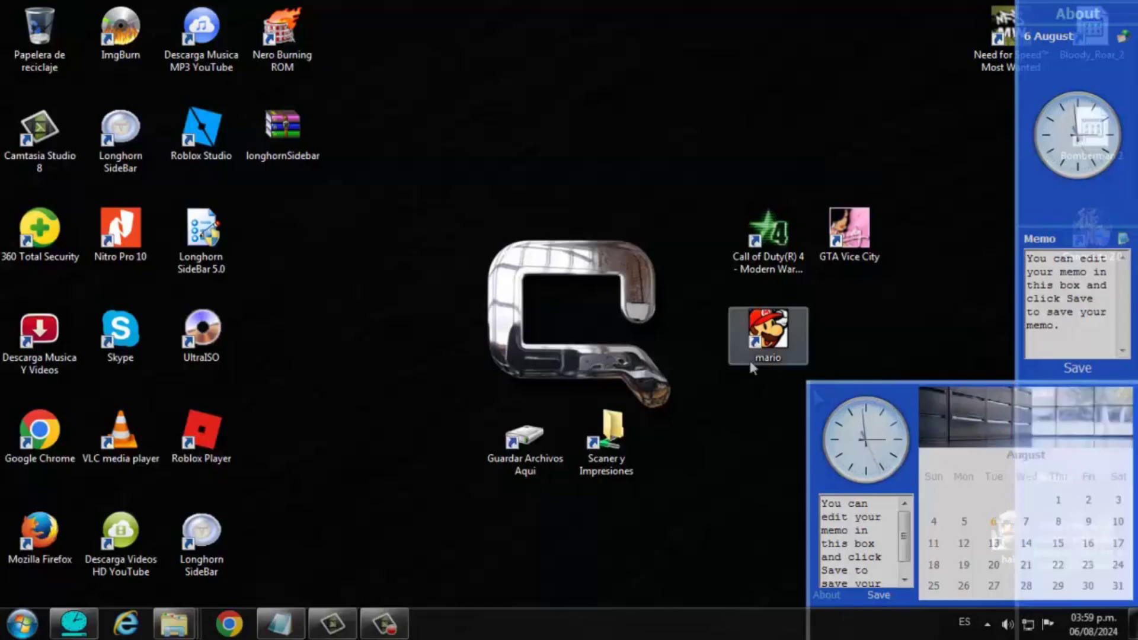
# Exit Longhorn SideBar from the tile and run its desktop shortcut beside Camtasia Studio 8 as administrator again
pyautogui.rightClick(864, 407)
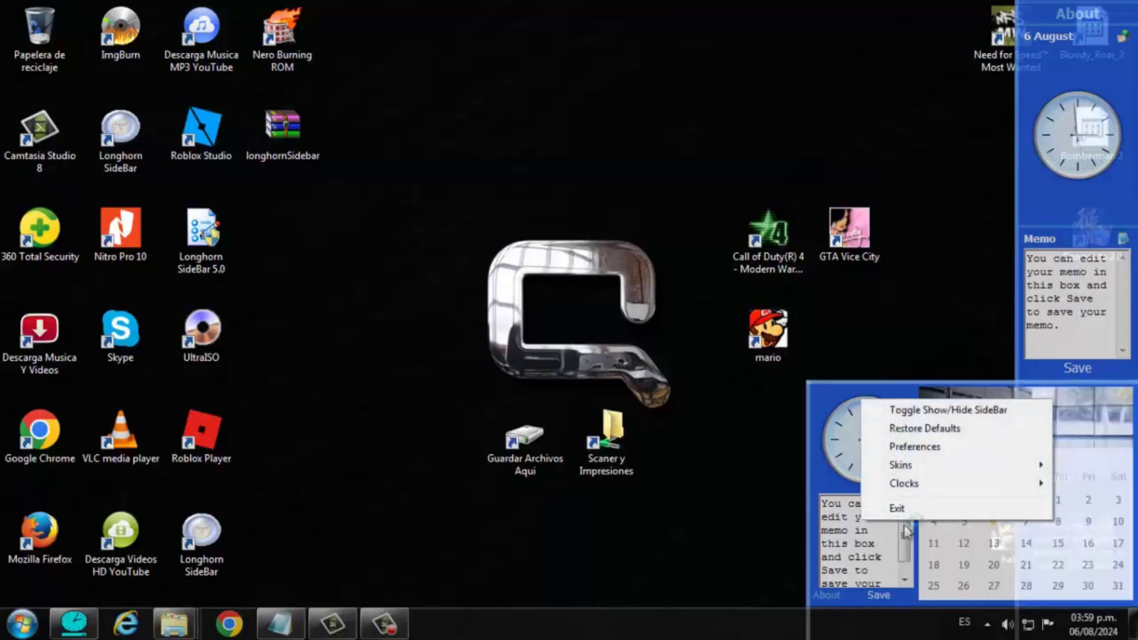
pyautogui.click(904, 507)
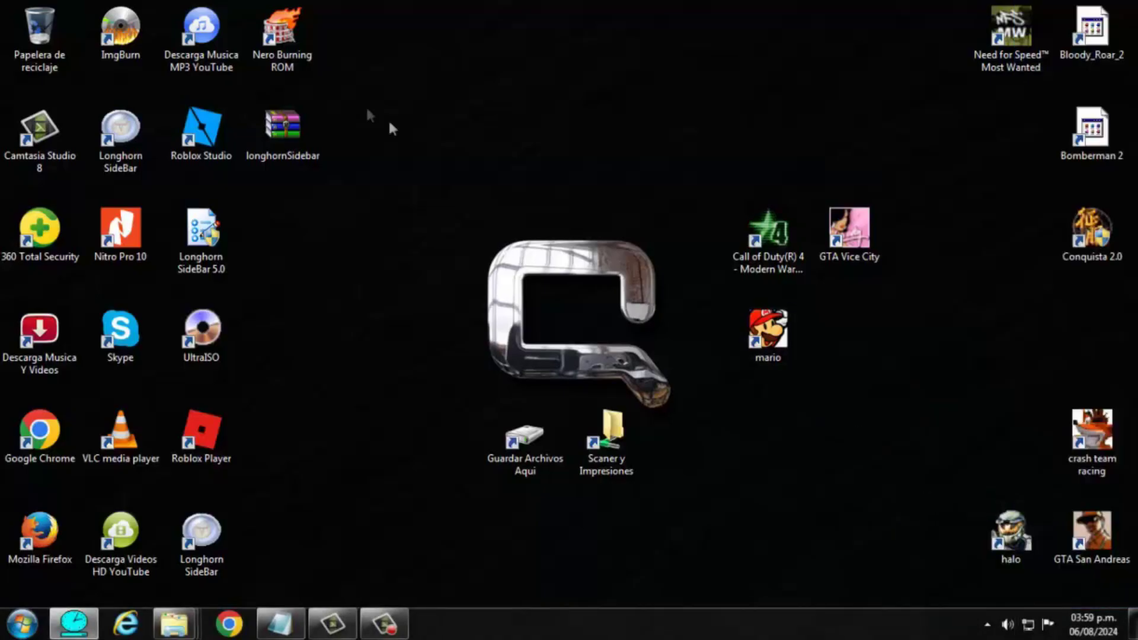
pyautogui.rightClick(126, 137)
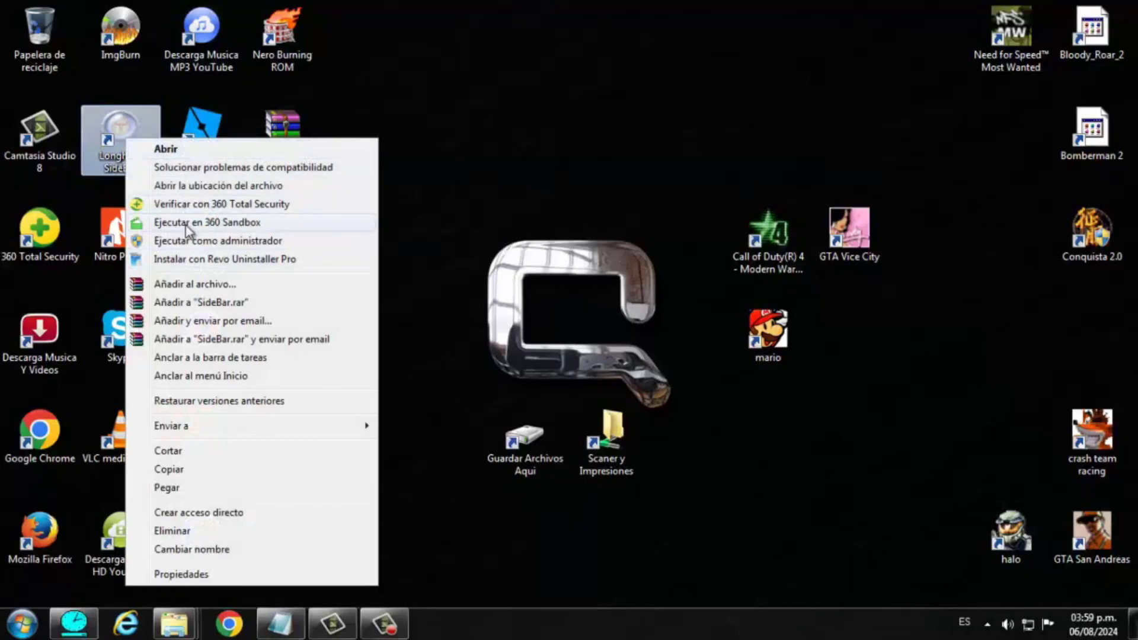
pyautogui.click(201, 240)
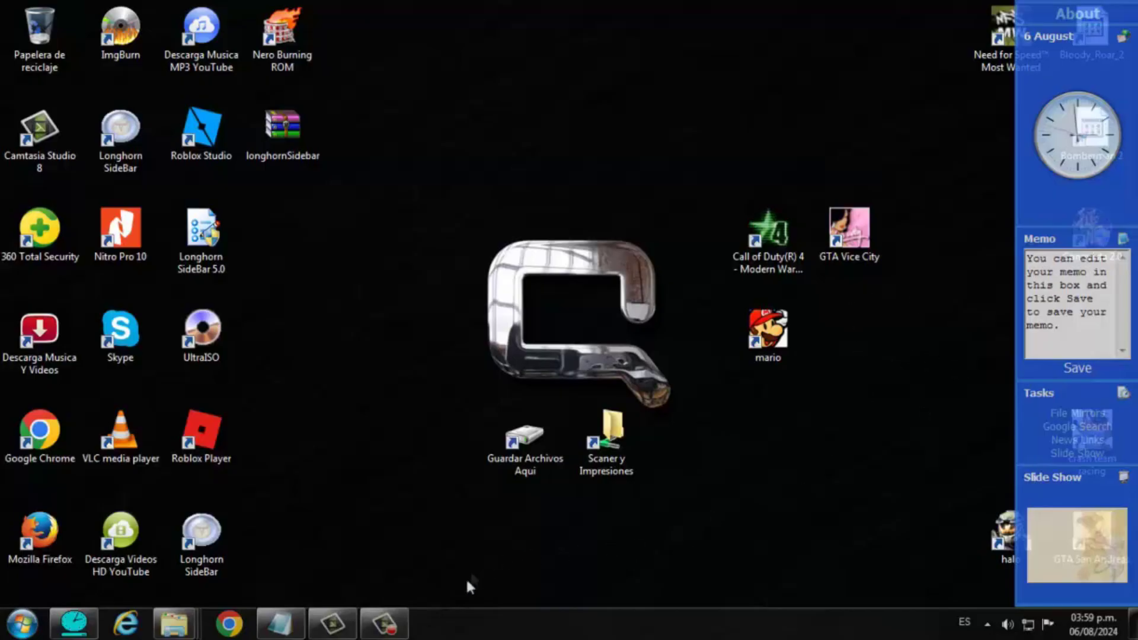
pyautogui.click(382, 623)
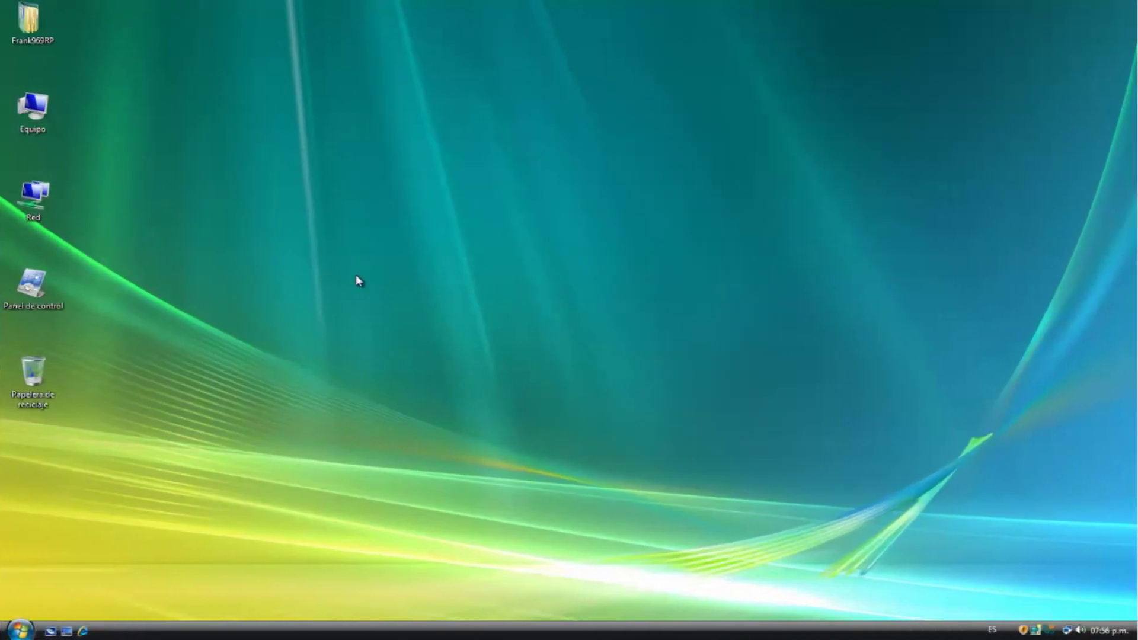
pyautogui.doubleClick(33, 108)
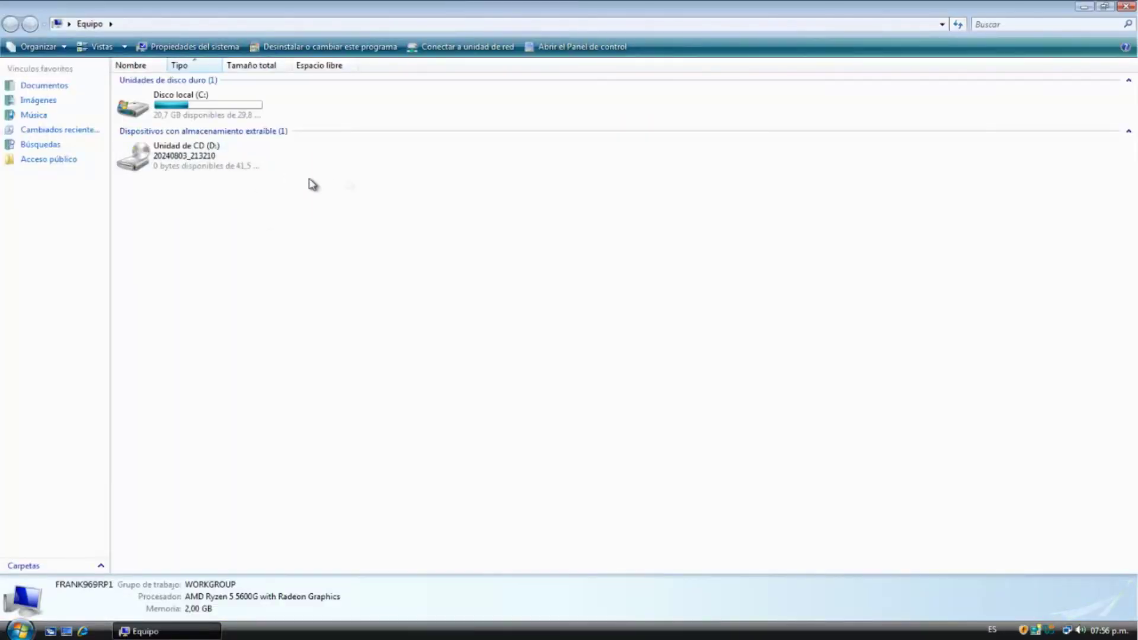
pyautogui.click(1125, 6)
pyautogui.moveTo(526, 116); pyautogui.dragTo(755, 173)
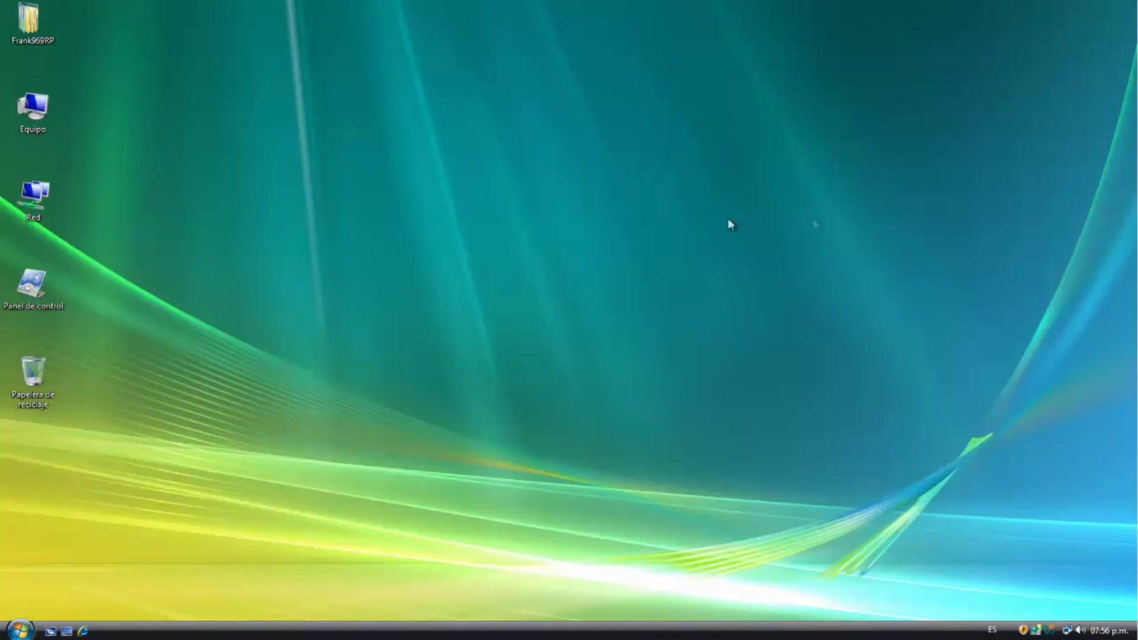
# Open CD drive D: from Equipo and point out the FP2_archive, FP7_archive and fp8_archive folders
pyautogui.doubleClick(35, 113)
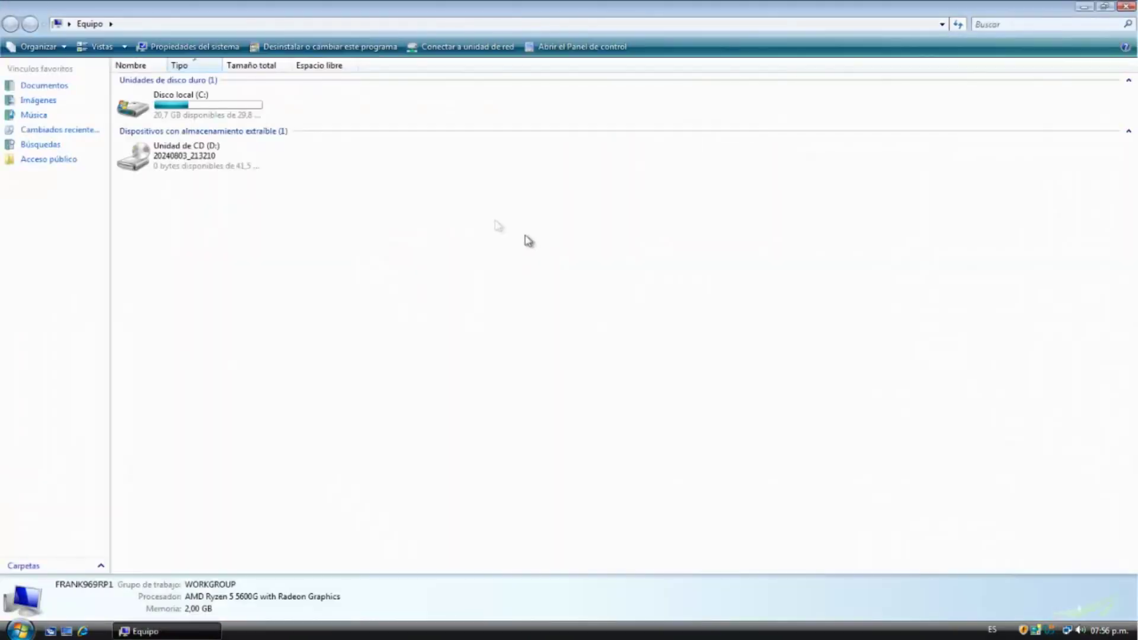
pyautogui.doubleClick(233, 172)
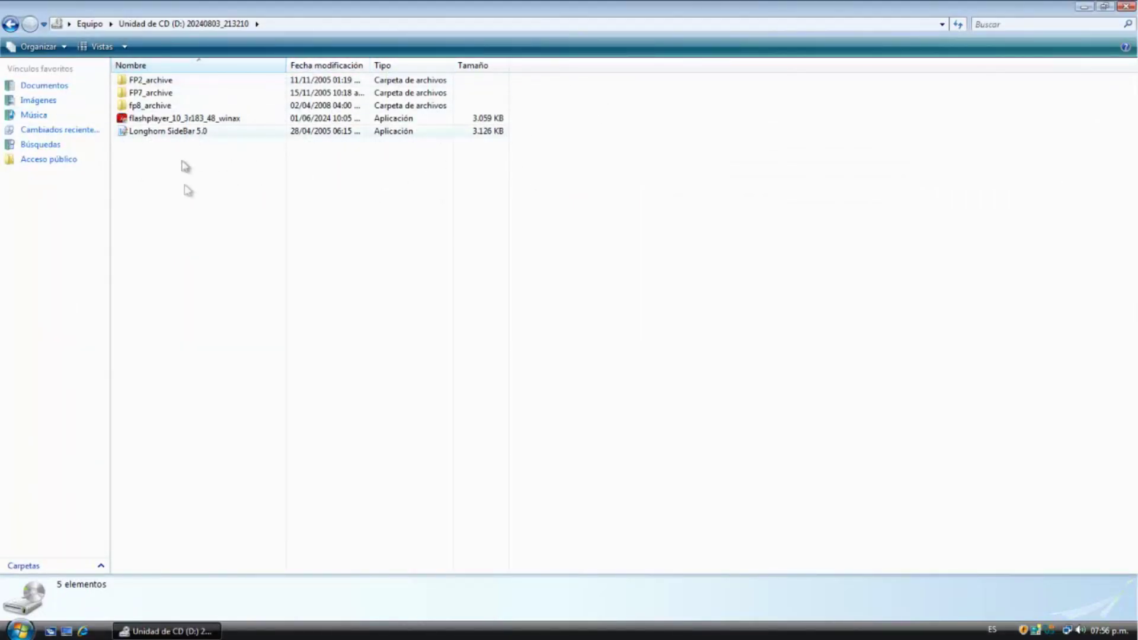
pyautogui.click(158, 80)
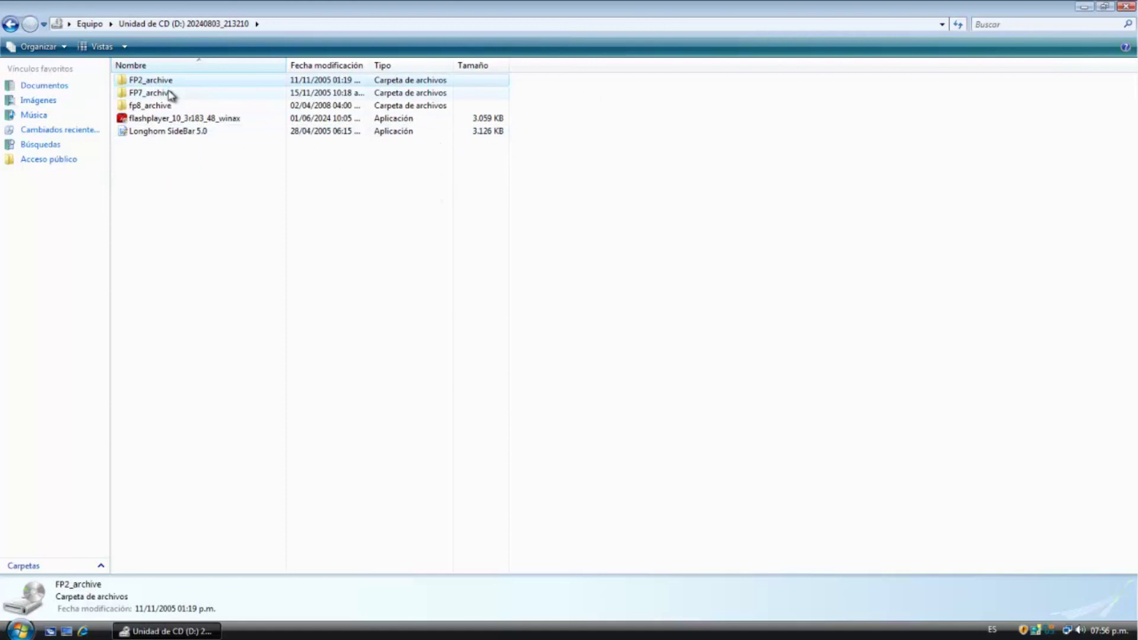
pyautogui.click(162, 92)
pyautogui.click(173, 110)
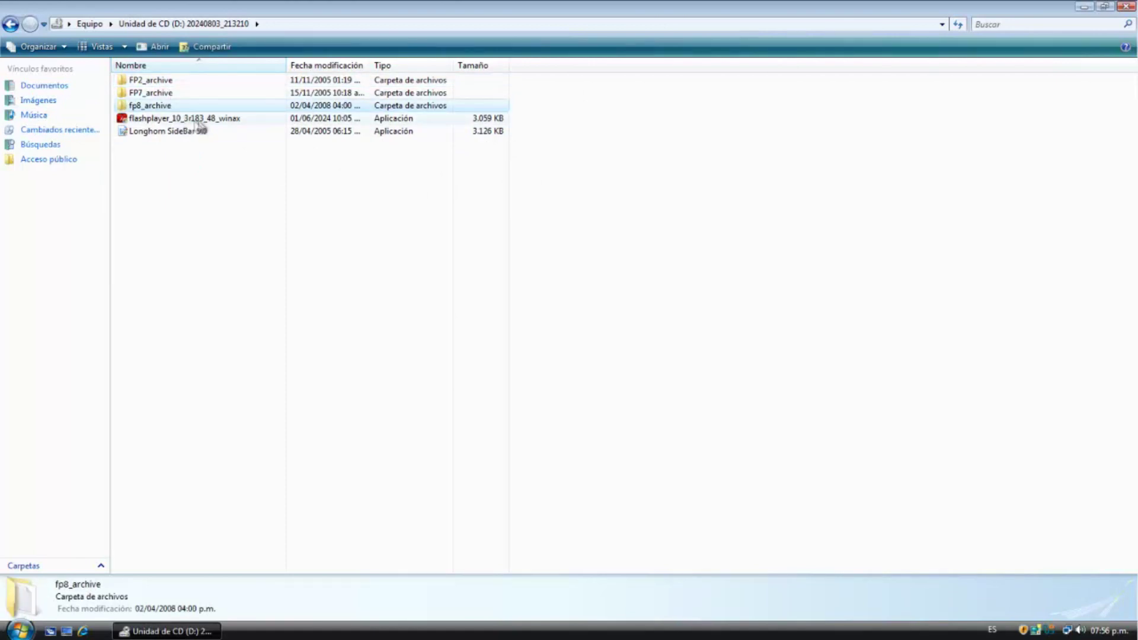
pyautogui.click(399, 234)
# Install Adobe Flash Player 10.3 from flashplayer_10_3r183_48_winax, granting permission and accepting the license terms
pyautogui.doubleClick(231, 119)
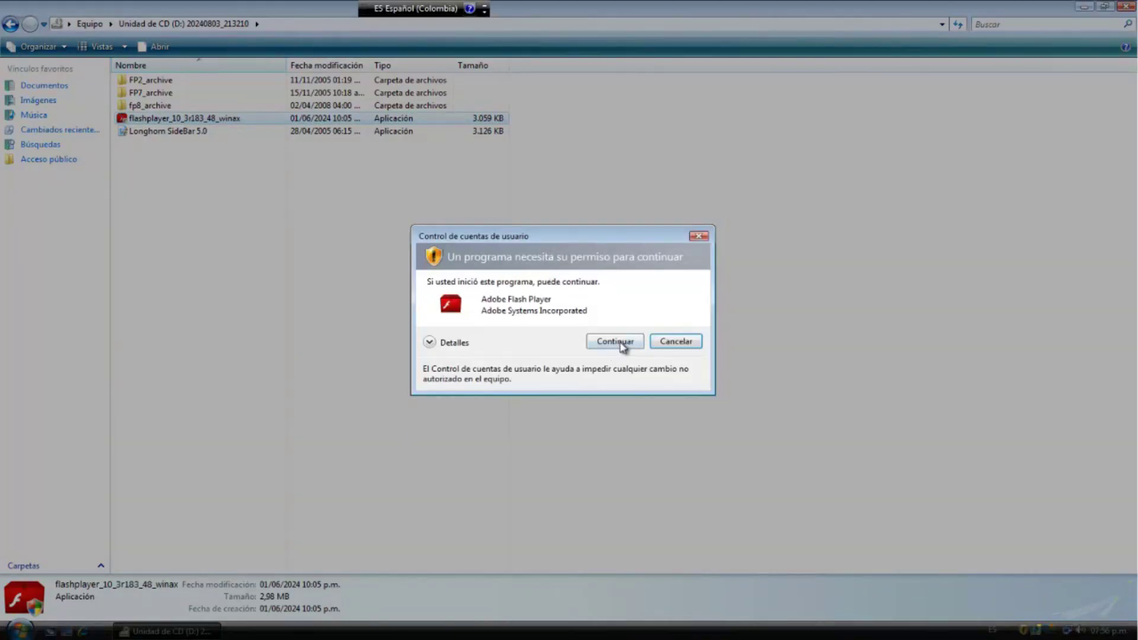
pyautogui.click(614, 346)
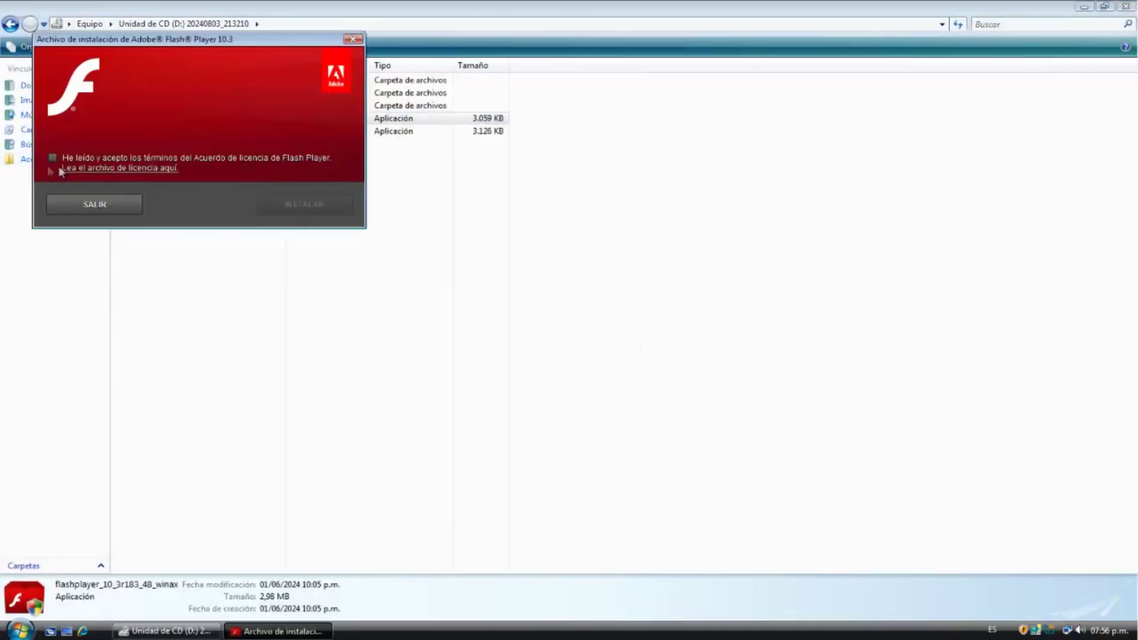
pyautogui.click(52, 157)
pyautogui.click(284, 209)
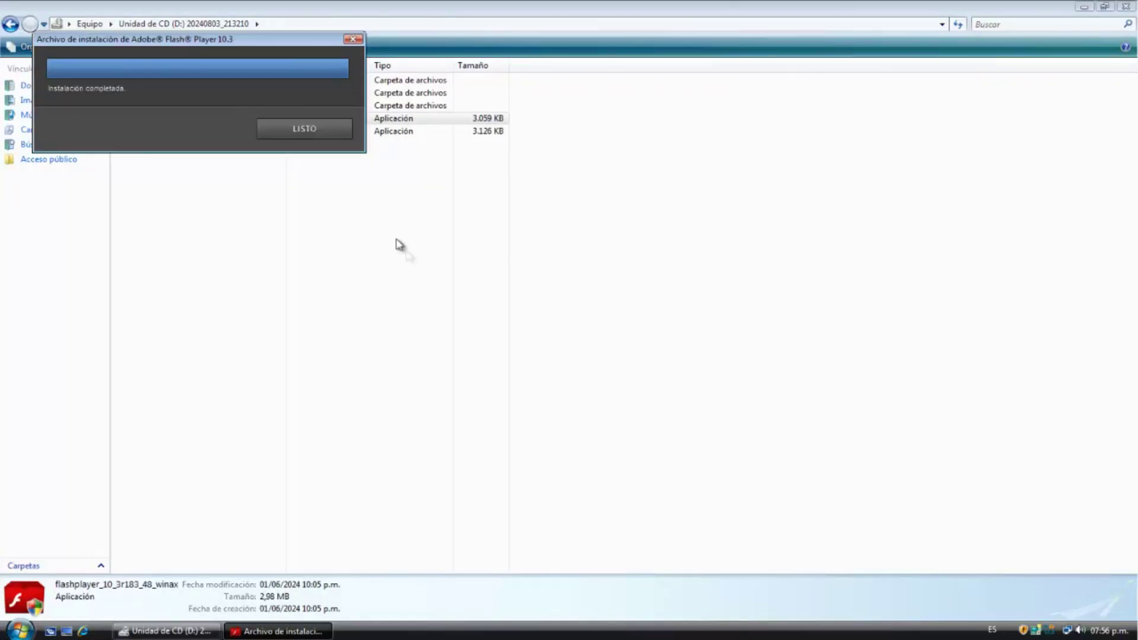
pyautogui.click(301, 134)
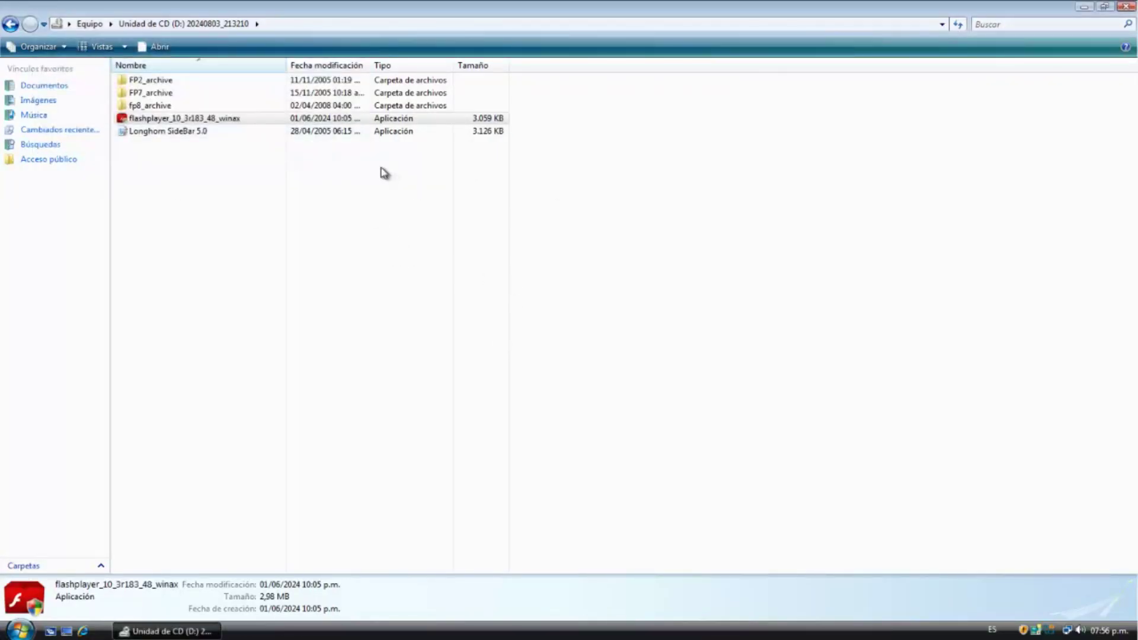
pyautogui.click(302, 141)
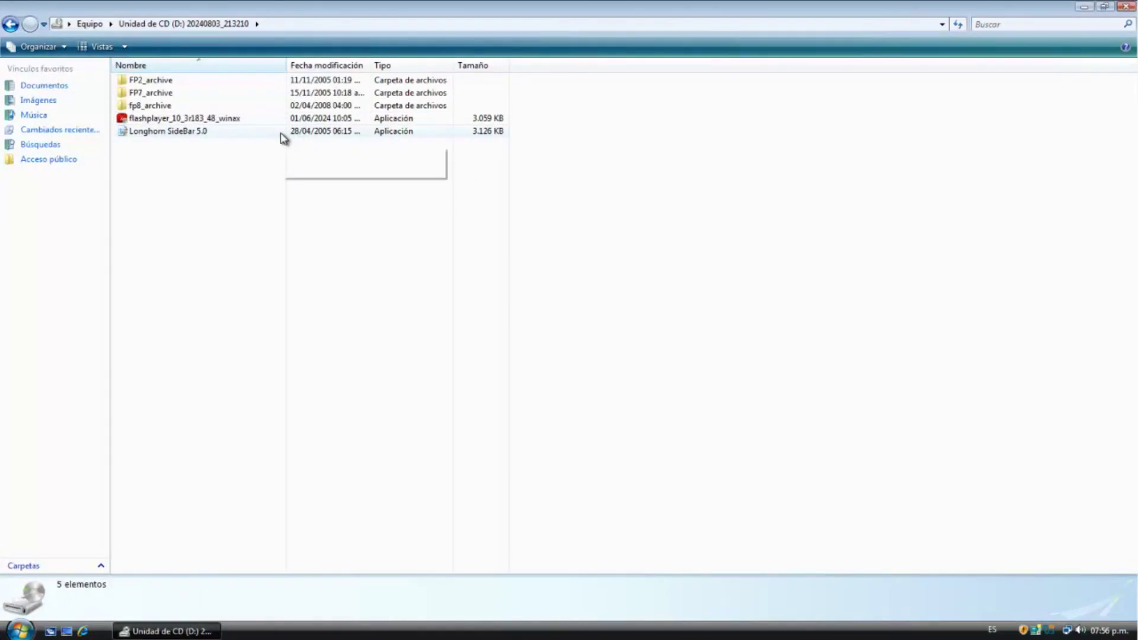
# Start the Longhorn SideBar 5.0 installer from the CD drive, allow it to run, and minimize the drive's window
pyautogui.doubleClick(283, 133)
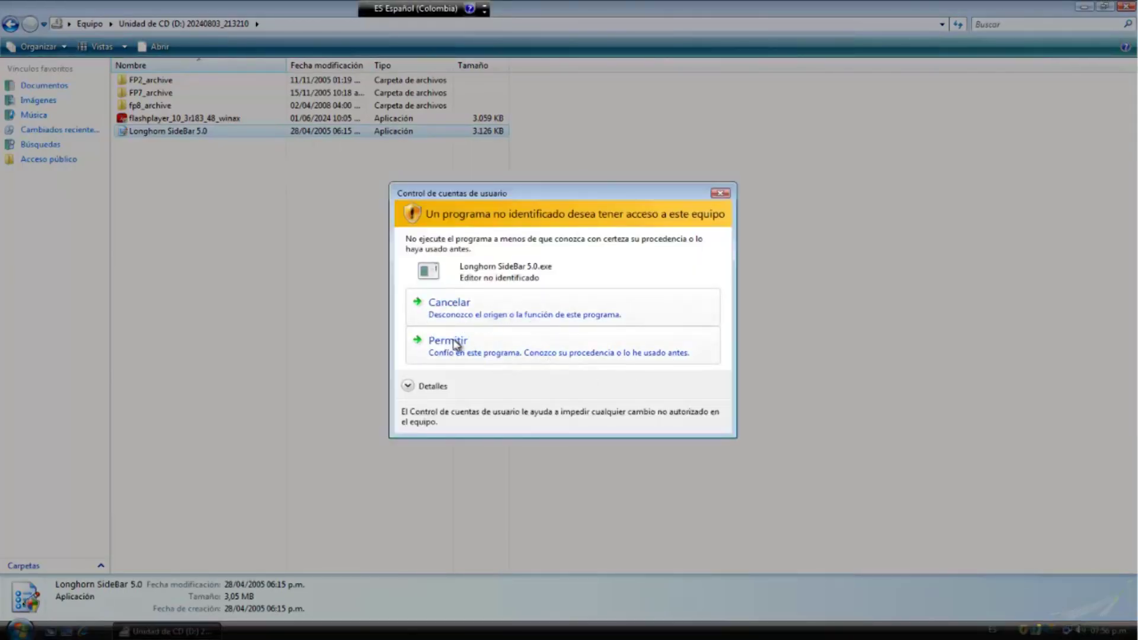
pyautogui.click(485, 357)
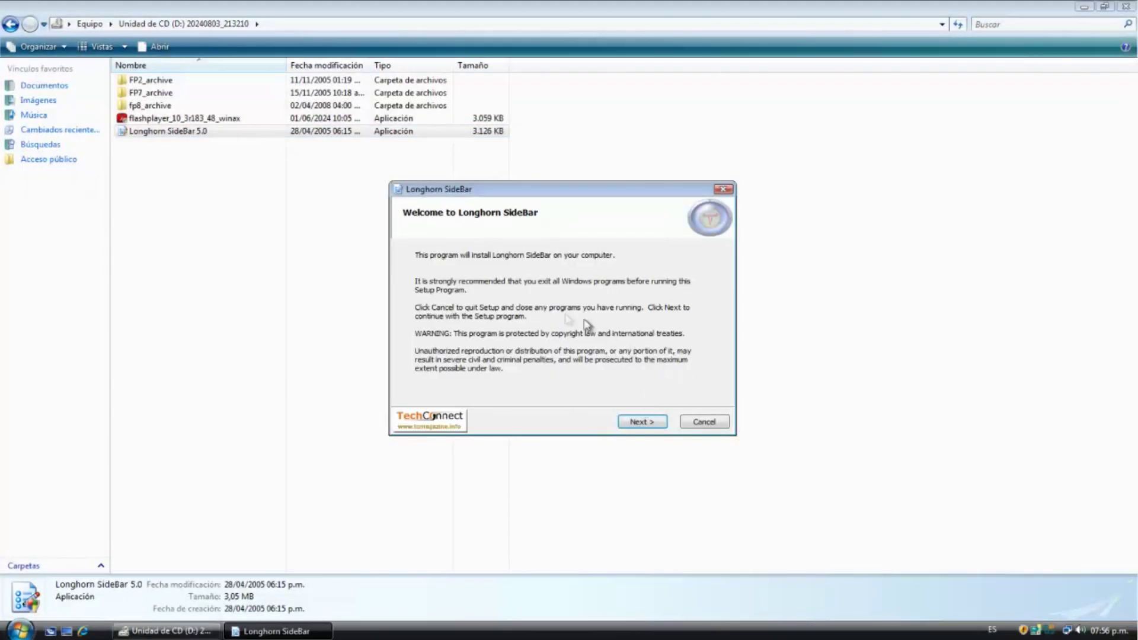
pyautogui.click(1084, 7)
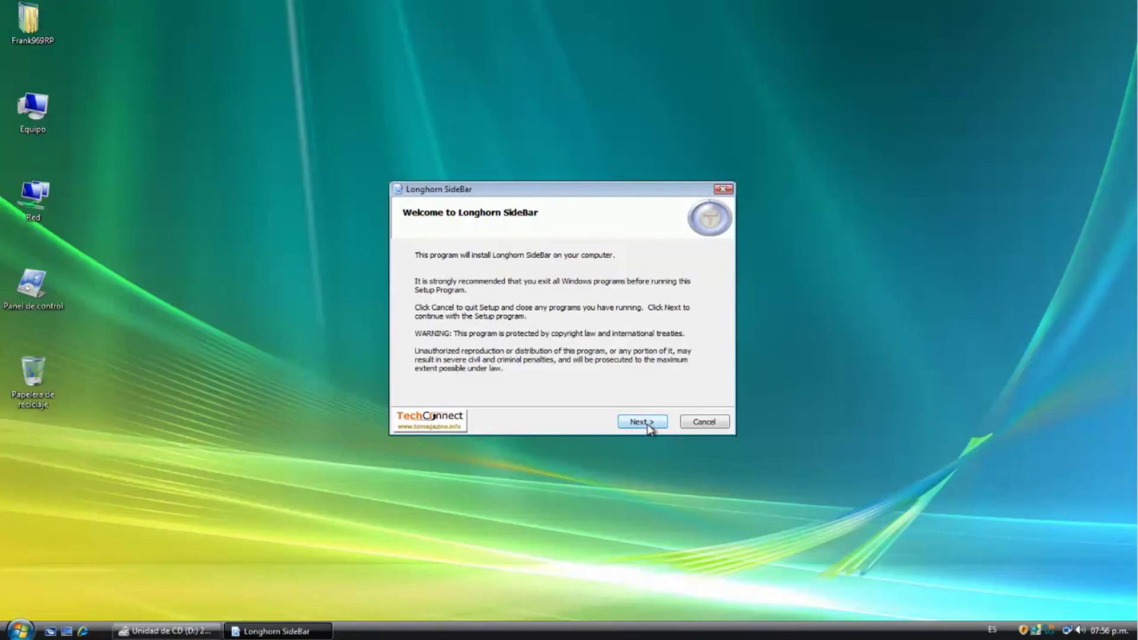
# Advance through the Longhorn SideBar setup's donation, license and information pages, install the program and finish the setup
pyautogui.click(643, 422)
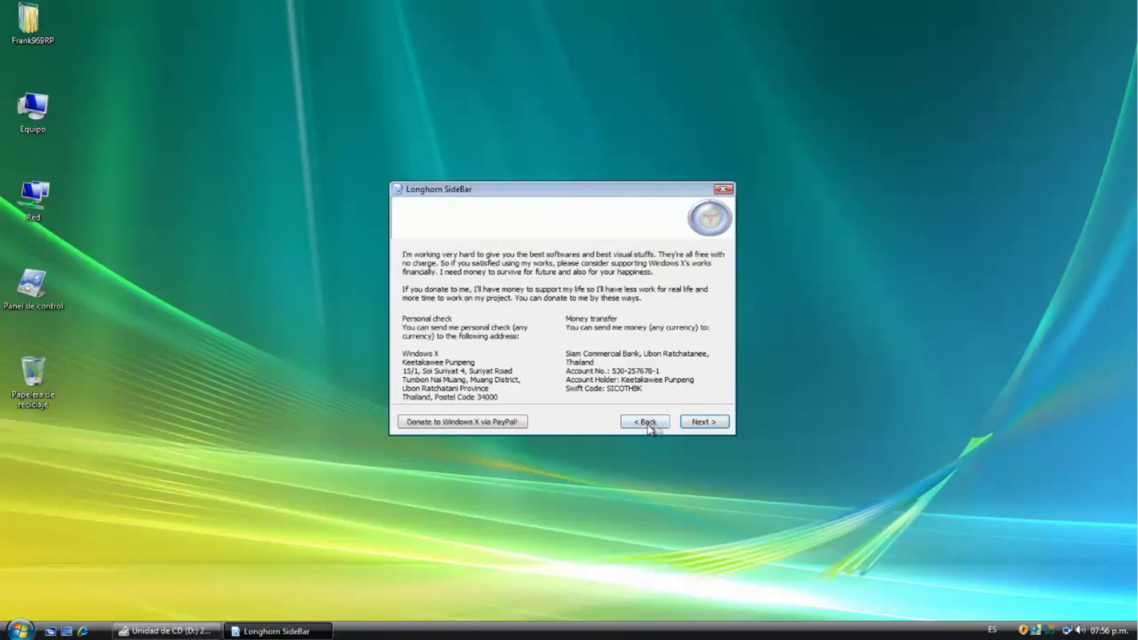
pyautogui.click(700, 425)
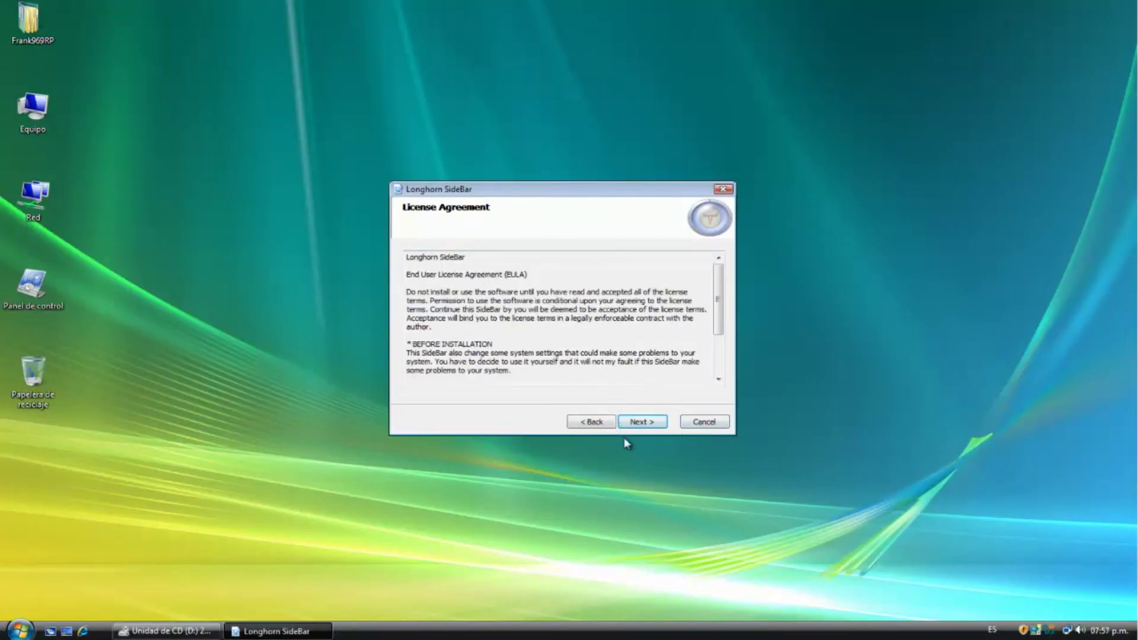
pyautogui.click(643, 424)
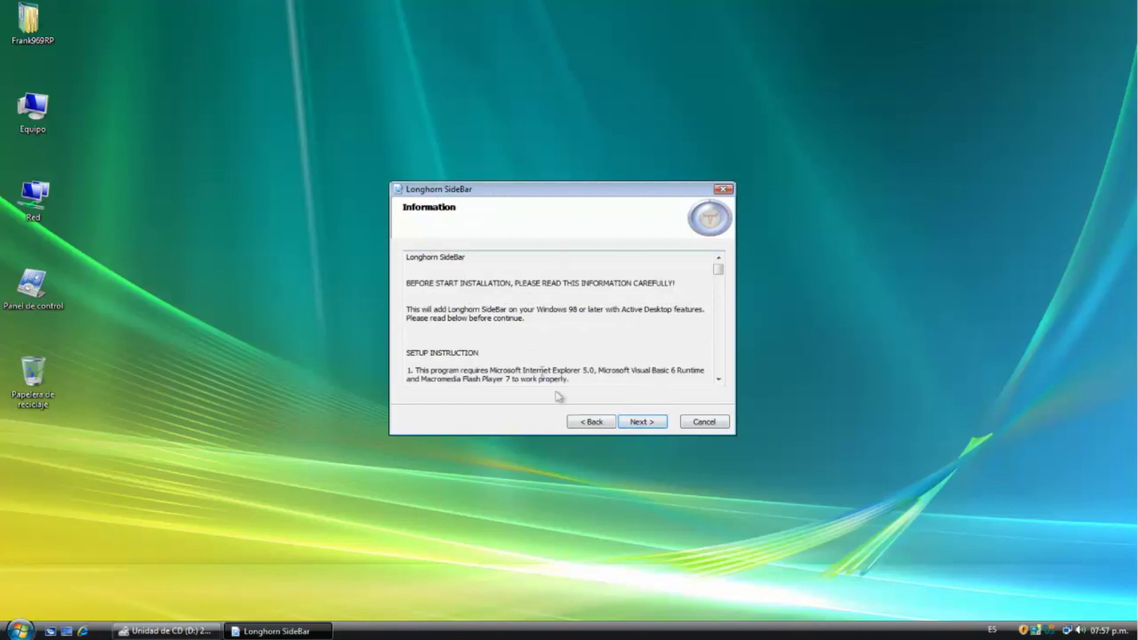
pyautogui.click(633, 428)
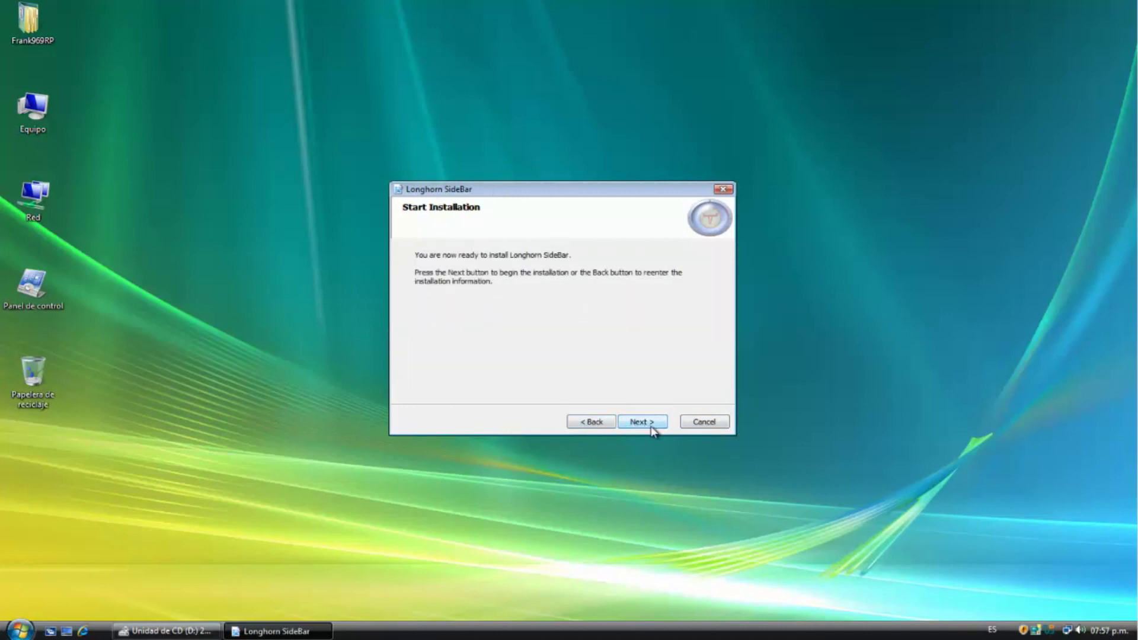
pyautogui.click(651, 425)
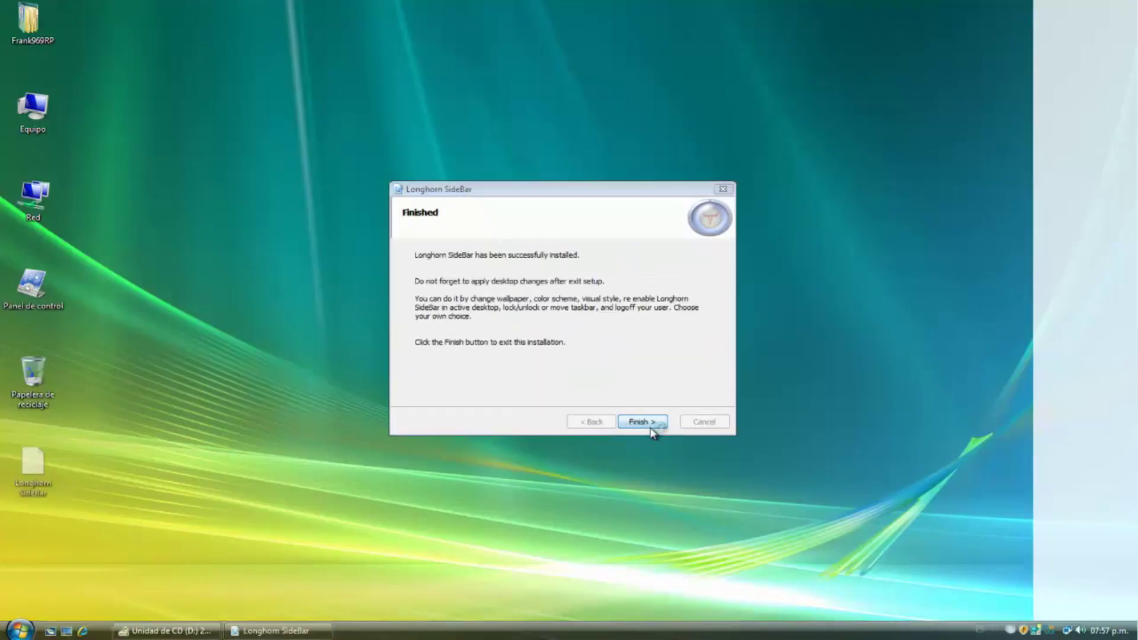
pyautogui.click(647, 423)
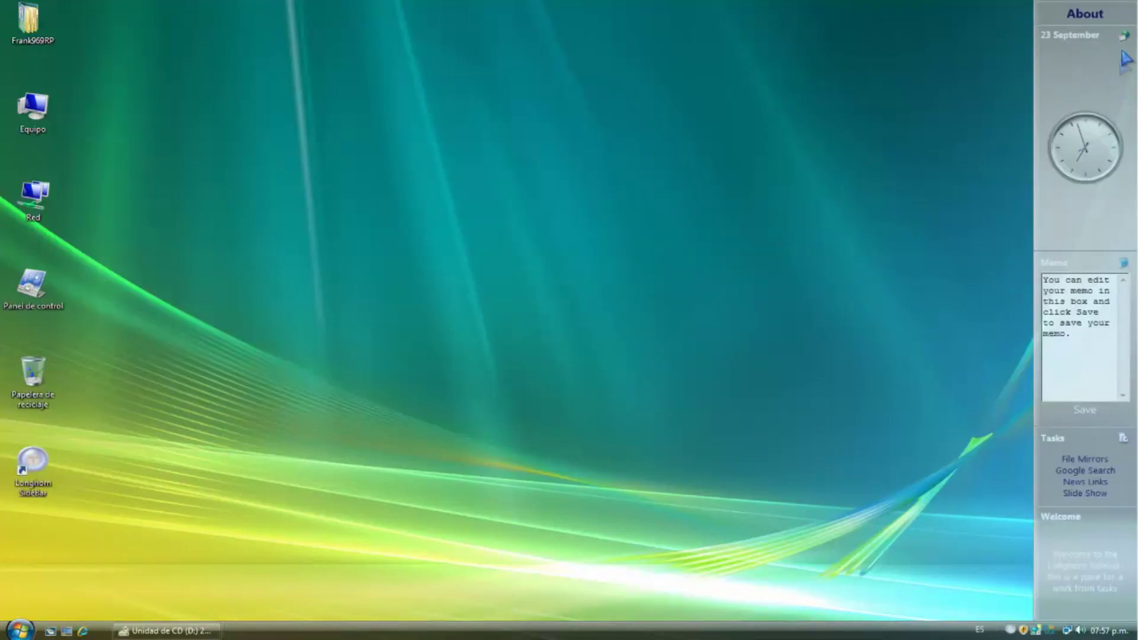
# Hide the full-height sidebar with Toggle Show/Hide SideBar and show the tile through its notification area icon
pyautogui.rightClick(1073, 218)
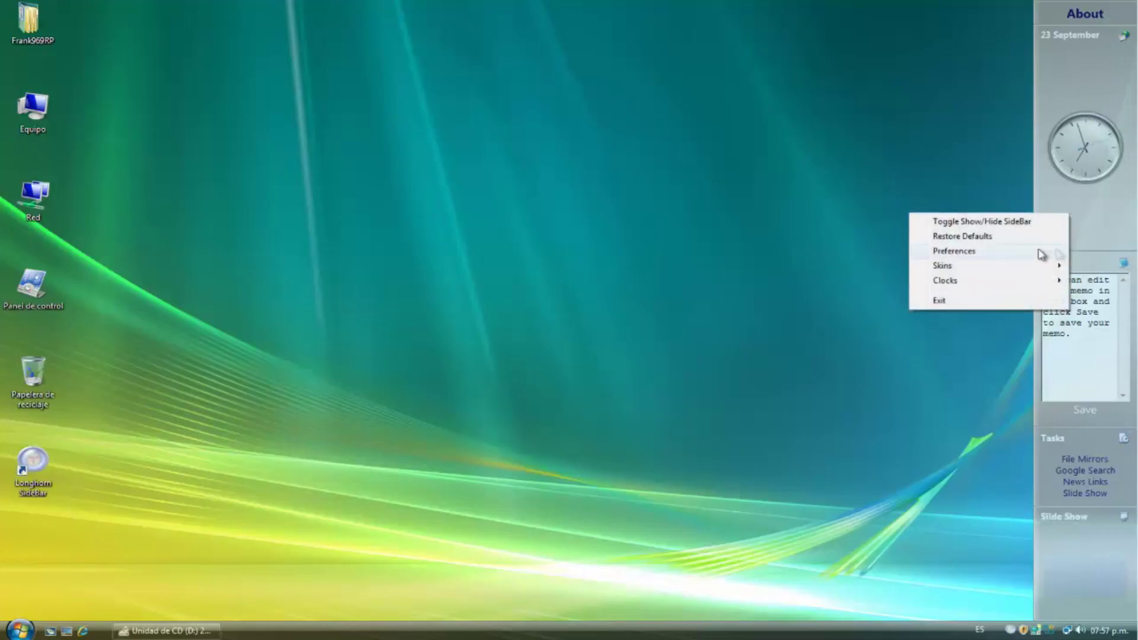
pyautogui.click(995, 222)
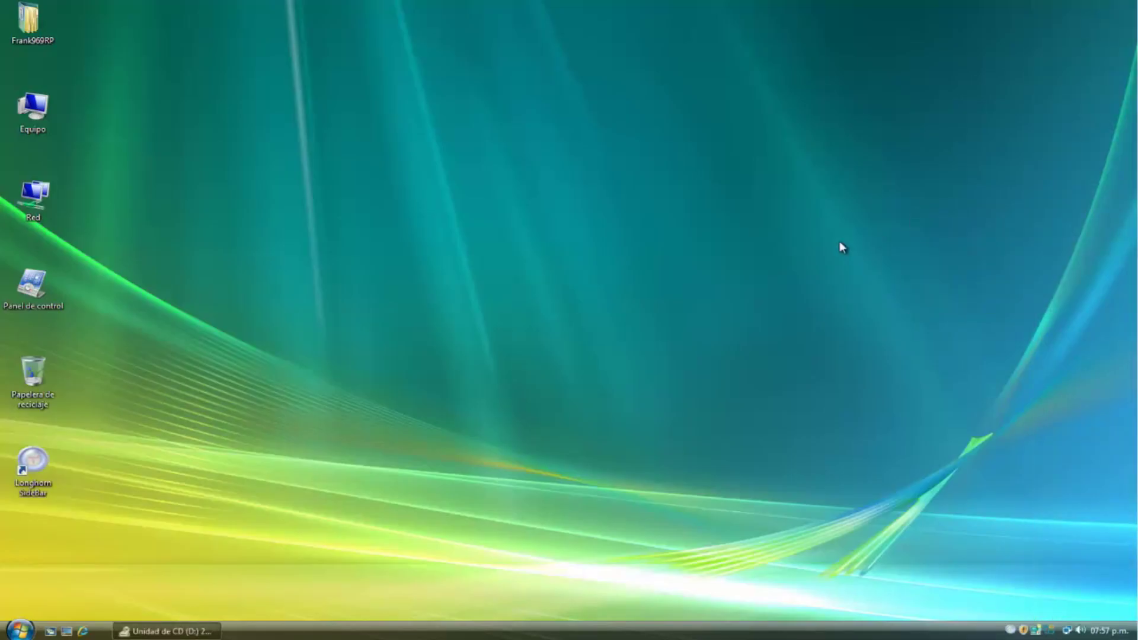
pyautogui.click(1011, 630)
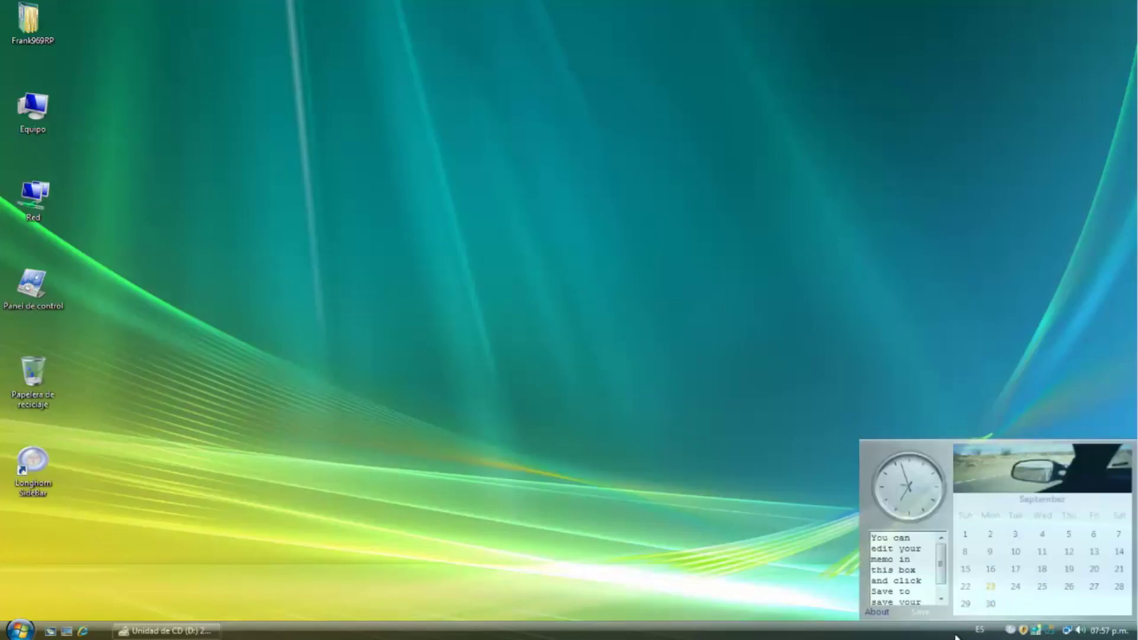
# Display the full-height sidebar alongside the tile, and exit Longhorn SideBar from its notification area icon
pyautogui.rightClick(887, 459)
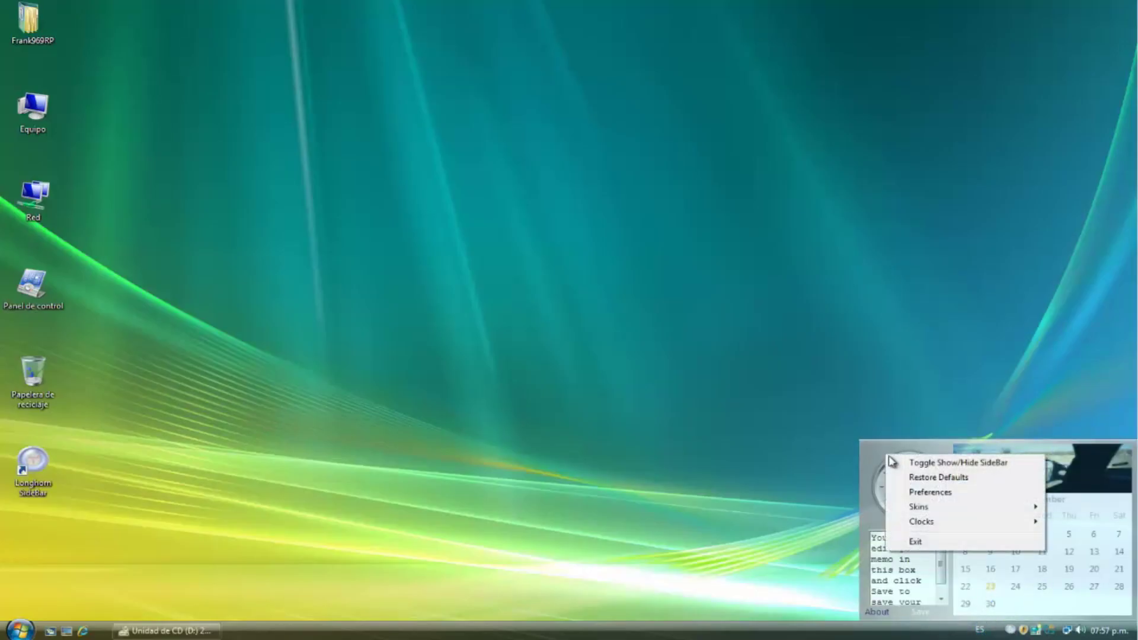
pyautogui.click(926, 464)
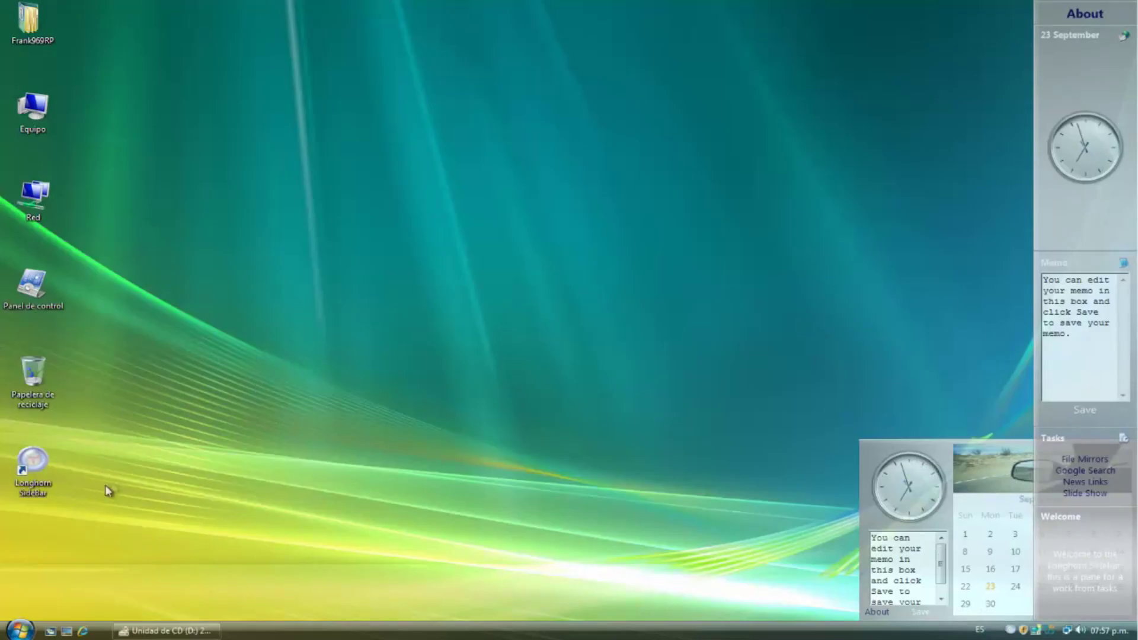
pyautogui.rightClick(1011, 631)
pyautogui.click(935, 623)
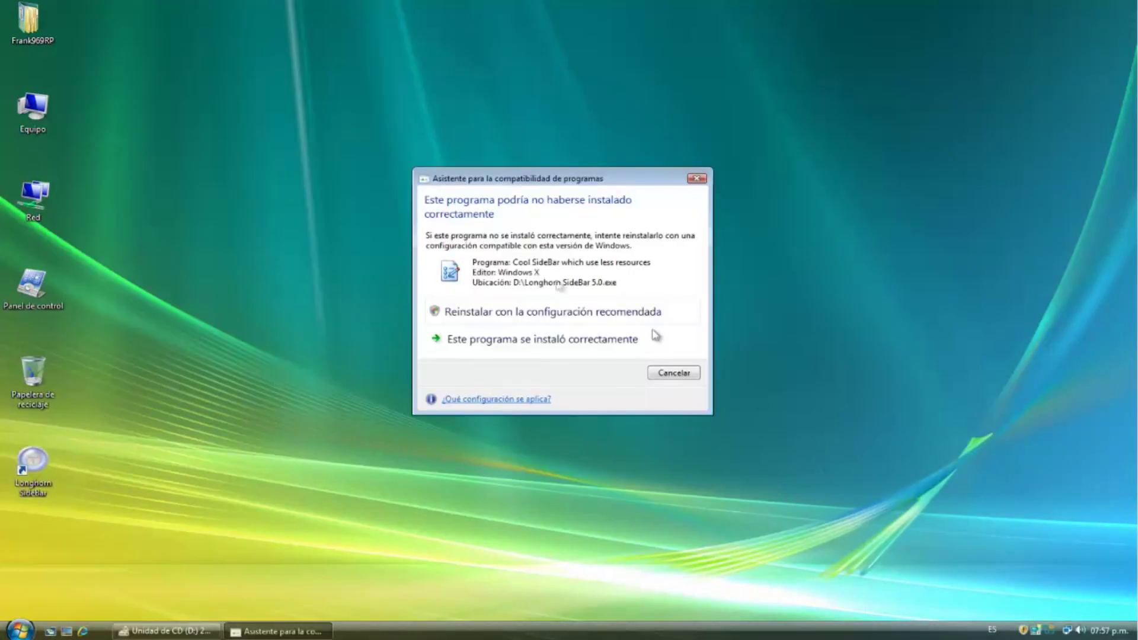
# Try reinstalling Longhorn SideBar with the recommended compatibility settings, allow the installer to run, and exit the setup without reinstalling
pyautogui.click(614, 316)
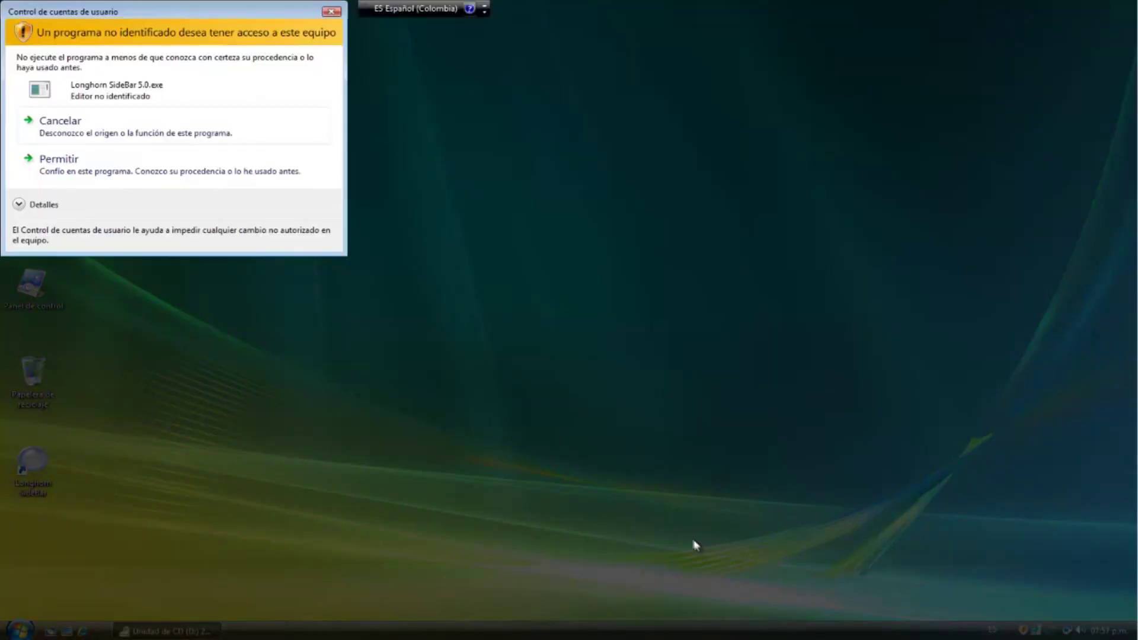
pyautogui.click(89, 169)
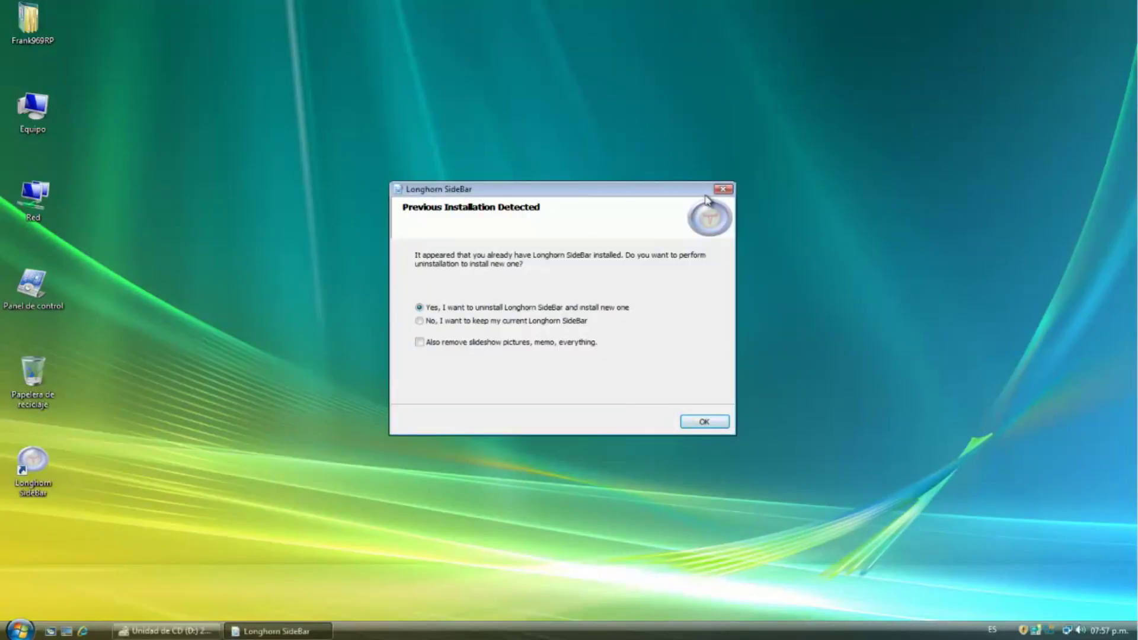
pyautogui.click(726, 189)
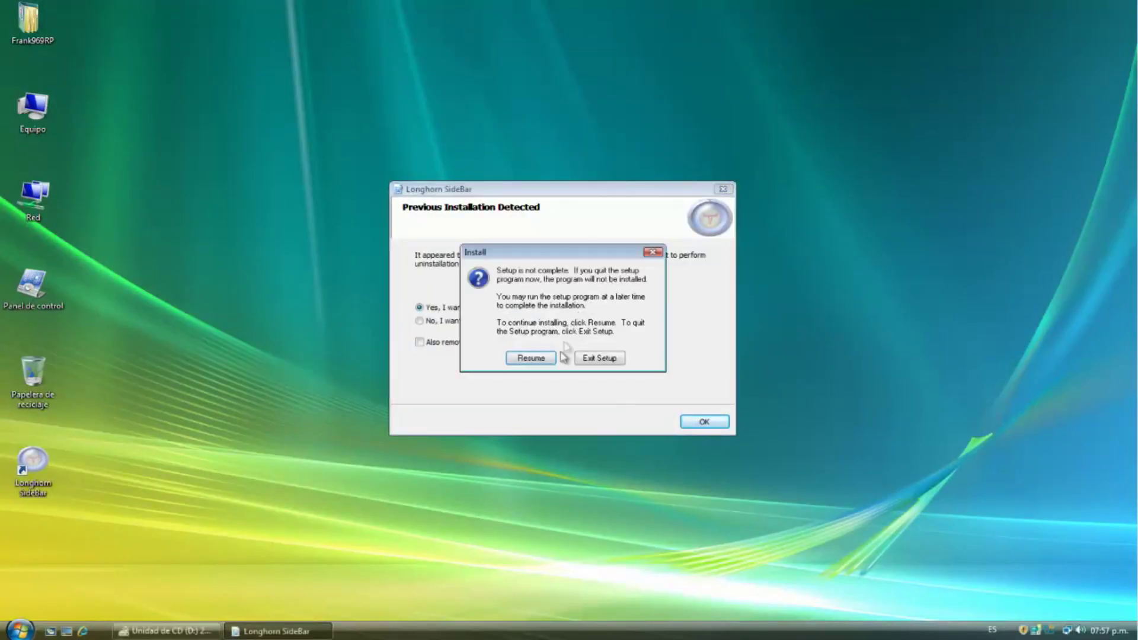
pyautogui.click(600, 359)
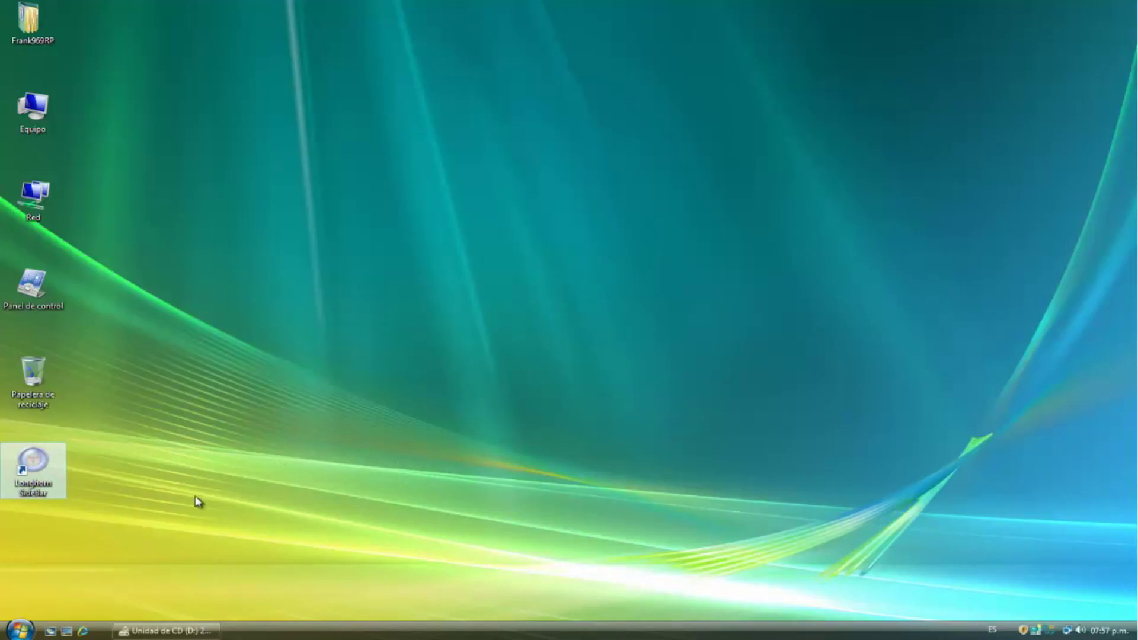
# Launch Longhorn SideBar from its desktop shortcut's options and allow SideBar.exe through User Account Control
pyautogui.rightClick(58, 461)
pyautogui.click(125, 277)
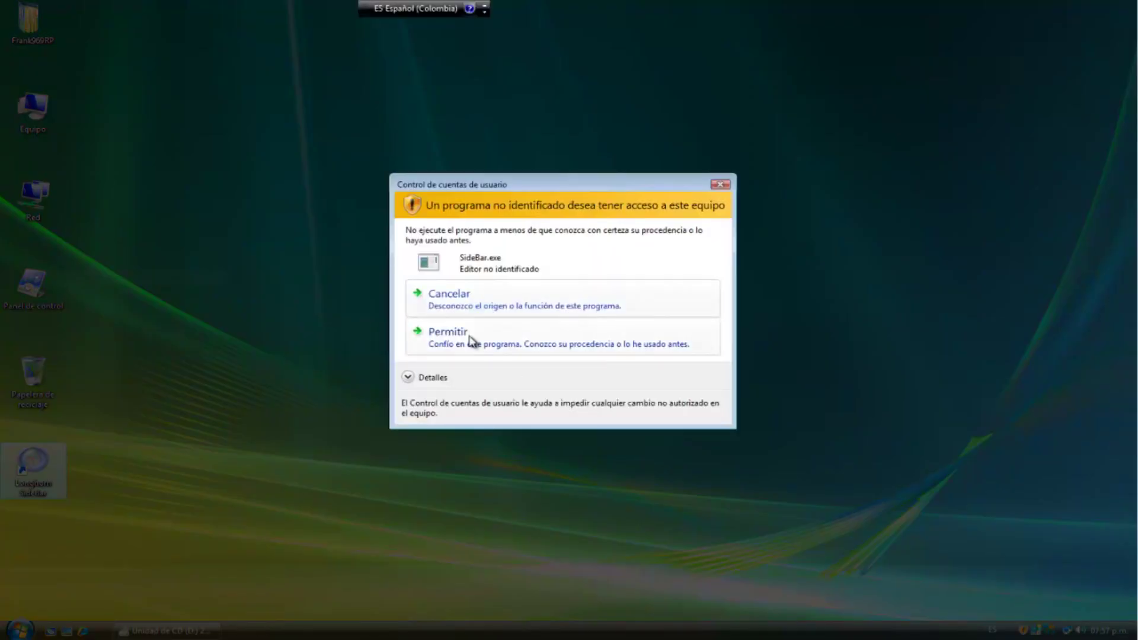
pyautogui.click(472, 338)
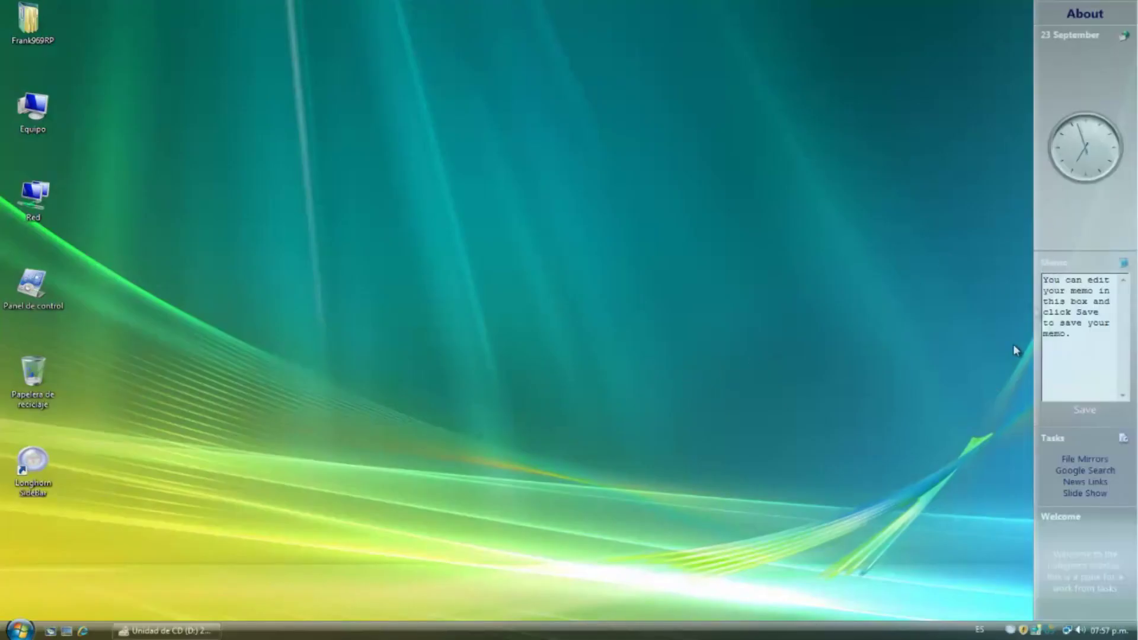
# View the sidebar's File Mirrors, Google Search, News Links and Slide Show task panes one after another
pyautogui.click(1089, 457)
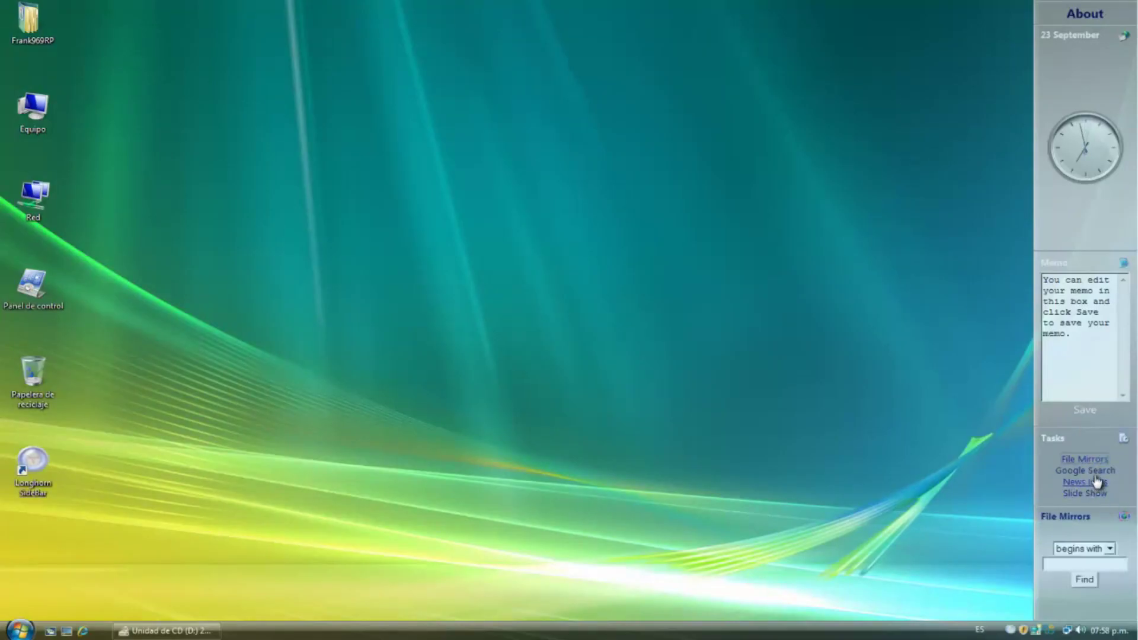
pyautogui.click(1085, 471)
pyautogui.click(1085, 482)
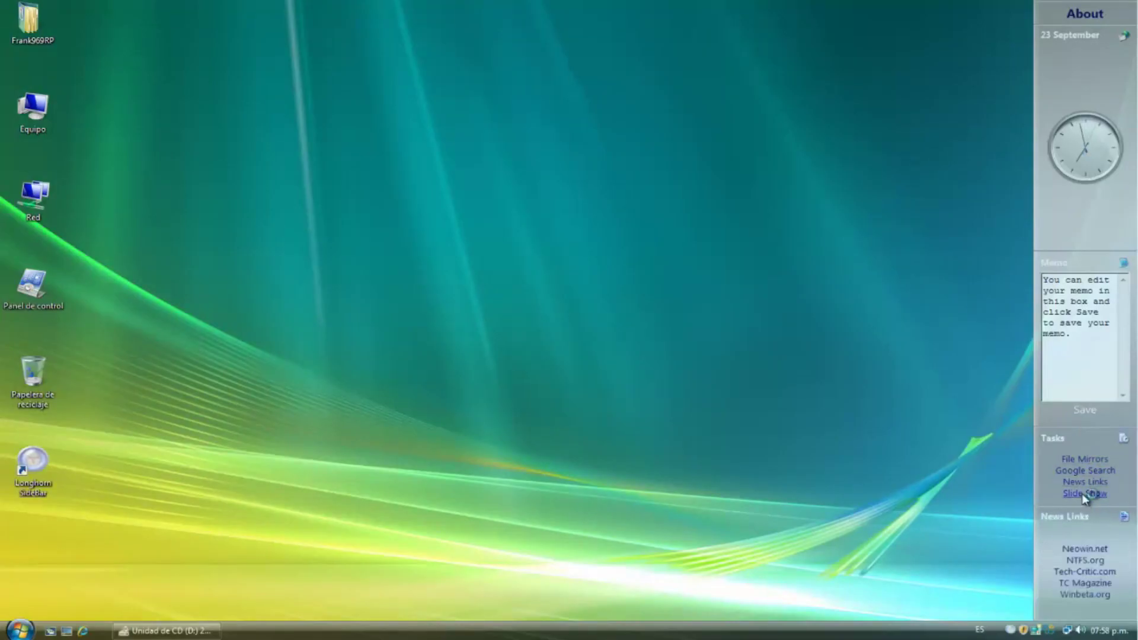
pyautogui.click(1084, 495)
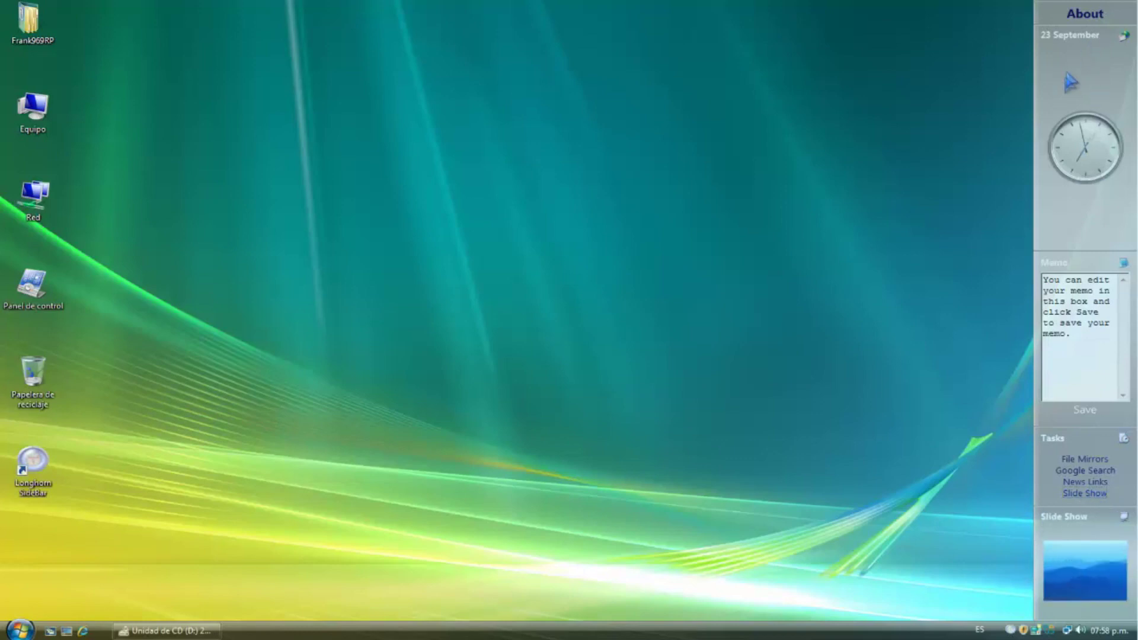
# Apply the Neowin.net clock and the Neowin.net skin to the sidebar
pyautogui.rightClick(1067, 122)
pyautogui.moveTo(931, 159)
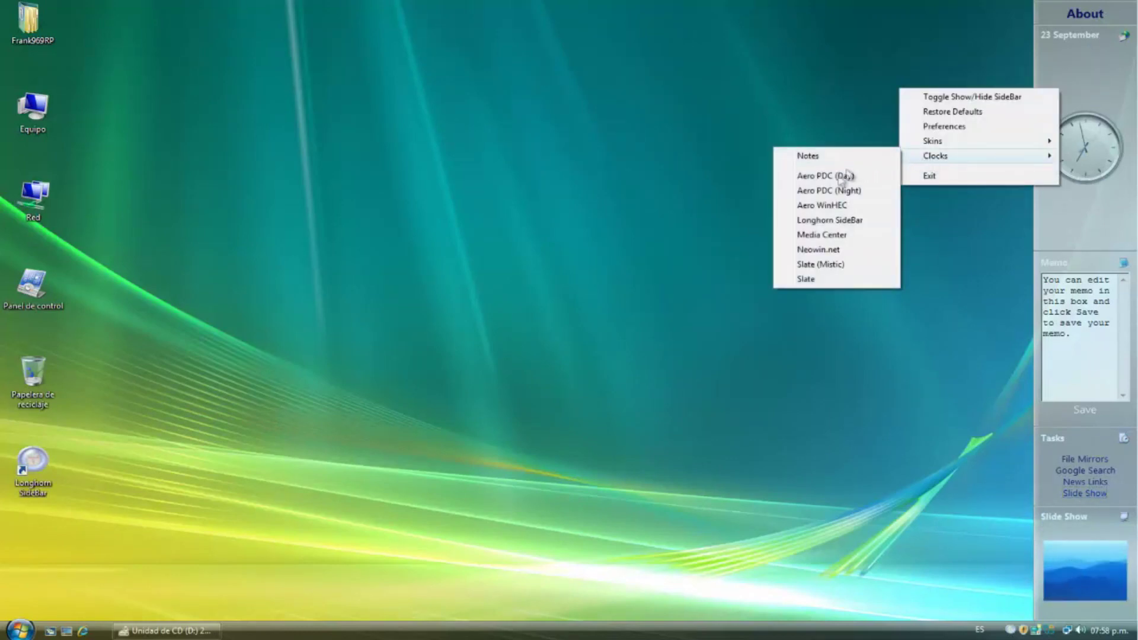
pyautogui.click(831, 249)
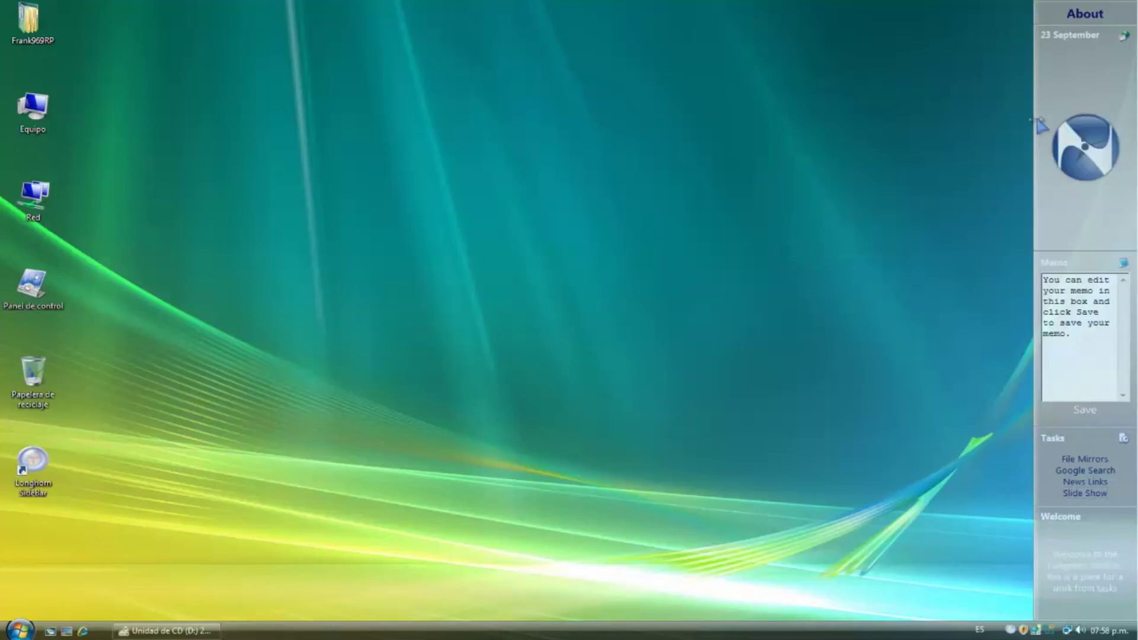
pyautogui.rightClick(1078, 89)
pyautogui.moveTo(966, 140)
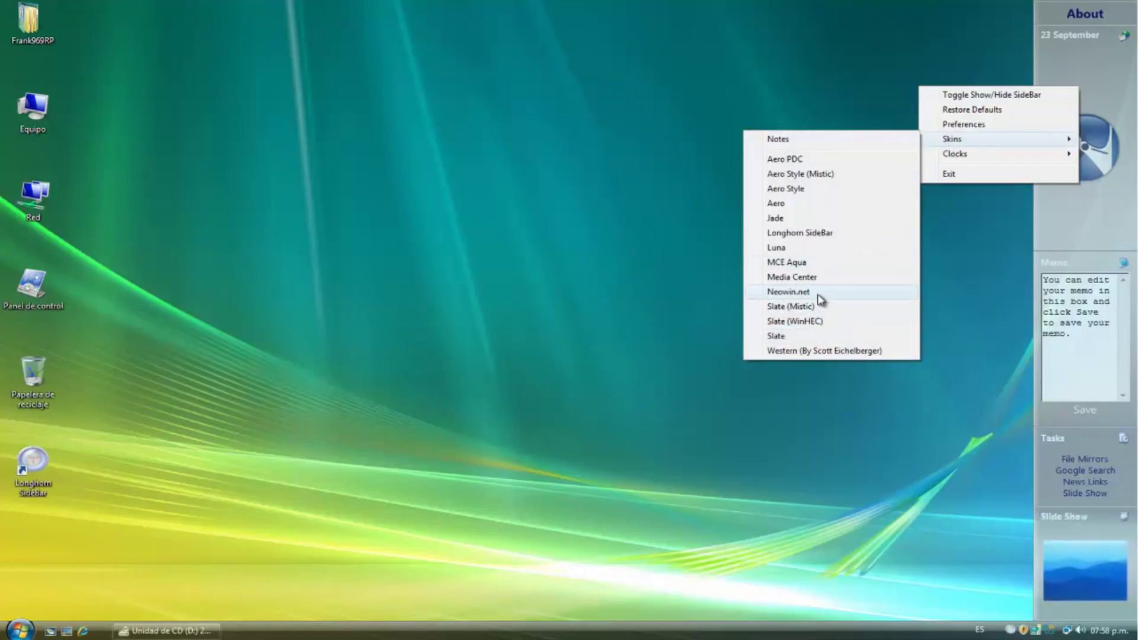
pyautogui.click(819, 294)
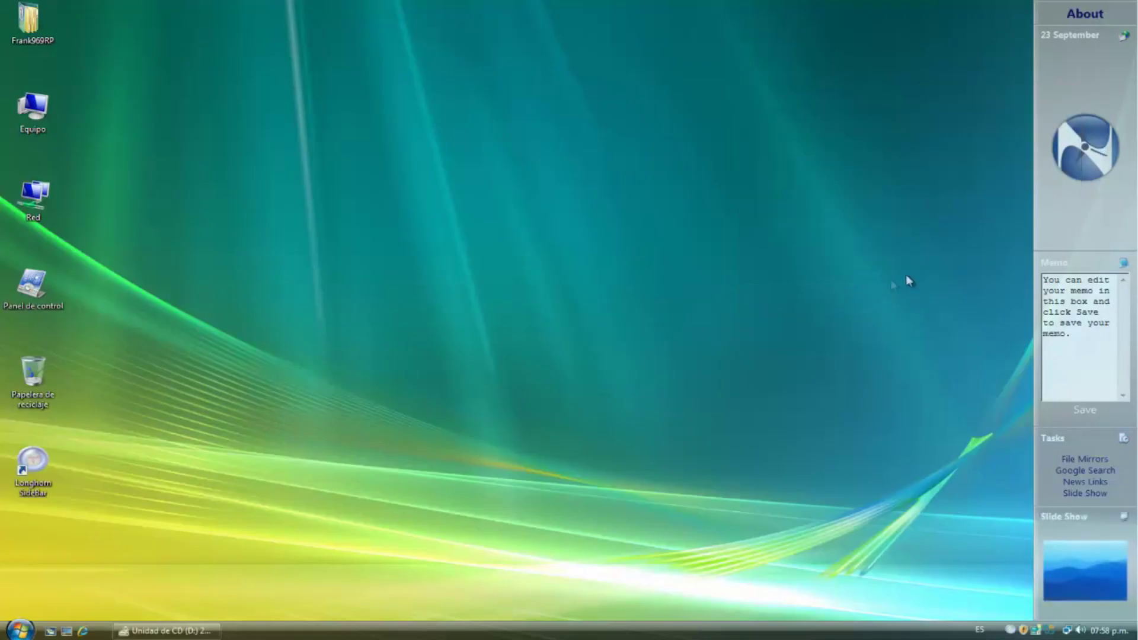
# Change the sidebar's skin to Aero PDC and its clock to Slate
pyautogui.rightClick(1098, 243)
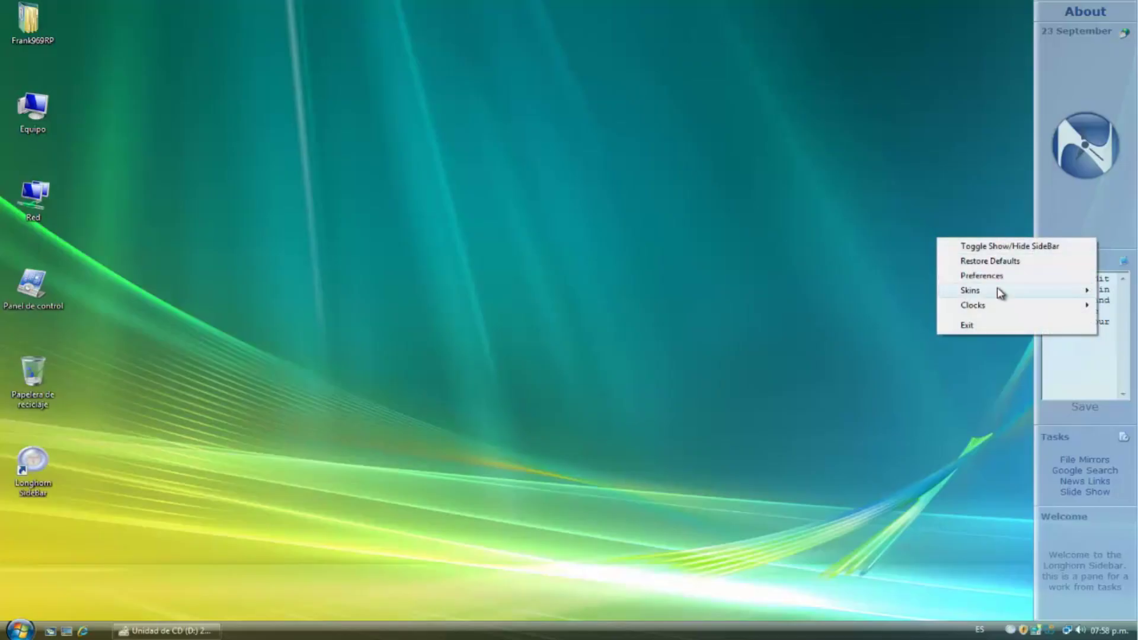
pyautogui.moveTo(998, 290)
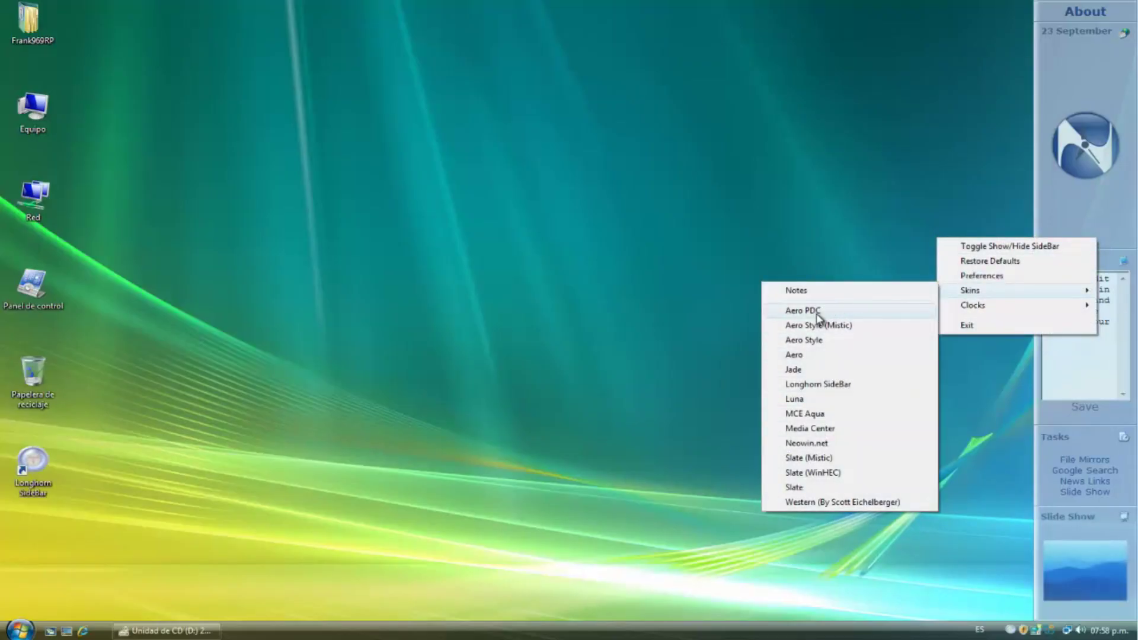
pyautogui.click(838, 312)
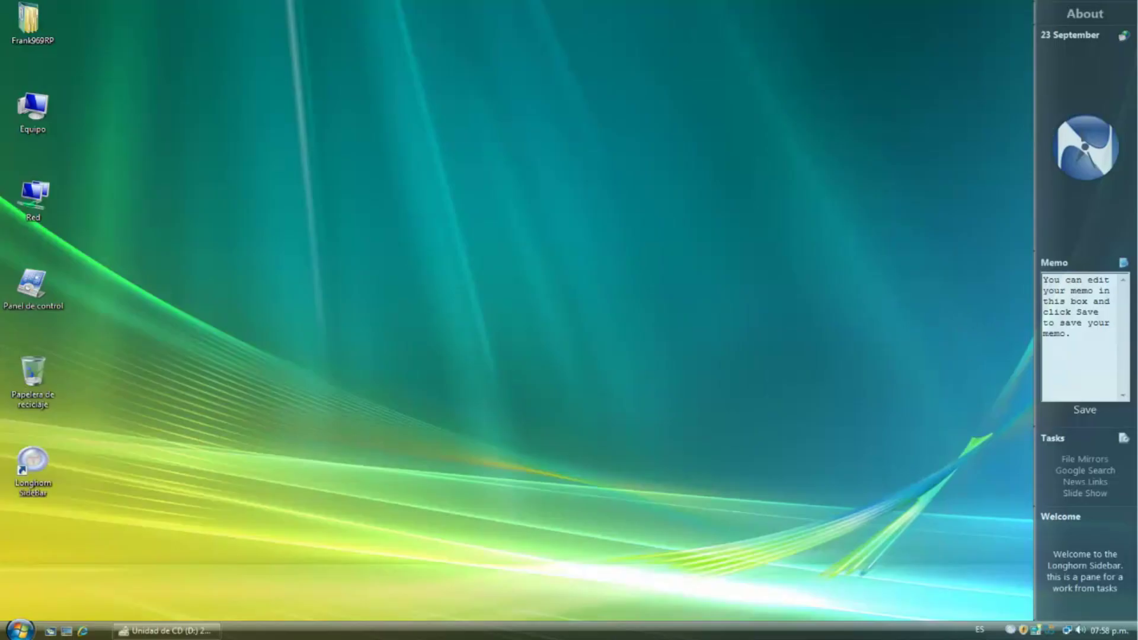
pyautogui.rightClick(1080, 199)
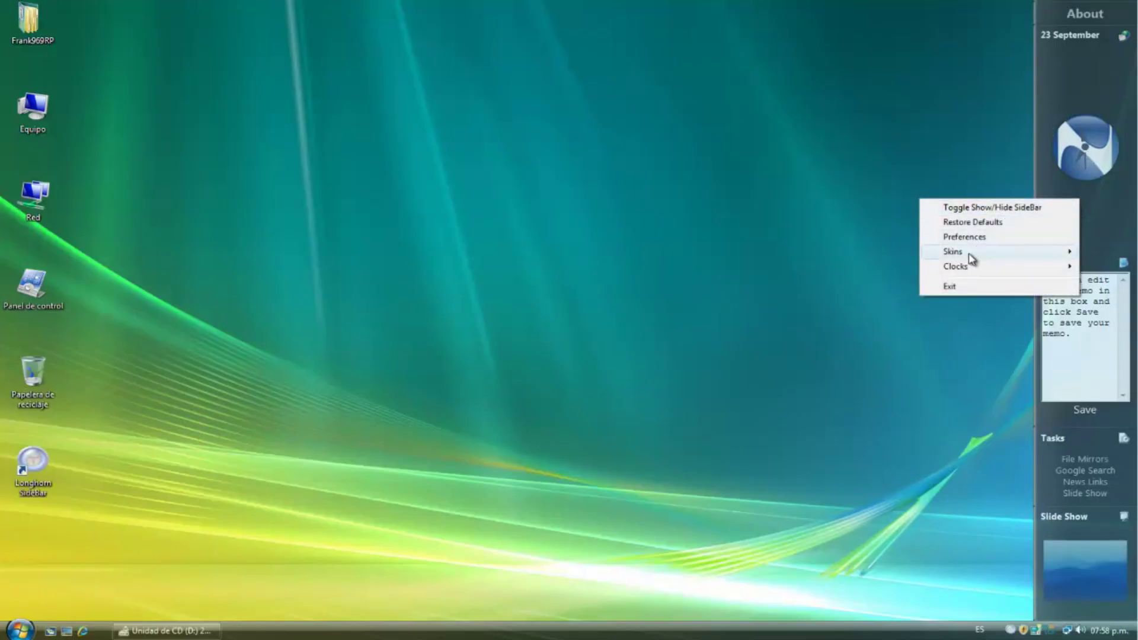
pyautogui.moveTo(966, 268)
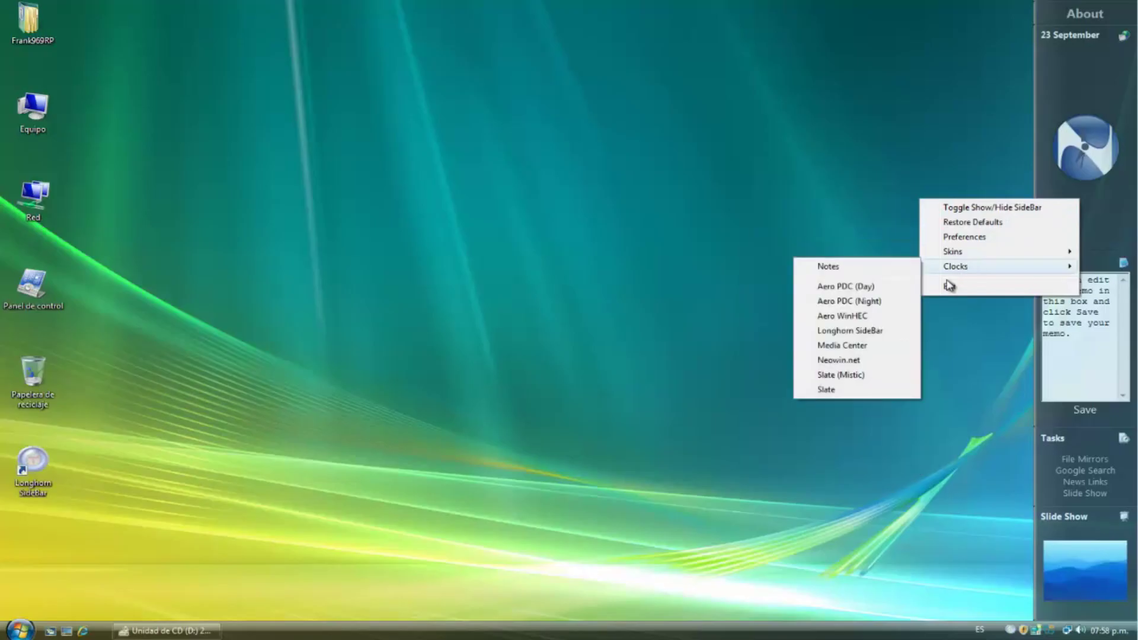
pyautogui.click(850, 389)
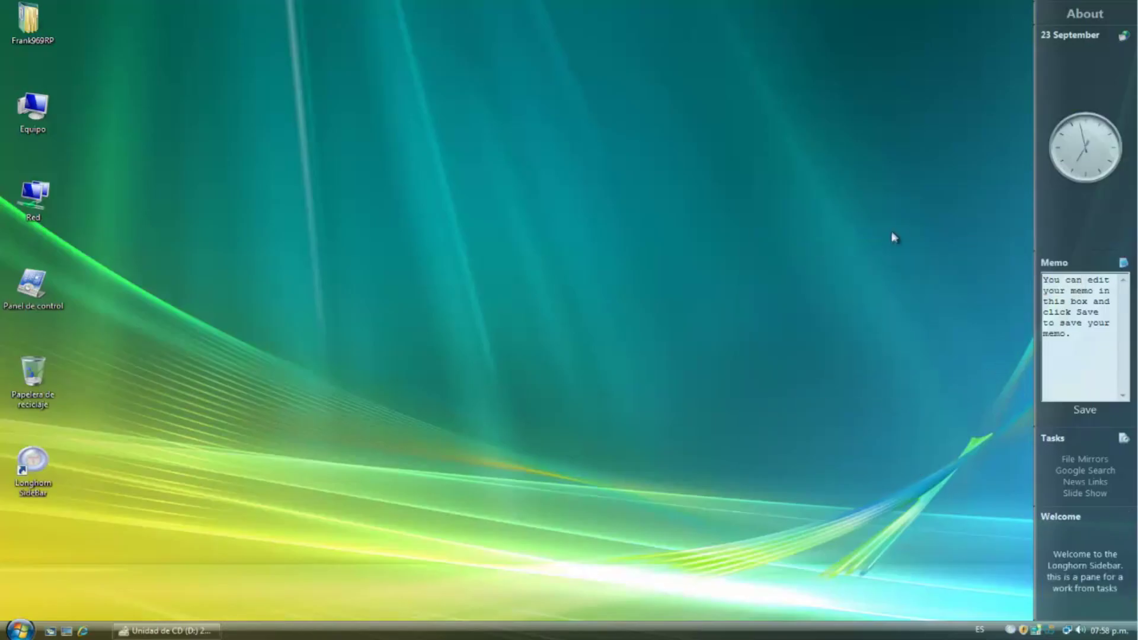
# View the Google Search task pane in the new skin and return to the Slide Show pane
pyautogui.click(1084, 472)
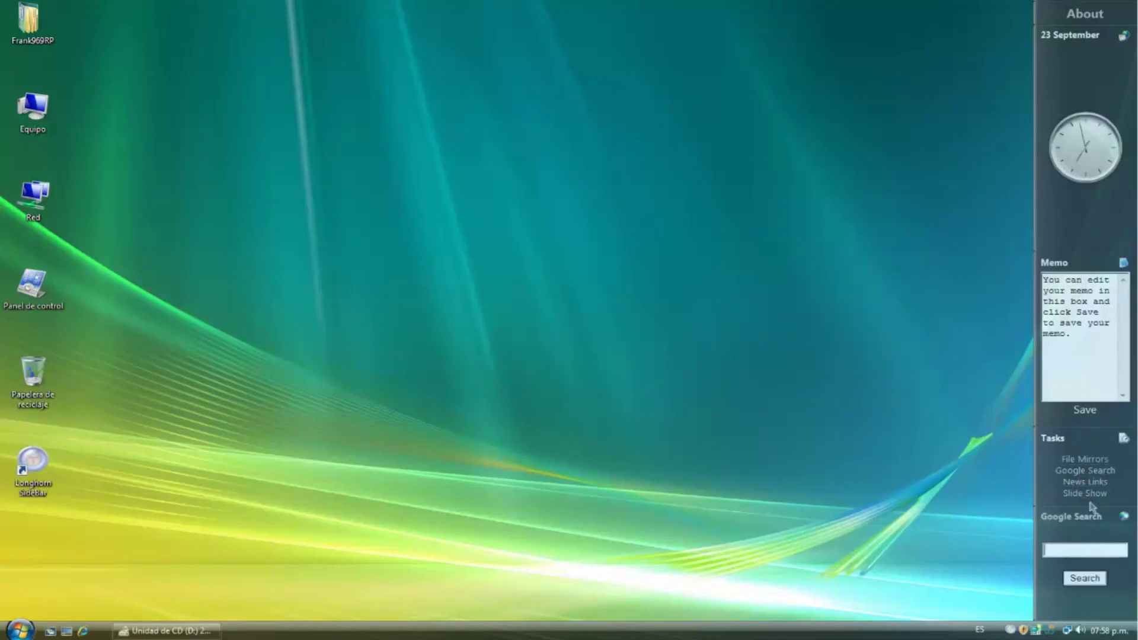
pyautogui.click(1097, 496)
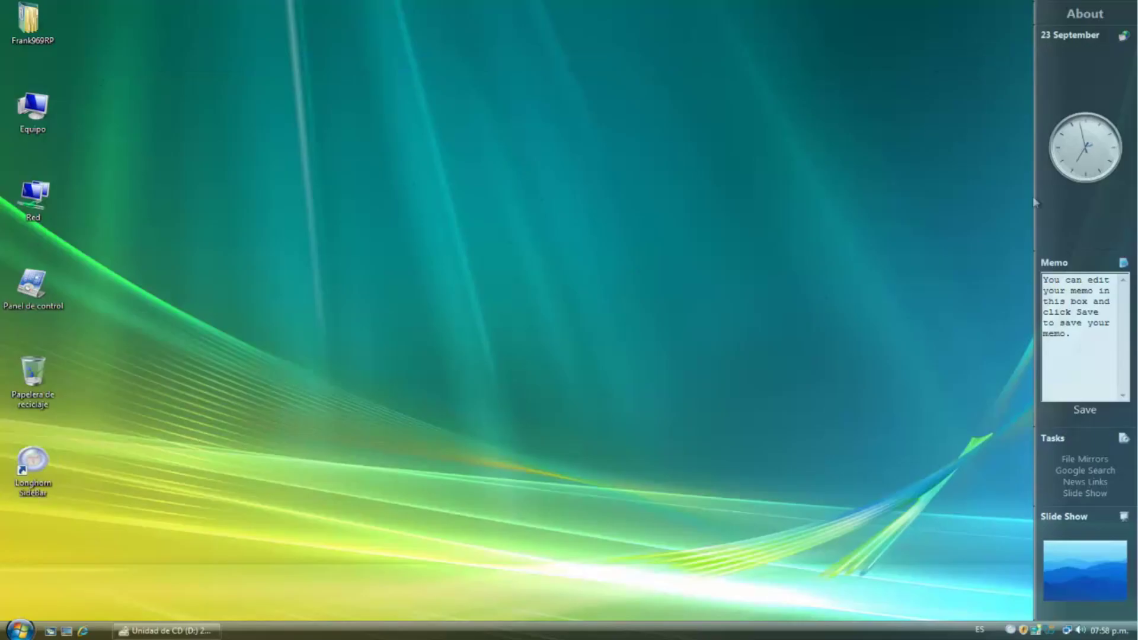
pyautogui.moveTo(738, 264); pyautogui.dragTo(613, 278)
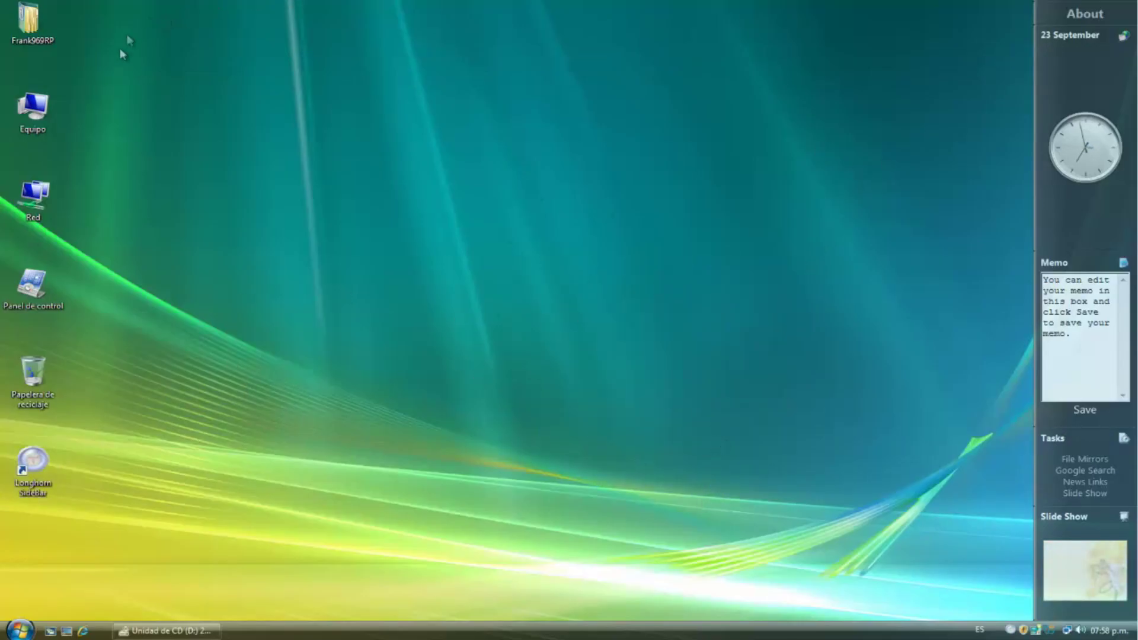
pyautogui.moveTo(424, 150); pyautogui.dragTo(406, 450)
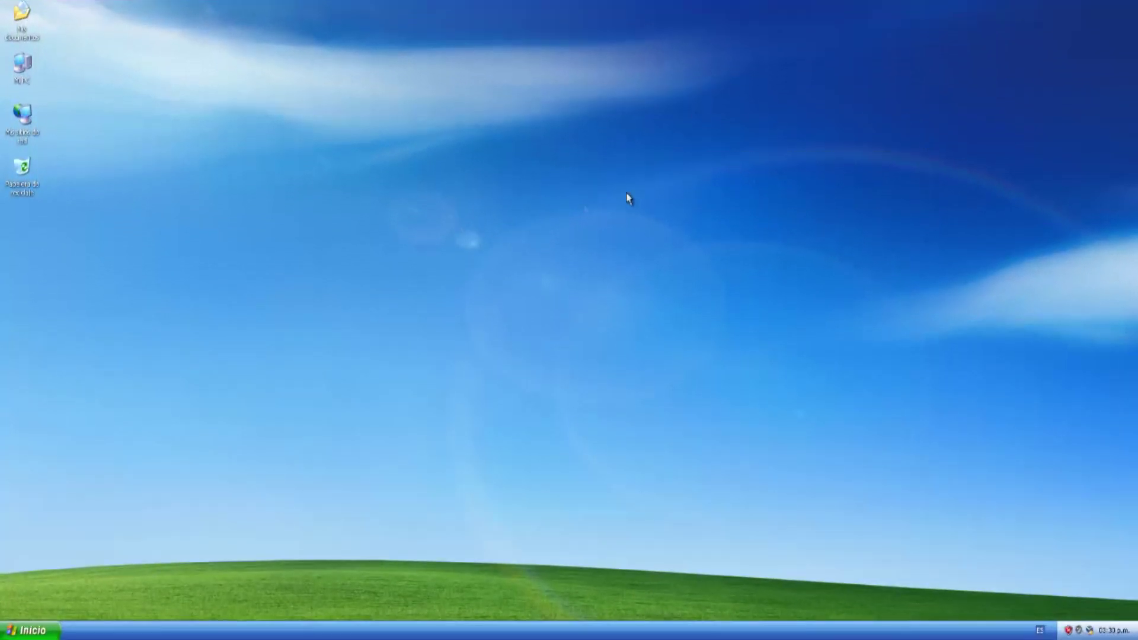
# On the Windows XP desktop, open the D: disc from Mi PC, try to install Flash Player 10.3, and exit its installer
pyautogui.doubleClick(22, 70)
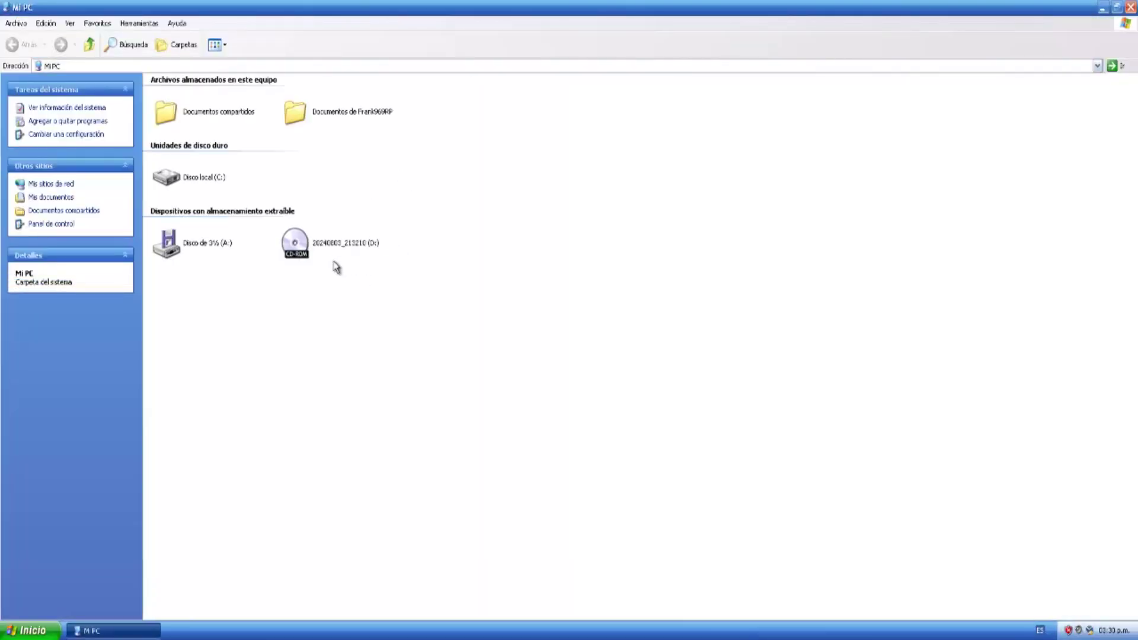
pyautogui.doubleClick(342, 251)
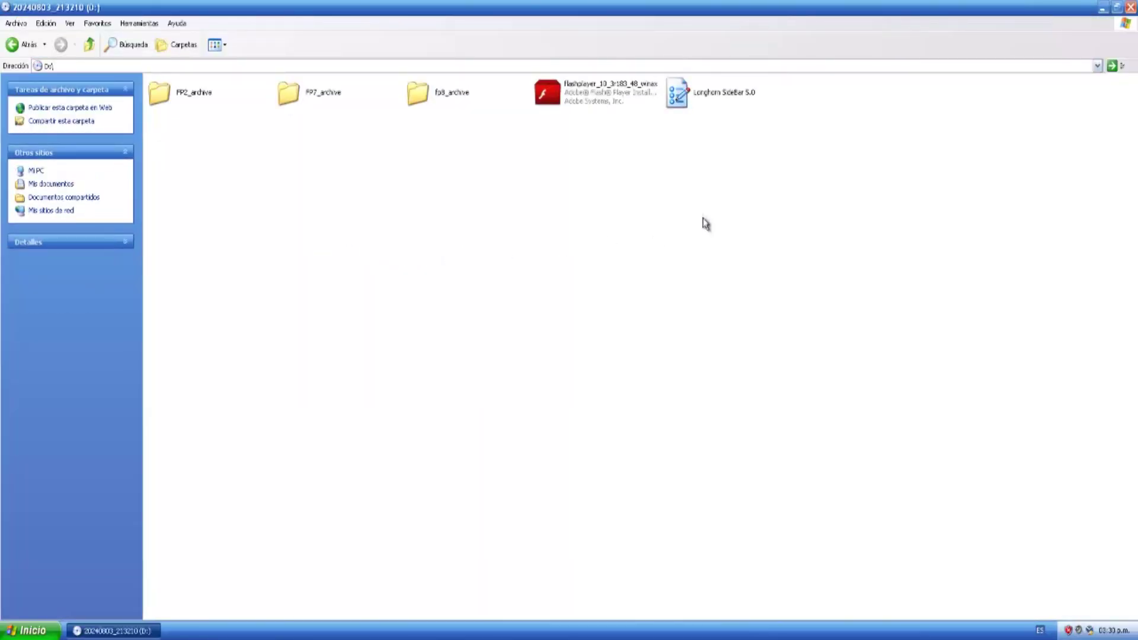
pyautogui.click(581, 105)
pyautogui.click(670, 181)
pyautogui.doubleClick(580, 103)
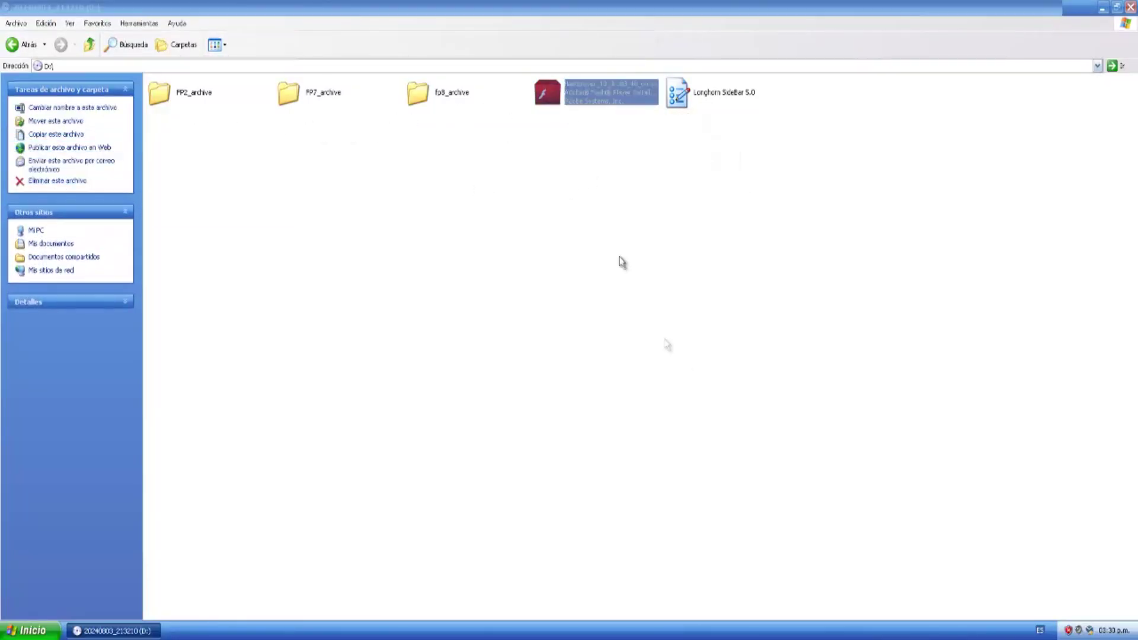
pyautogui.moveTo(236, 35); pyautogui.dragTo(560, 220)
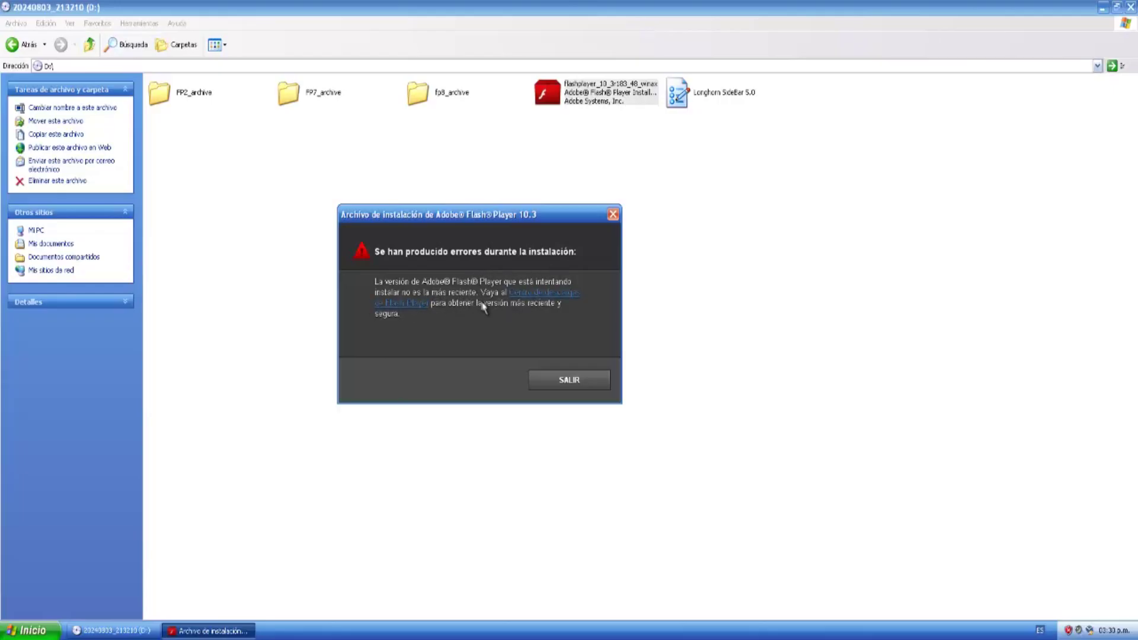
pyautogui.click(570, 380)
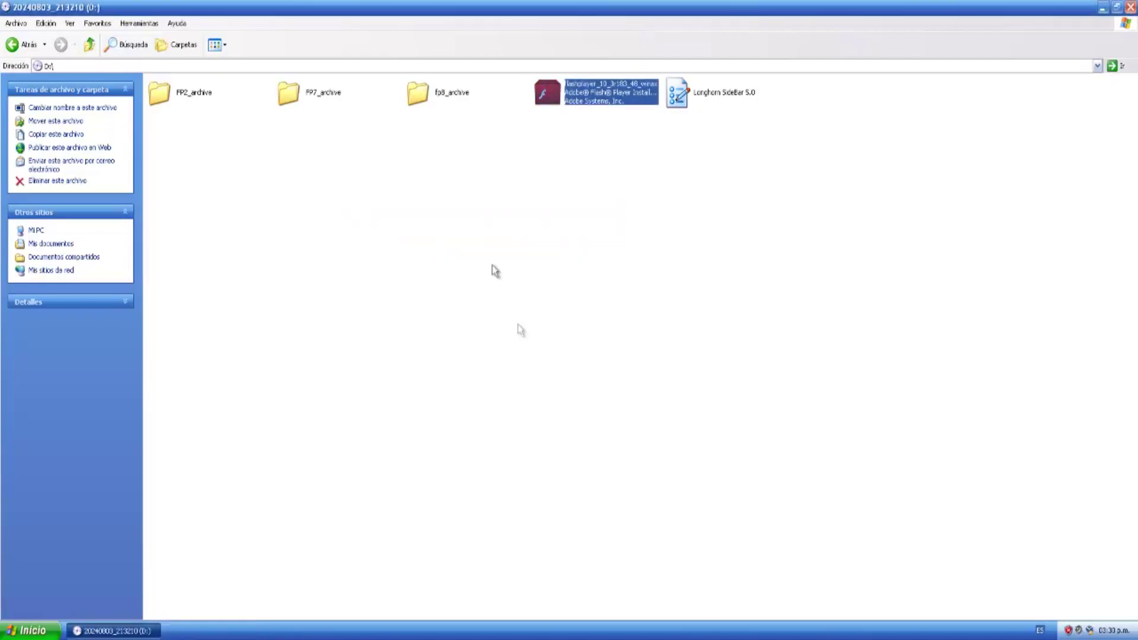
# Install Macromedia Flash Player 8 with flashplayer8r42_winax from the r42 folder inside fp8_archive
pyautogui.doubleClick(452, 99)
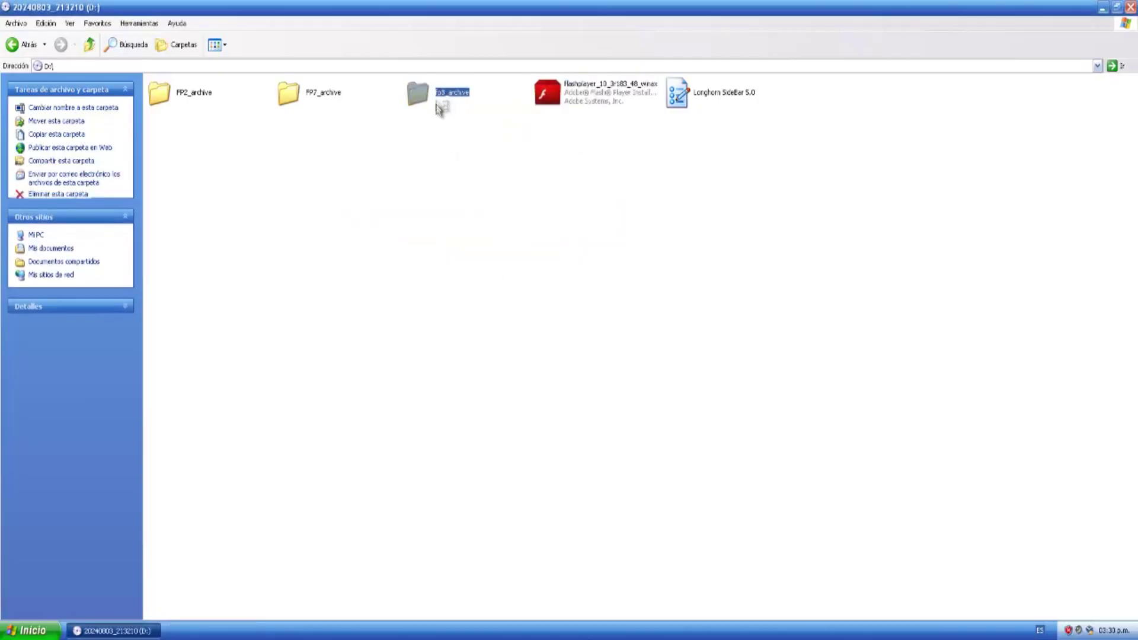
pyautogui.doubleClick(941, 95)
pyautogui.doubleClick(450, 92)
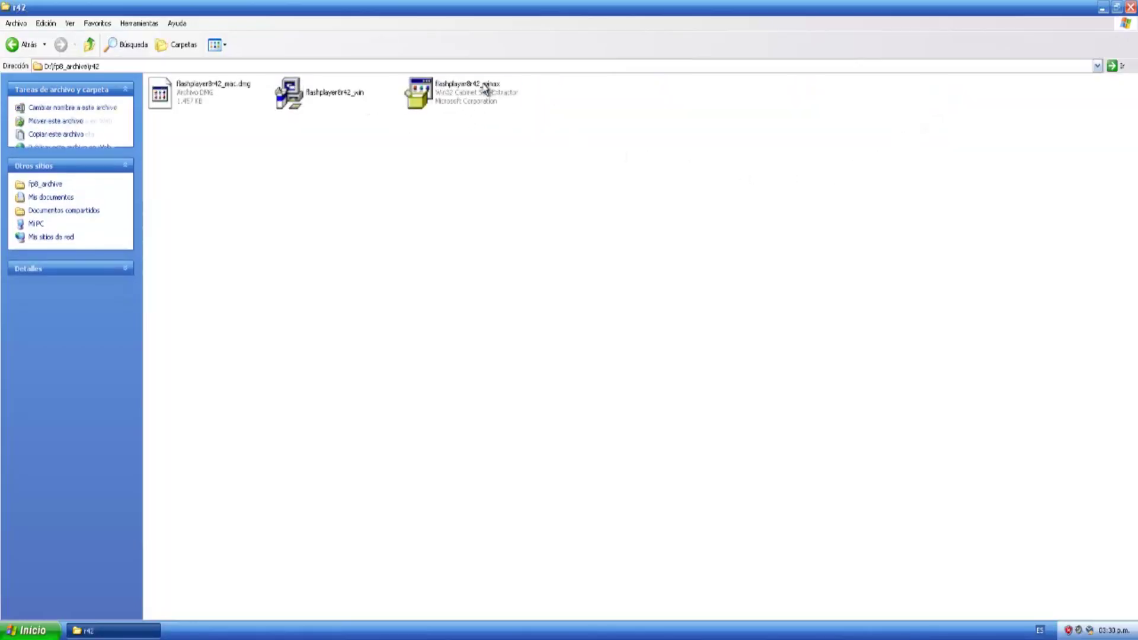
pyautogui.click(542, 350)
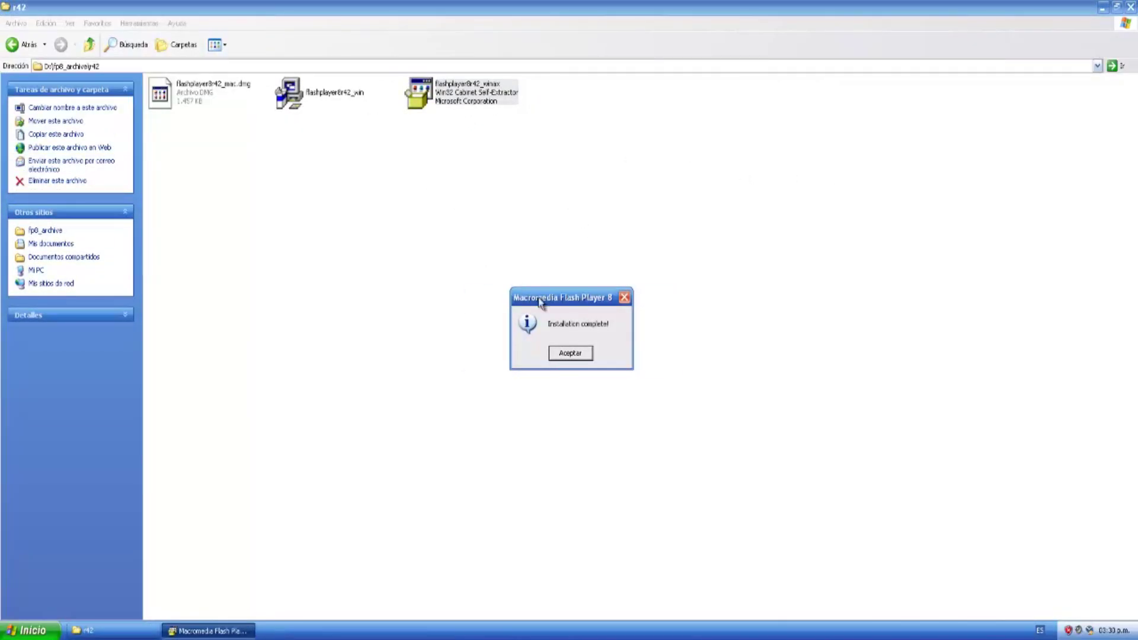
pyautogui.click(562, 356)
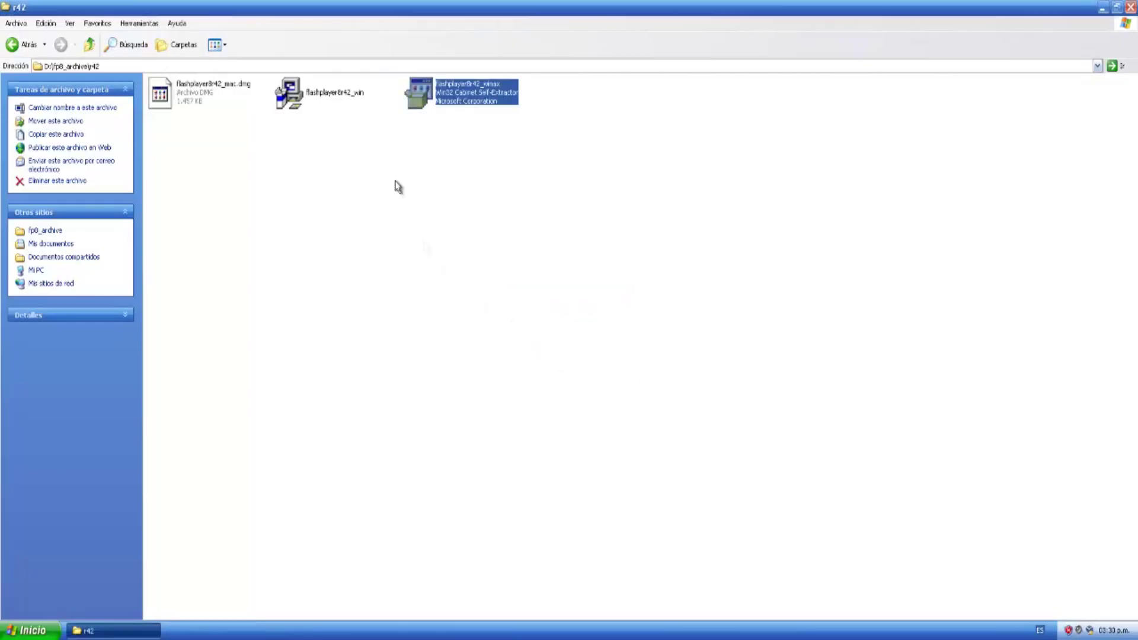
# Run flashplayer8r42_win in Español and install the Flash Player plugin to C:\WINDOWS\system32\Macromed\Flash
pyautogui.doubleClick(336, 93)
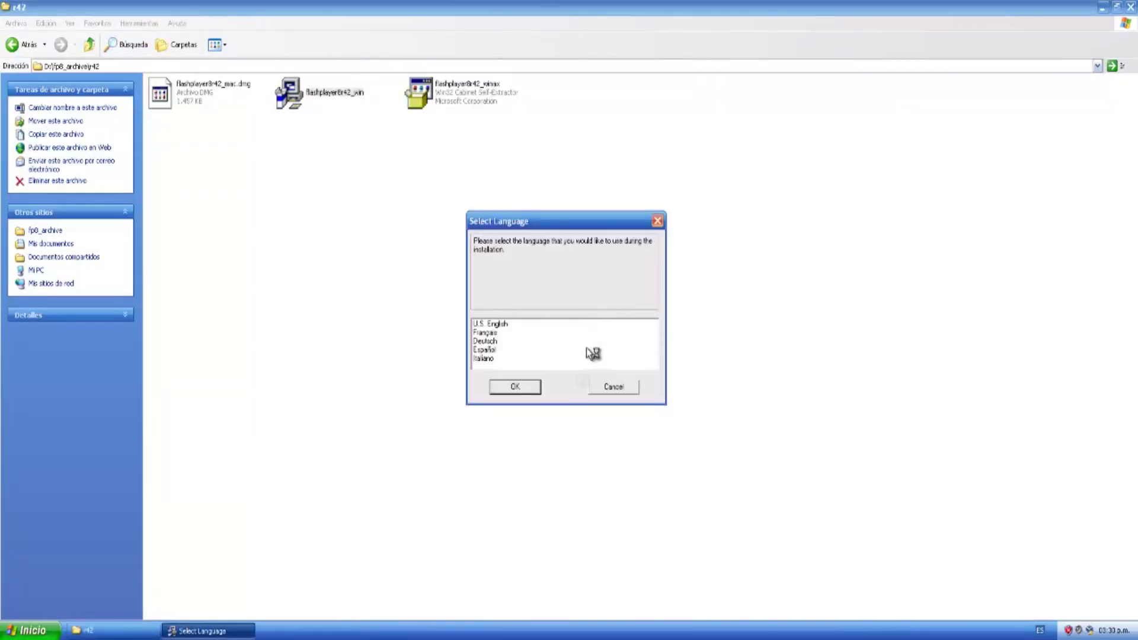
pyautogui.click(492, 350)
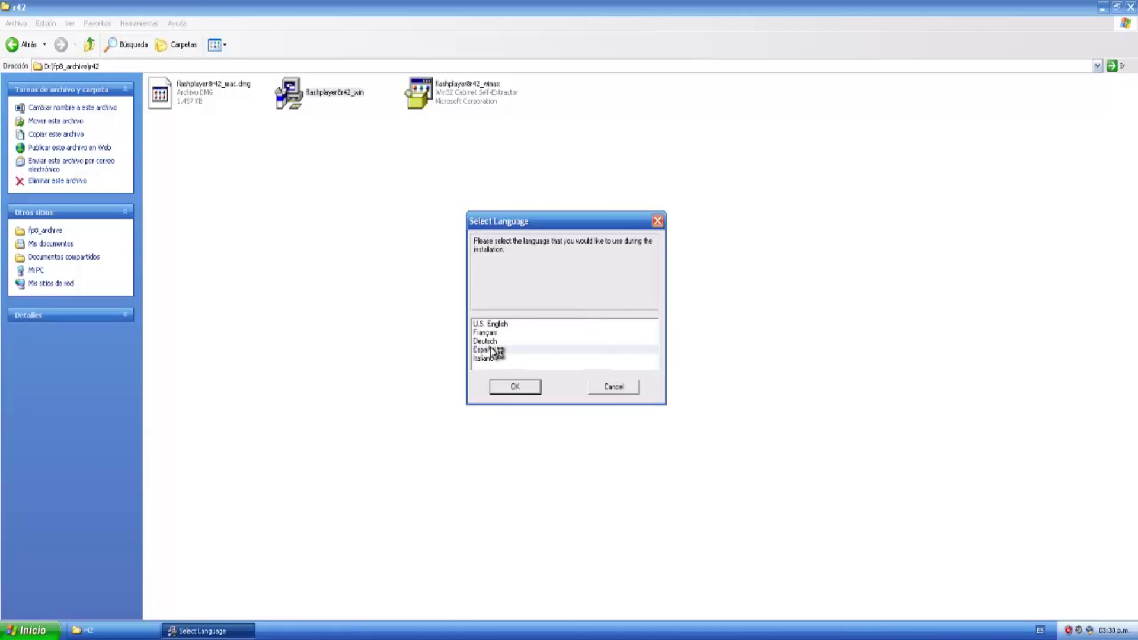
pyautogui.click(532, 396)
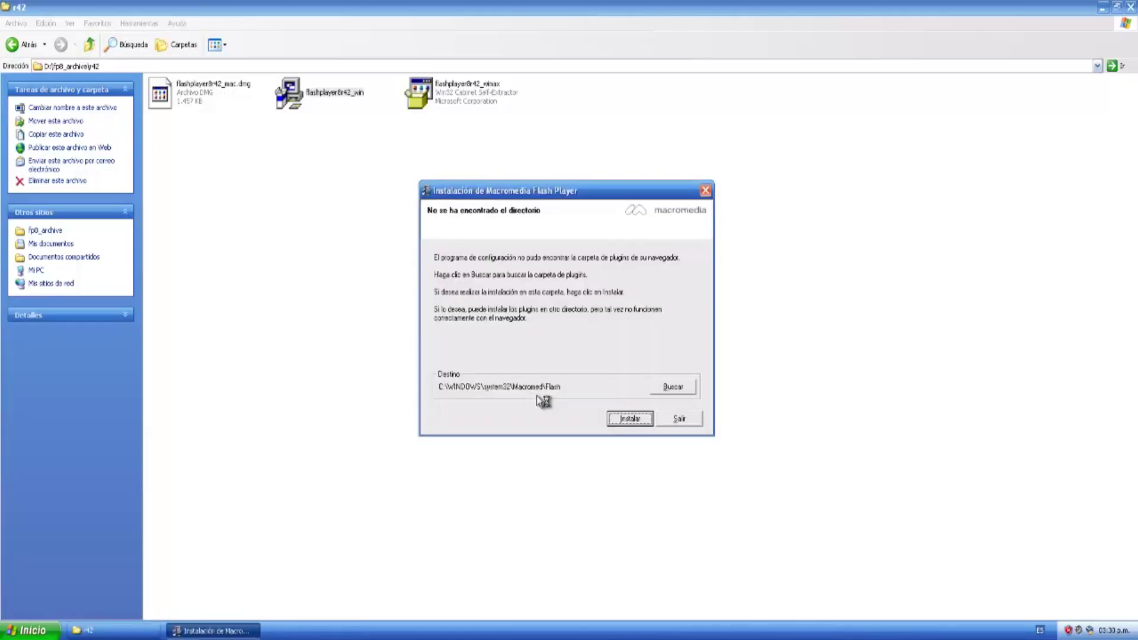
pyautogui.click(639, 418)
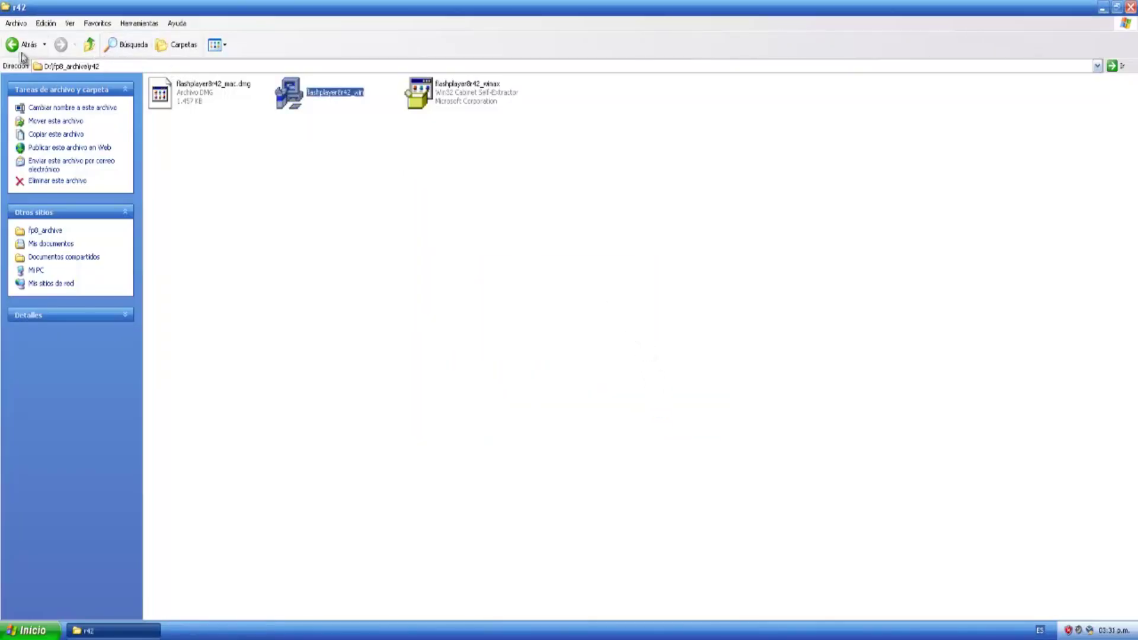
# Return to the root of the D: disc and start the Longhorn SideBar 5.0 setup
pyautogui.click(5, 44)
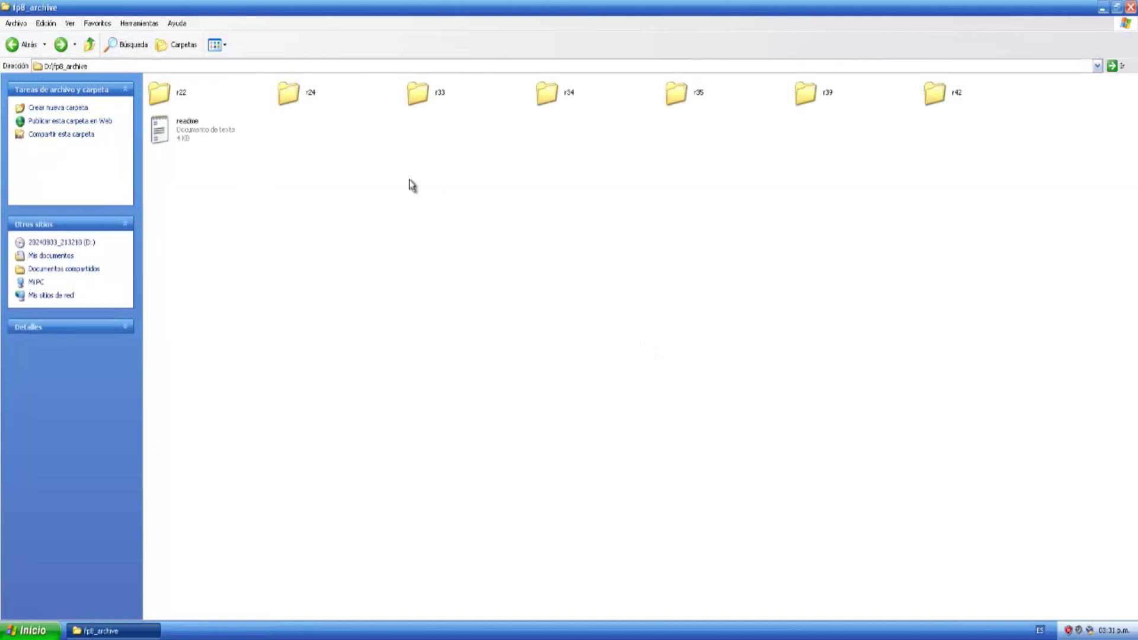
pyautogui.click(5, 44)
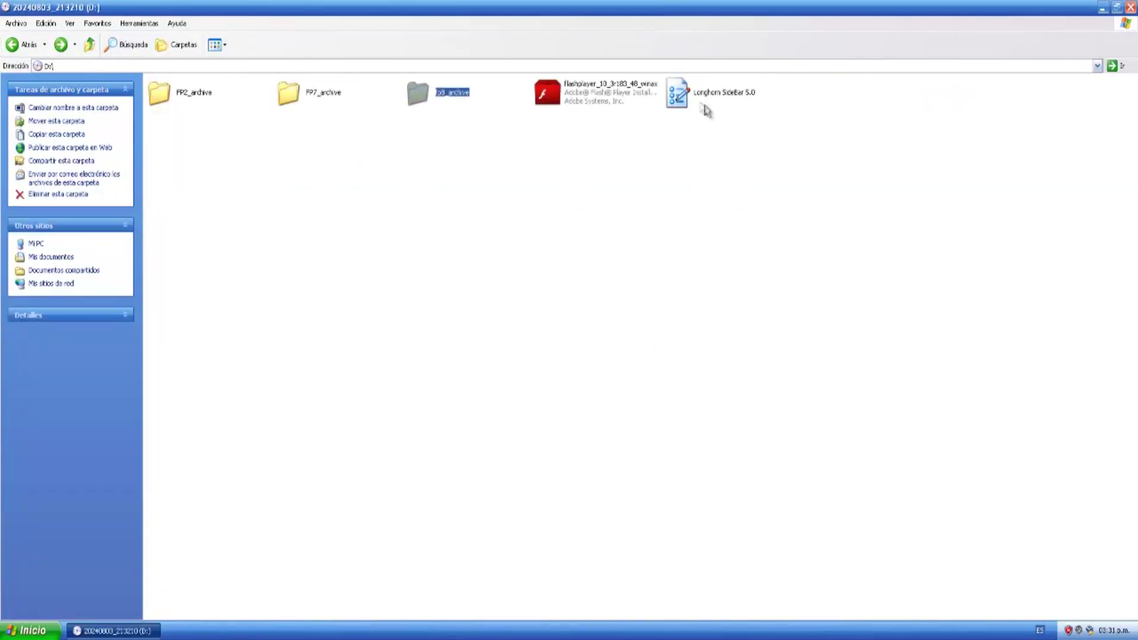
pyautogui.click(700, 105)
pyautogui.doubleClick(701, 105)
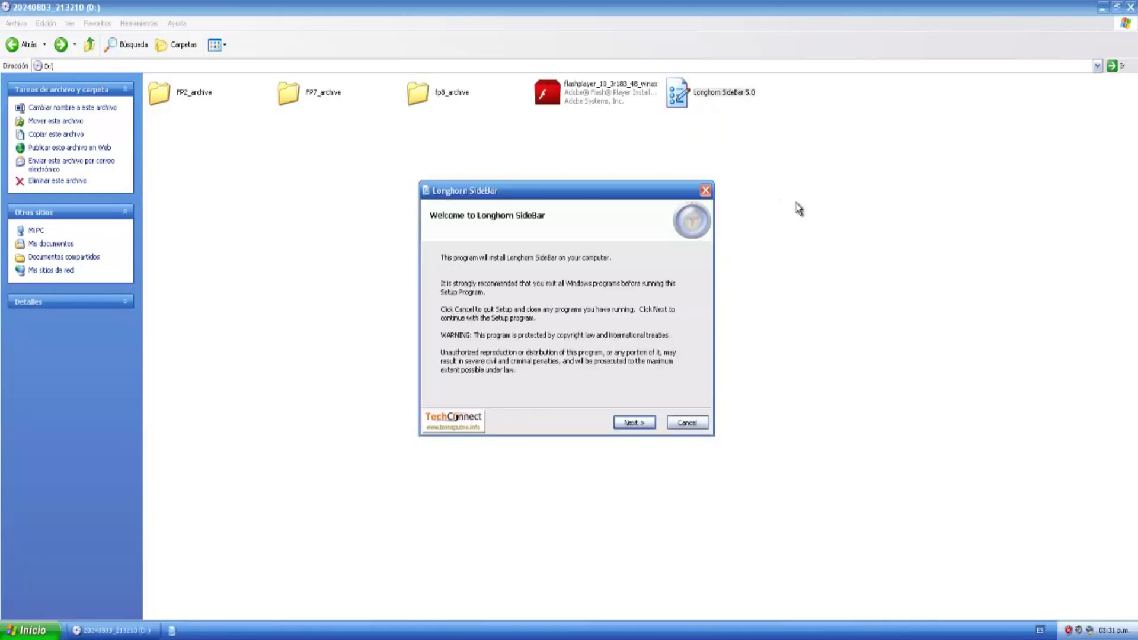
# Minimize the D: window, accept the license and information pages, and complete the Longhorn SideBar installation
pyautogui.click(1103, 7)
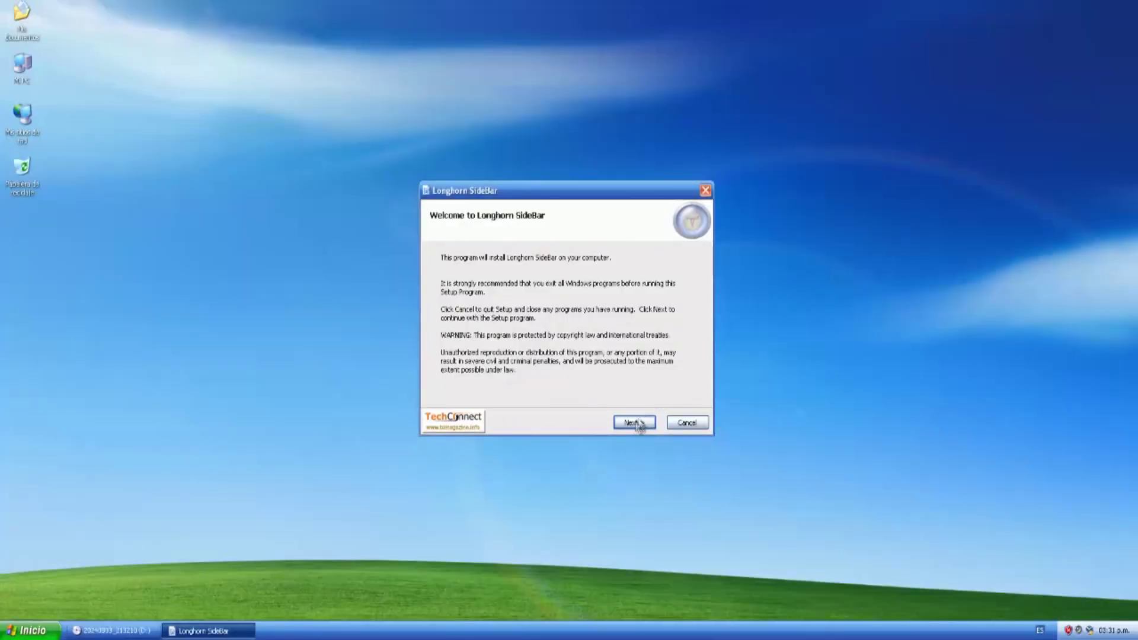
pyautogui.click(635, 423)
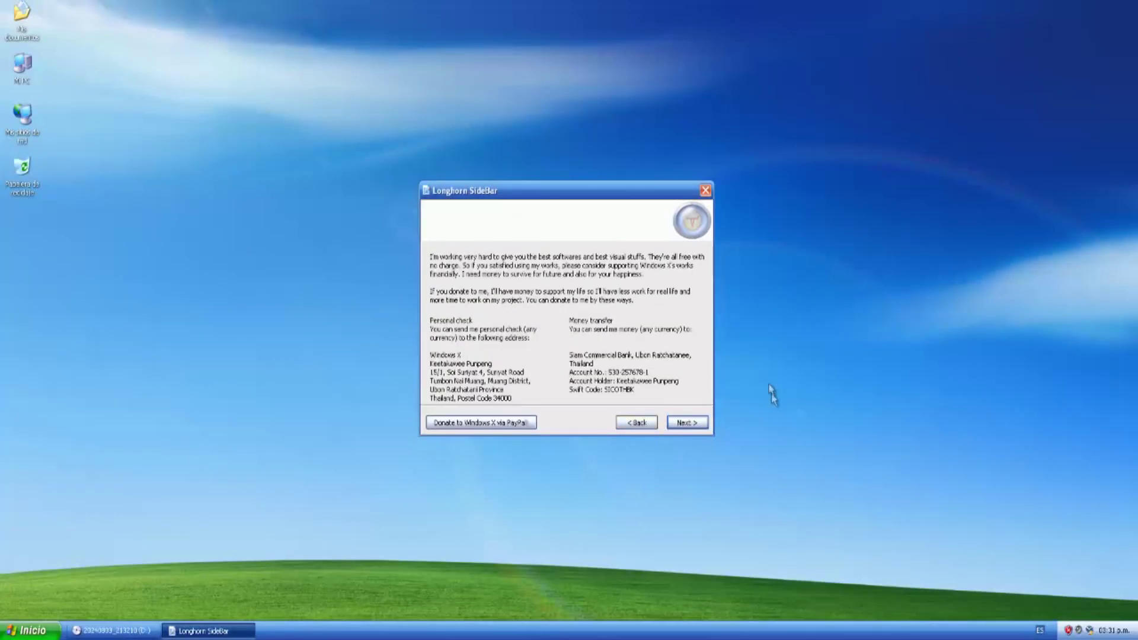
pyautogui.click(686, 423)
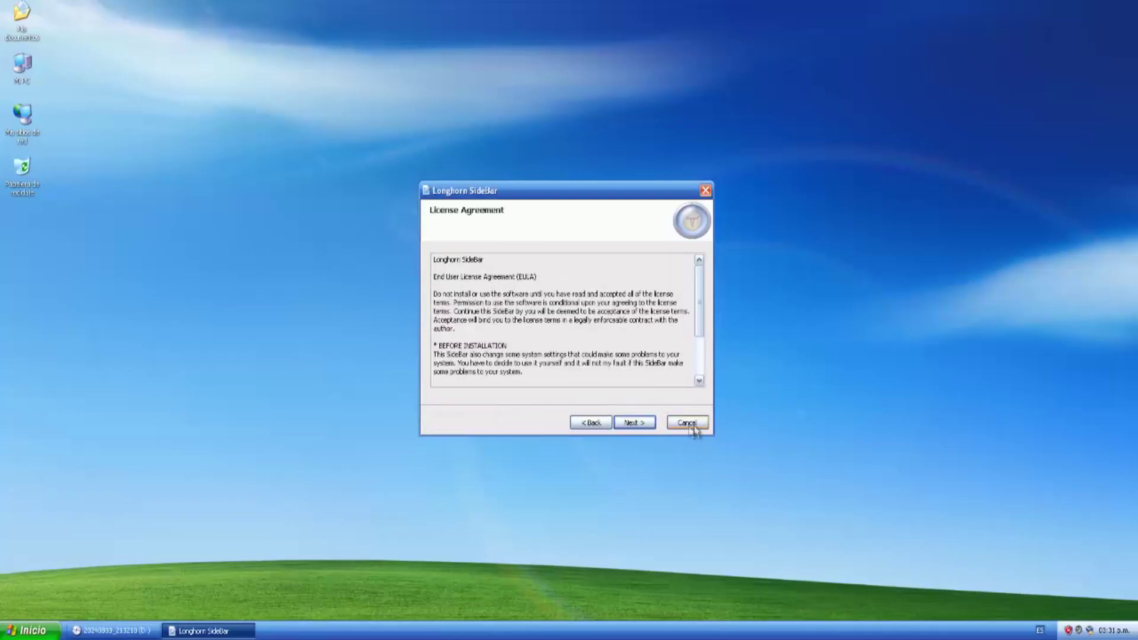
pyautogui.click(646, 422)
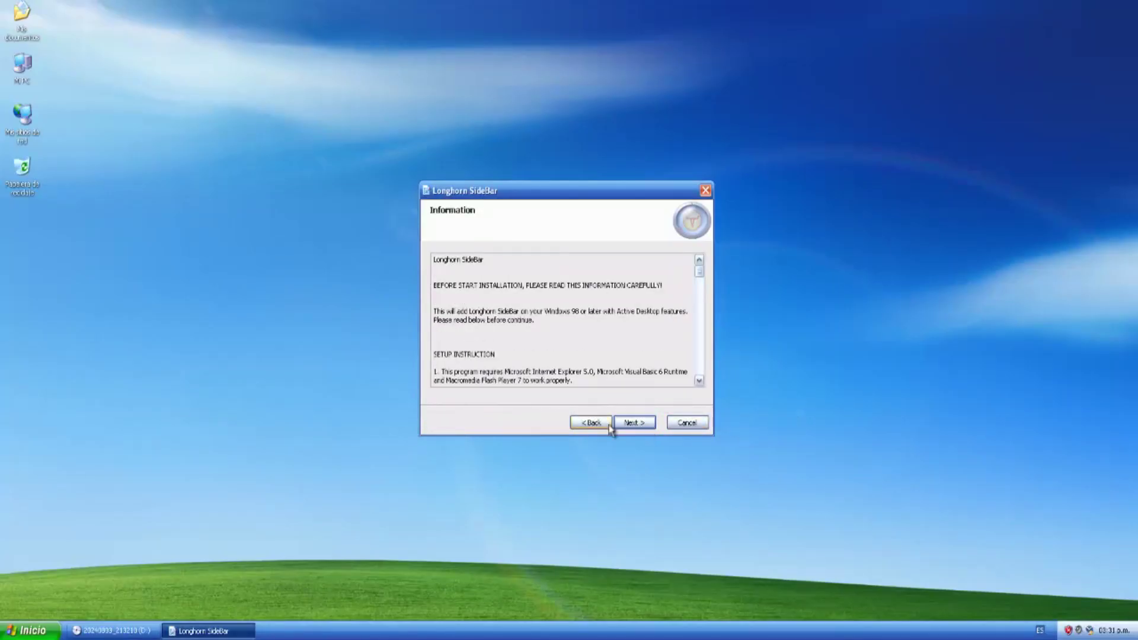
pyautogui.click(633, 423)
pyautogui.click(633, 423)
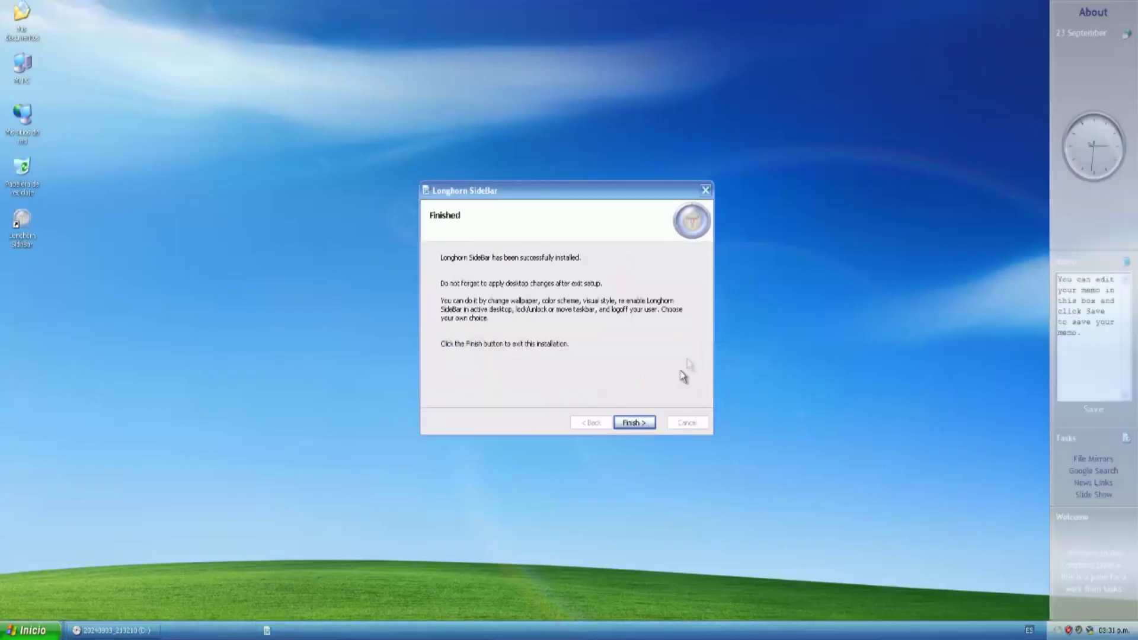
pyautogui.click(643, 423)
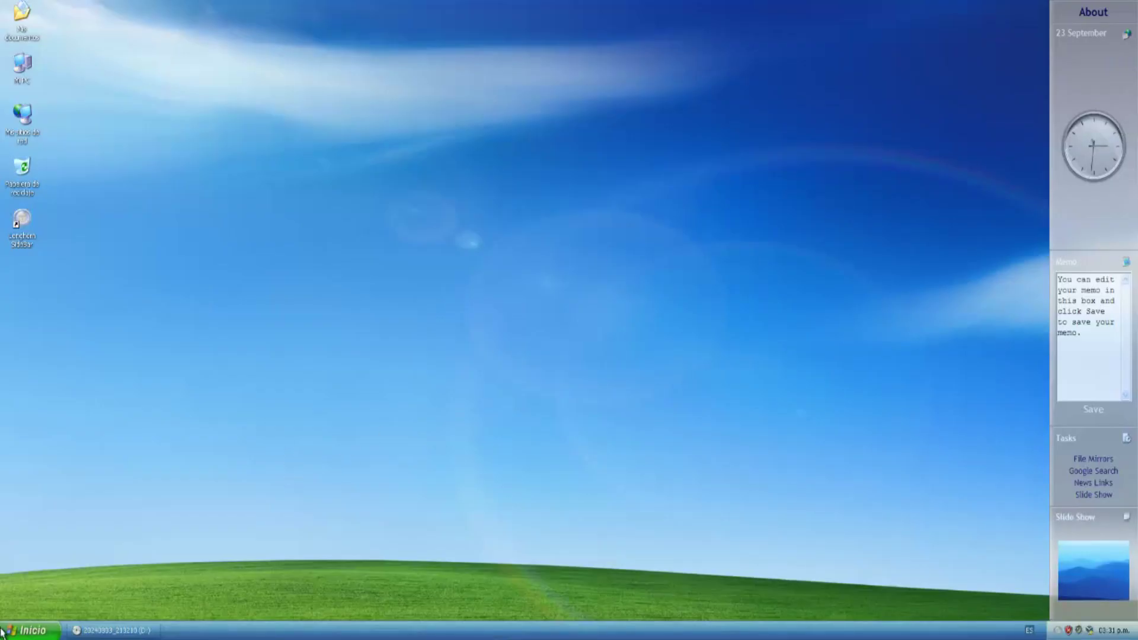
pyautogui.click(23, 631)
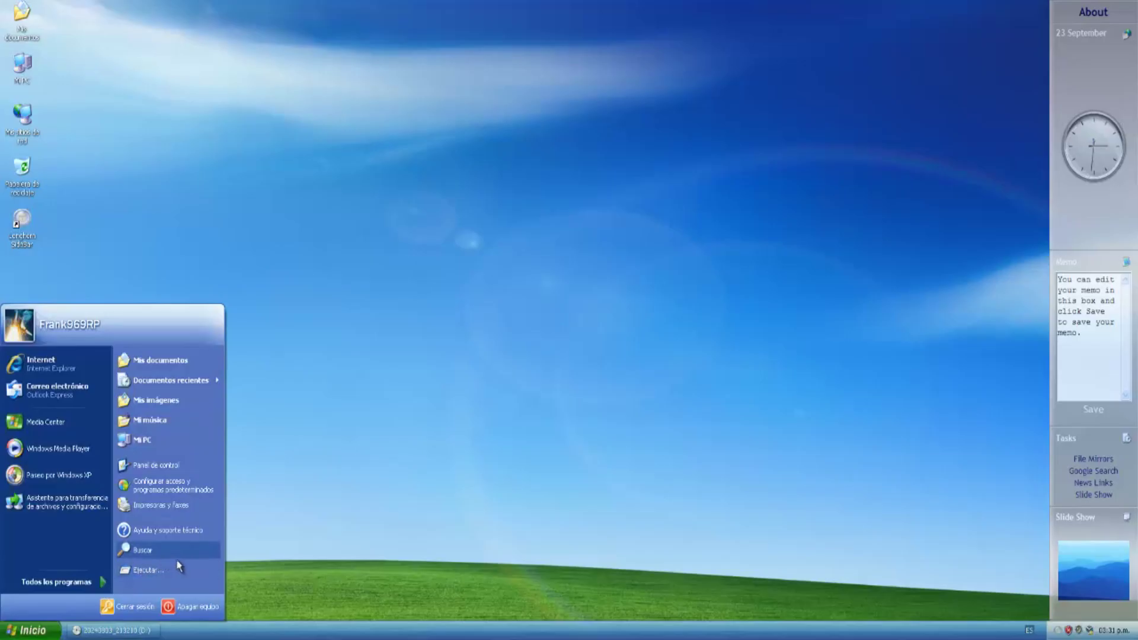
pyautogui.click(965, 172)
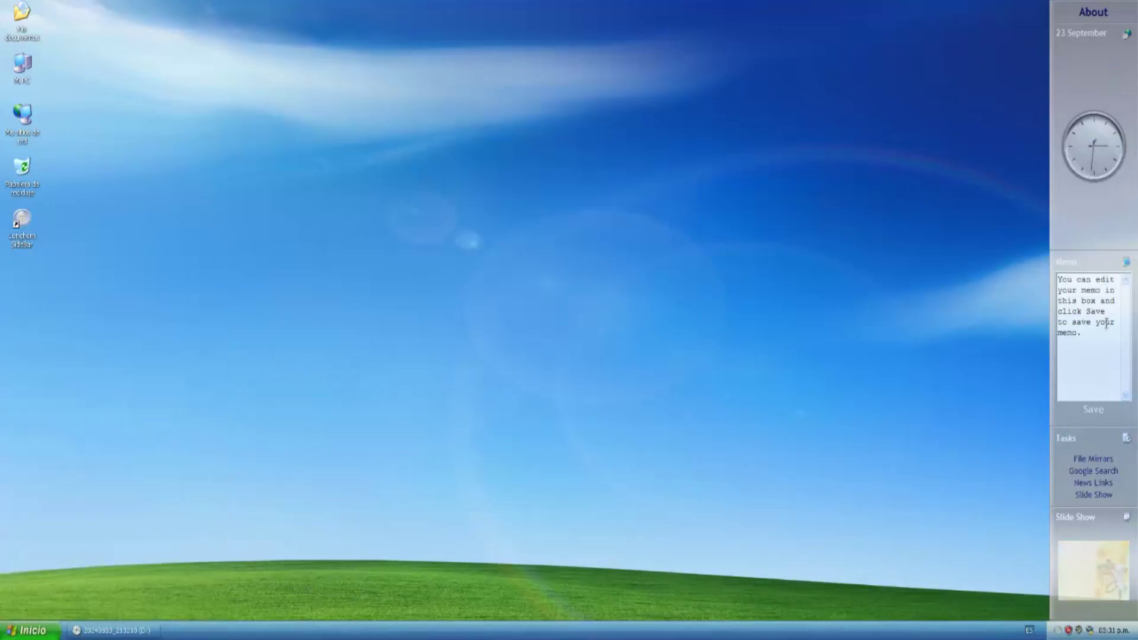
pyautogui.hotkey('ctrl', 'a')
# Set the sidebar's clock to Aero PDC (Day) and apply the Media Center skin
pyautogui.rightClick(1079, 219)
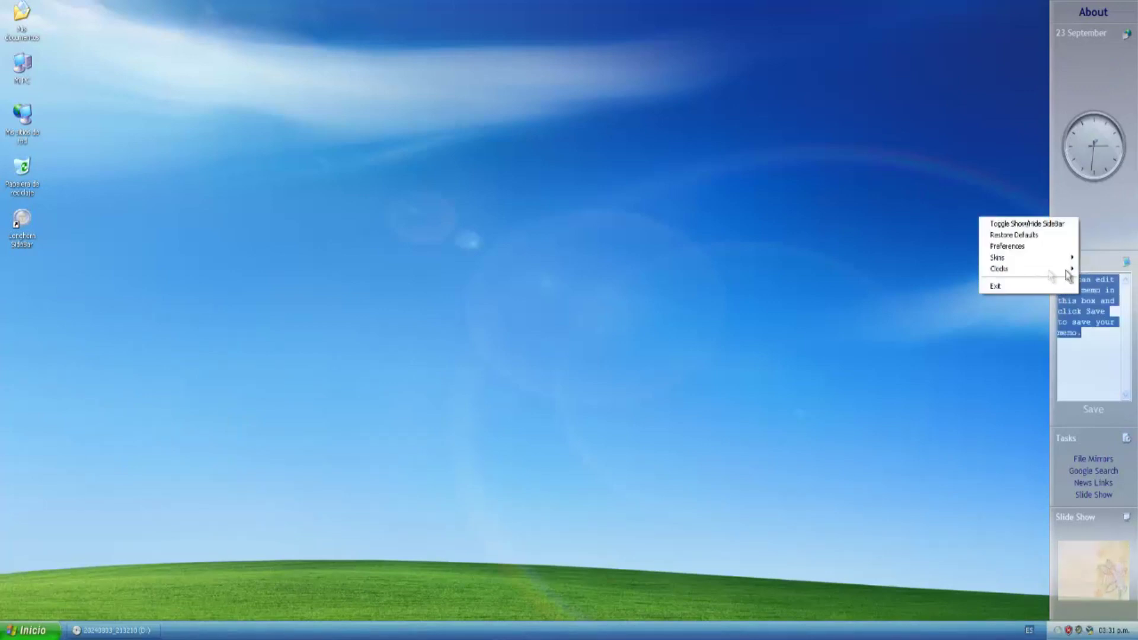
pyautogui.moveTo(1061, 270)
pyautogui.click(941, 290)
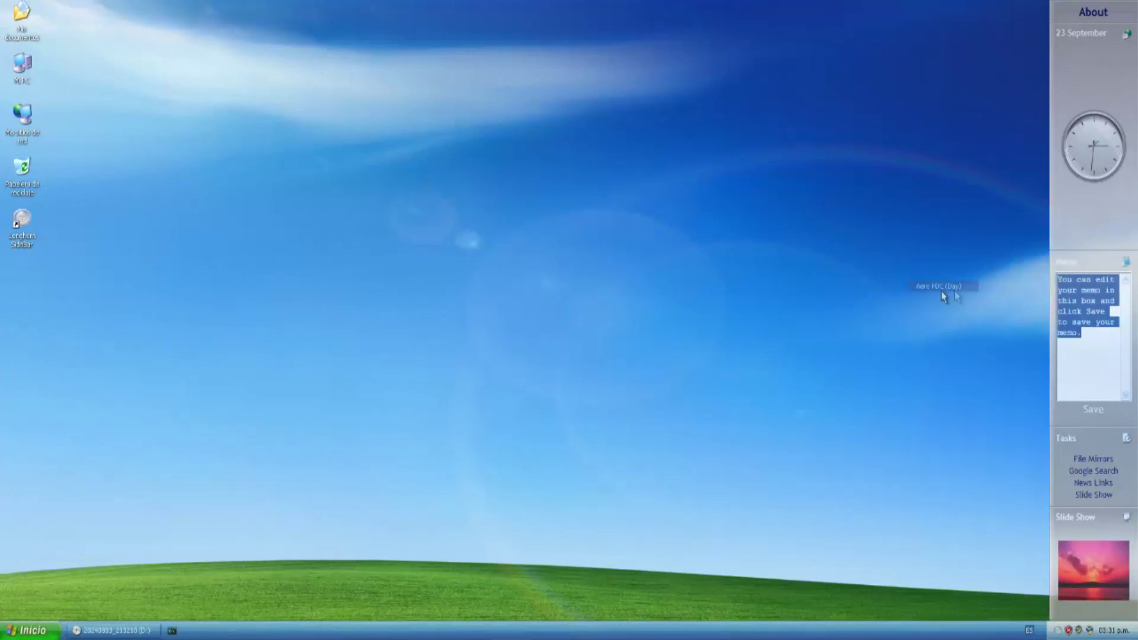
pyautogui.rightClick(1086, 230)
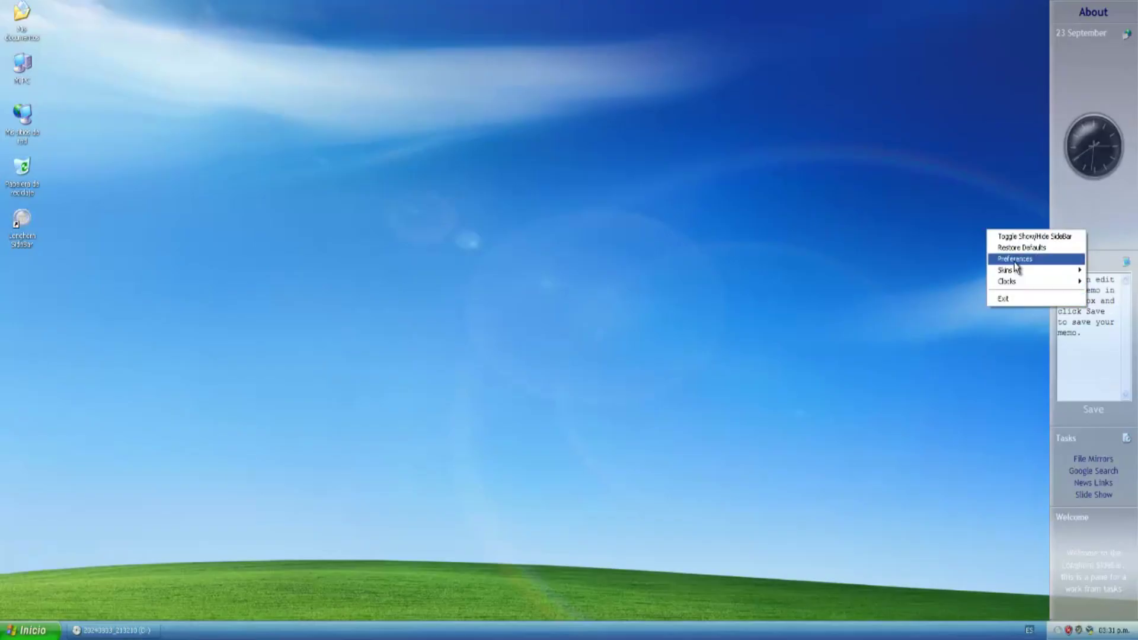
pyautogui.moveTo(1017, 271)
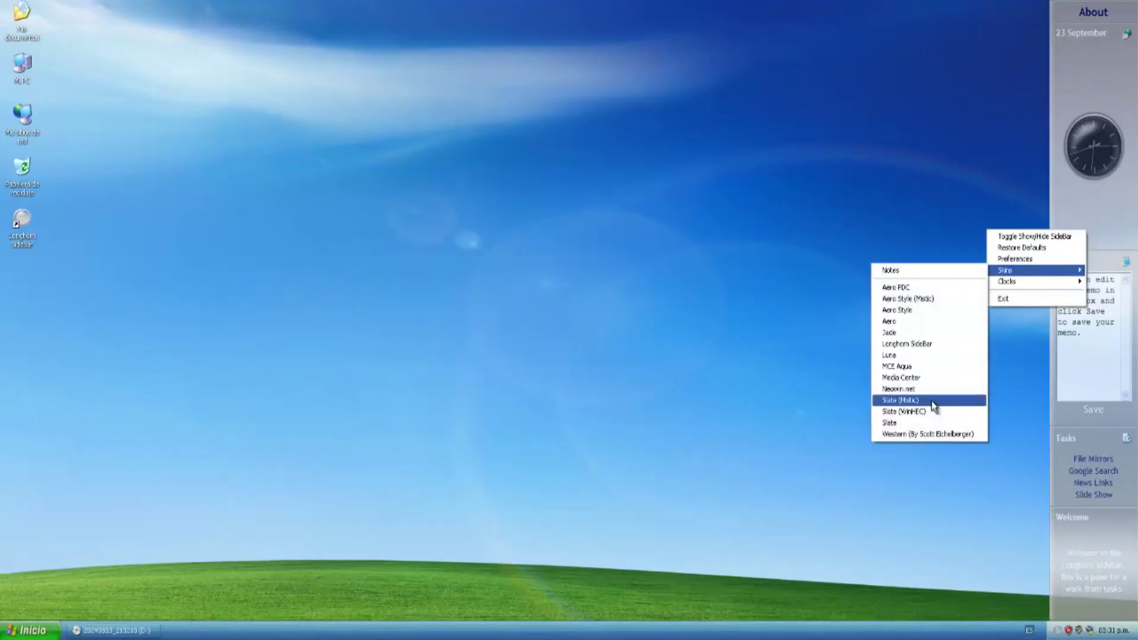
pyautogui.click(931, 378)
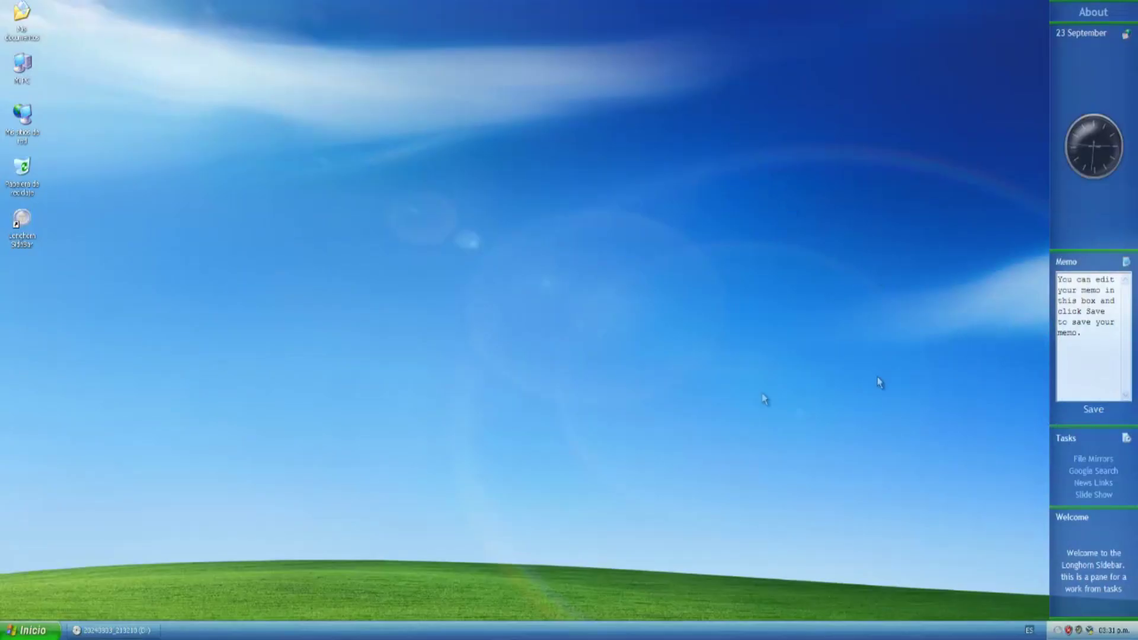
# Run winver to view the Acerca de Windows version information, and dismiss it
pyautogui.click(13, 619)
pyautogui.click(215, 572)
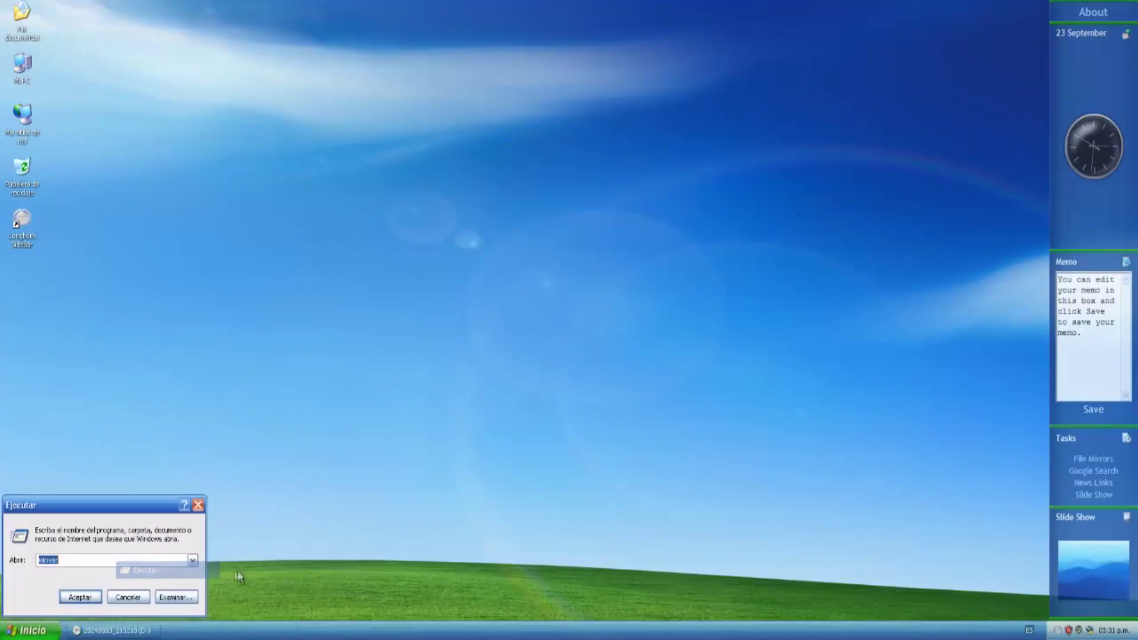
pyautogui.click(82, 598)
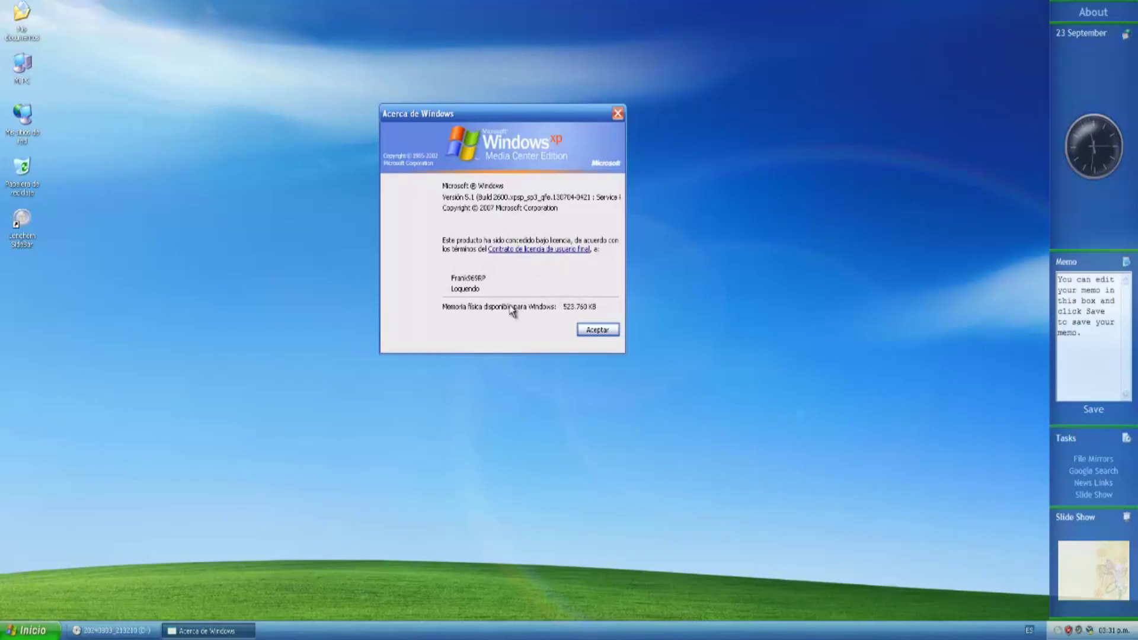
pyautogui.click(604, 333)
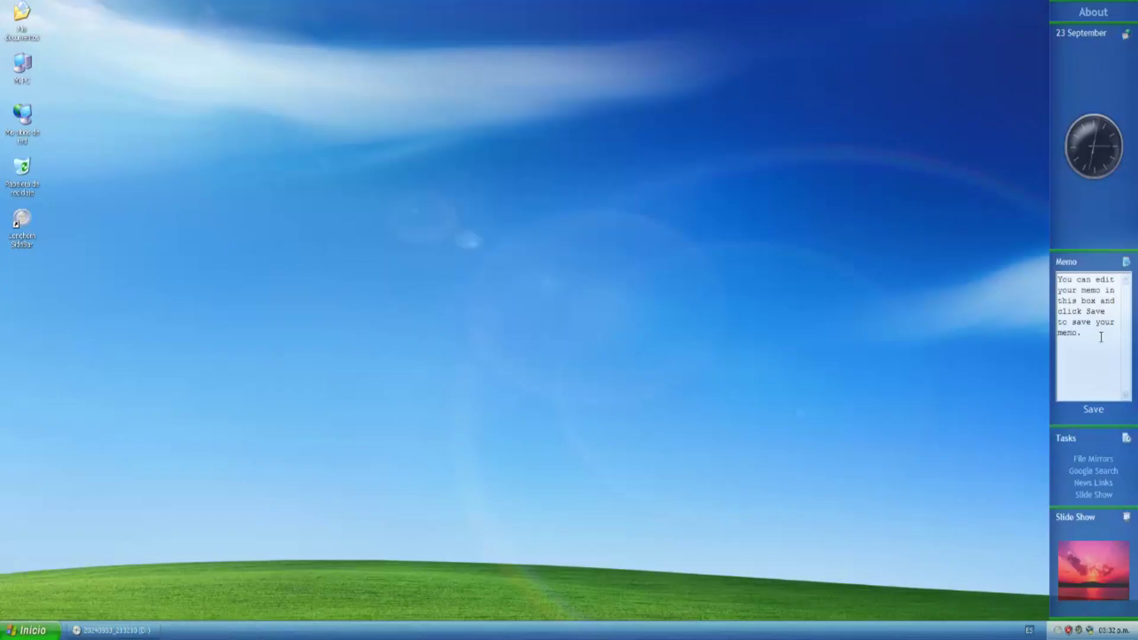
# Apply the Slate (Mistic) skin to the sidebar
pyautogui.rightClick(1097, 216)
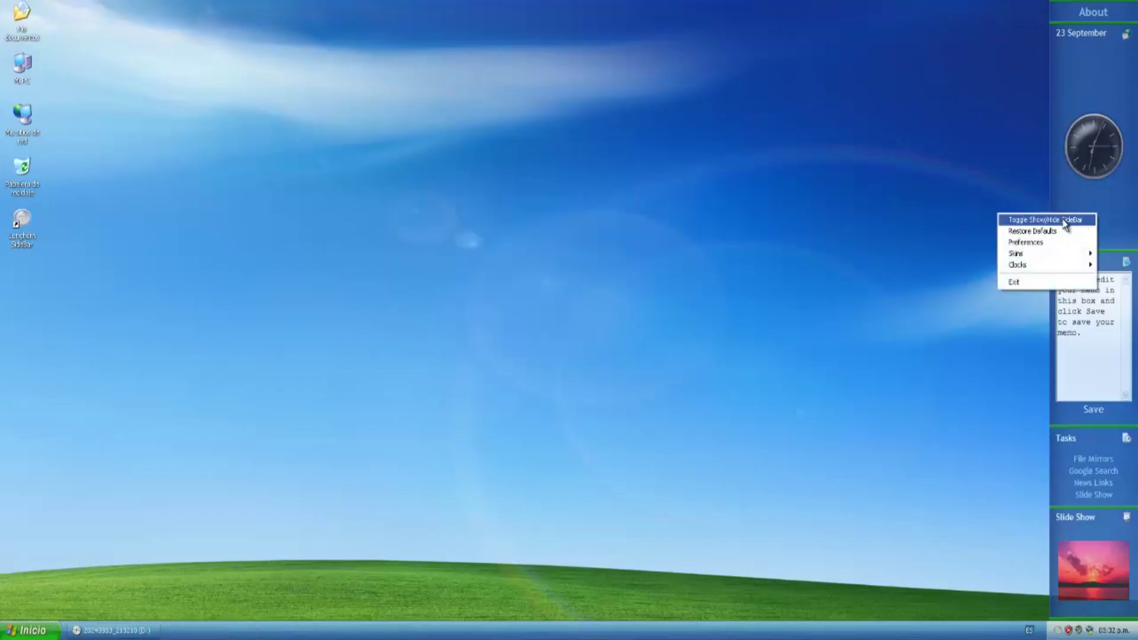
pyautogui.moveTo(1038, 253)
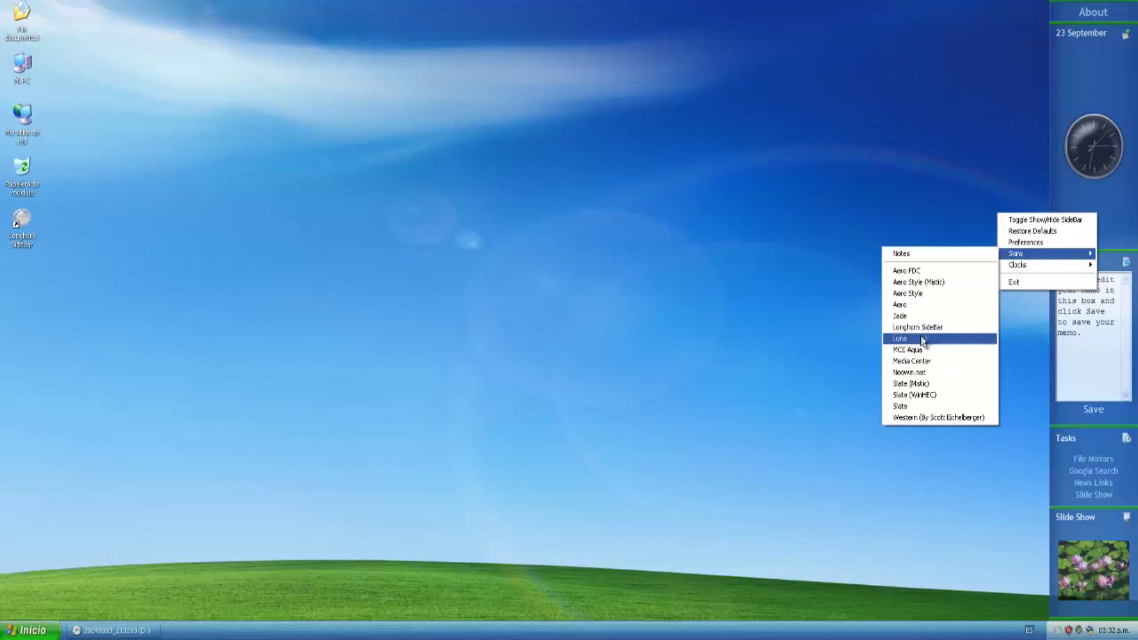
pyautogui.click(940, 385)
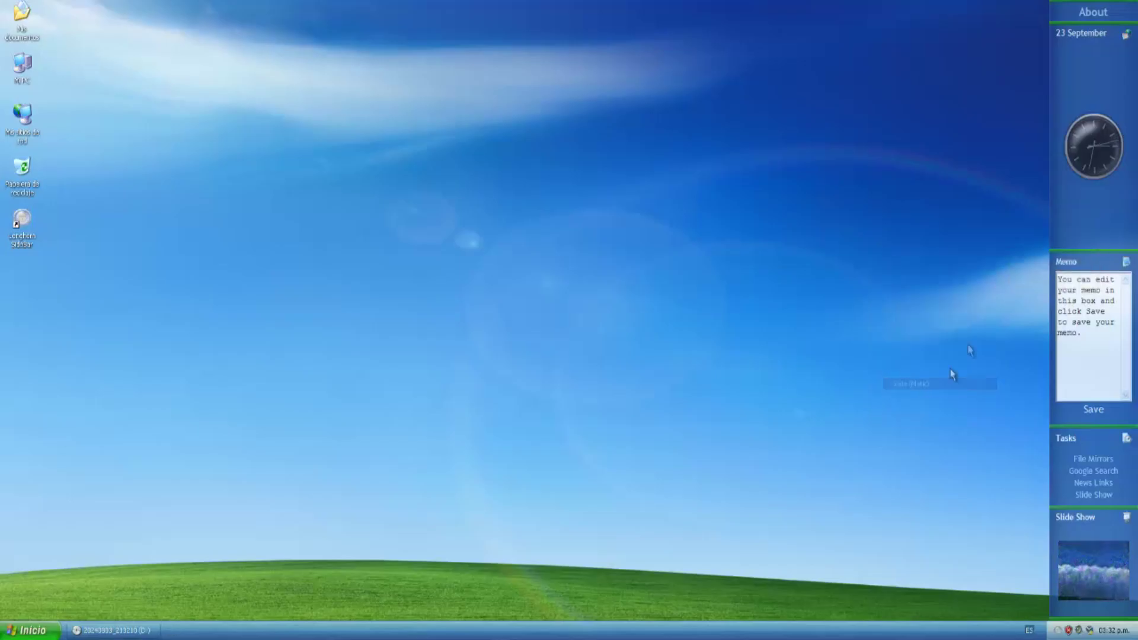
# Try the Slate (Mistic) clock on the sidebar, and set the clock to Slate
pyautogui.rightClick(1089, 209)
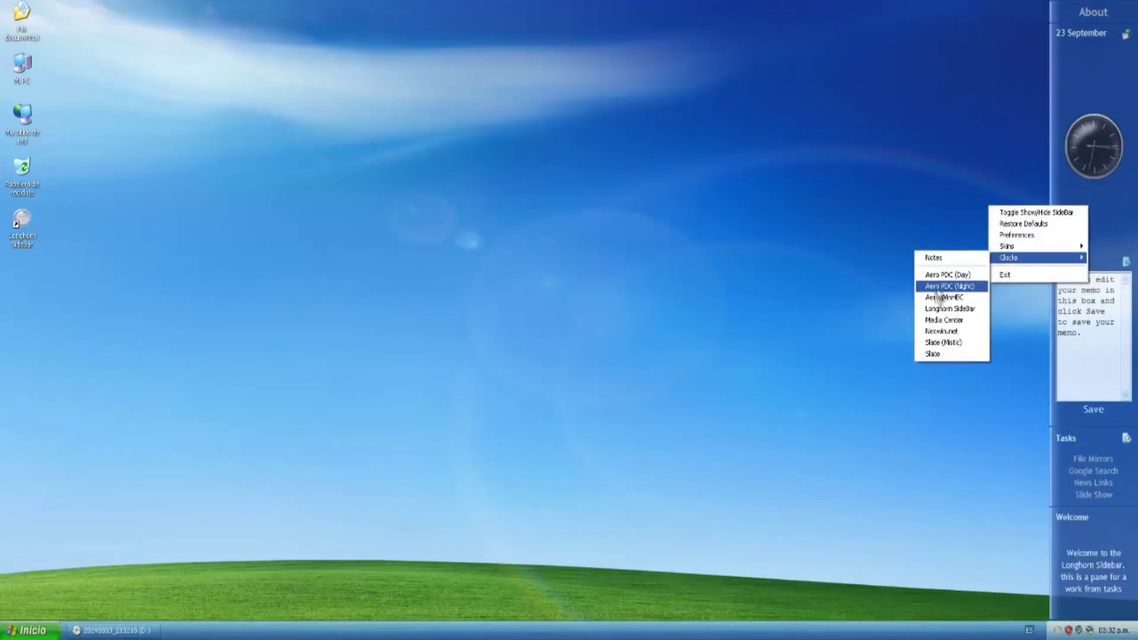
pyautogui.click(967, 342)
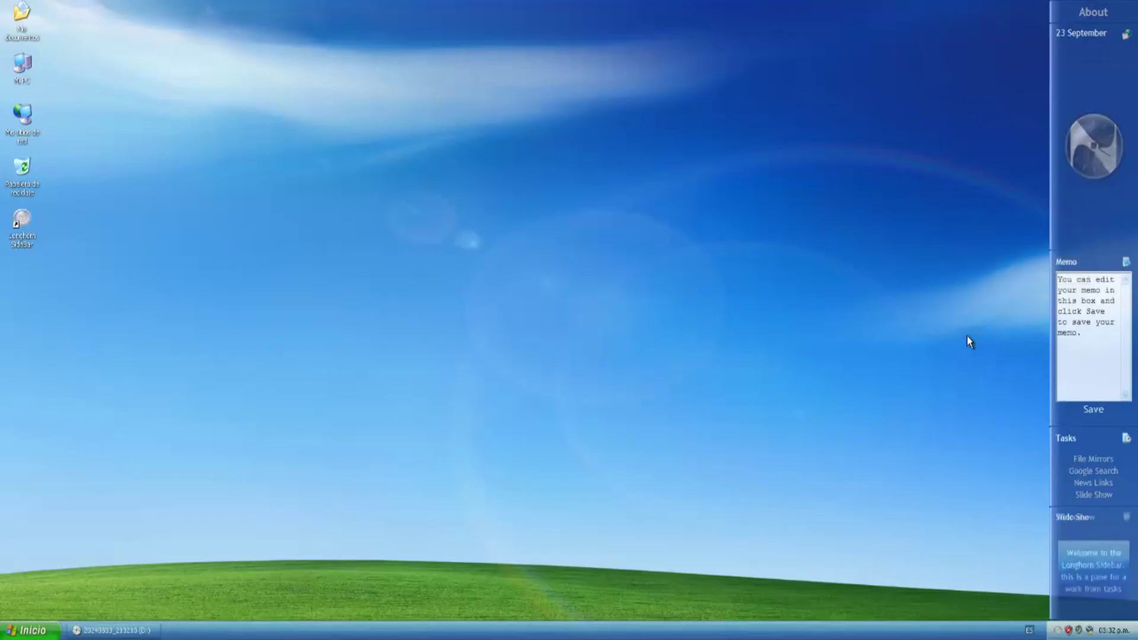
pyautogui.rightClick(1089, 211)
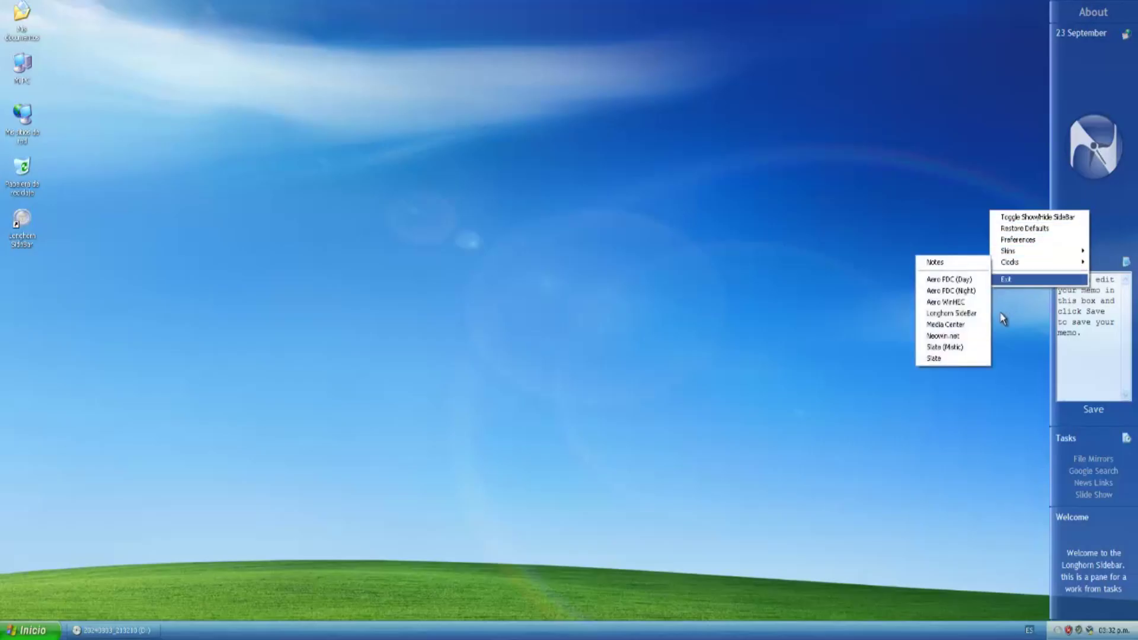
pyautogui.click(943, 360)
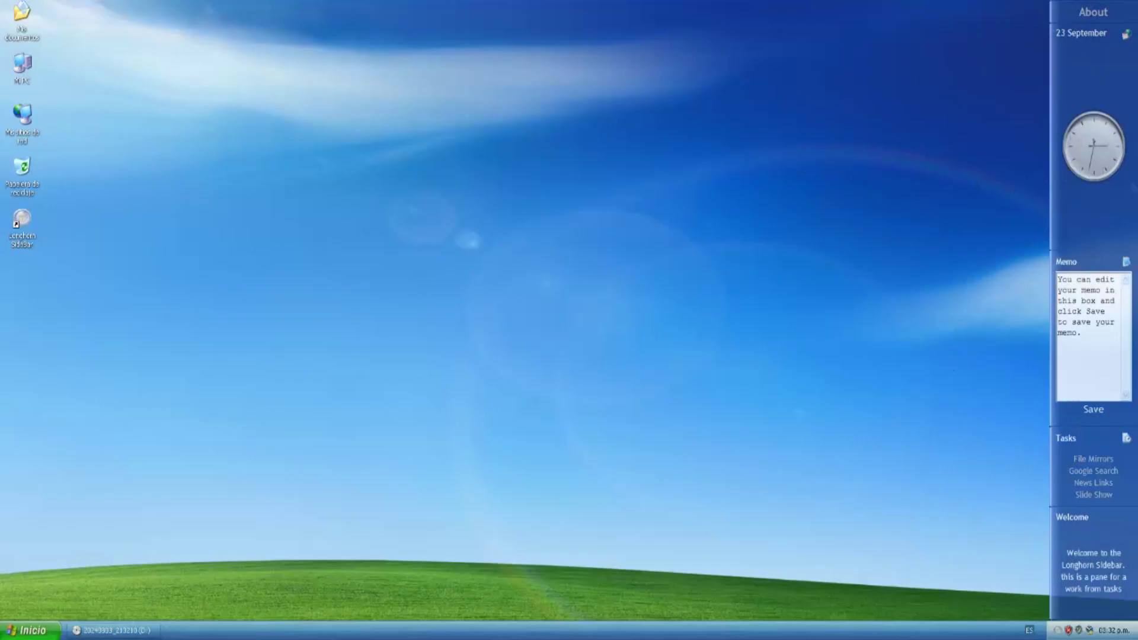
# View the File Mirrors, Google Search, News Links and Slide Show tasks, and visit the sidebar's About page and return
pyautogui.click(1083, 461)
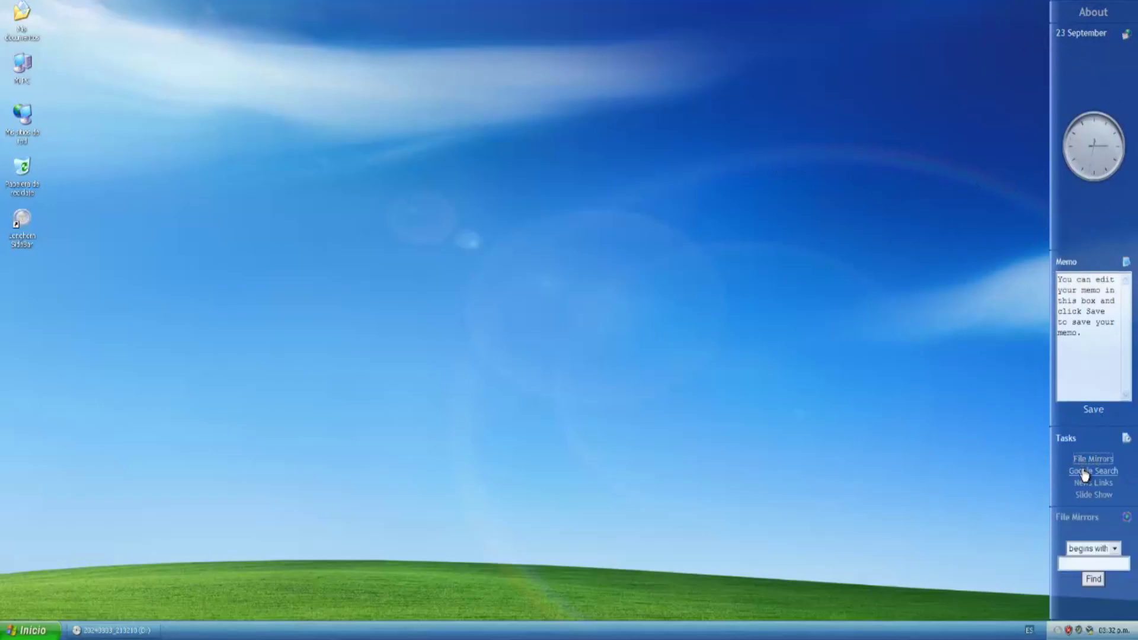
pyautogui.click(1086, 473)
pyautogui.click(1093, 483)
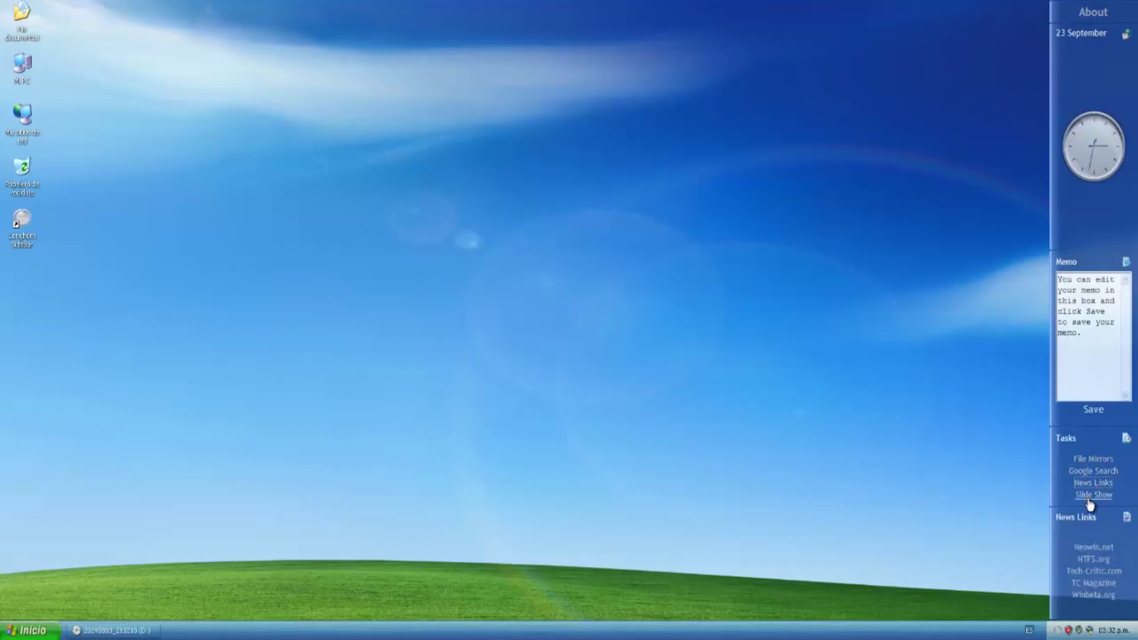
pyautogui.click(1093, 495)
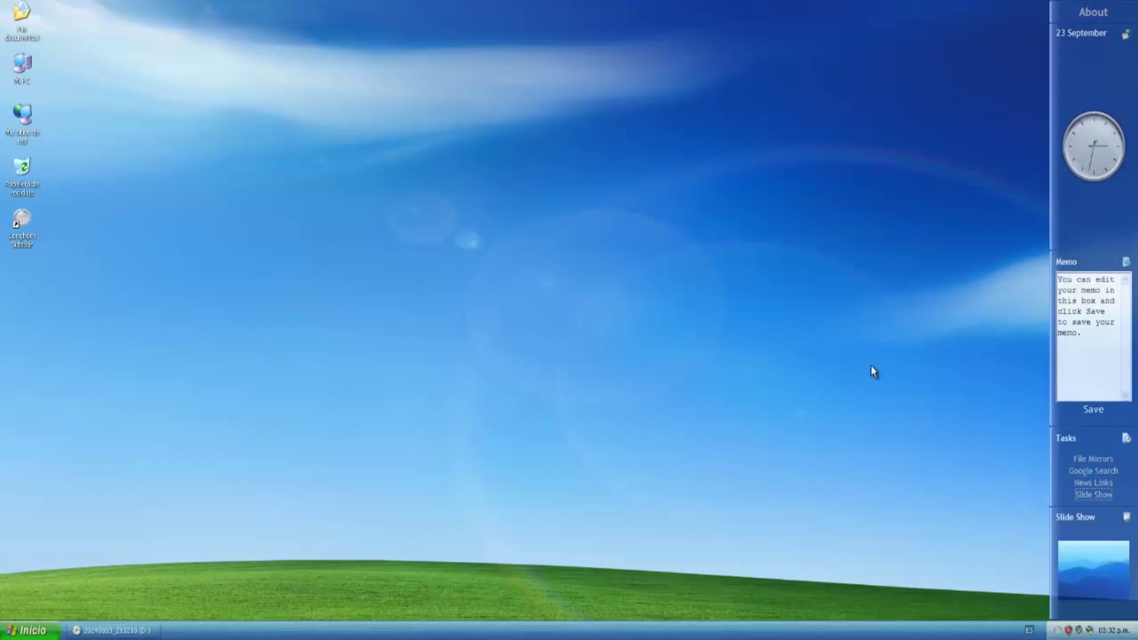
pyautogui.click(1100, 16)
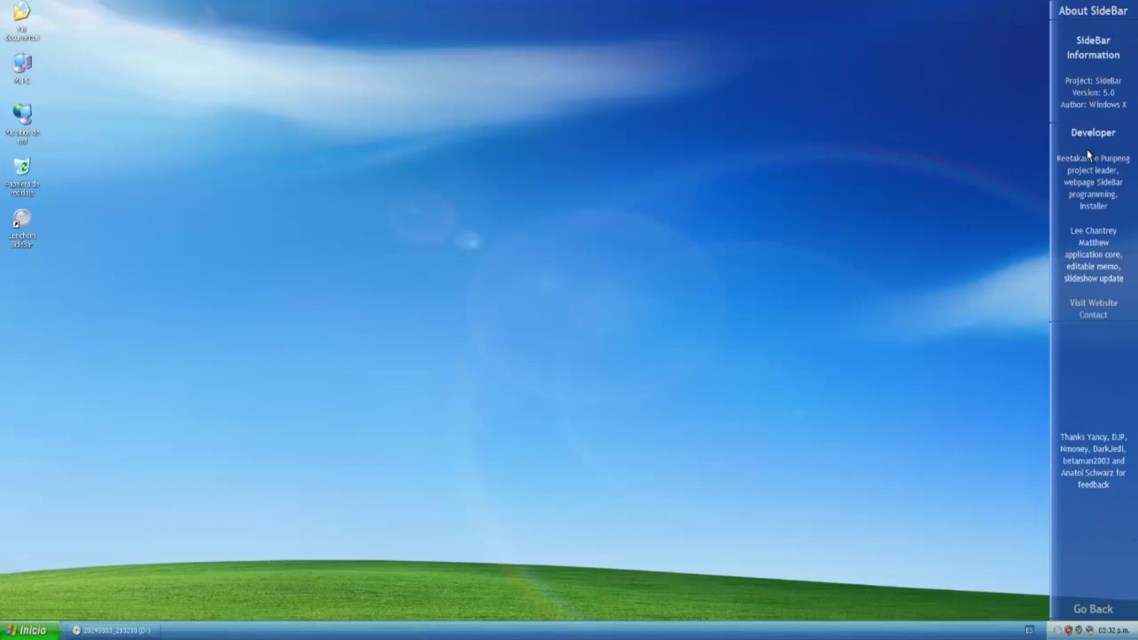
pyautogui.click(1093, 608)
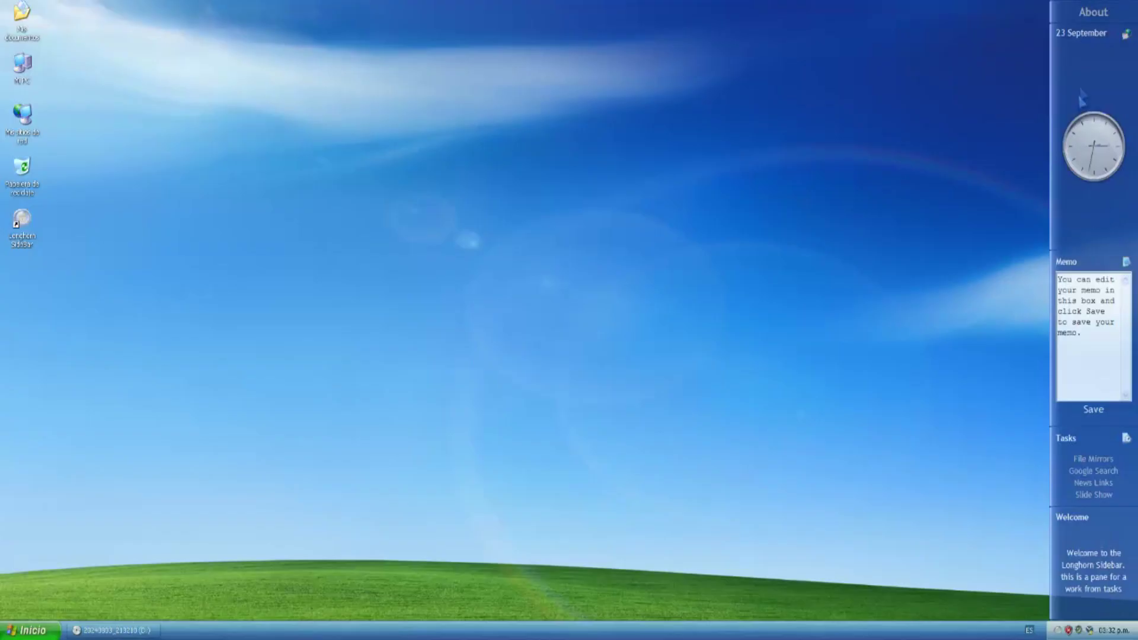
# Hide the sidebar and open the Longhorn SideBar Control Center
pyautogui.rightClick(1078, 83)
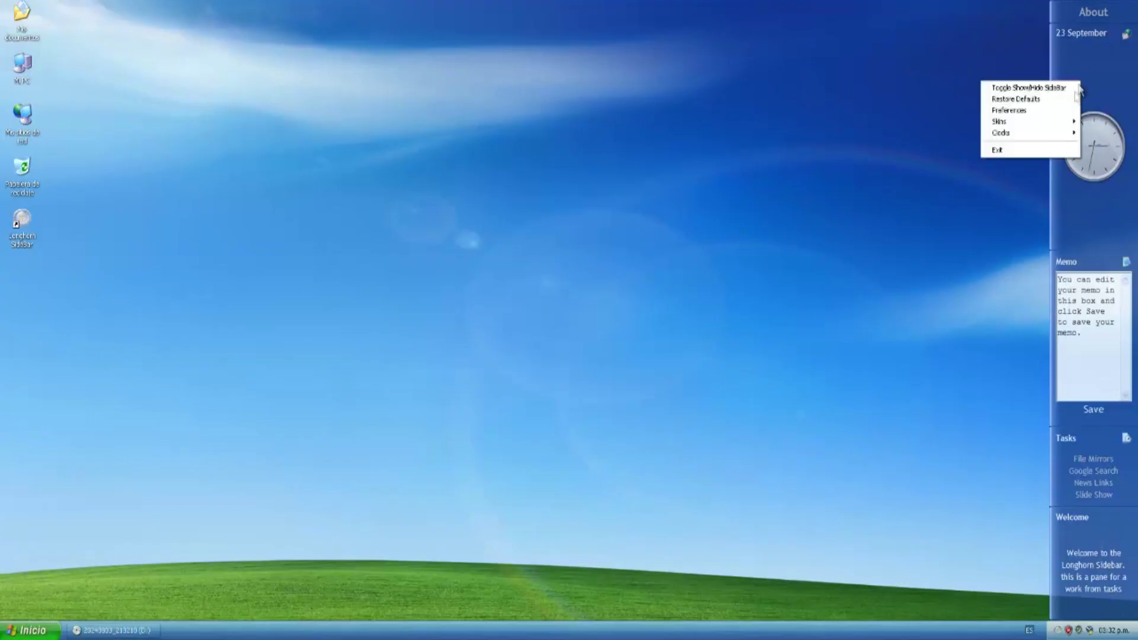
pyautogui.click(1042, 88)
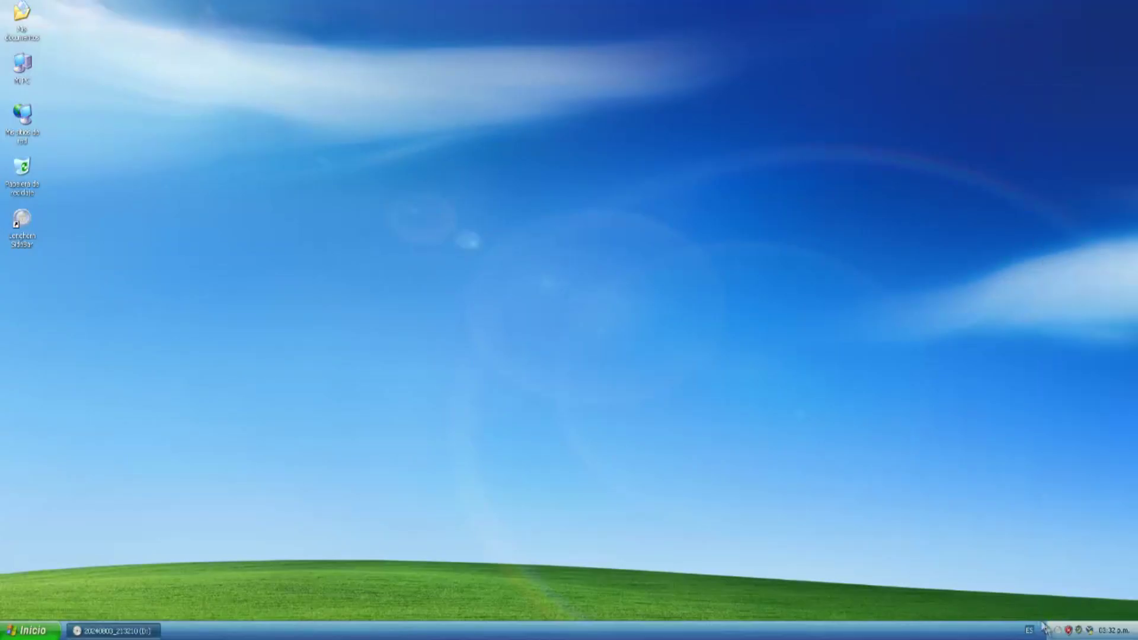
pyautogui.click(1058, 632)
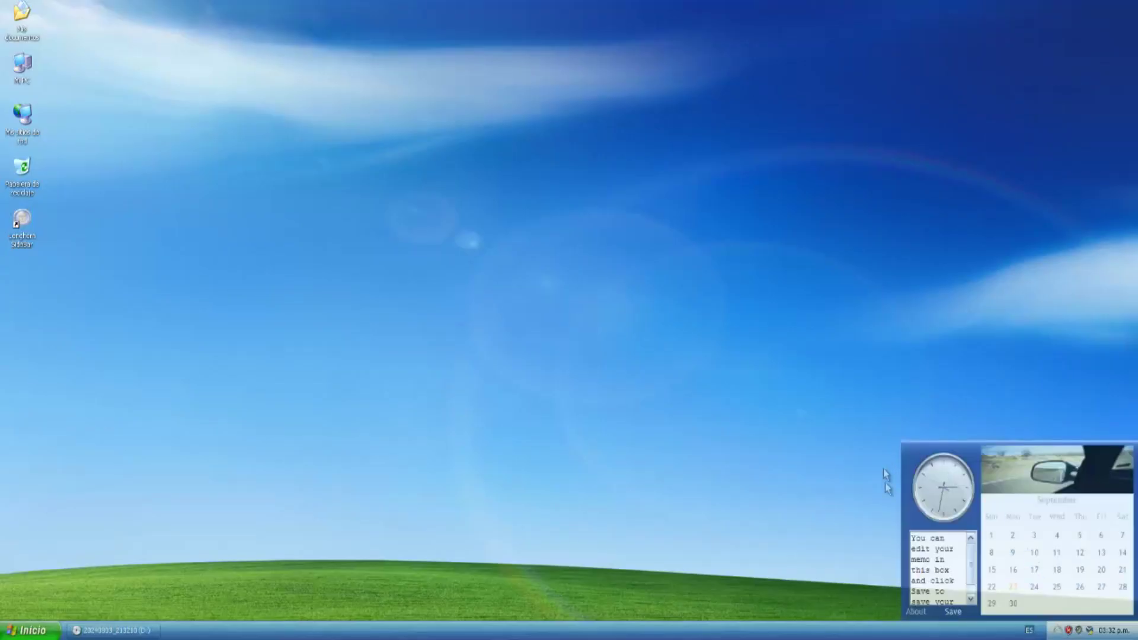
# Show the sidebar again from the Control Center, and try to close the Control Center
pyautogui.rightClick(925, 454)
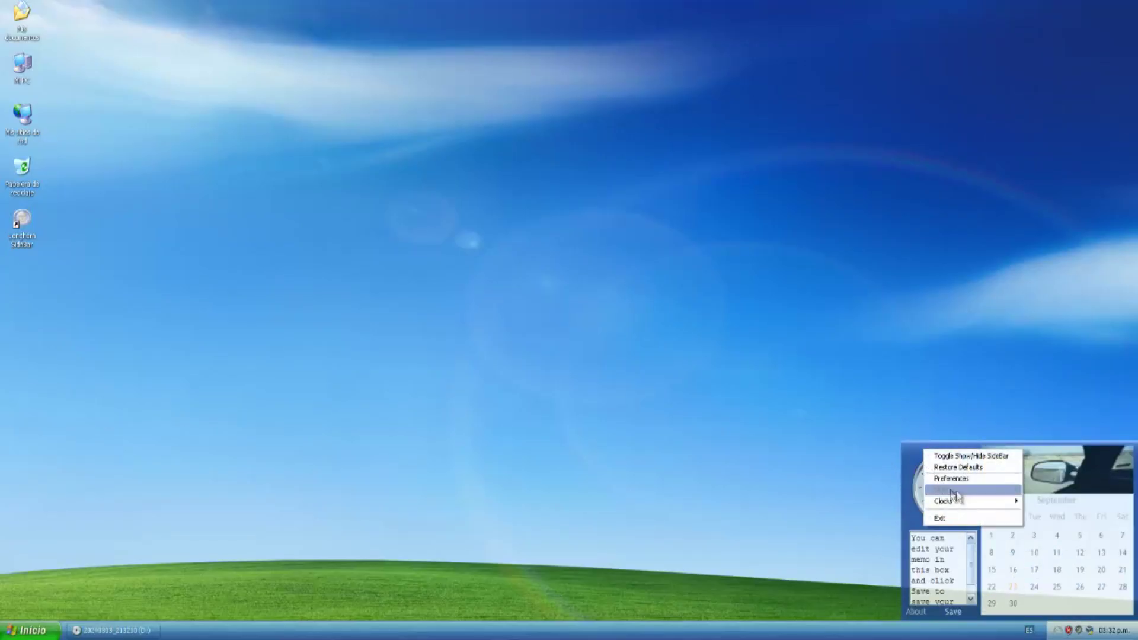
pyautogui.click(995, 457)
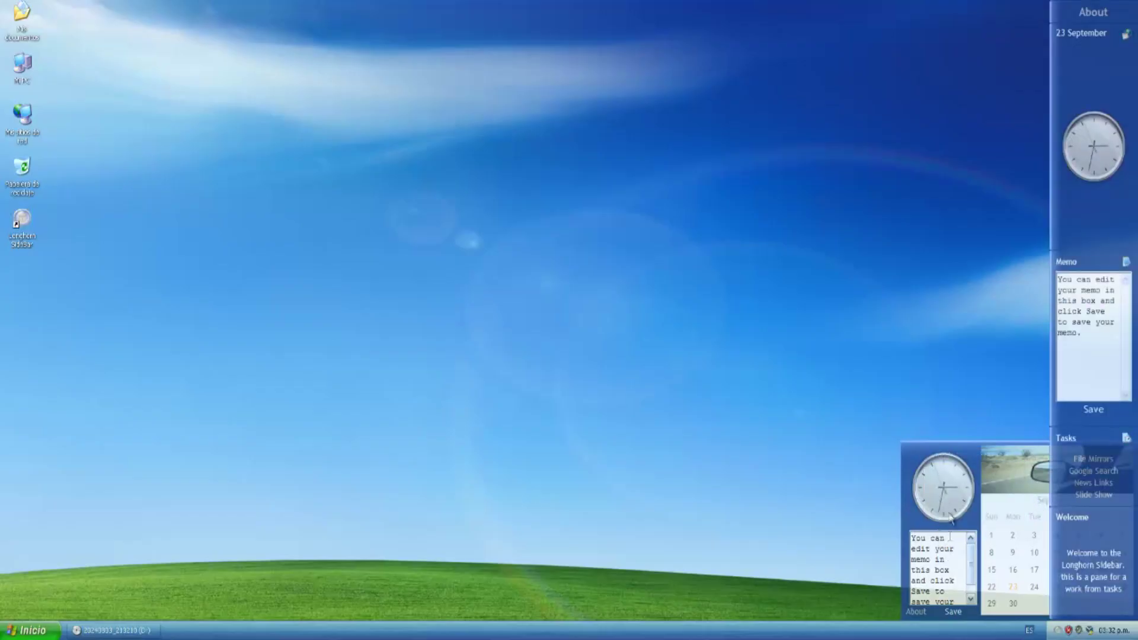
pyautogui.click(955, 455)
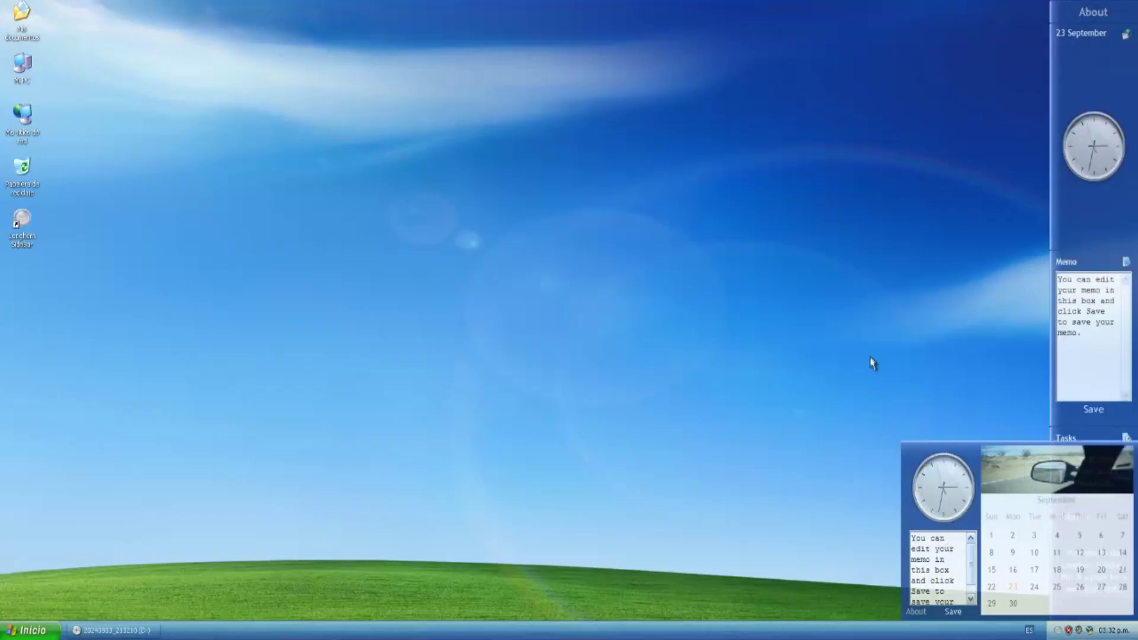
pyautogui.click(1058, 634)
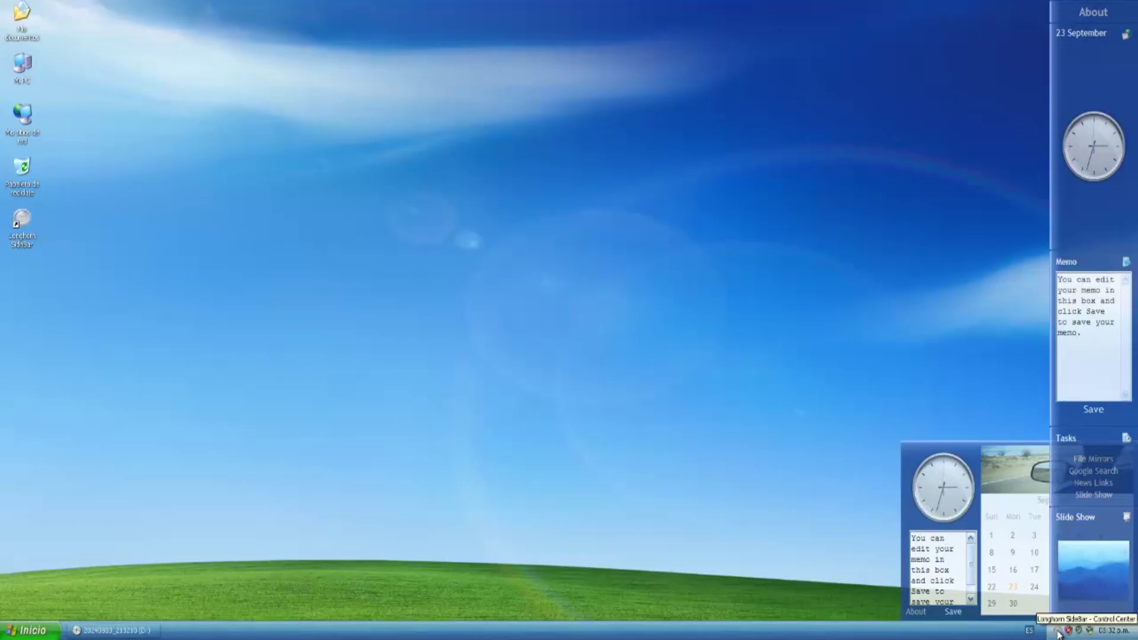
# Exit Longhorn SideBar completely and relaunch it from its desktop shortcut
pyautogui.click(971, 444)
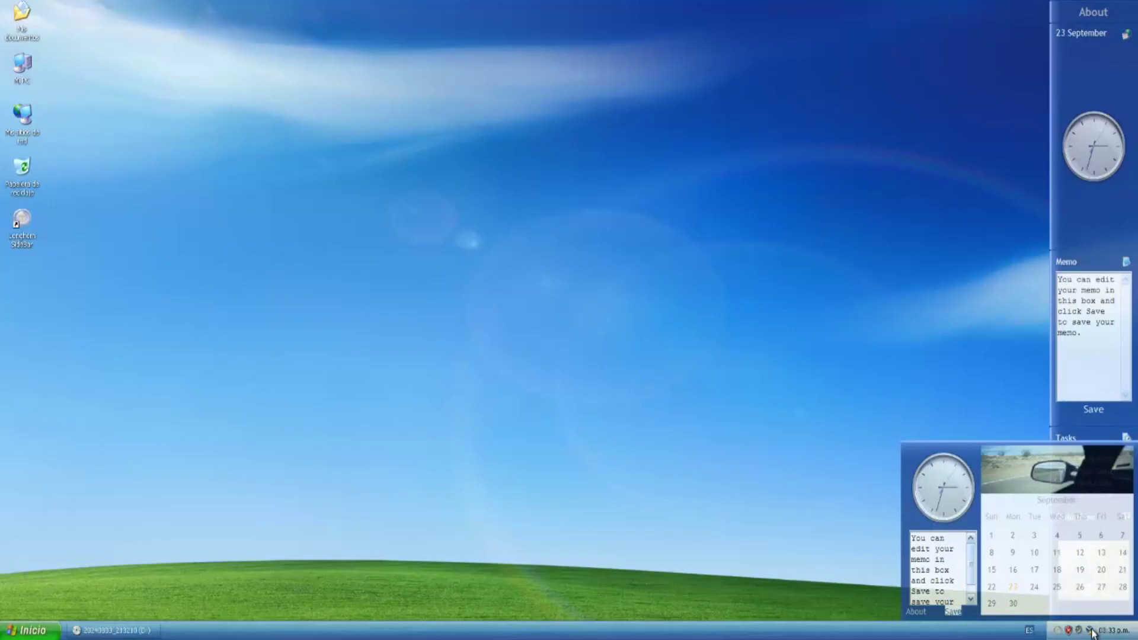
pyautogui.rightClick(1062, 633)
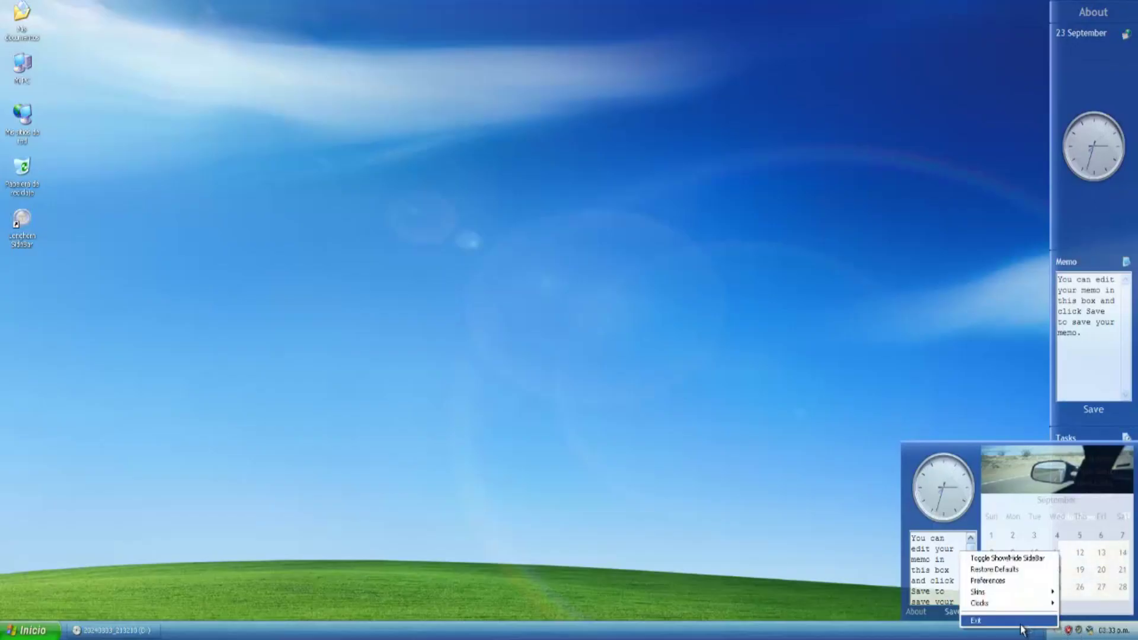
pyautogui.click(1009, 582)
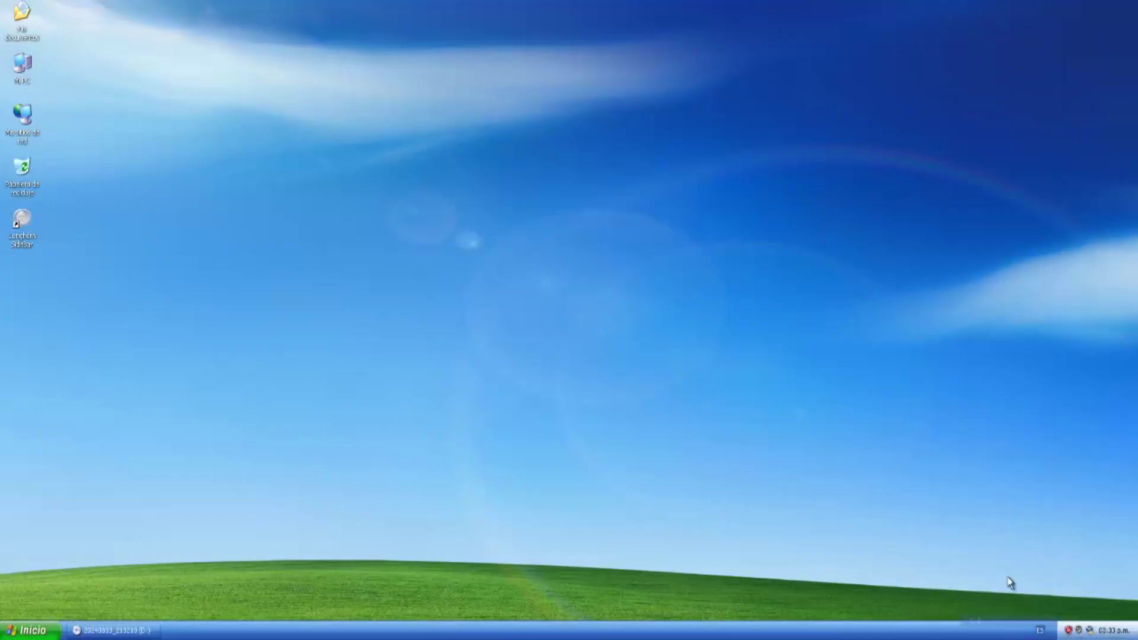
pyautogui.doubleClick(23, 222)
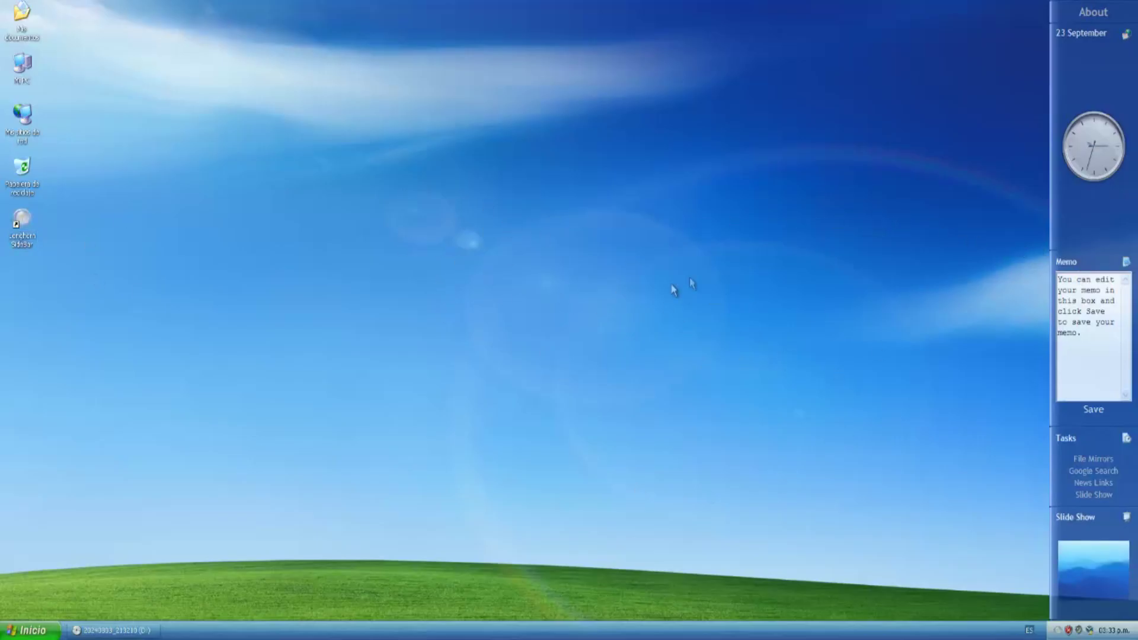
pyautogui.moveTo(521, 280); pyautogui.dragTo(852, 451)
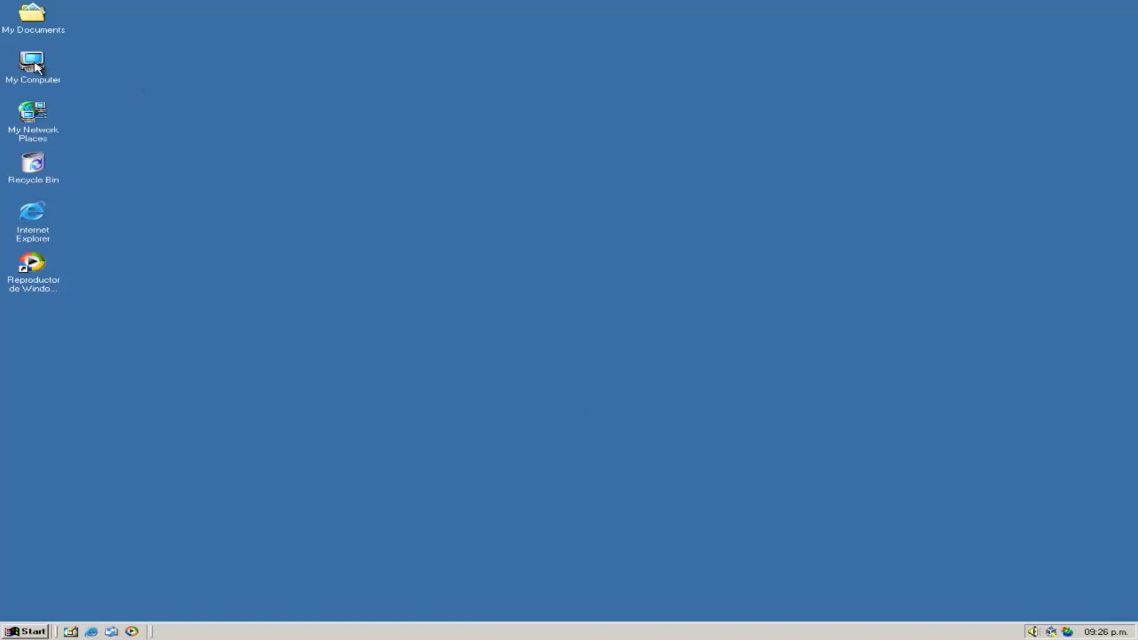
# On the Windows 2000 machine, open the r61 folder inside FP7_archive on the D: disc
pyautogui.click(31, 64)
pyautogui.doubleClick(30, 64)
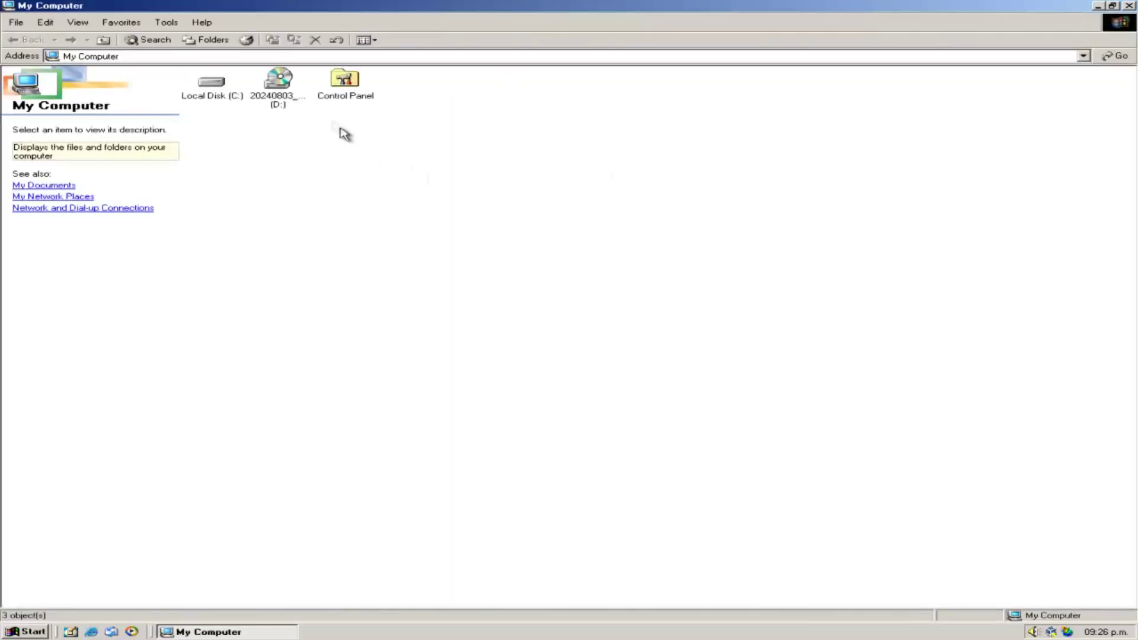
pyautogui.doubleClick(284, 83)
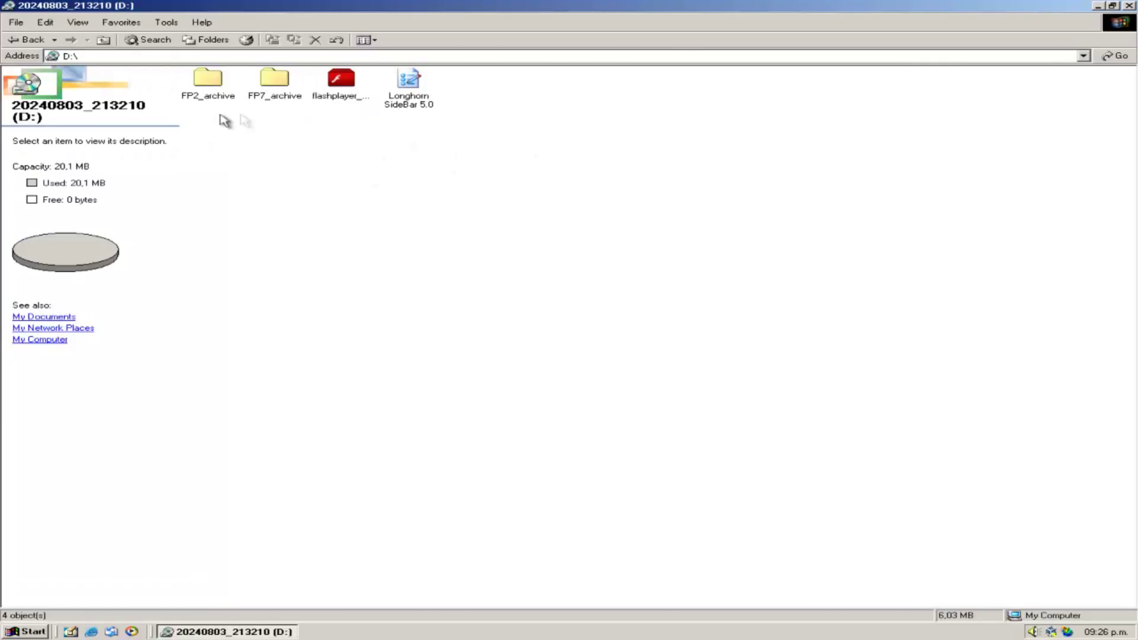
pyautogui.doubleClick(271, 83)
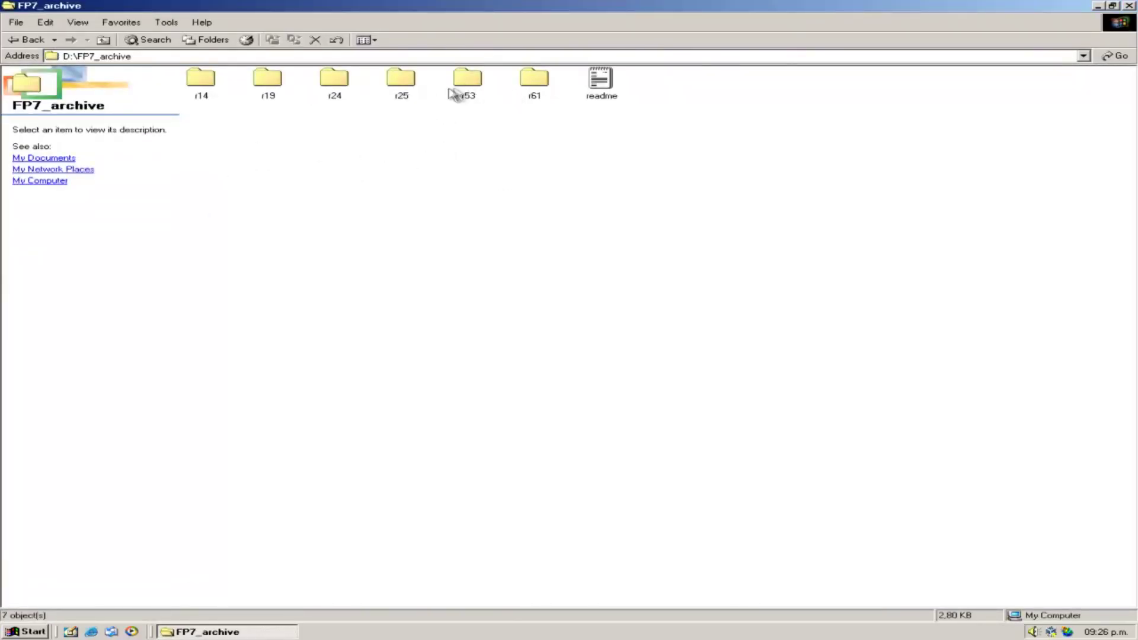
pyautogui.doubleClick(534, 86)
pyautogui.moveTo(248, 117); pyautogui.dragTo(375, 115)
pyautogui.click(483, 114)
pyautogui.click(279, 82)
pyautogui.click(346, 82)
pyautogui.click(286, 97)
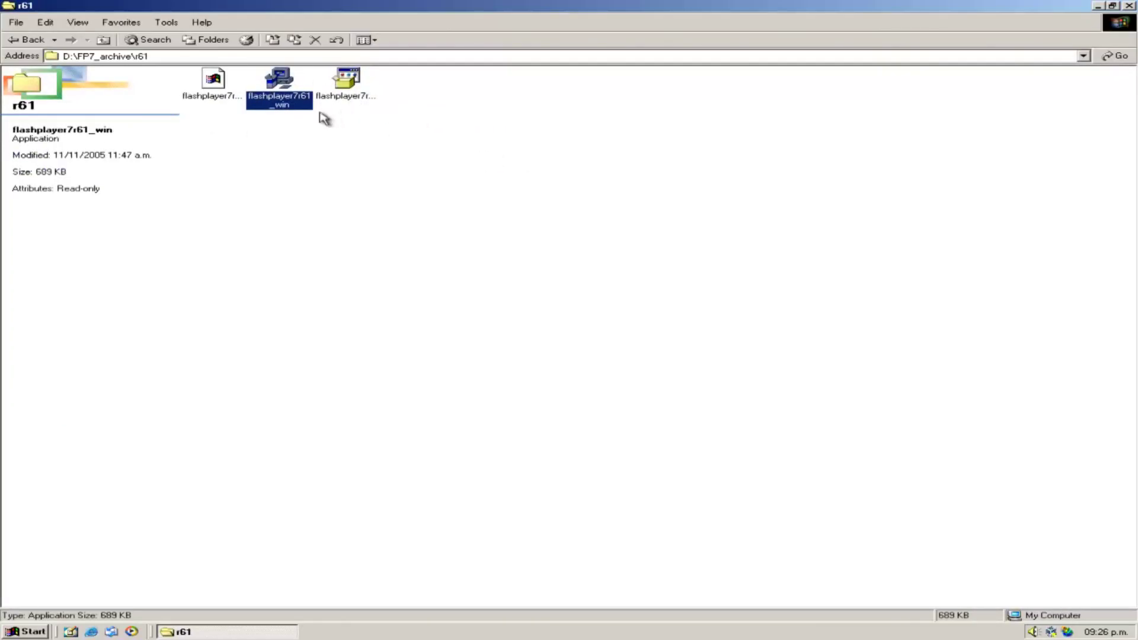
pyautogui.moveTo(418, 137); pyautogui.dragTo(308, 106)
pyautogui.click(447, 166)
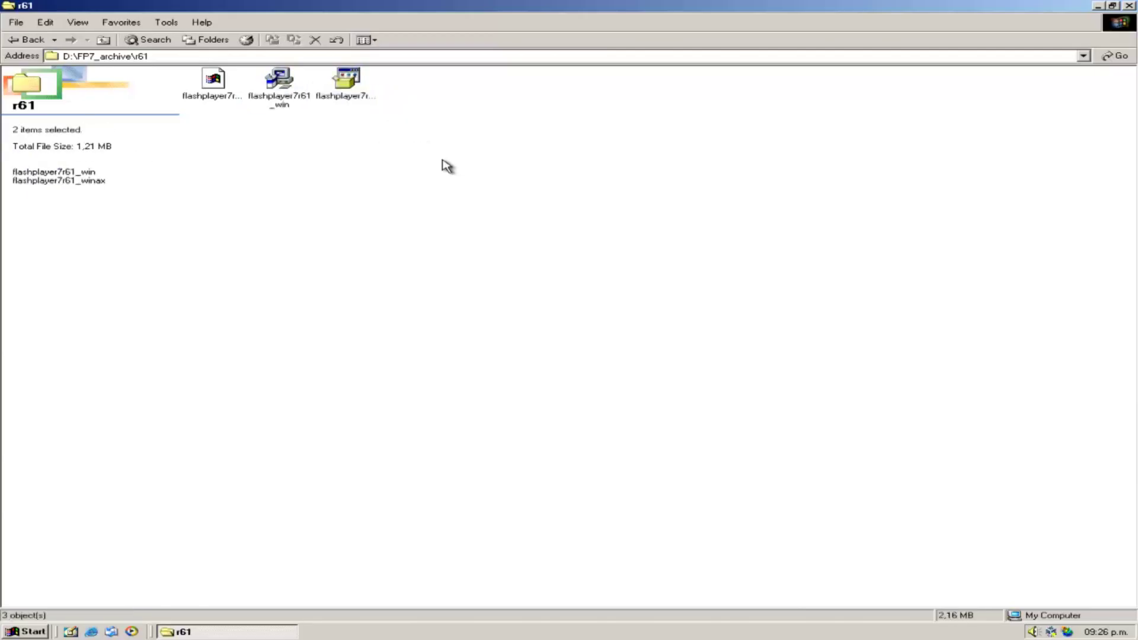
# Launch the flashplayer7r61_win installer, accept the language prompt, and choose C:\ as the plugins directory for another browser
pyautogui.doubleClick(285, 99)
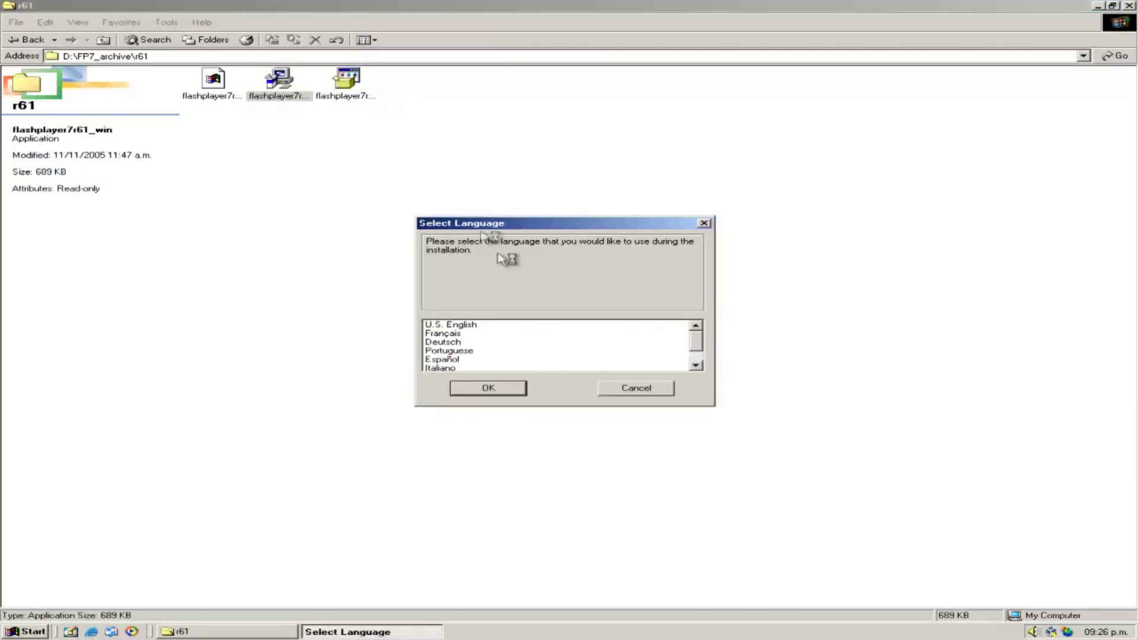
pyautogui.click(508, 387)
pyautogui.click(649, 383)
pyautogui.click(727, 351)
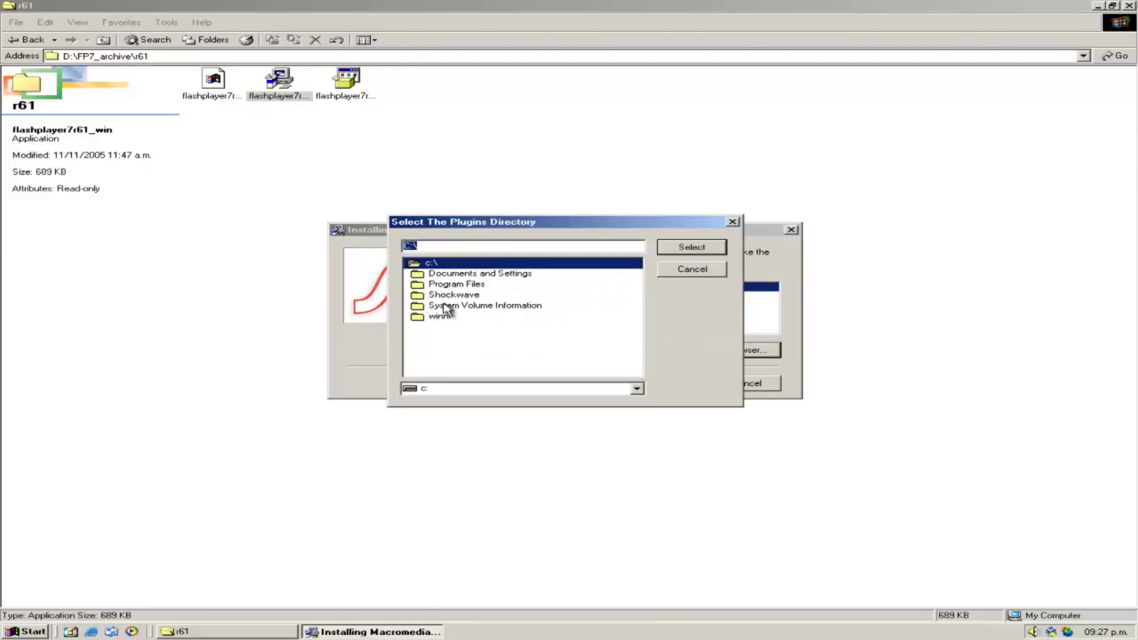
pyautogui.click(707, 252)
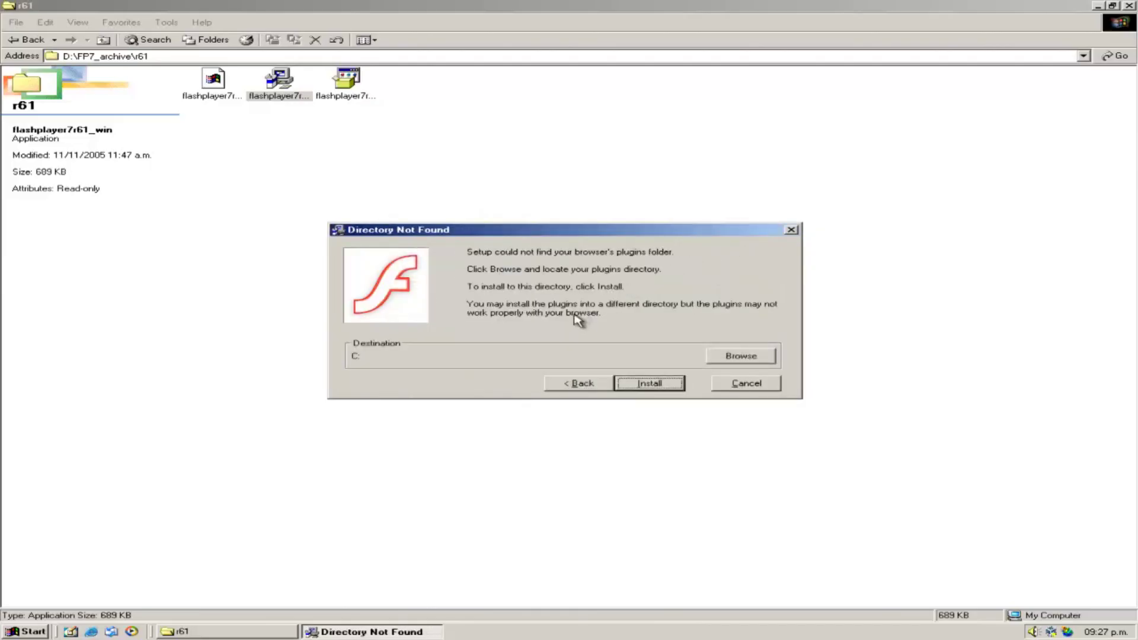
# Change the plugins destination to C:\Program Files and install the Macromedia Flash Player plugin there
pyautogui.click(737, 356)
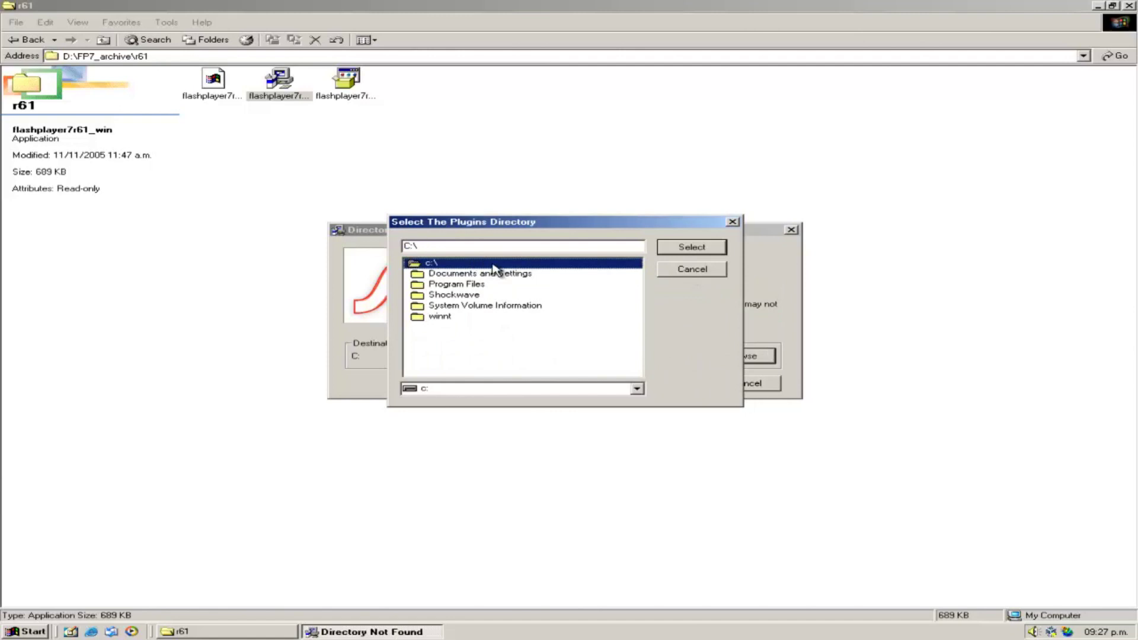
pyautogui.click(484, 286)
pyautogui.click(699, 252)
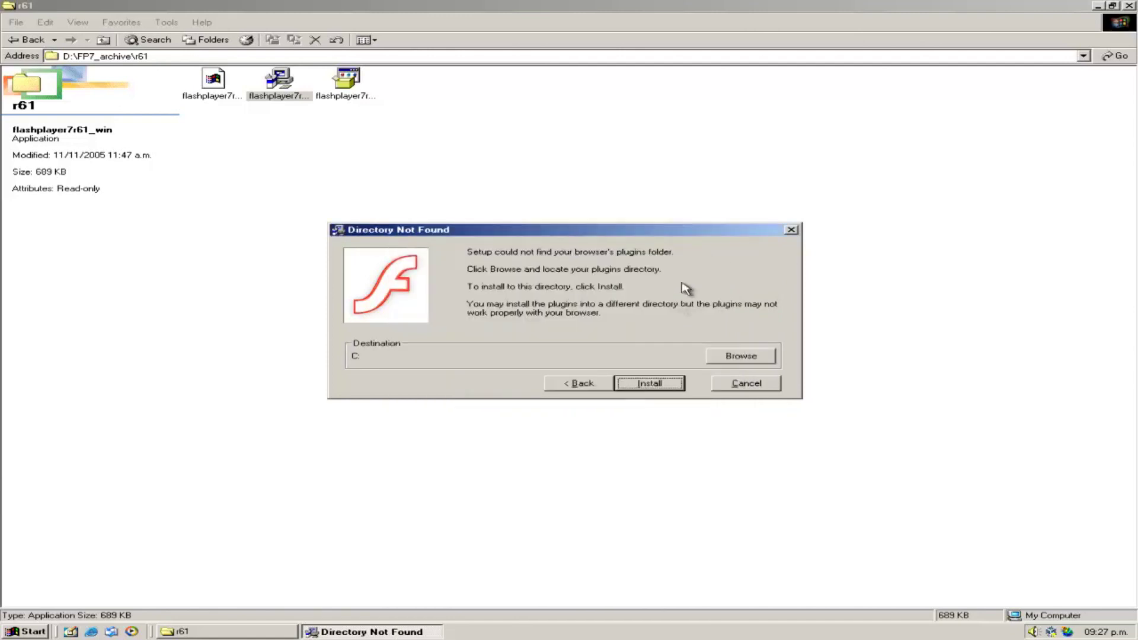
pyautogui.click(732, 357)
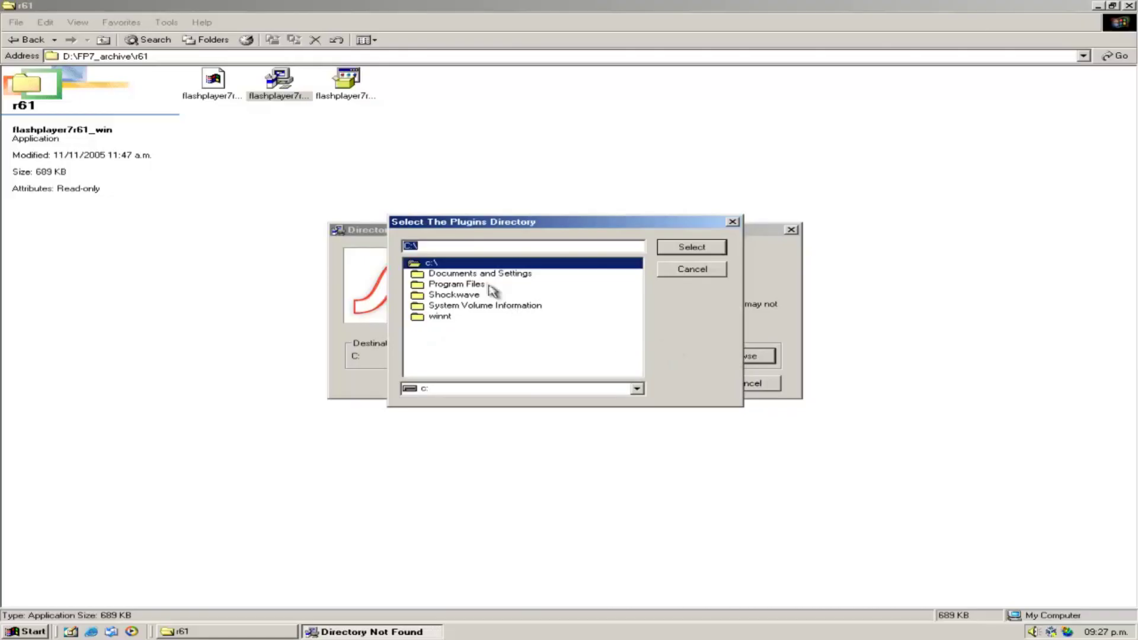
pyautogui.doubleClick(463, 285)
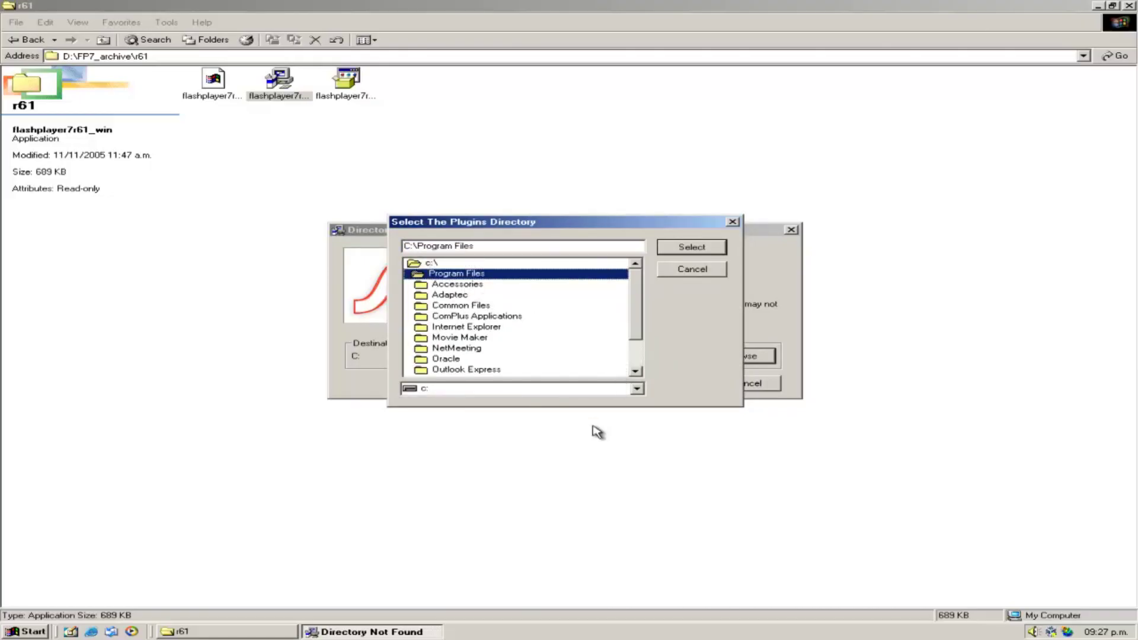
pyautogui.click(681, 248)
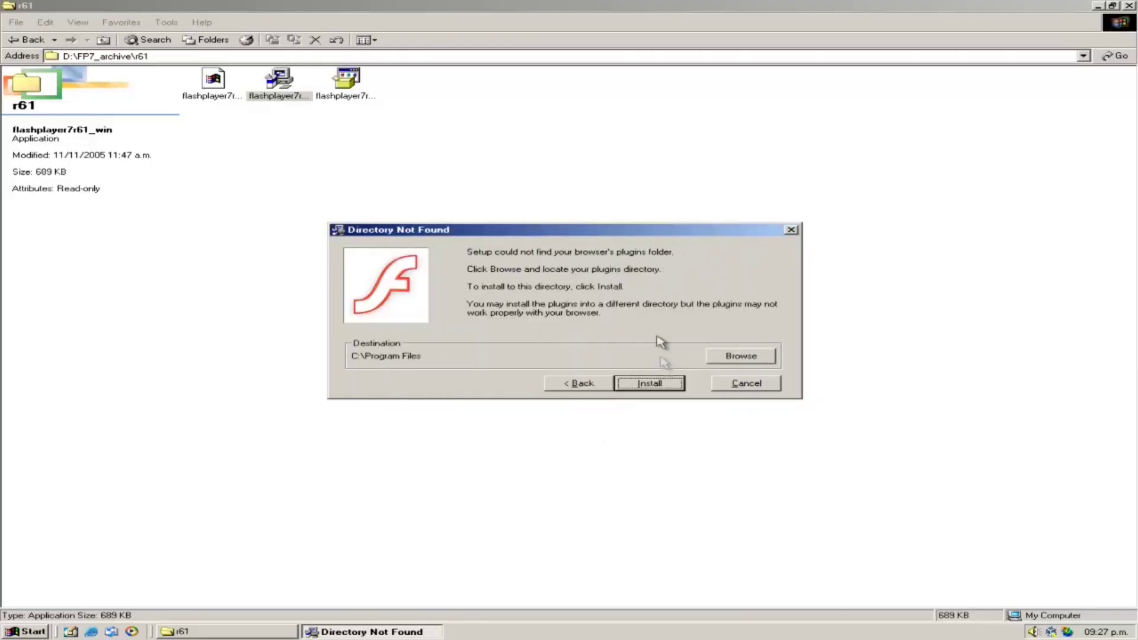
pyautogui.click(625, 383)
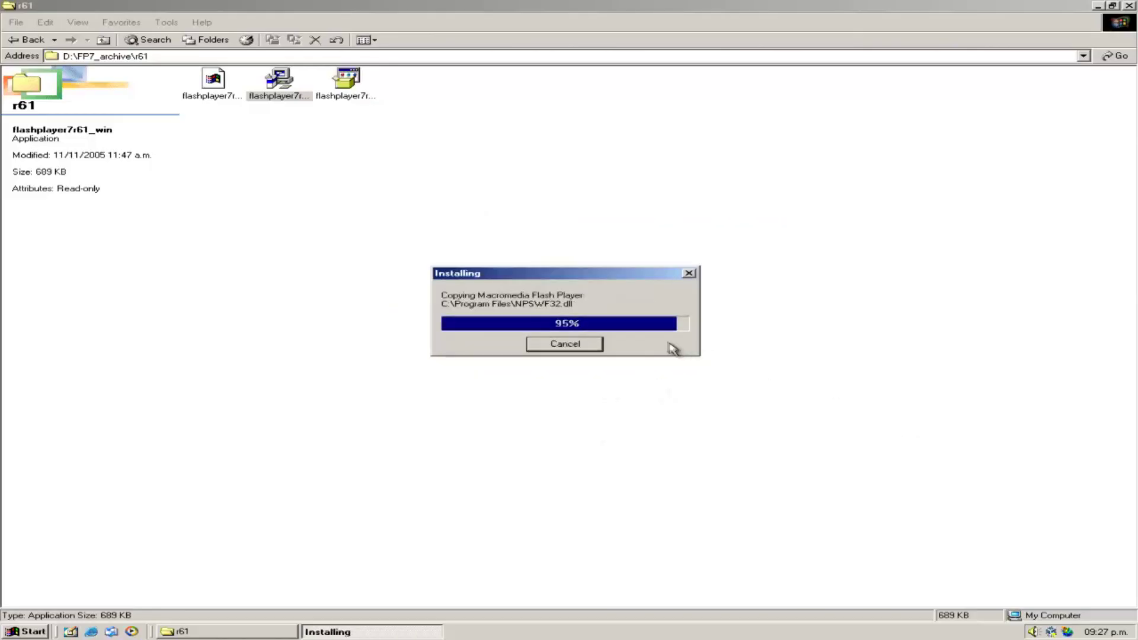
pyautogui.click(633, 375)
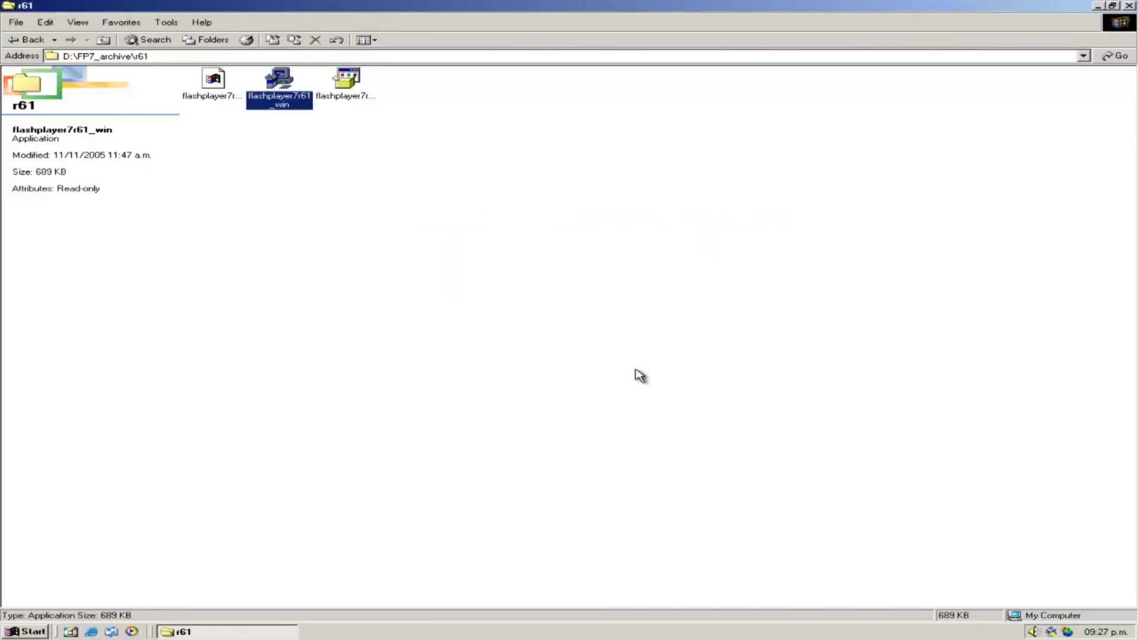
# Install the Flash Player 7 ActiveX control with flashplayer7r61_winax
pyautogui.doubleClick(344, 95)
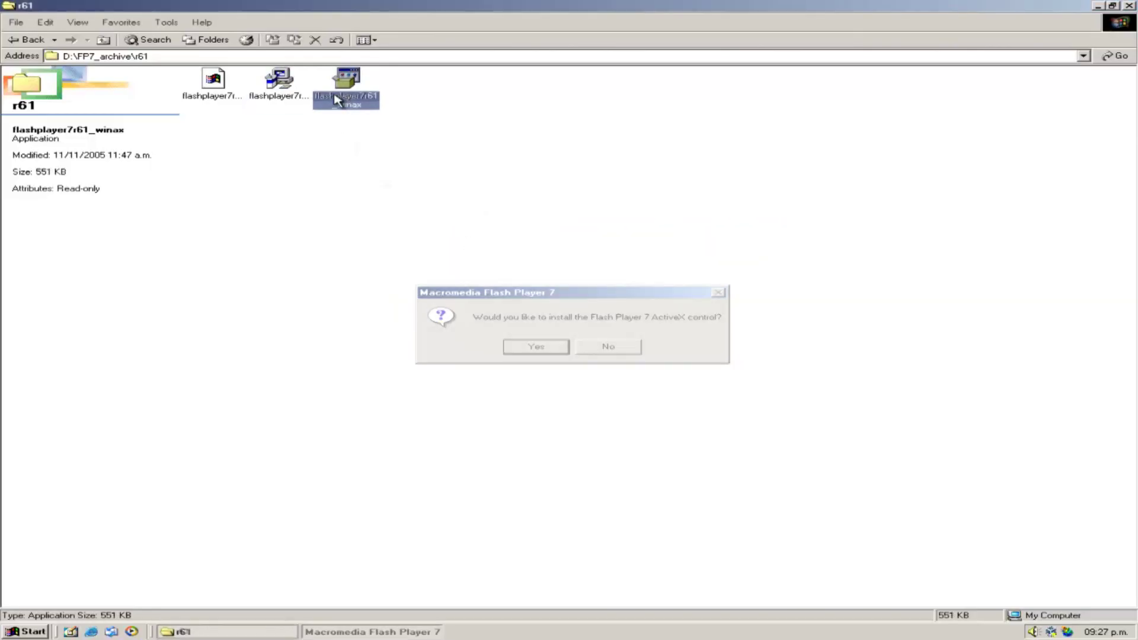
pyautogui.click(535, 347)
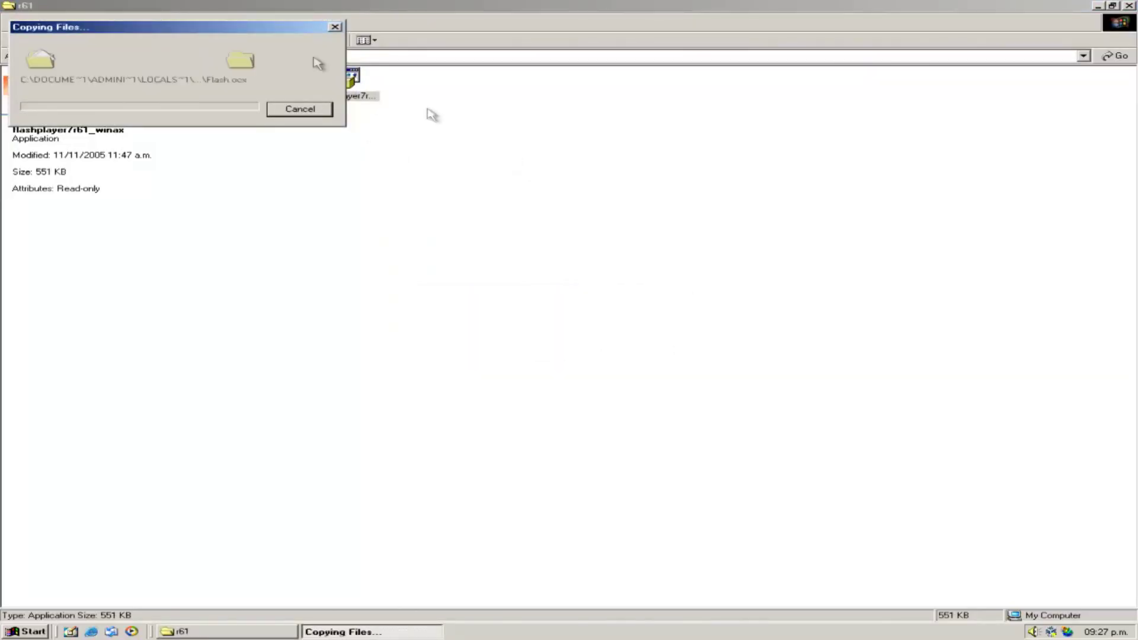
pyautogui.click(561, 352)
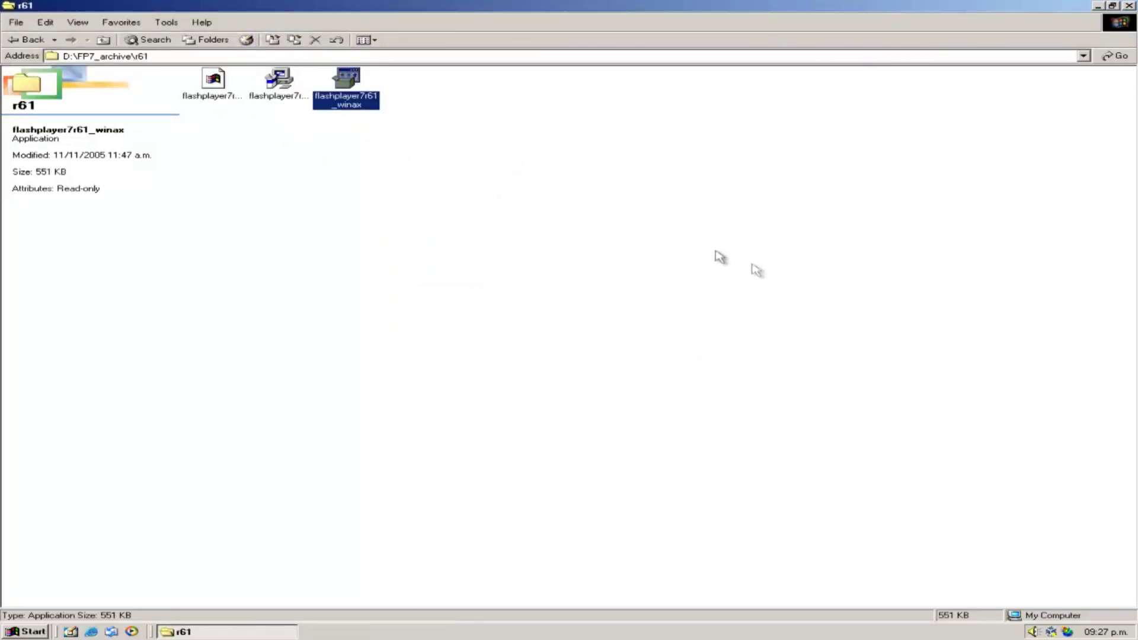
# Return to the root of D: and install Adobe Flash Player 10.3 from flashplayer_10_3r183_48_winax, accepting the license agreement
pyautogui.click(27, 39)
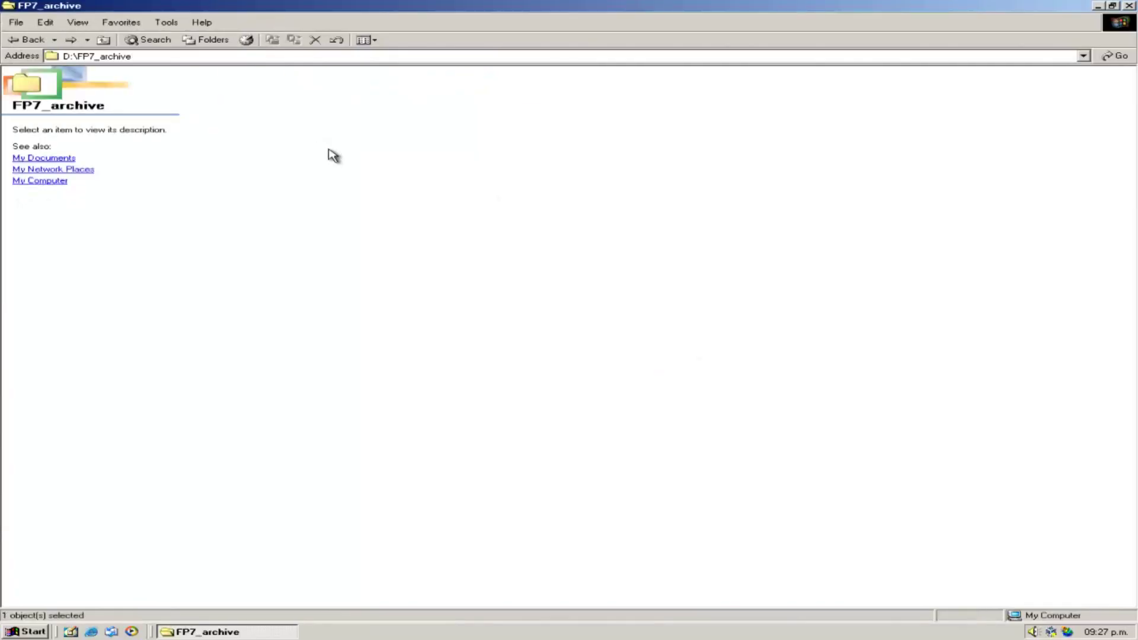
pyautogui.click(27, 41)
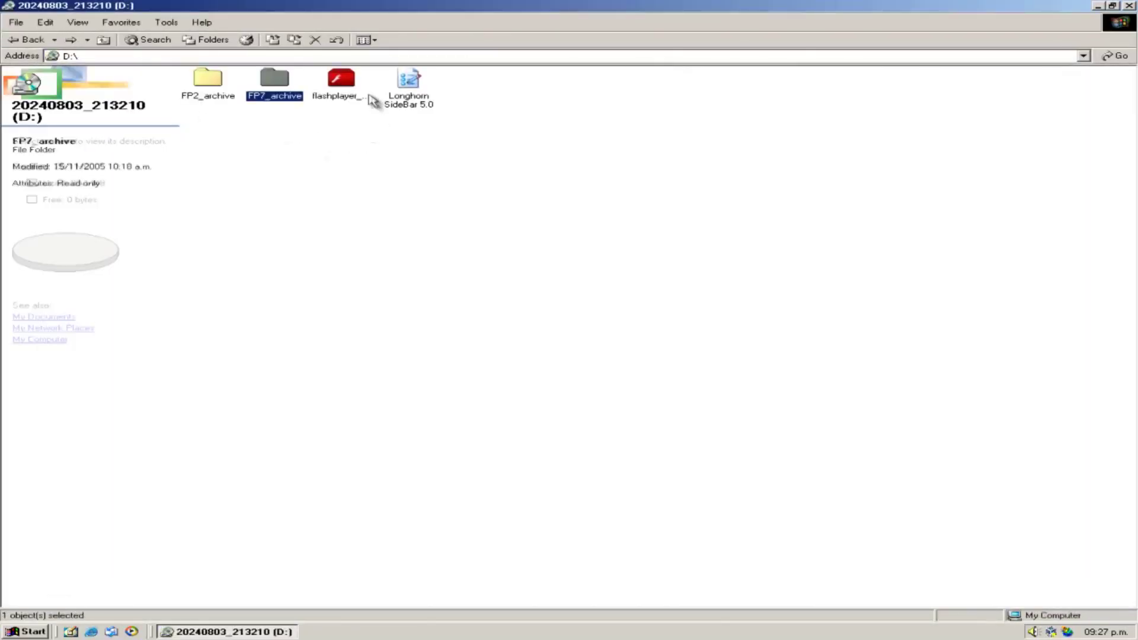
pyautogui.doubleClick(343, 90)
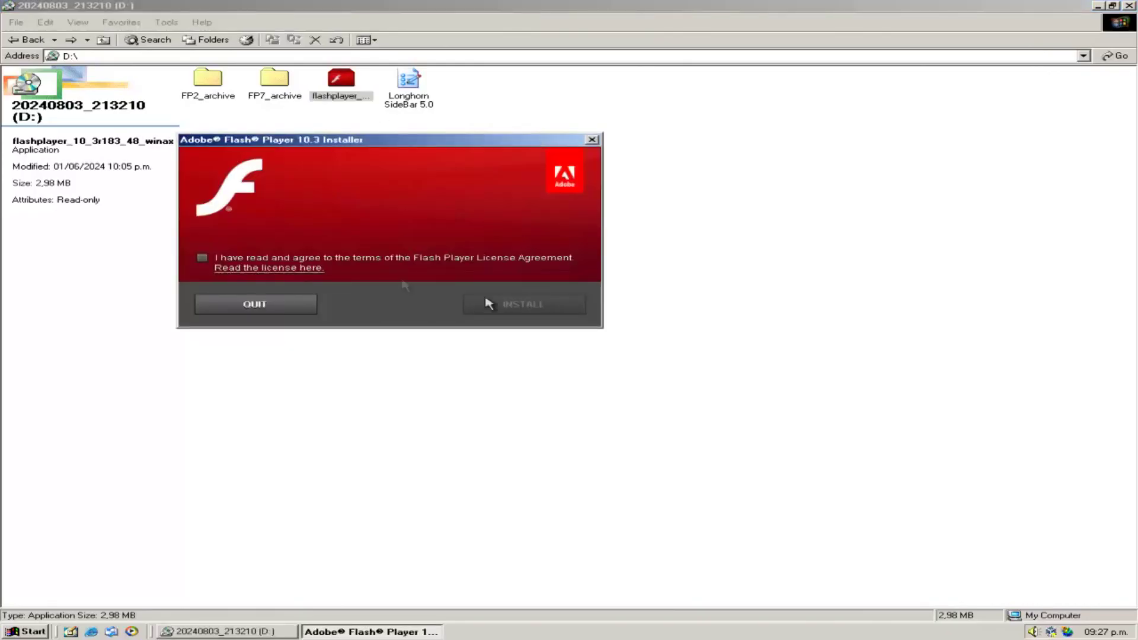
pyautogui.moveTo(303, 140); pyautogui.dragTo(483, 144)
pyautogui.click(403, 266)
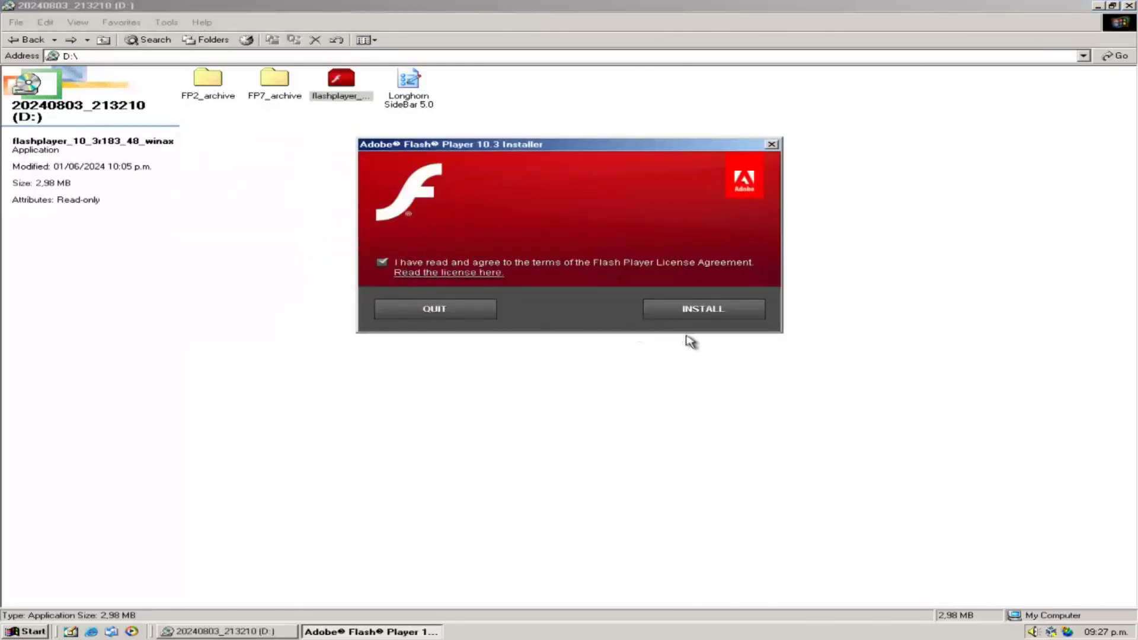
pyautogui.click(703, 316)
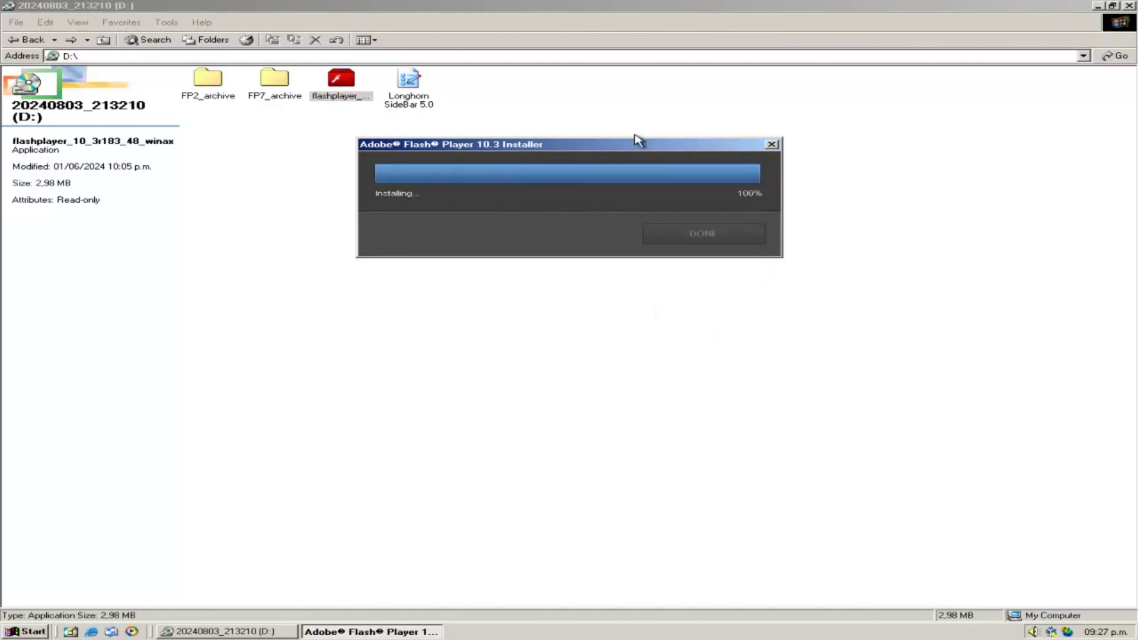
pyautogui.click(664, 232)
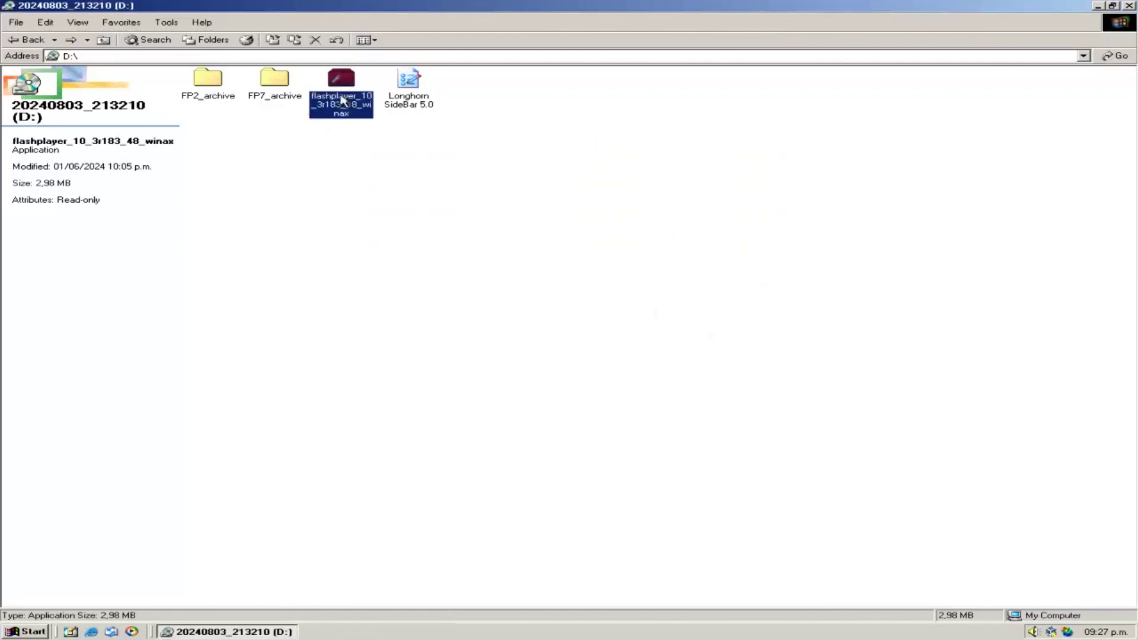
# Run the Longhorn SideBar 5.0 setup from D:, minimize the drive window, and complete the installation
pyautogui.doubleClick(409, 92)
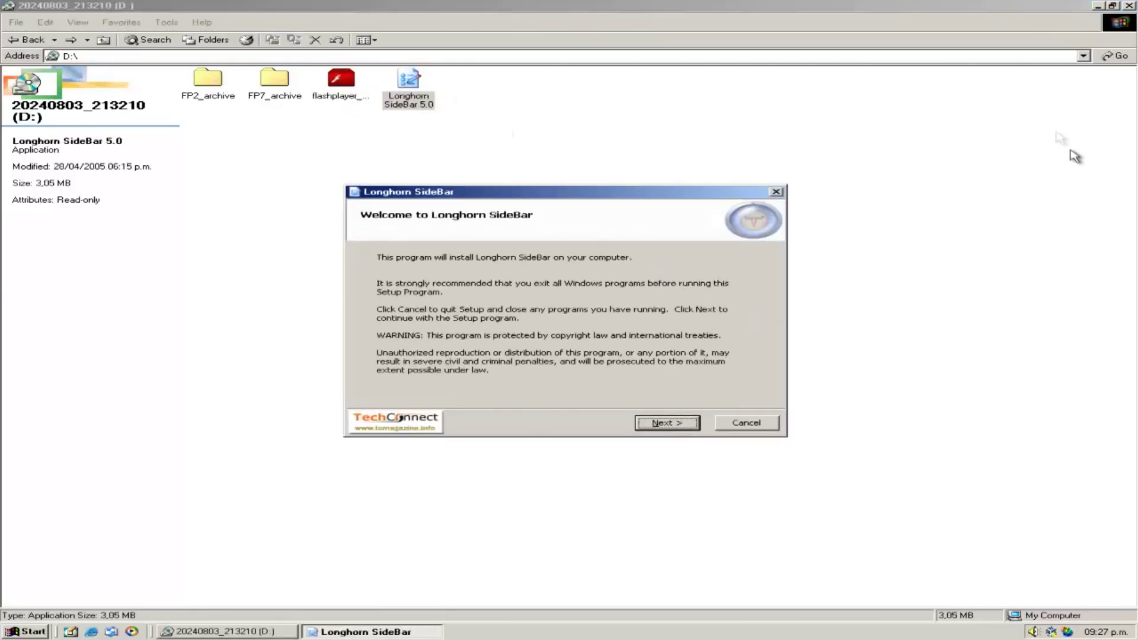
pyautogui.click(1097, 7)
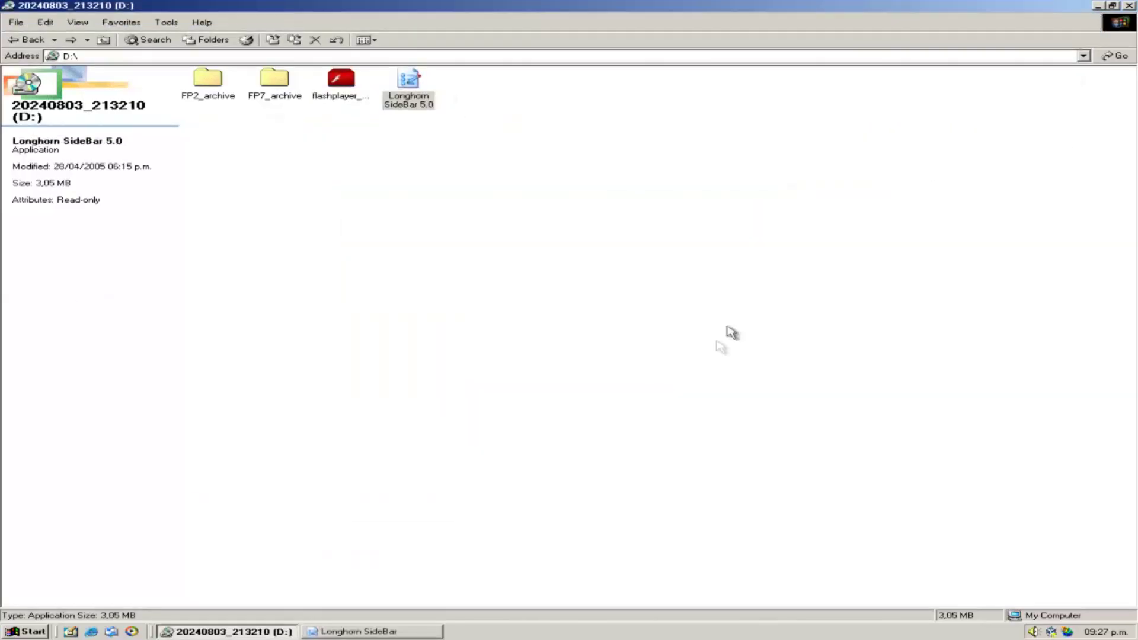
pyautogui.click(666, 422)
pyautogui.click(747, 423)
pyautogui.click(675, 424)
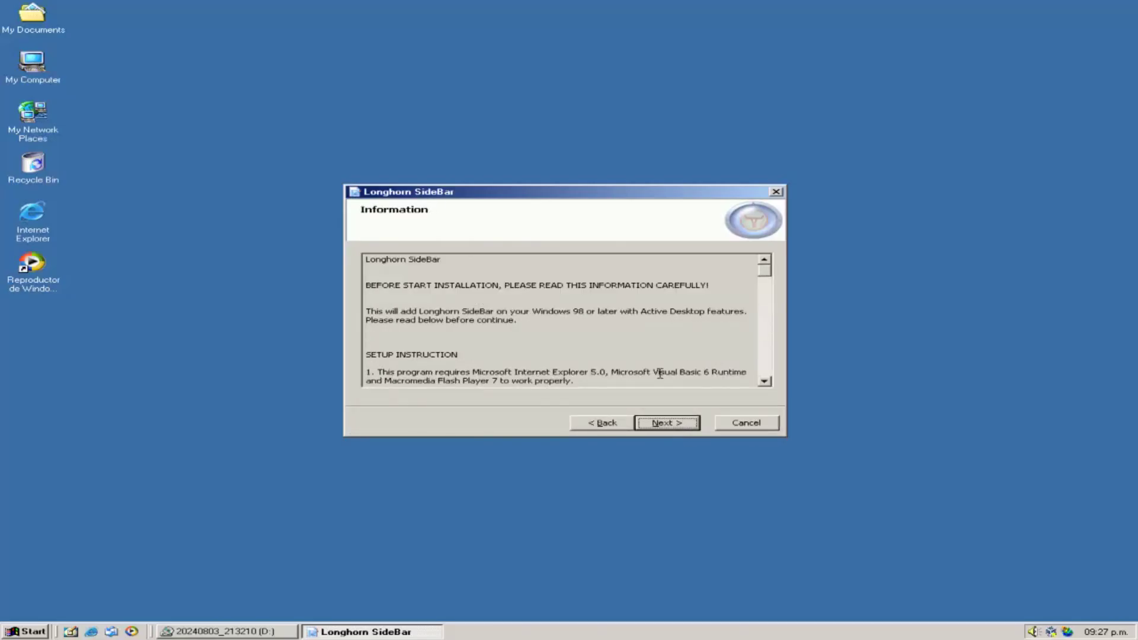
pyautogui.click(664, 422)
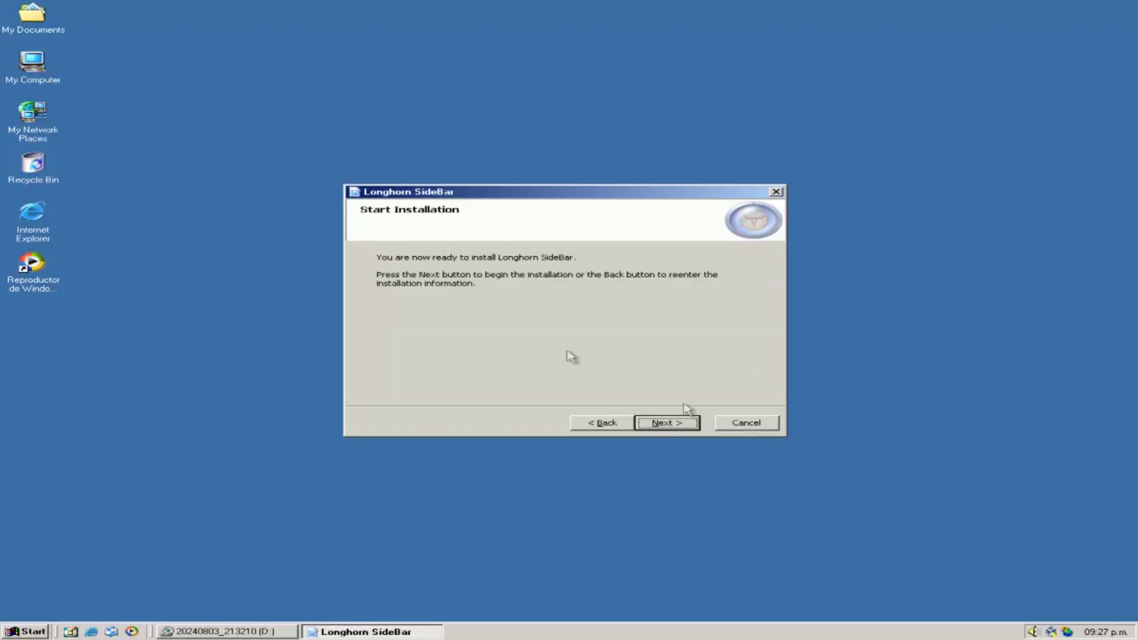
pyautogui.click(665, 423)
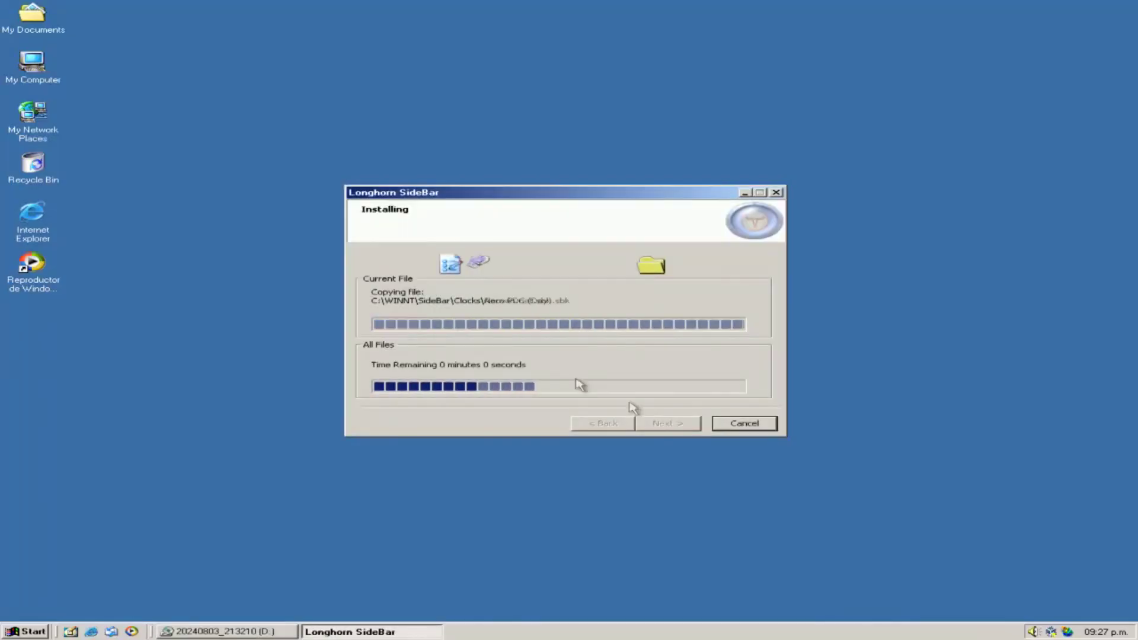
pyautogui.click(665, 423)
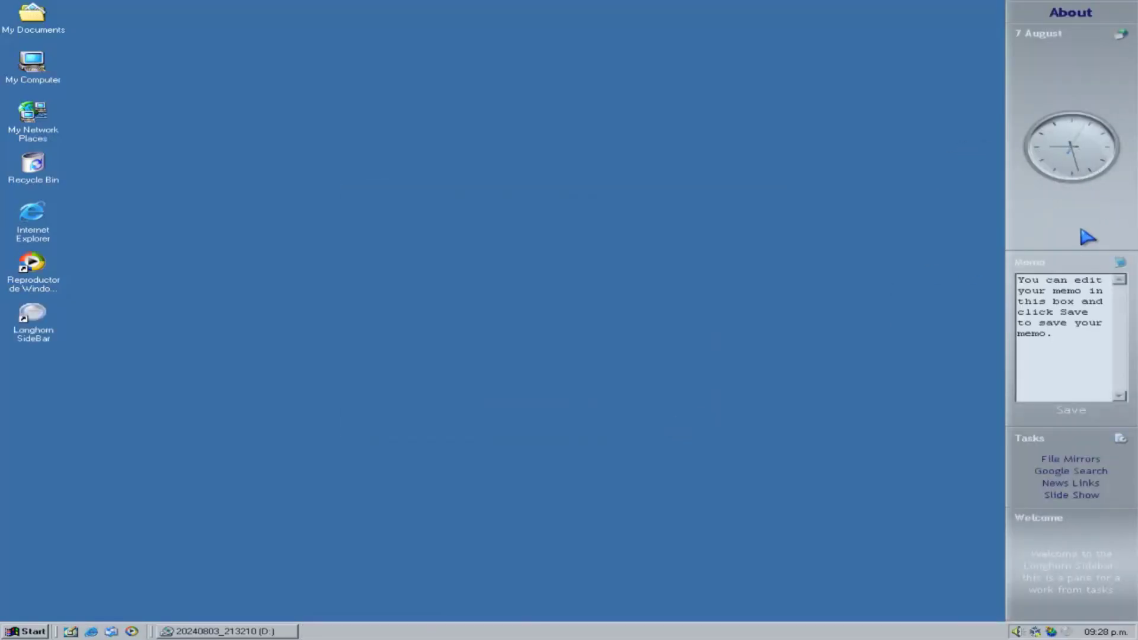
# Apply the Aero PDC skin to the sidebar and select the Slate clock
pyautogui.rightClick(1059, 201)
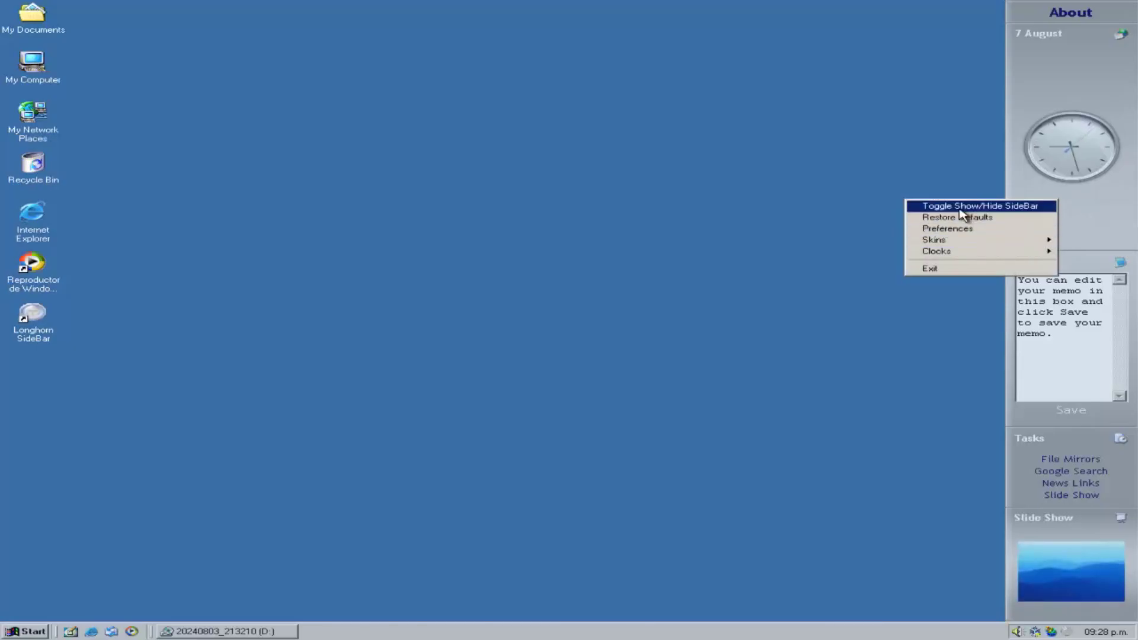
pyautogui.moveTo(1006, 245)
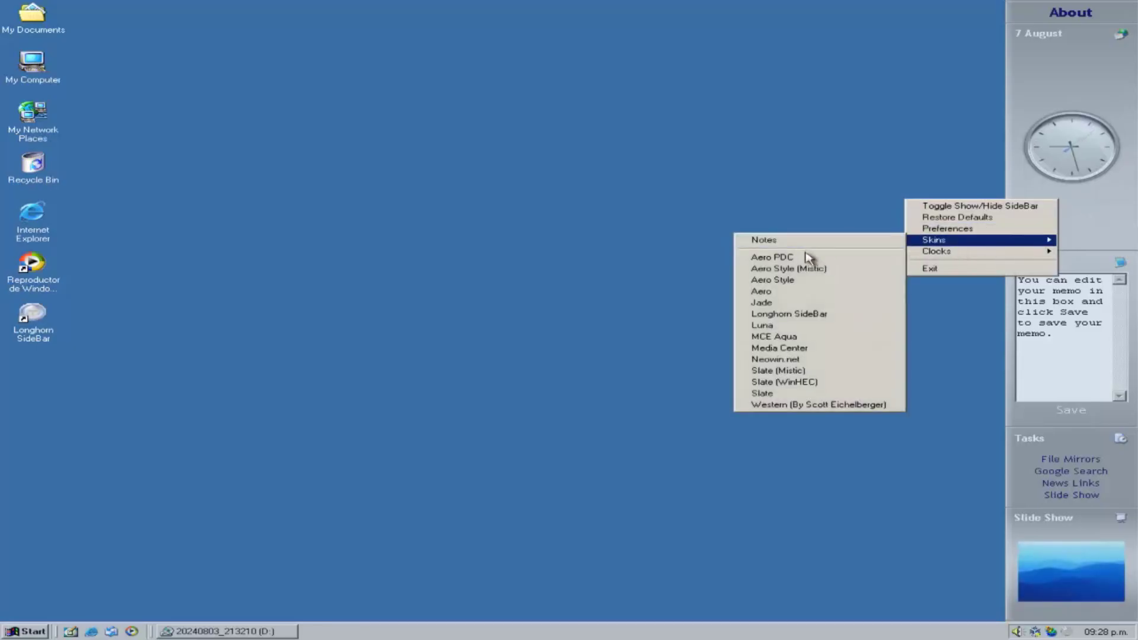
pyautogui.click(838, 257)
pyautogui.rightClick(1049, 228)
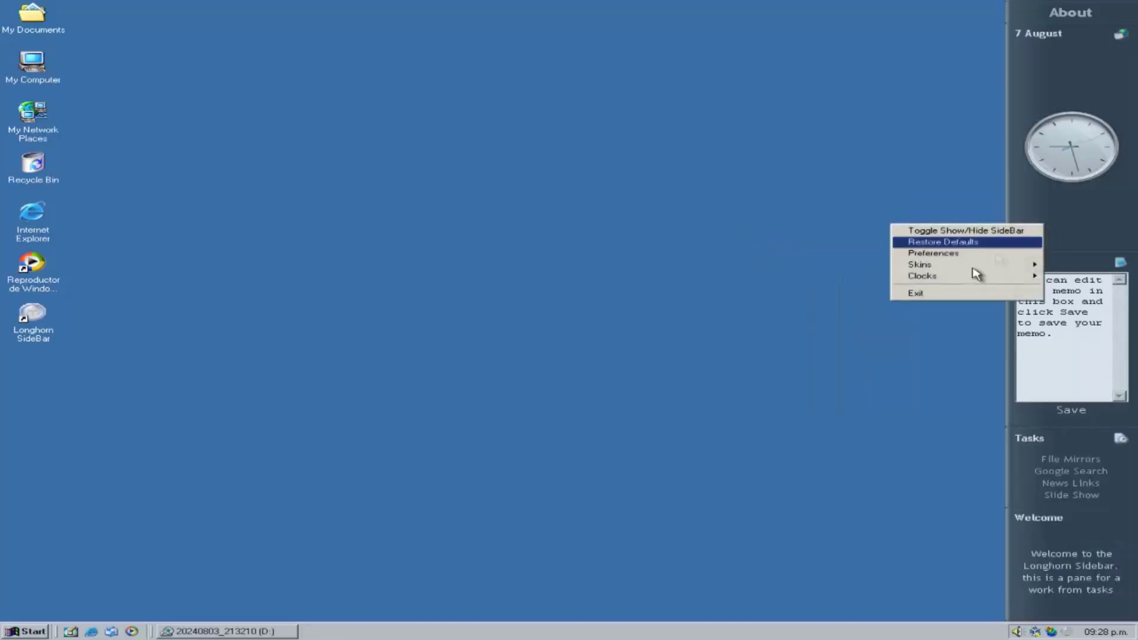
pyautogui.moveTo(939, 278)
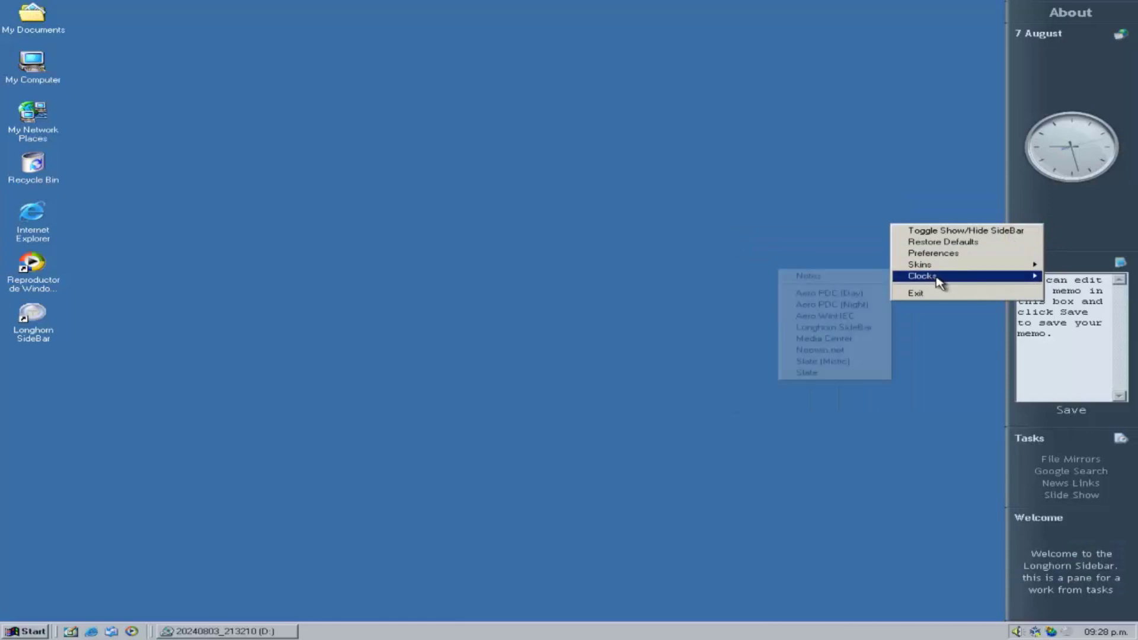
pyautogui.click(805, 373)
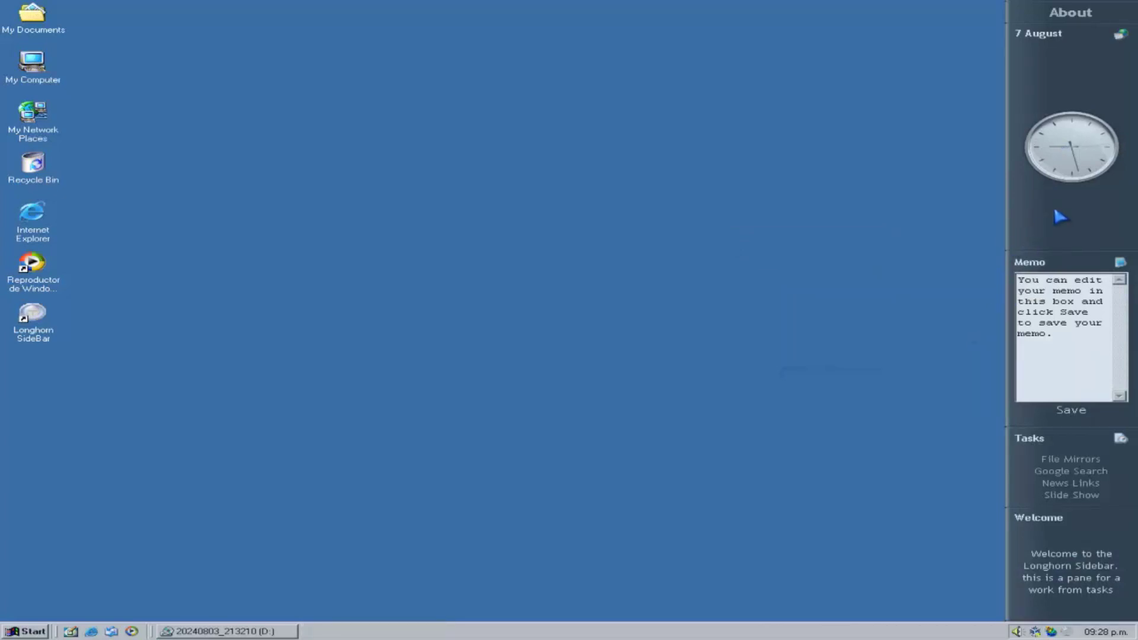
pyautogui.rightClick(1055, 210)
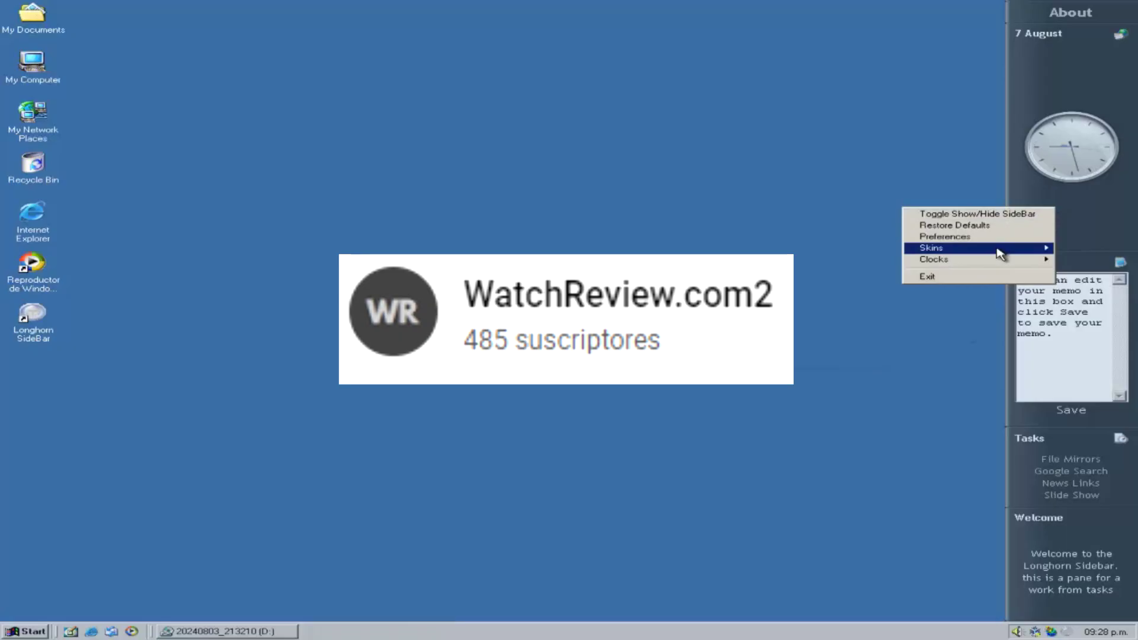
pyautogui.moveTo(1001, 253)
pyautogui.click(1041, 225)
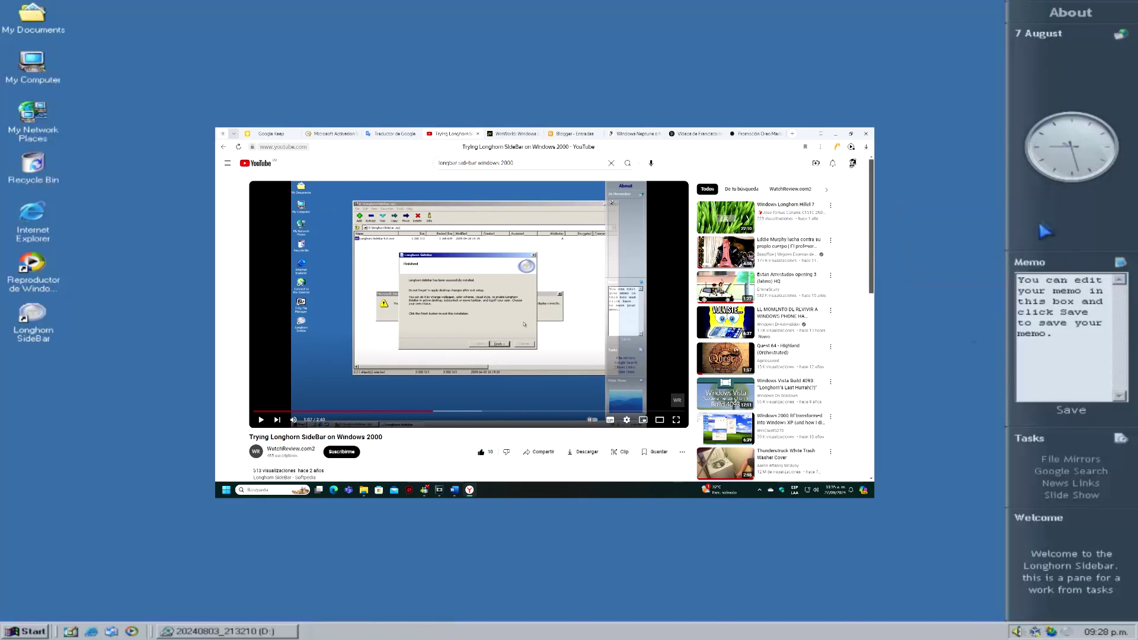
# Try the Media Center clock on the sidebar, followed by the Neowin.net clock
pyautogui.rightClick(1052, 216)
pyautogui.moveTo(928, 262)
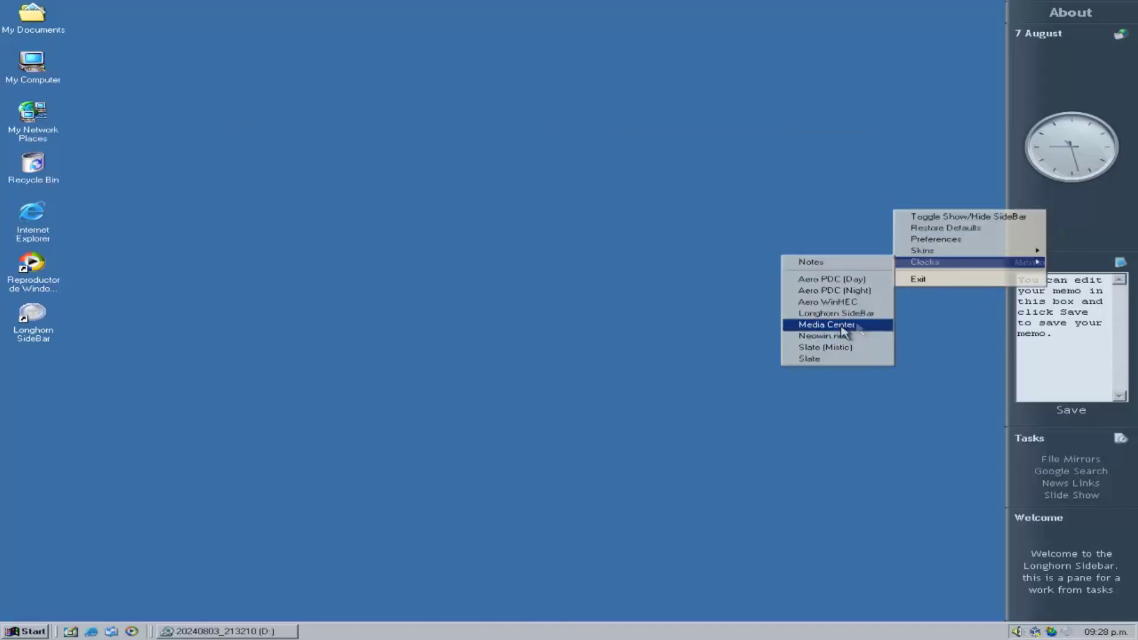
pyautogui.click(848, 324)
pyautogui.rightClick(1066, 214)
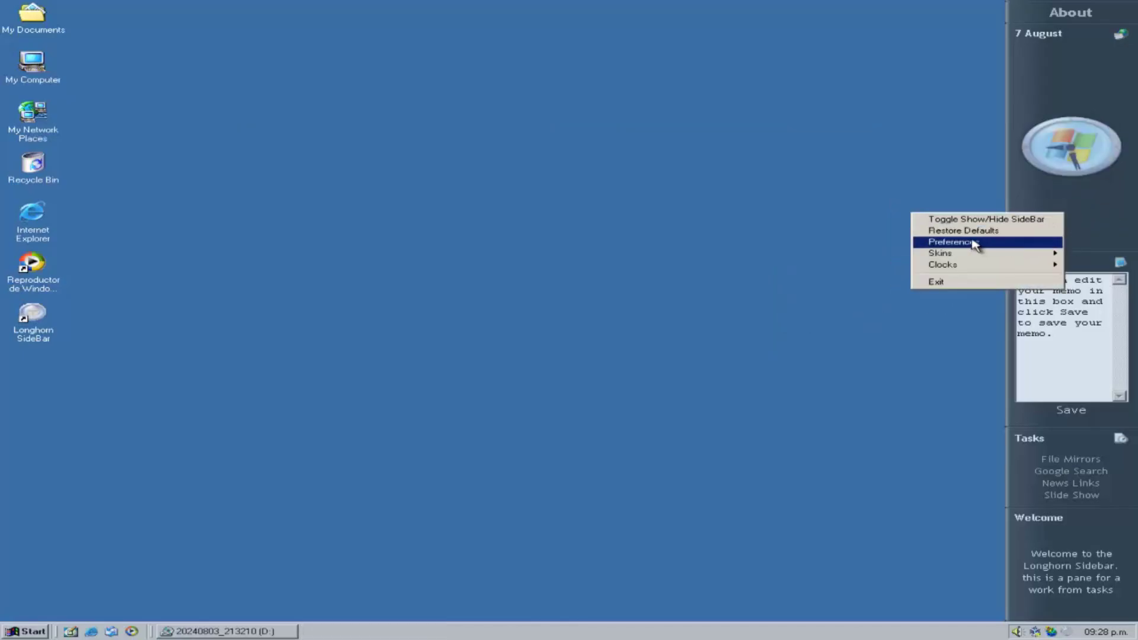
pyautogui.moveTo(977, 267)
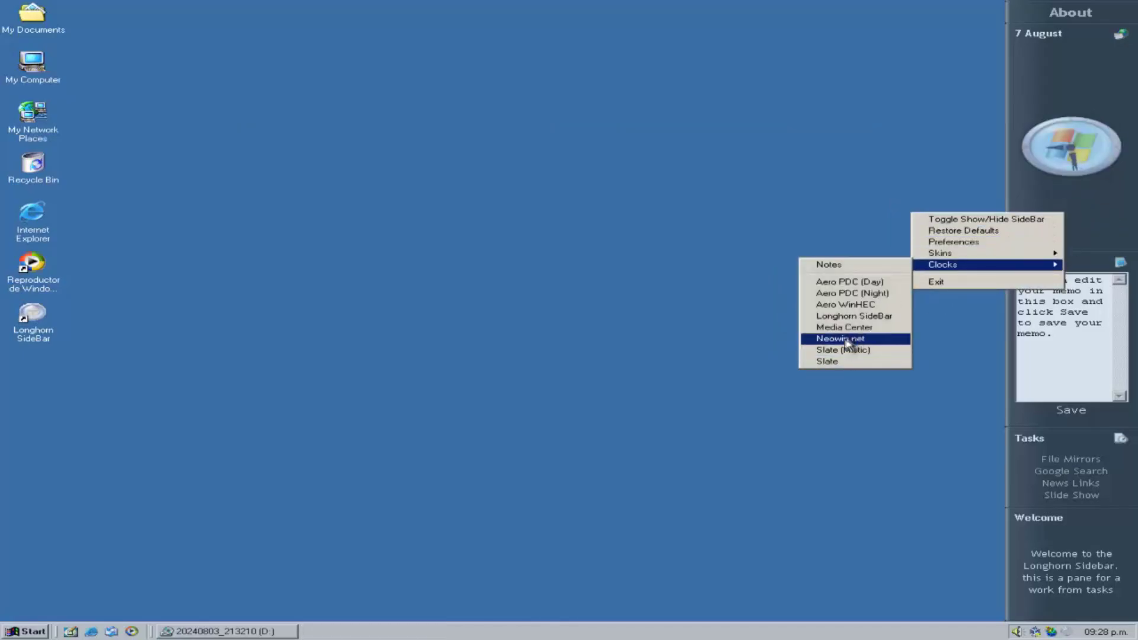
pyautogui.click(867, 339)
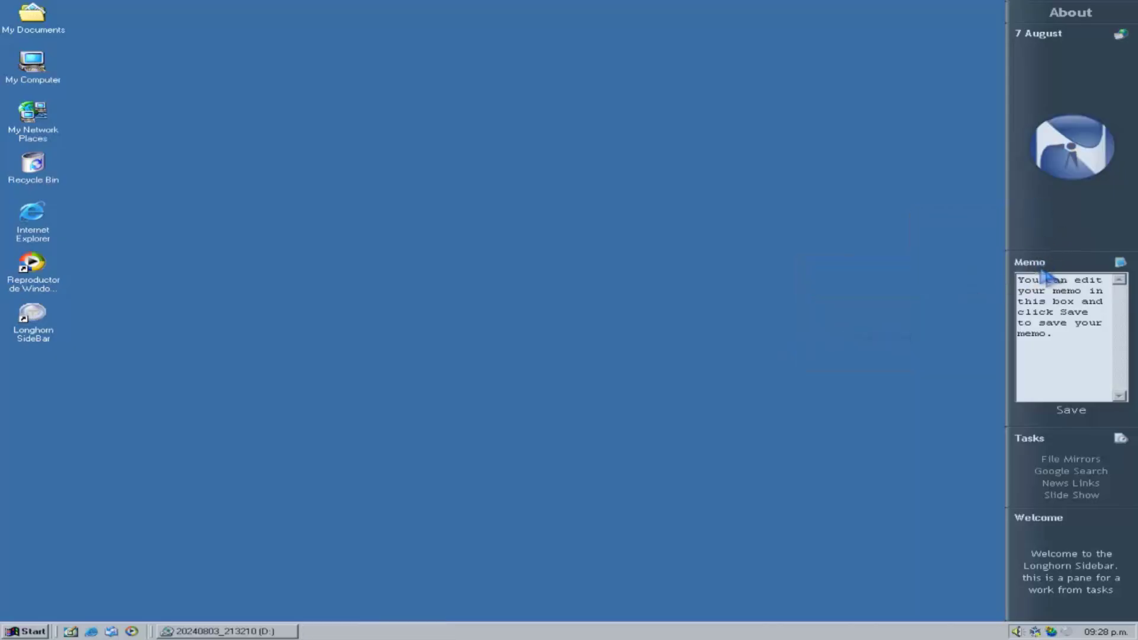
# Reapply the Aero PDC skin to the sidebar
pyautogui.rightClick(1088, 234)
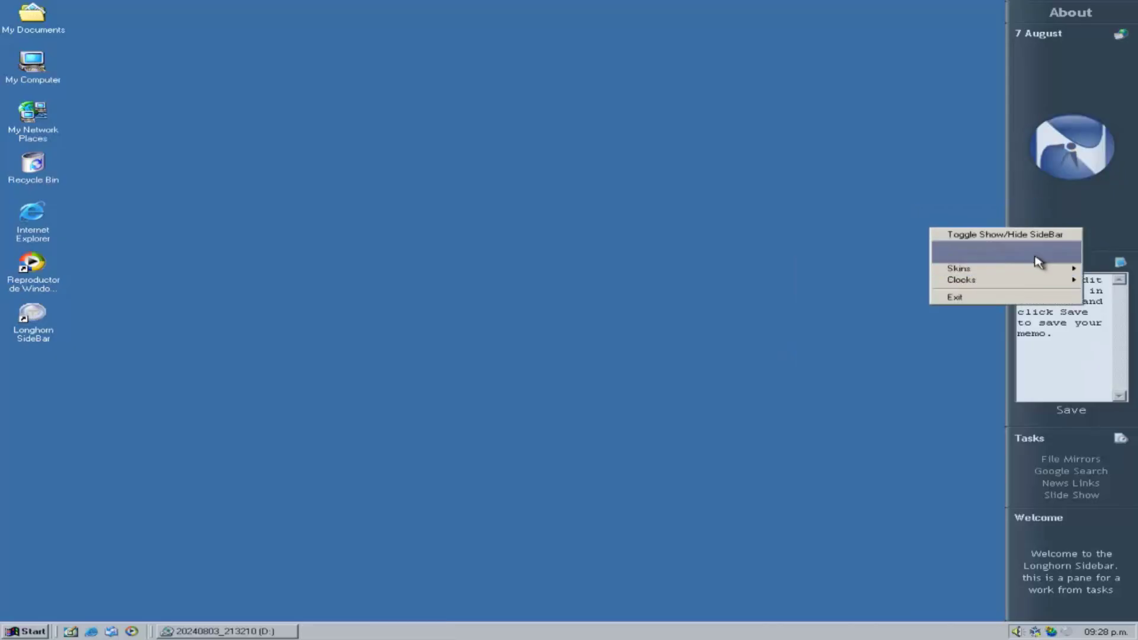
pyautogui.moveTo(1048, 272)
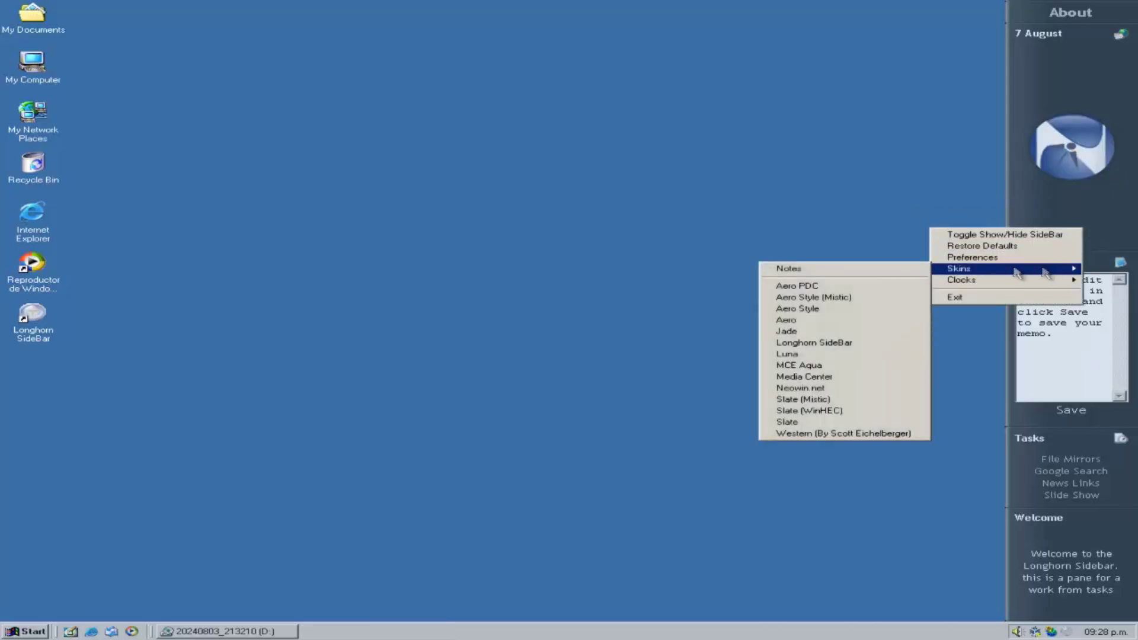
pyautogui.click(859, 290)
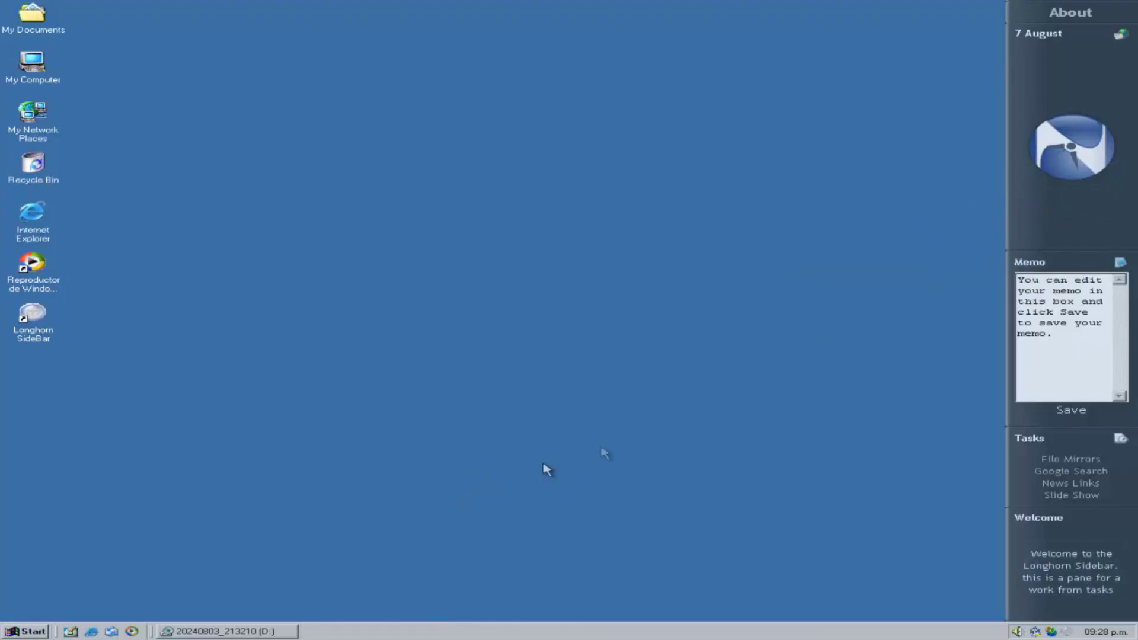
# Bring back the minimized D: drive window and close it
pyautogui.click(217, 632)
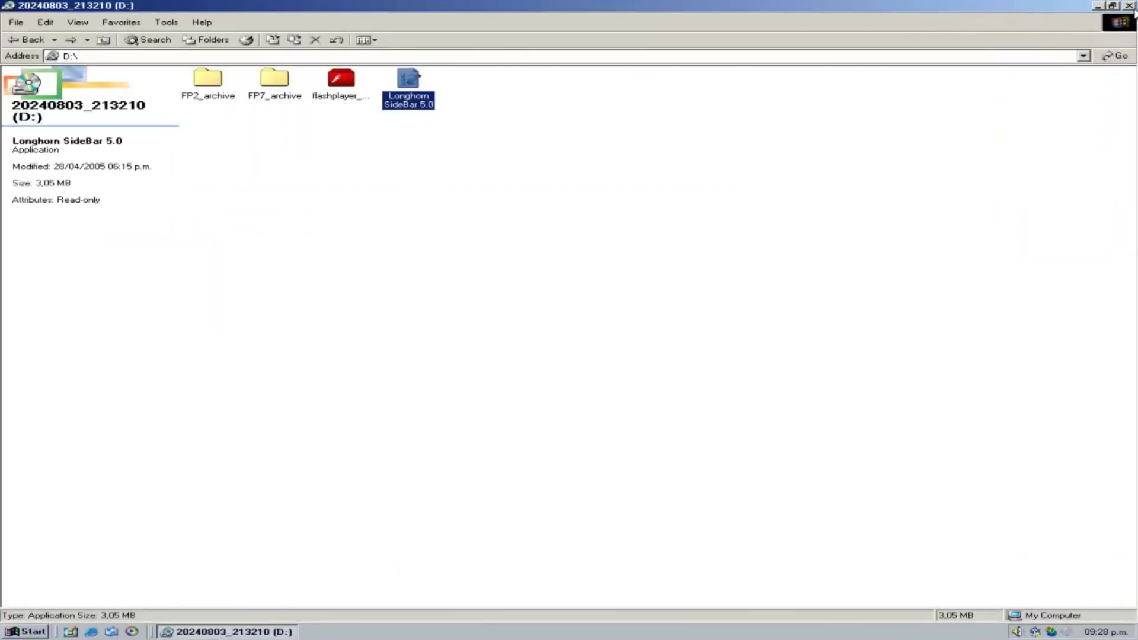
pyautogui.click(1130, 6)
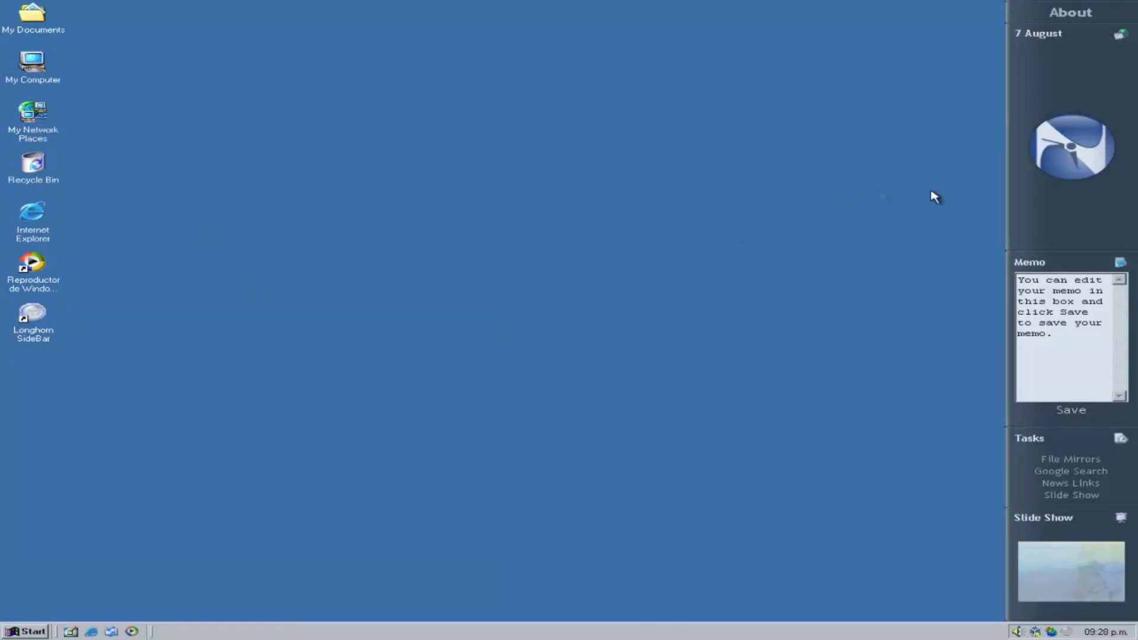
# View the File Mirrors, Google Search, News Links and Slide Show panes from the sidebar's Tasks section
pyautogui.click(1085, 460)
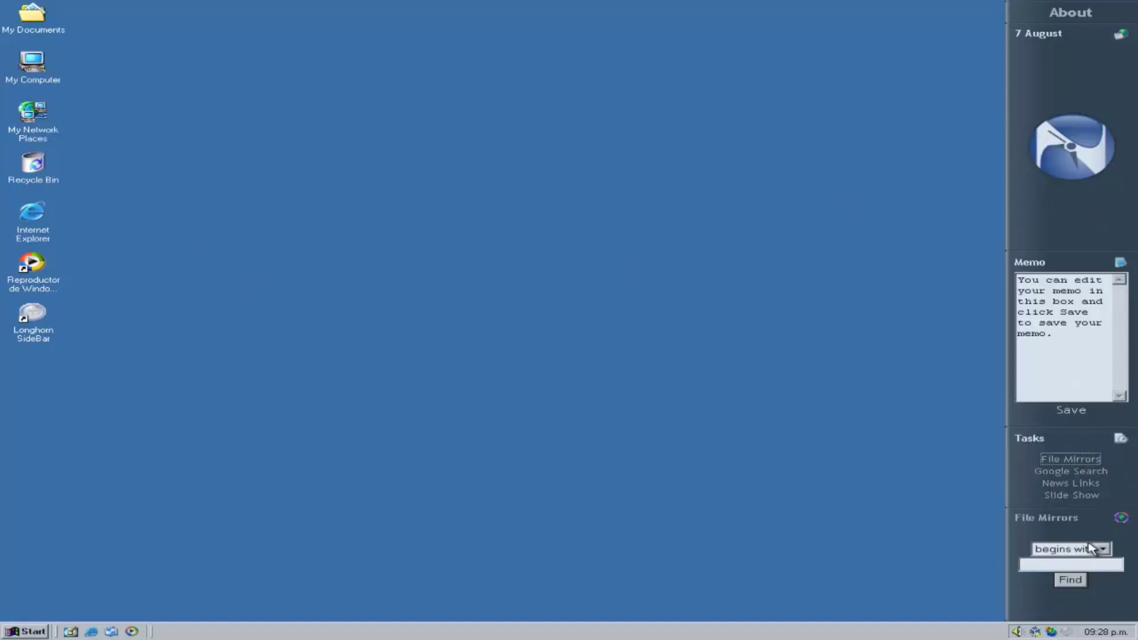
pyautogui.click(1043, 472)
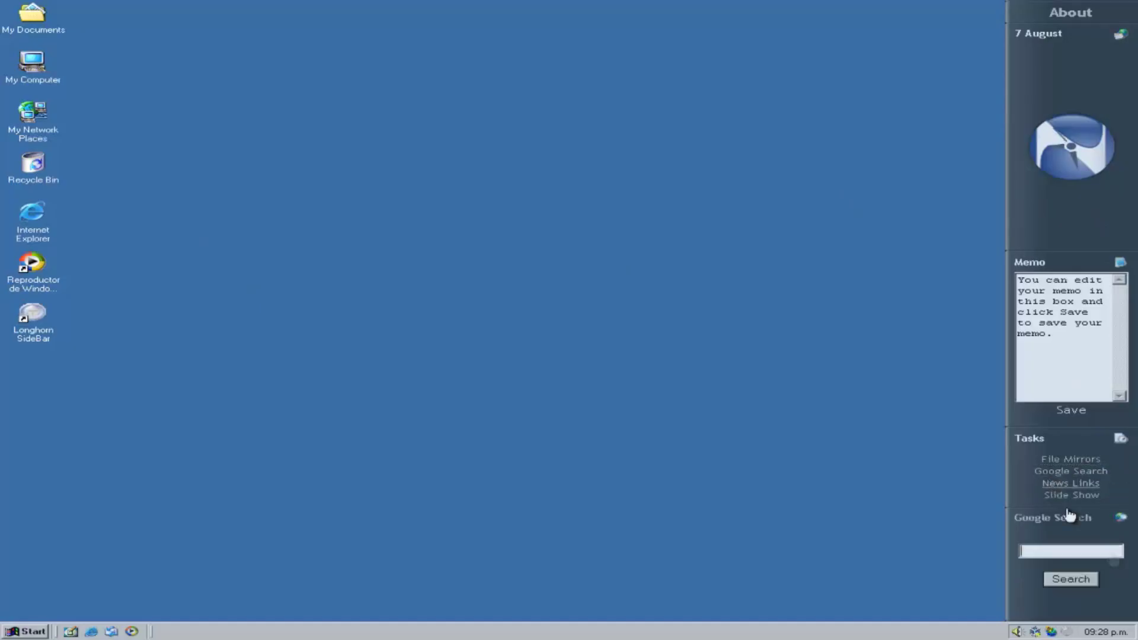
pyautogui.click(1073, 485)
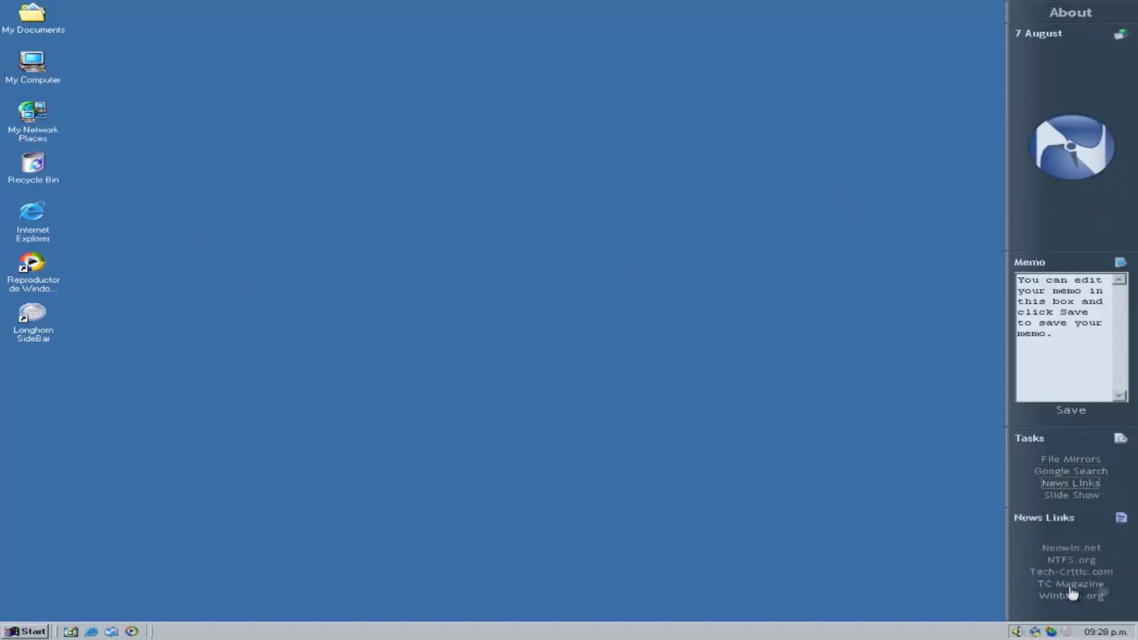
pyautogui.click(1081, 496)
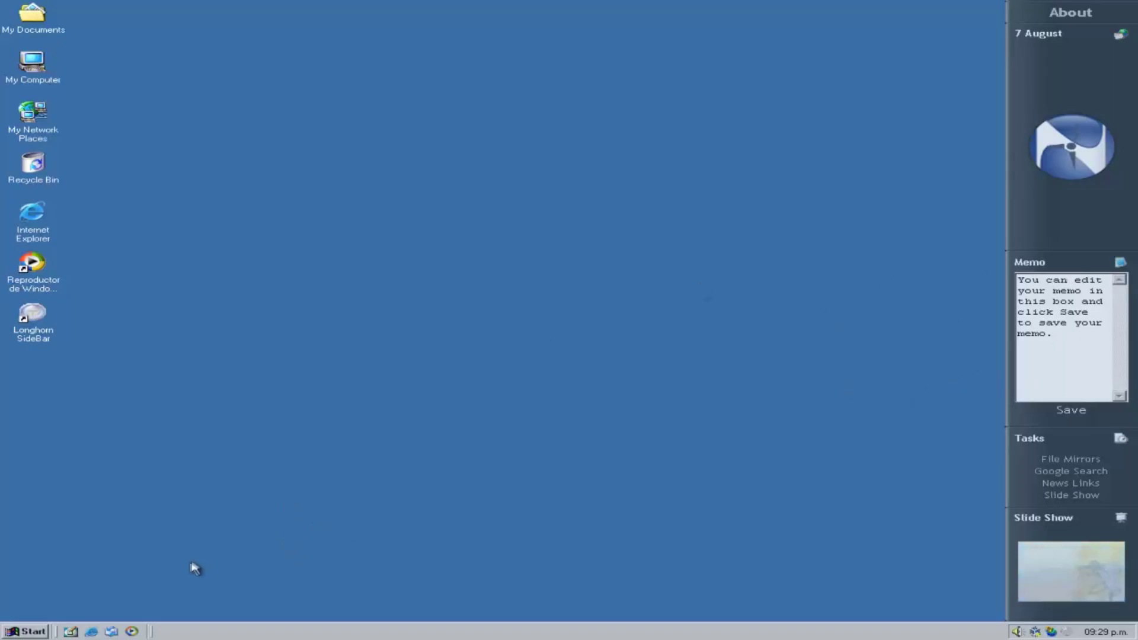
pyautogui.click(34, 632)
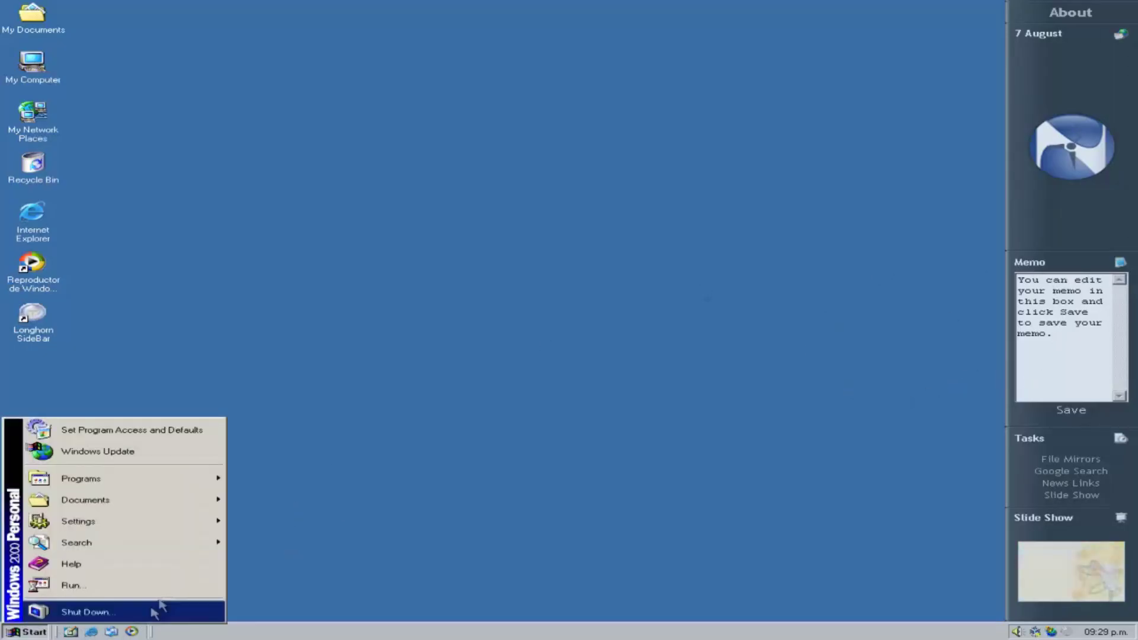
pyautogui.click(672, 454)
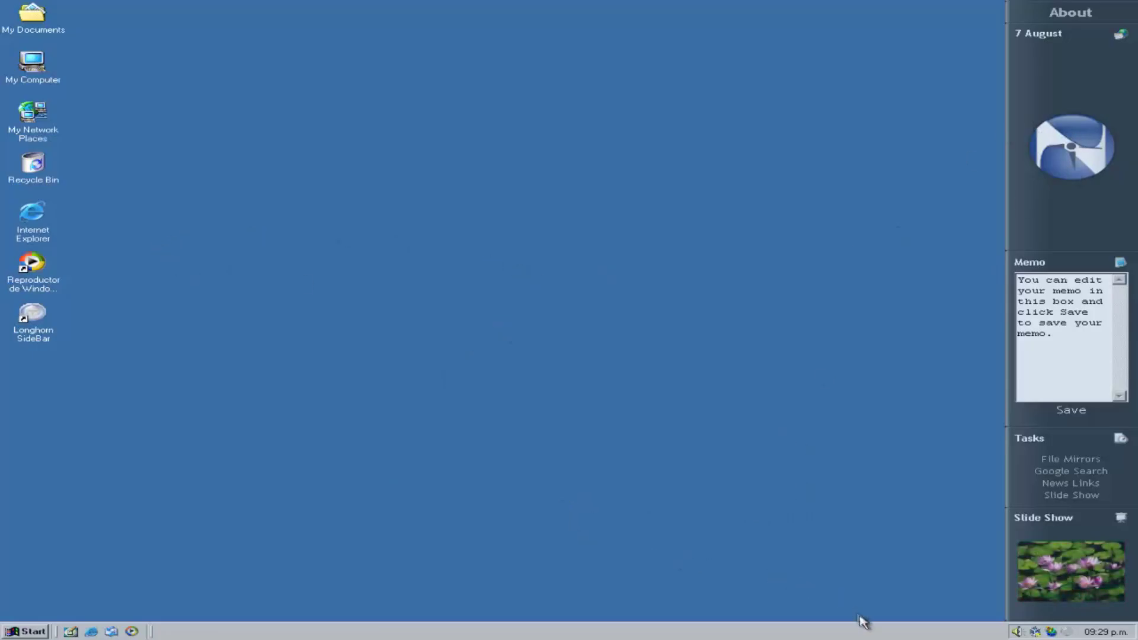
pyautogui.rightClick(893, 635)
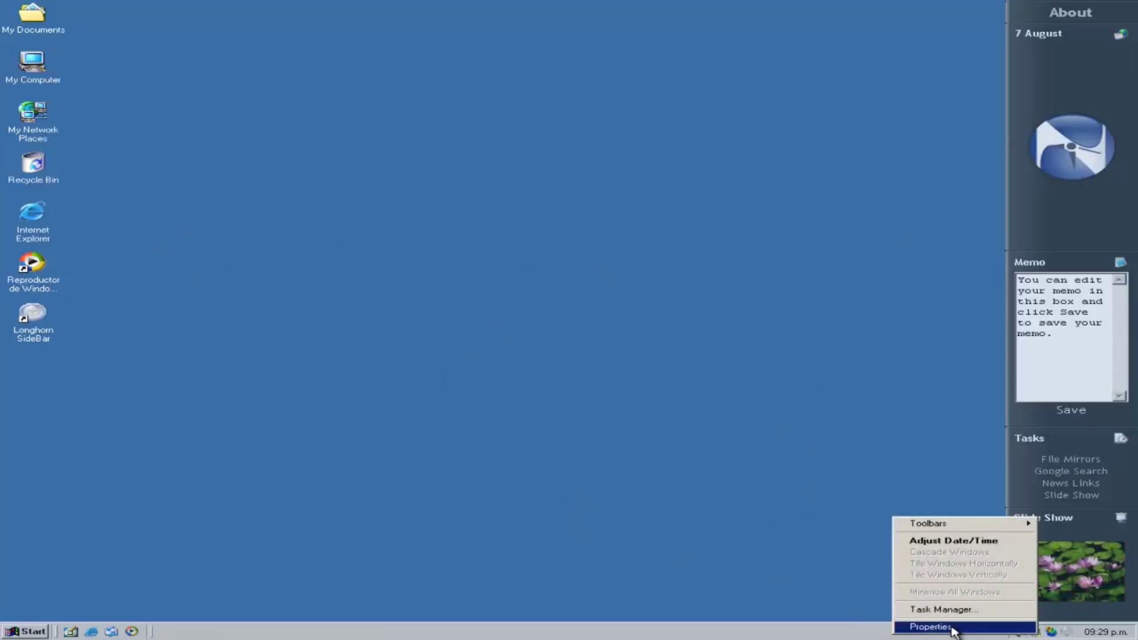
pyautogui.click(961, 263)
# Hide the sidebar and open its compact tray panel with the clock, memo and calendar
pyautogui.rightClick(1057, 220)
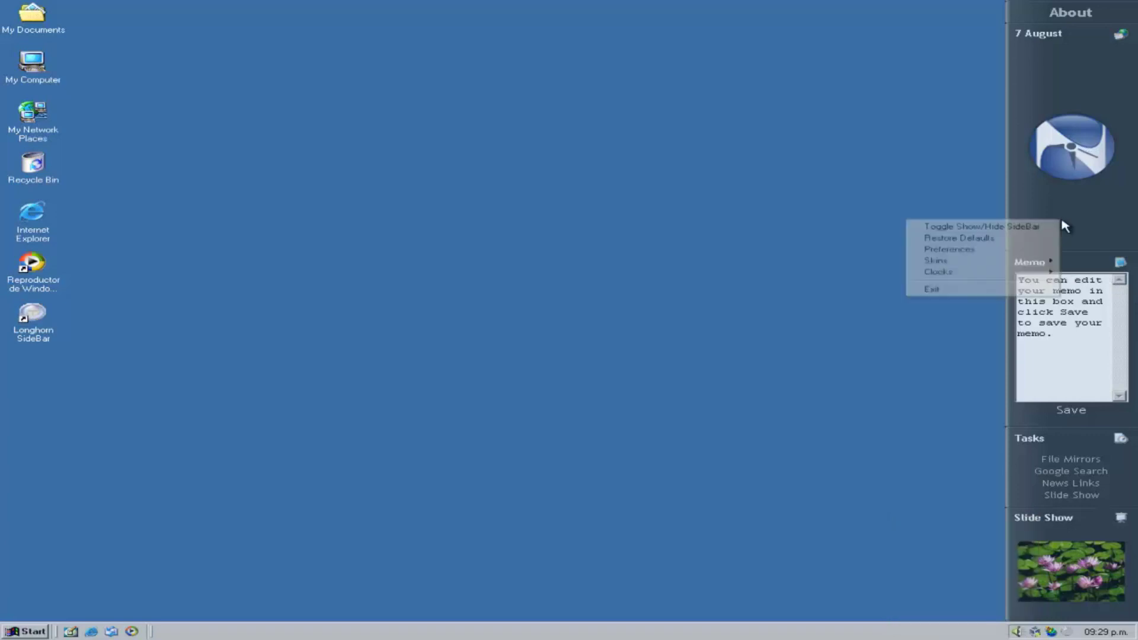
pyautogui.click(972, 227)
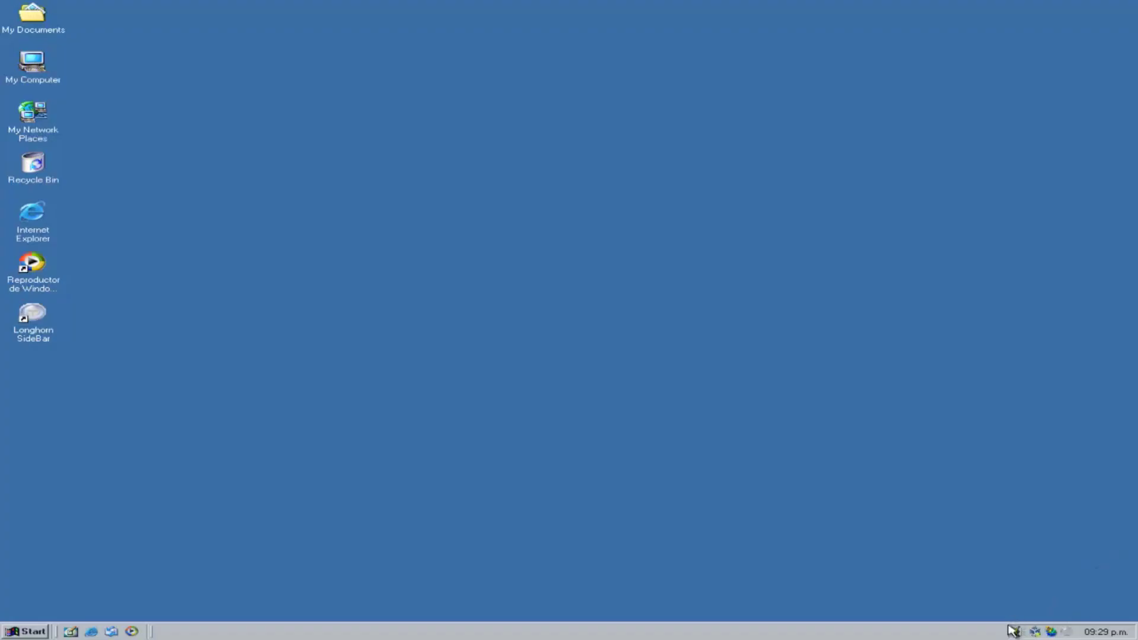
pyautogui.click(1067, 633)
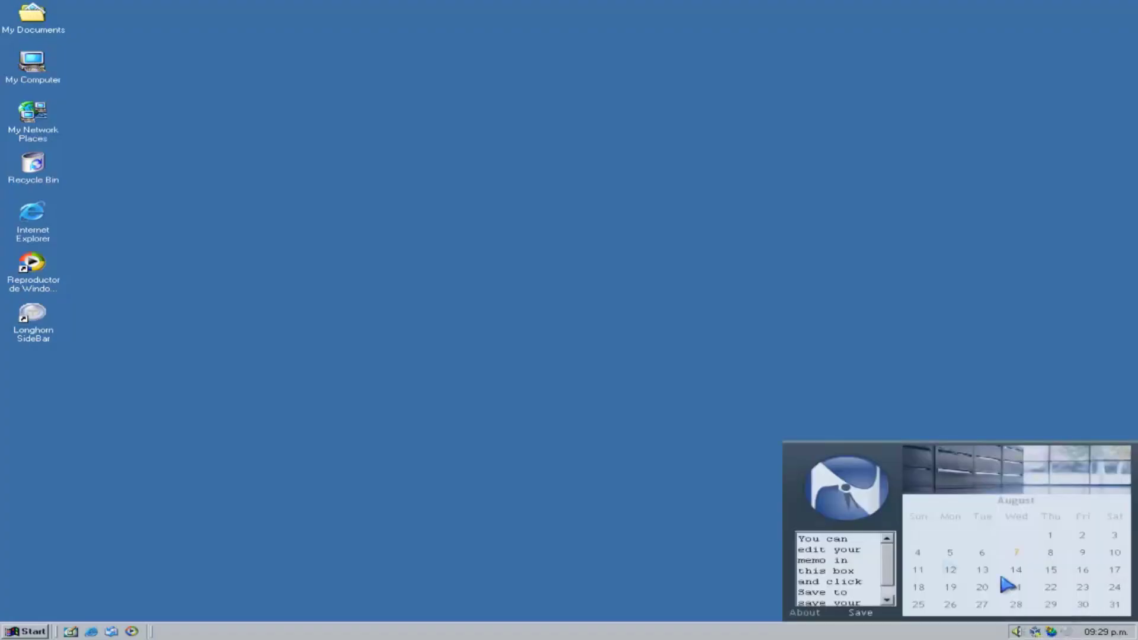
# Set the clock to Slate from the compact panel and show the full sidebar again
pyautogui.rightClick(872, 460)
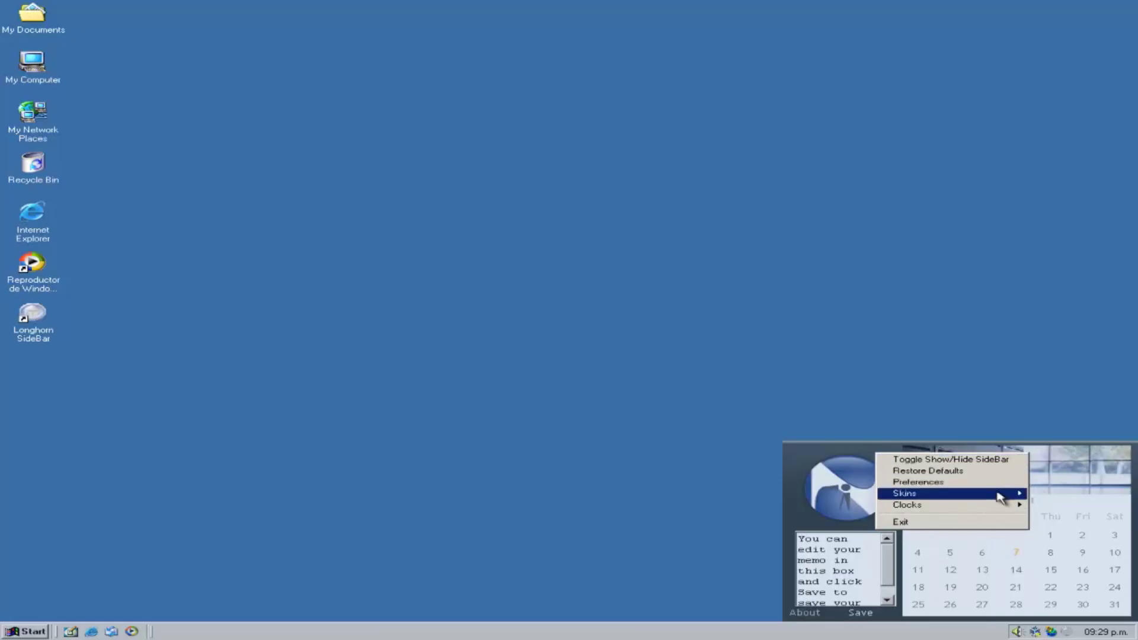
pyautogui.moveTo(999, 494)
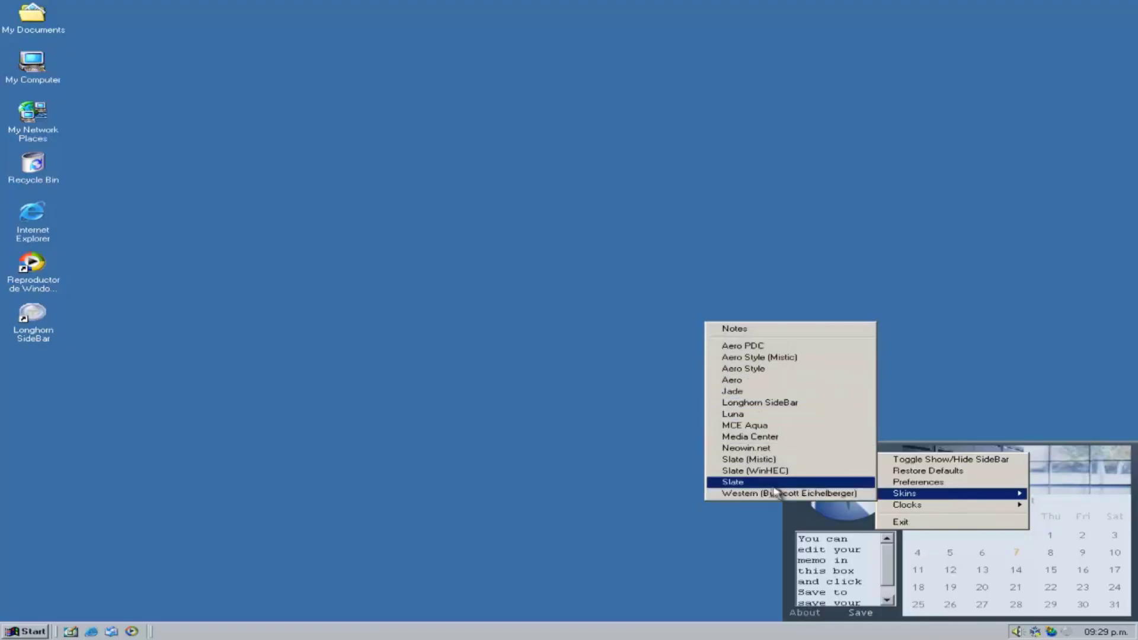
pyautogui.moveTo(930, 505)
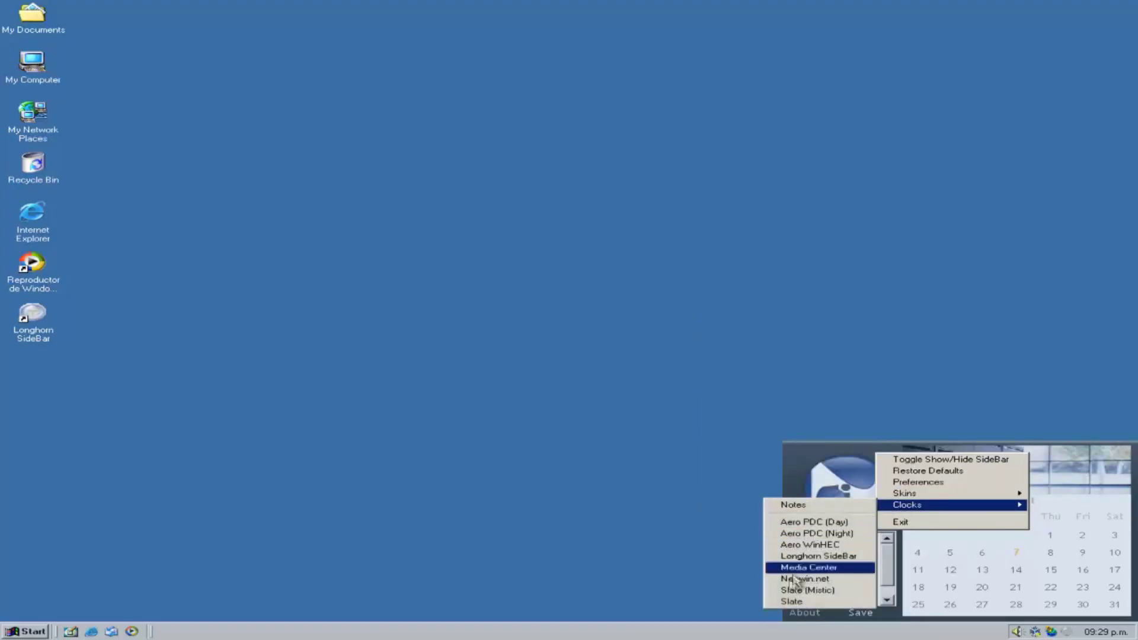
pyautogui.click(792, 601)
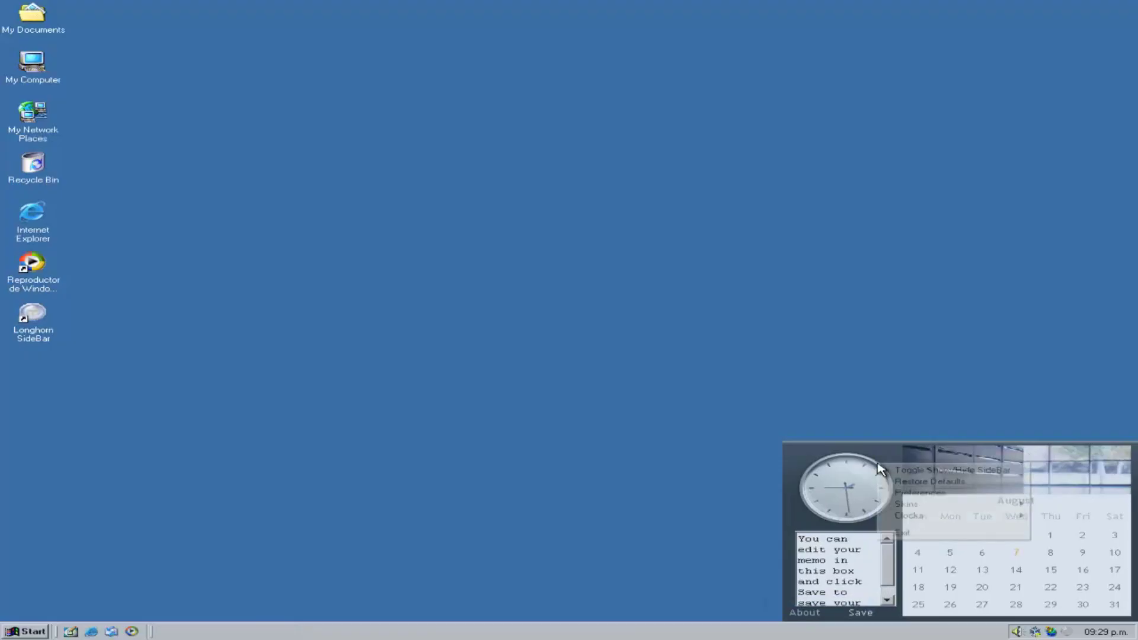
pyautogui.click(963, 472)
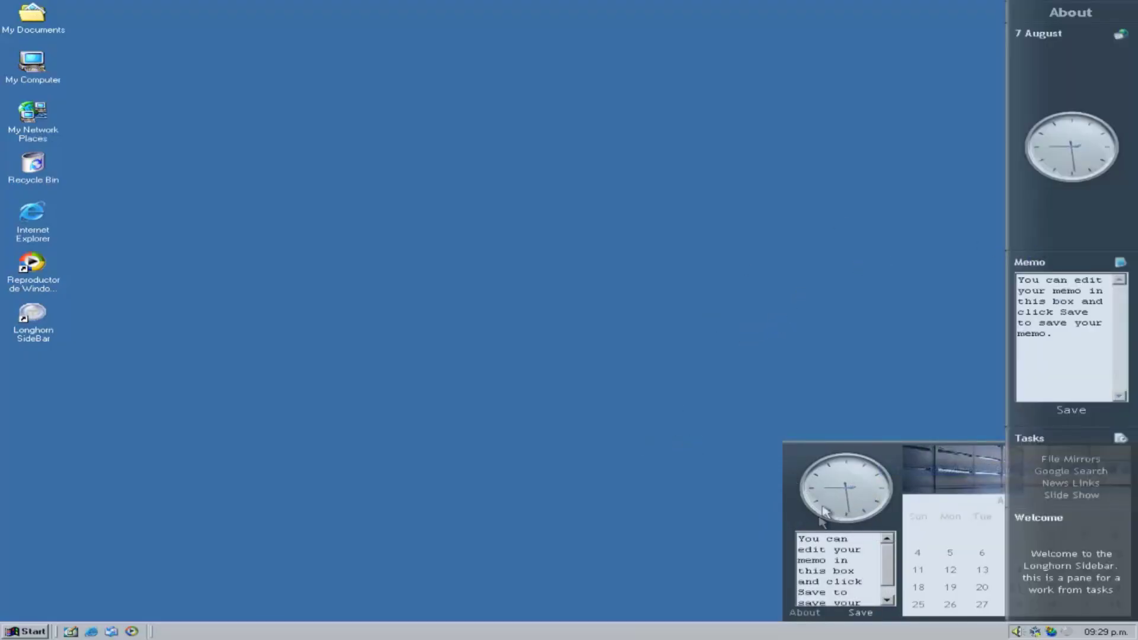
# Exit Longhorn SideBar and relaunch it from its desktop shortcut
pyautogui.rightClick(831, 463)
pyautogui.click(872, 533)
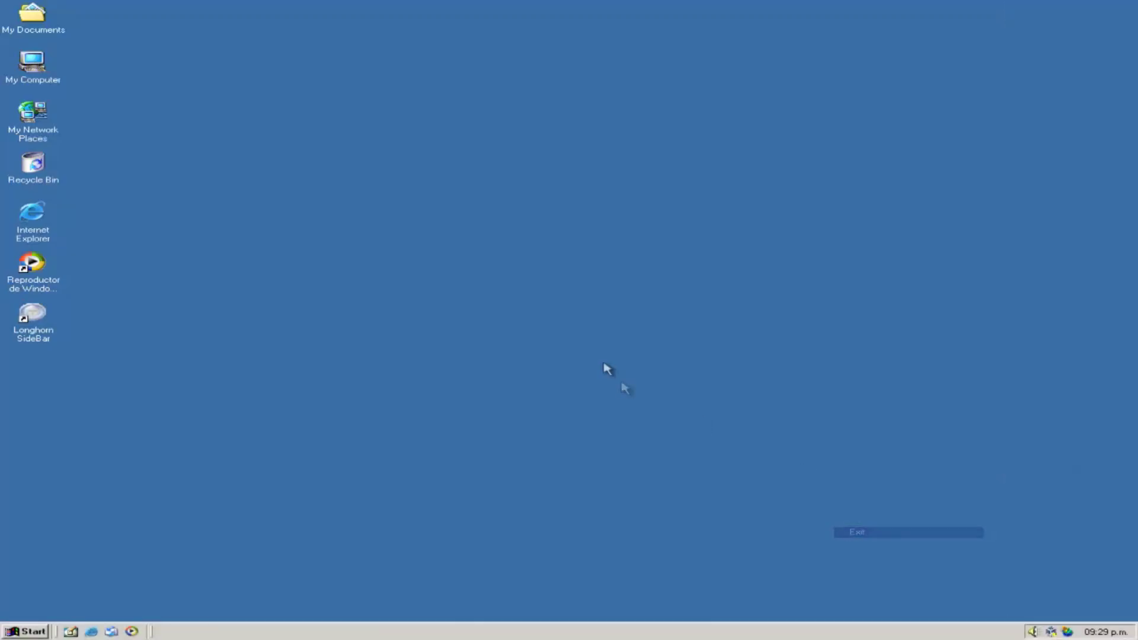
pyautogui.rightClick(24, 320)
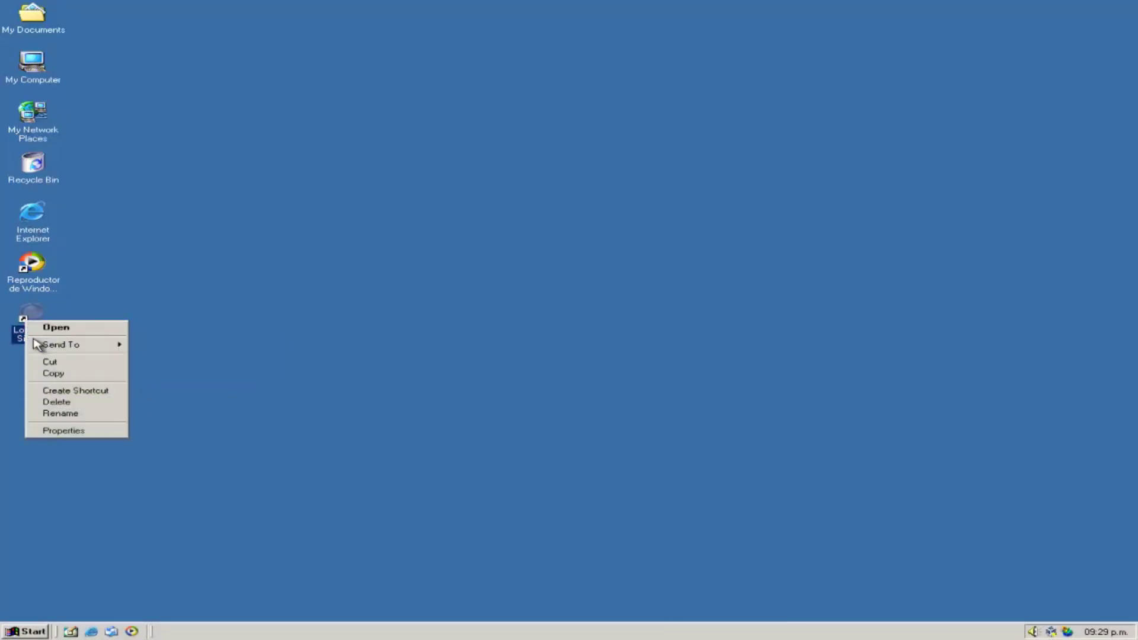
pyautogui.click(29, 326)
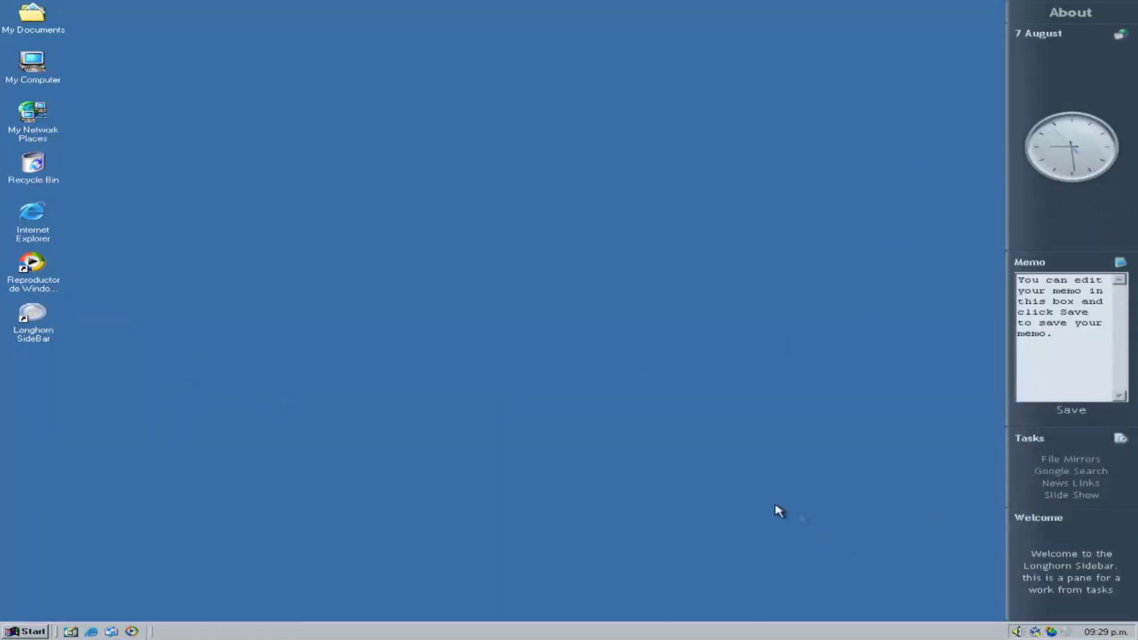
pyautogui.click(37, 631)
pyautogui.click(39, 632)
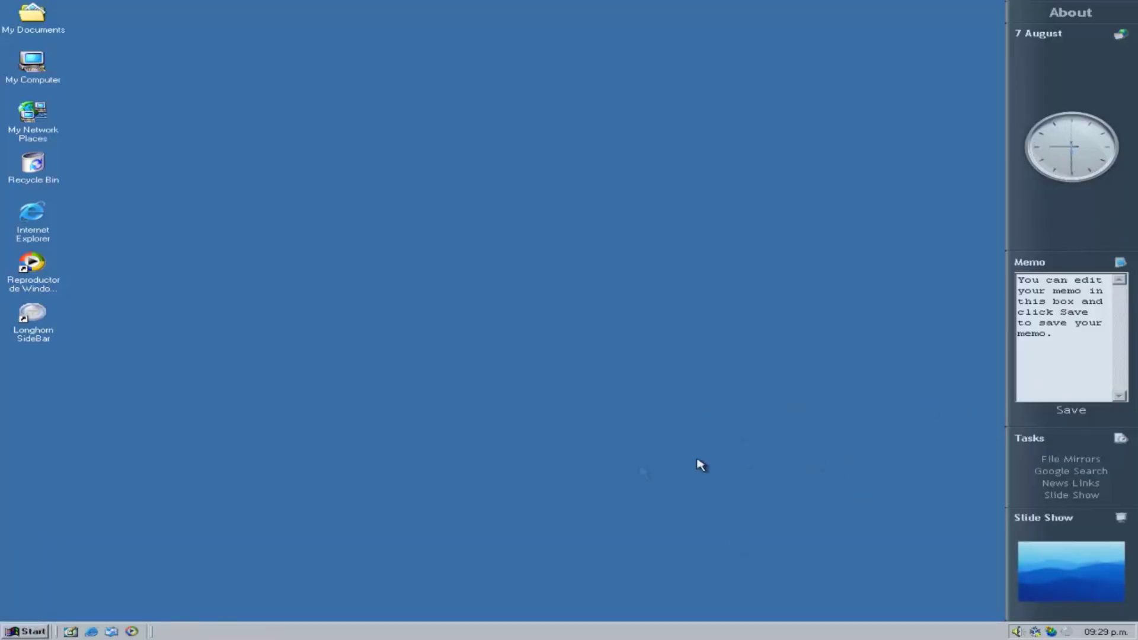
# View the About Windows version information, moving the dialog toward the middle of the desktop before closing it
pyautogui.click(32, 632)
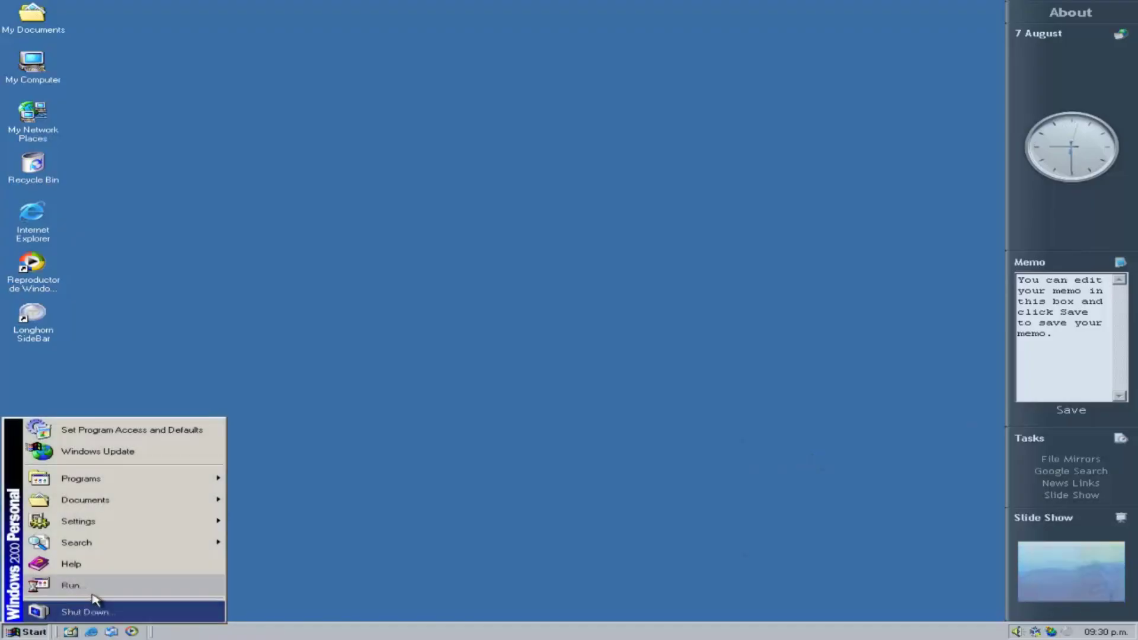
pyautogui.click(92, 589)
pyautogui.click(123, 598)
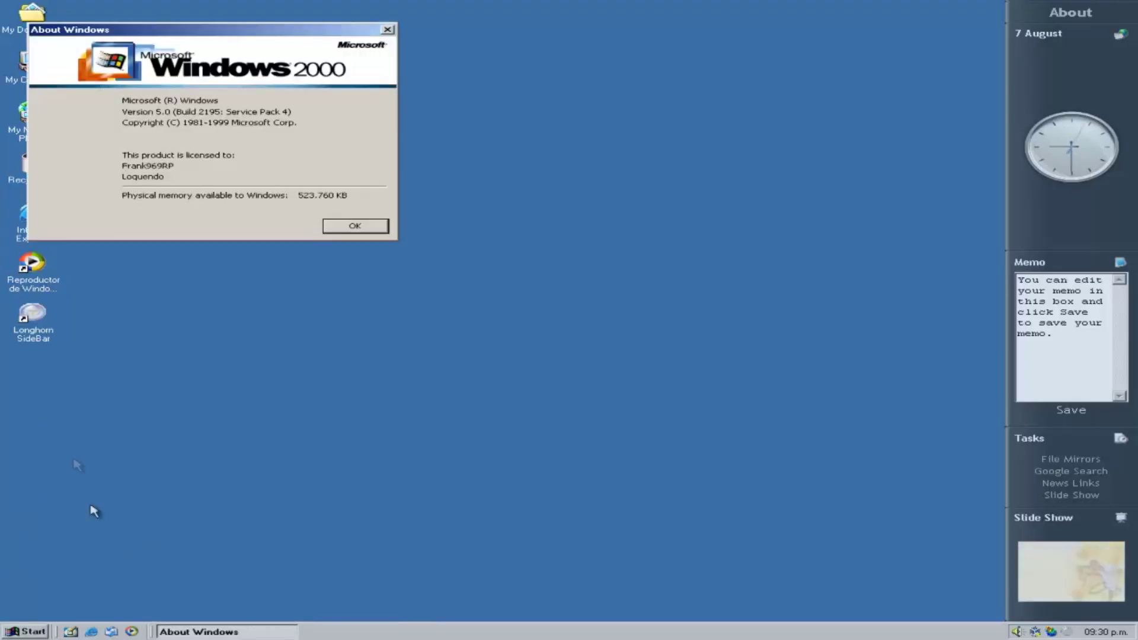
pyautogui.moveTo(214, 30); pyautogui.dragTo(380, 172)
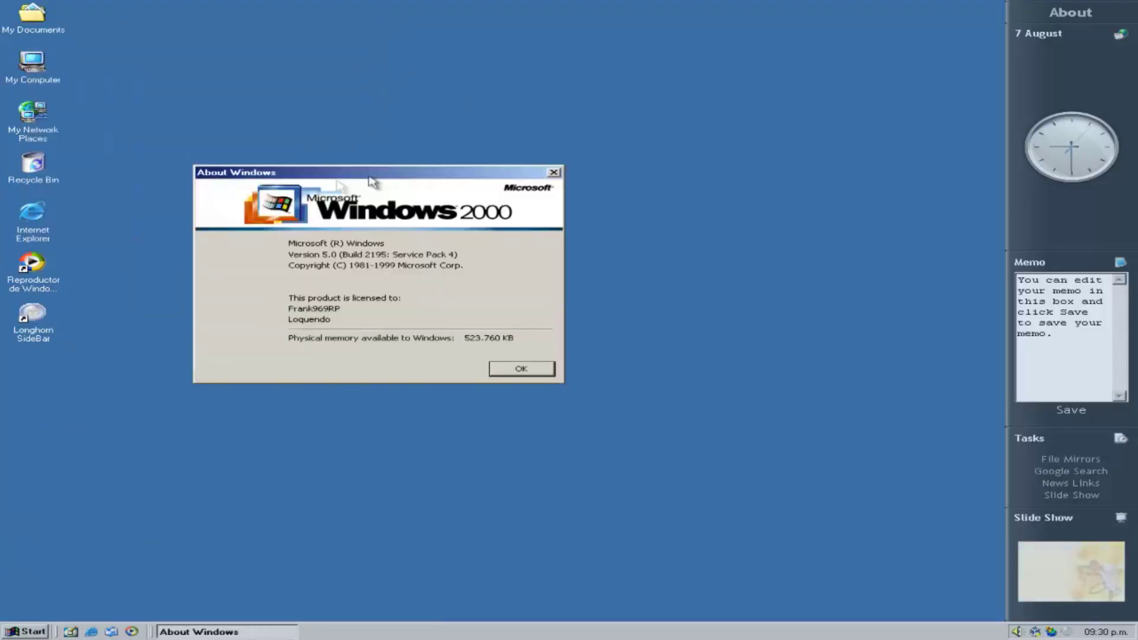
pyautogui.click(525, 370)
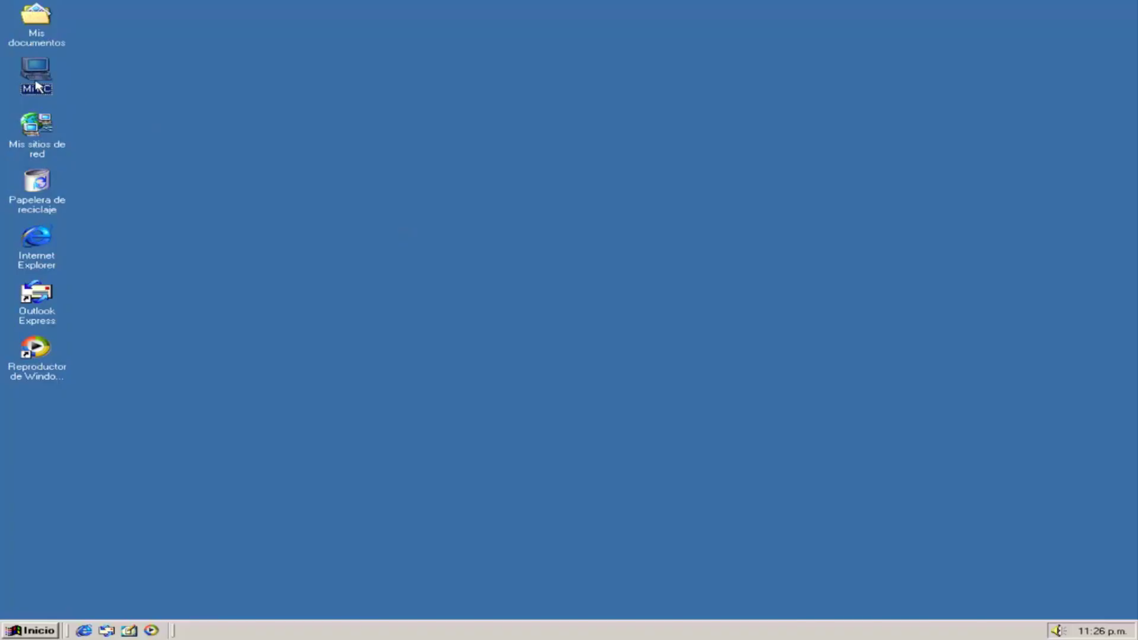
# Install the Flash Player 8 ActiveX control from flashplayer8r42_winax in the r42 folder of fp8_archive on drive D:
pyautogui.doubleClick(36, 86)
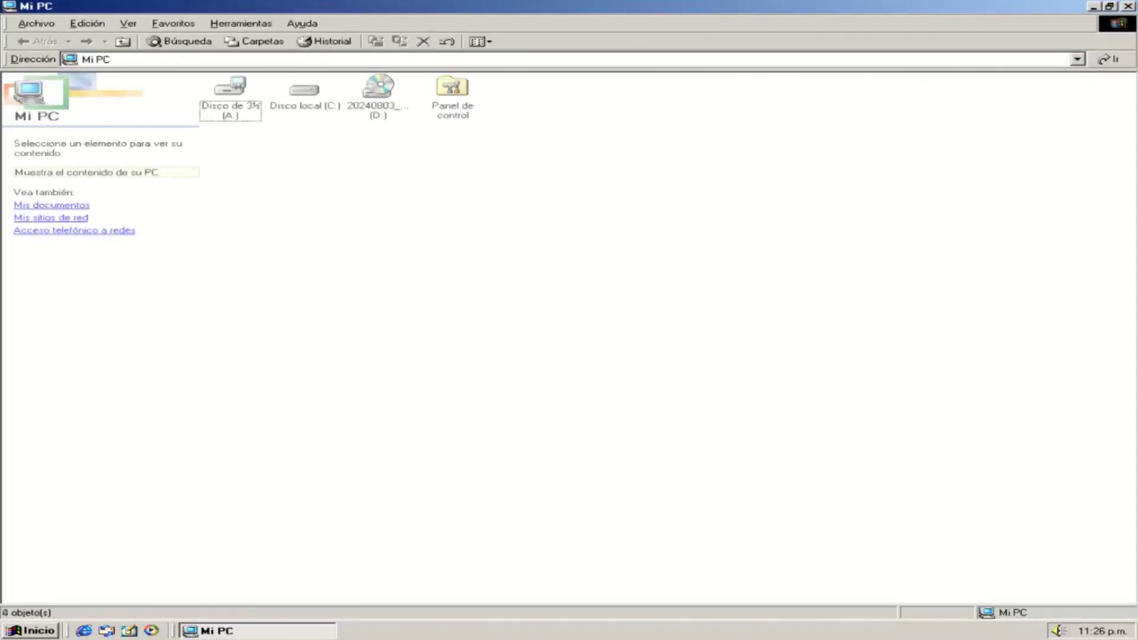
pyautogui.doubleClick(383, 89)
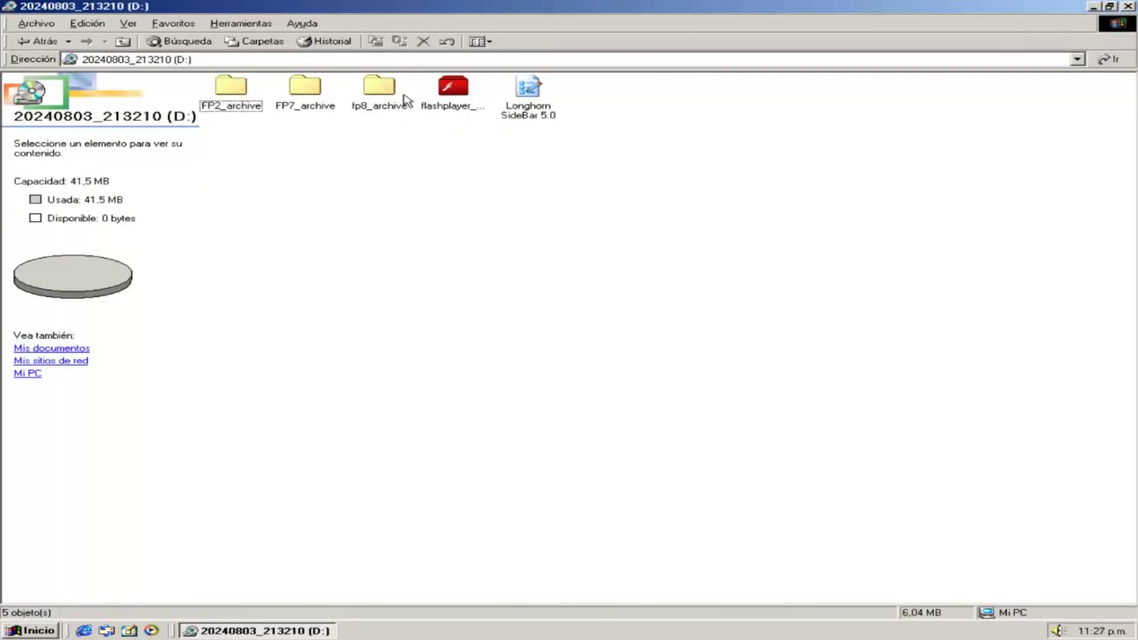
pyautogui.doubleClick(380, 101)
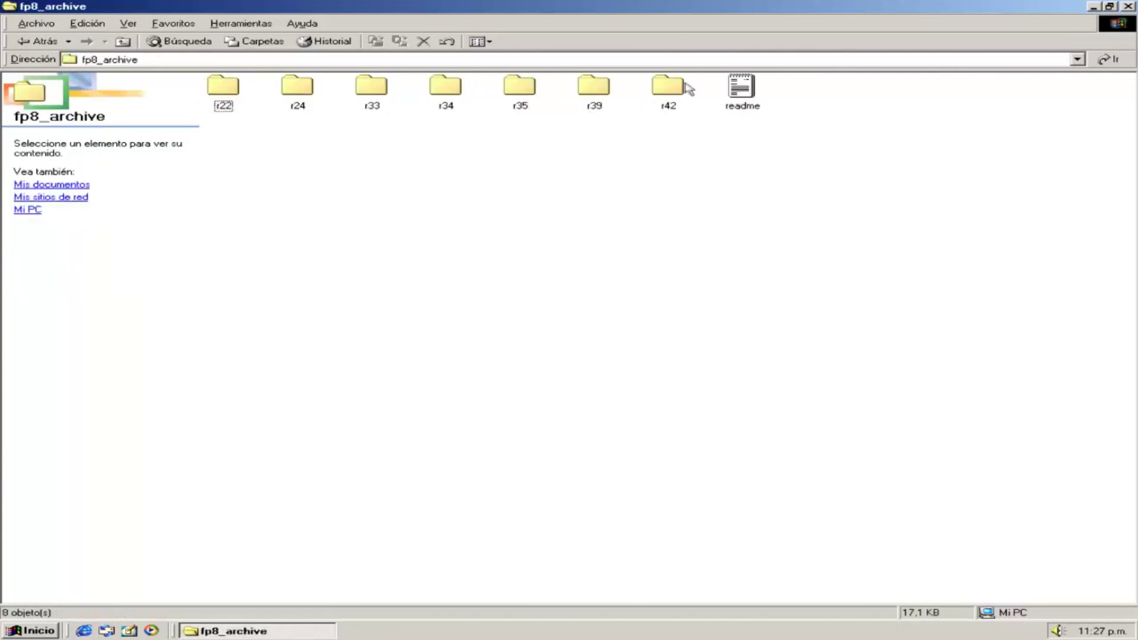
pyautogui.doubleClick(662, 97)
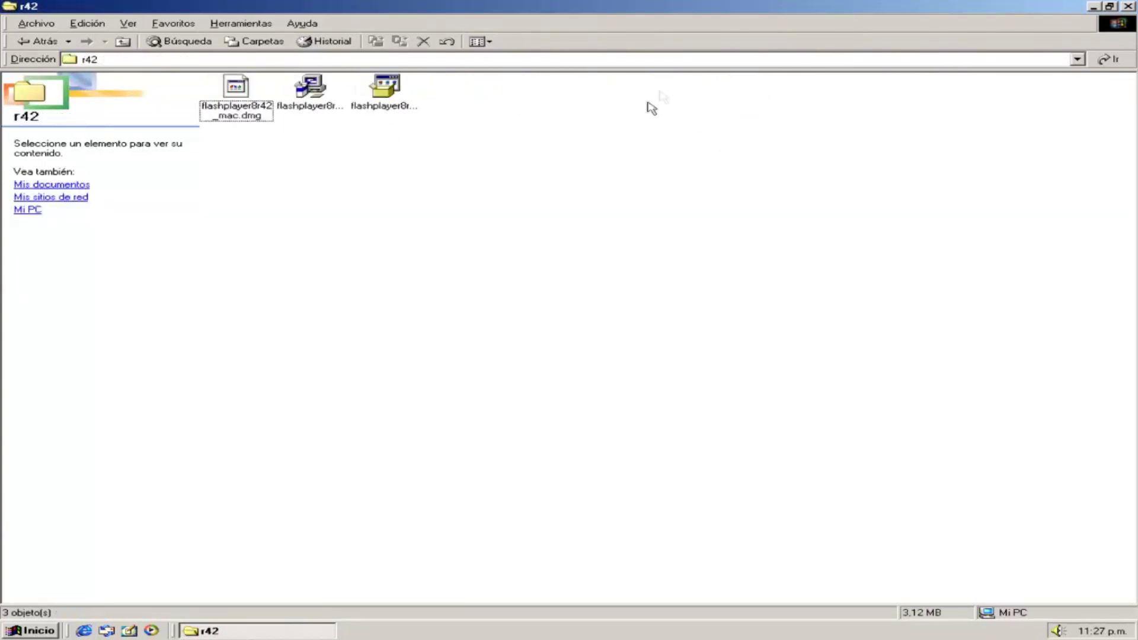
pyautogui.doubleClick(396, 98)
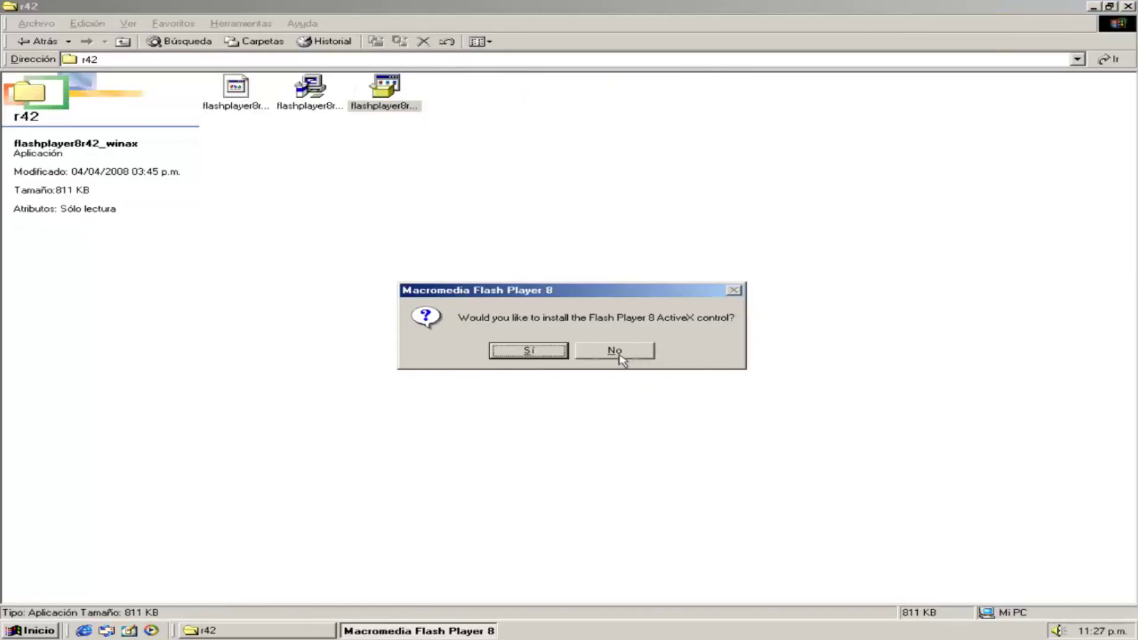
pyautogui.click(524, 351)
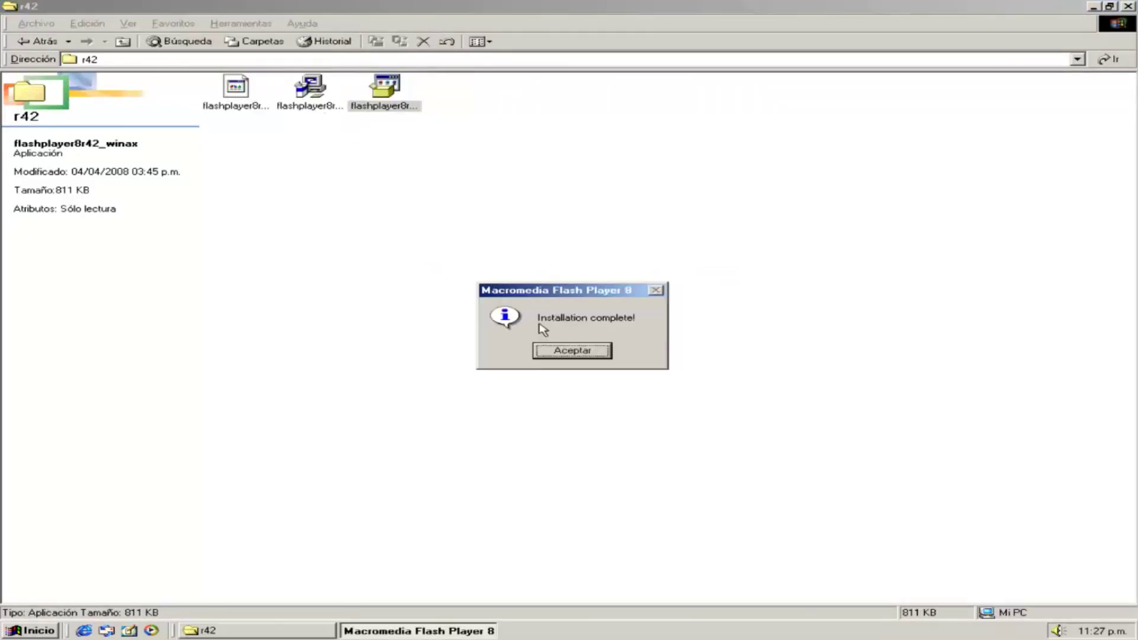
pyautogui.click(564, 356)
# Install flashplayer8r42_win from the same folder with Español as the installation language
pyautogui.doubleClick(314, 107)
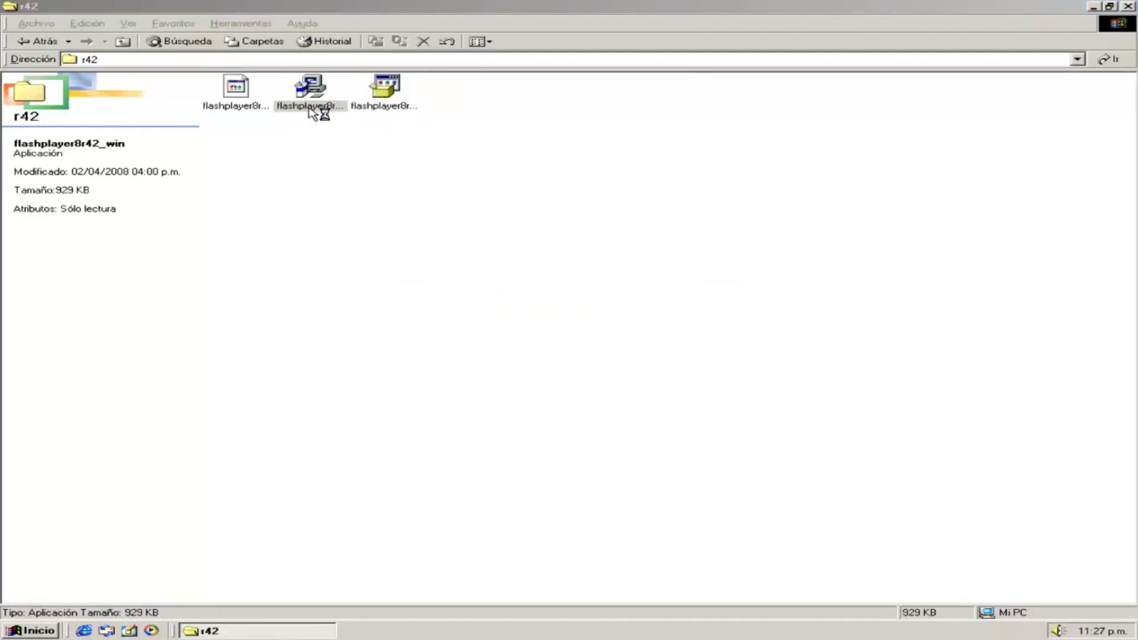
pyautogui.click(438, 354)
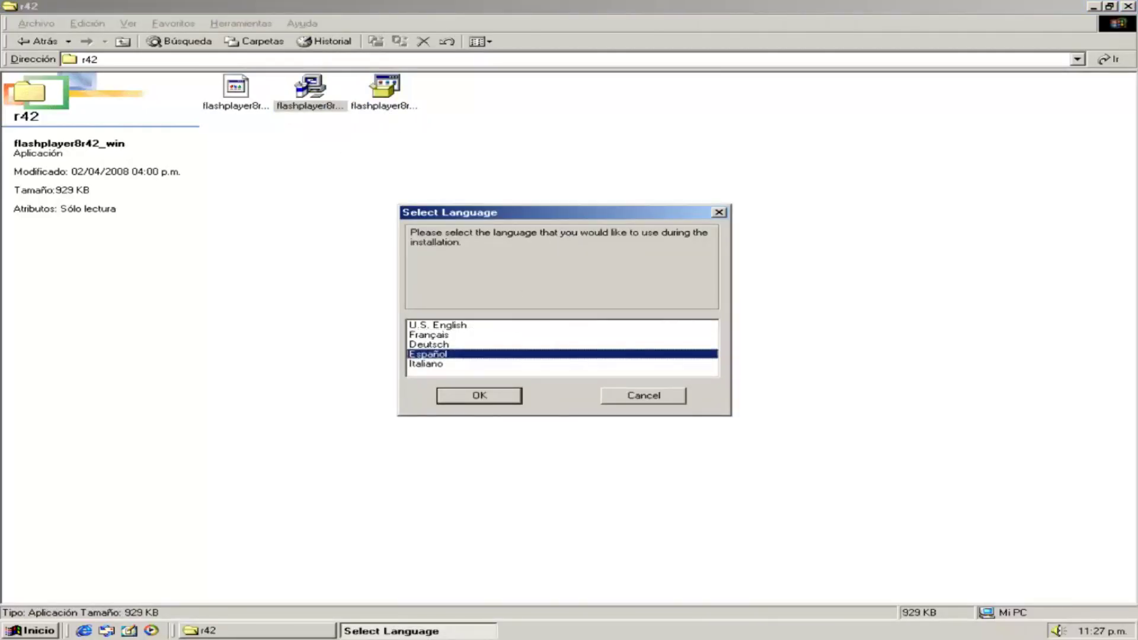
pyautogui.click(501, 401)
pyautogui.click(652, 431)
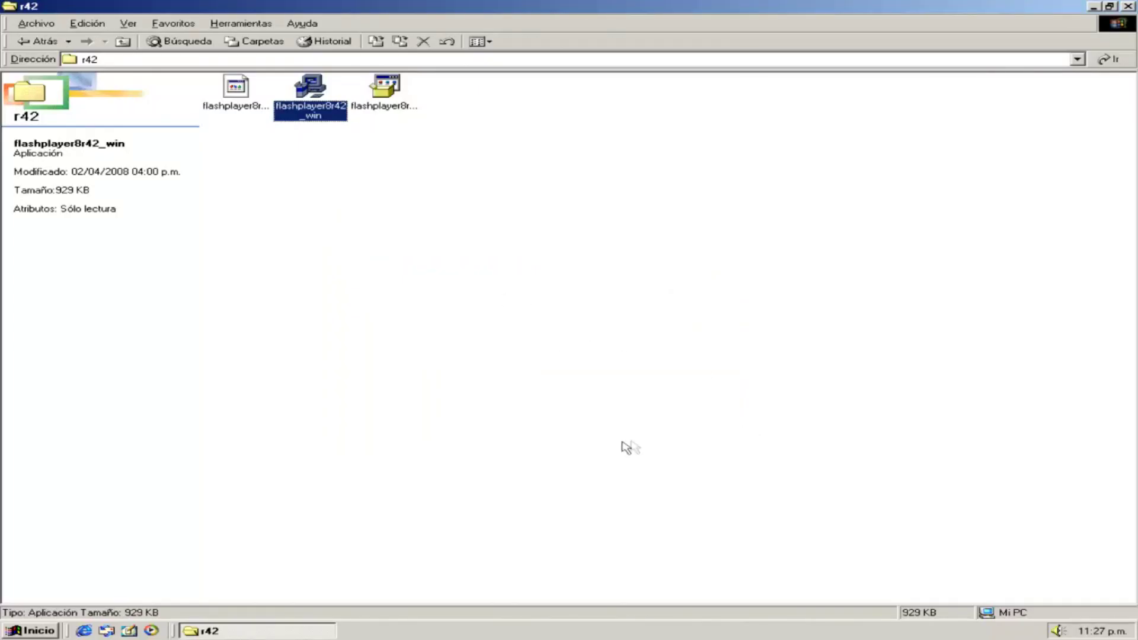
# Install Longhorn SideBar 5.0 from the root of drive D:, accepting the license and setup information, and close the drive window
pyautogui.click(42, 41)
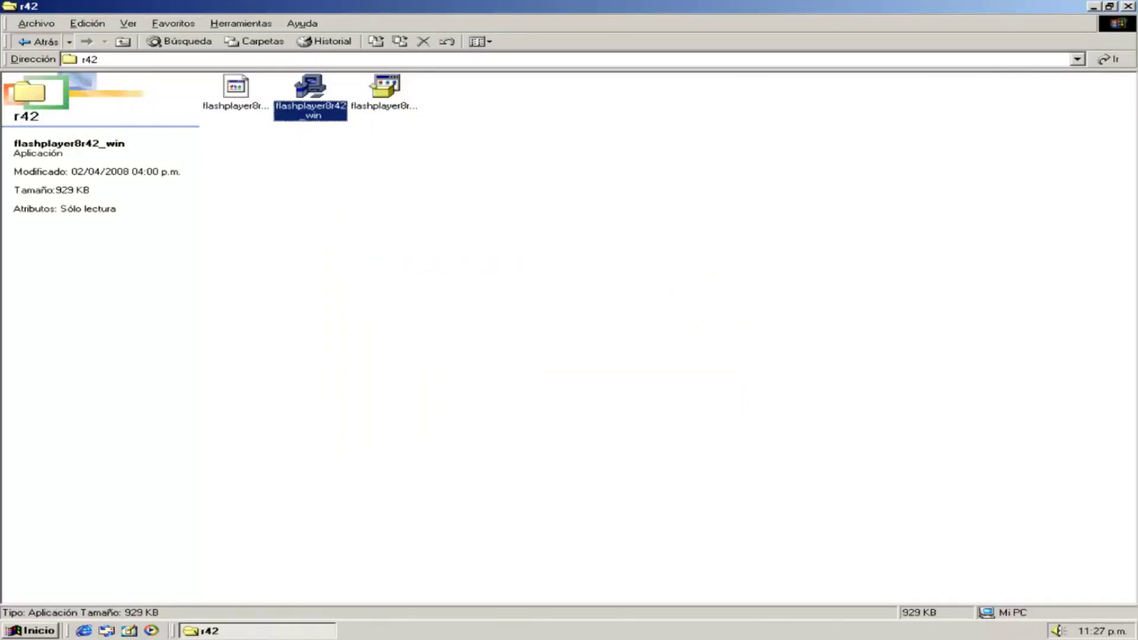
pyautogui.click(41, 42)
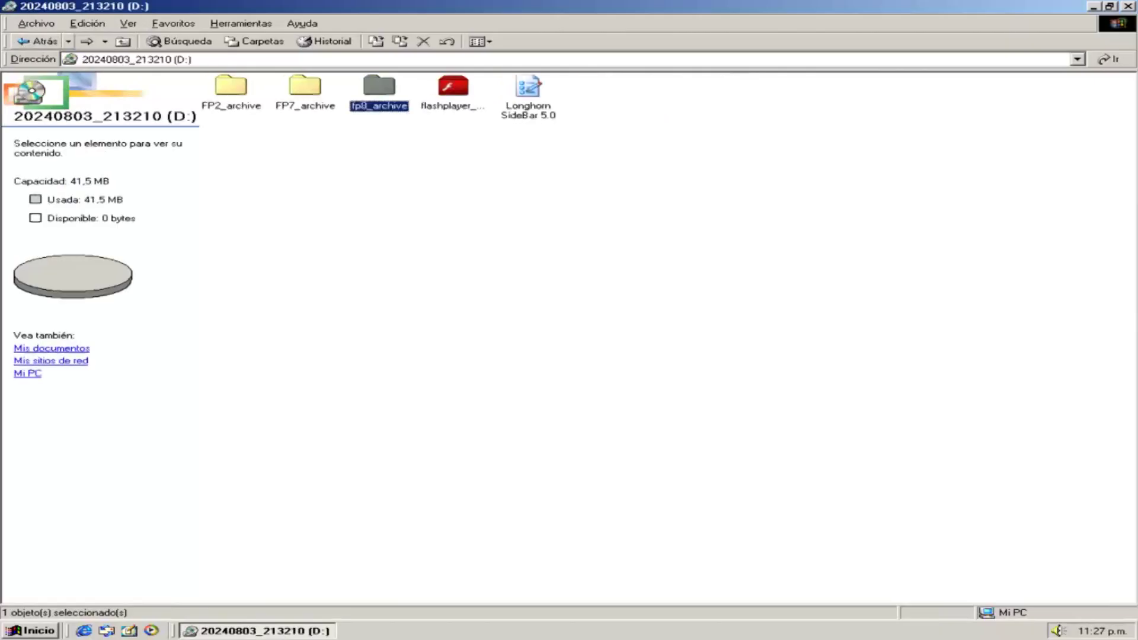
pyautogui.doubleClick(515, 102)
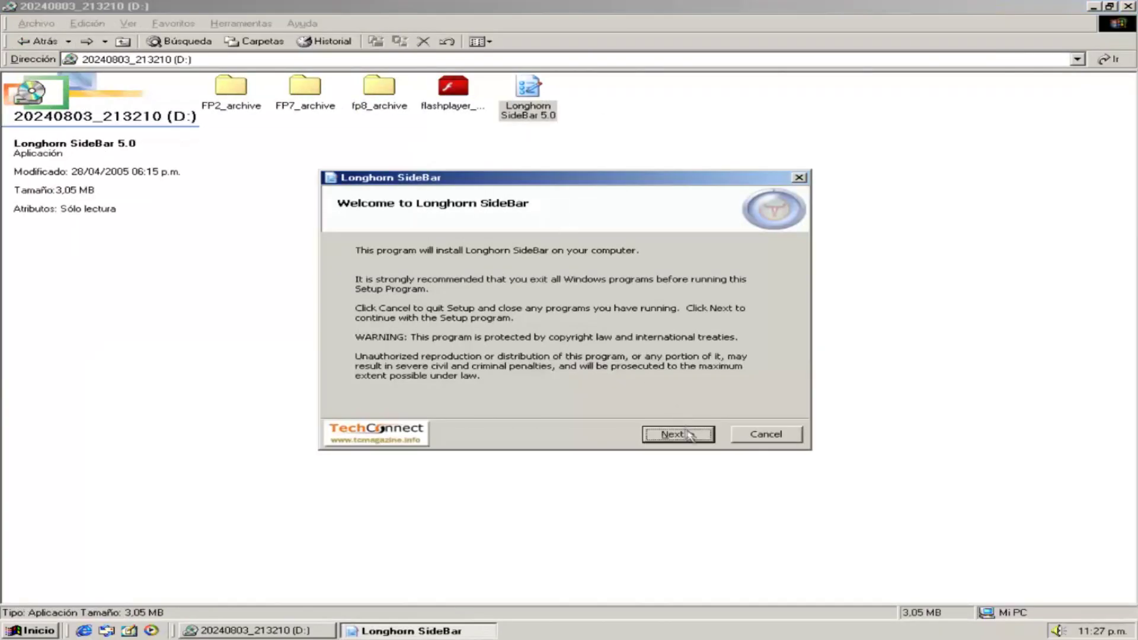
pyautogui.click(688, 433)
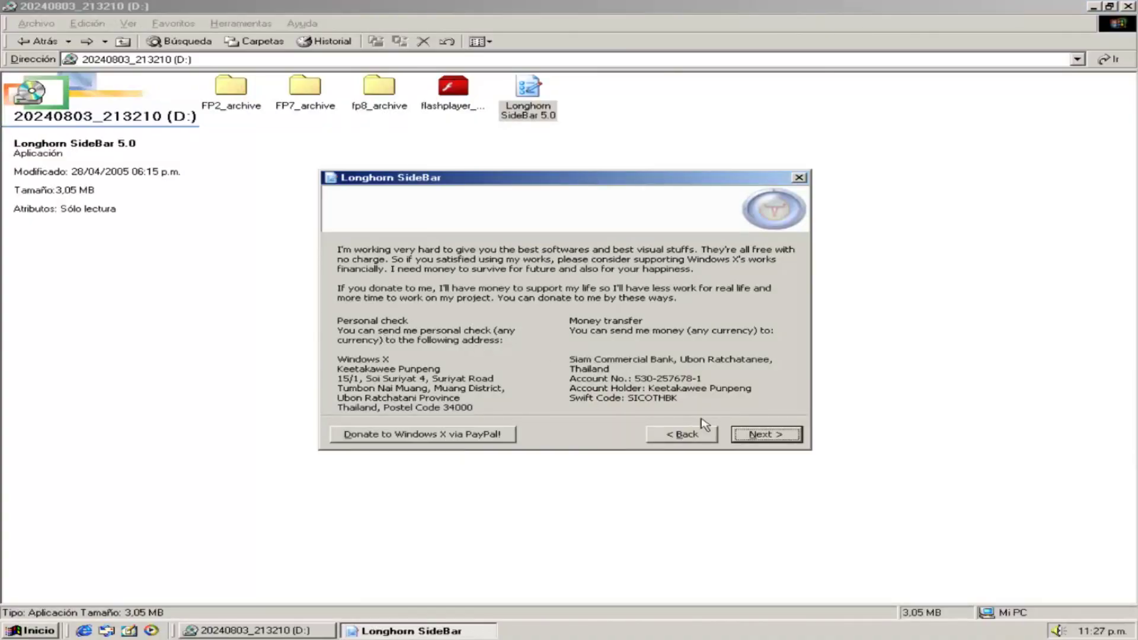
pyautogui.click(753, 438)
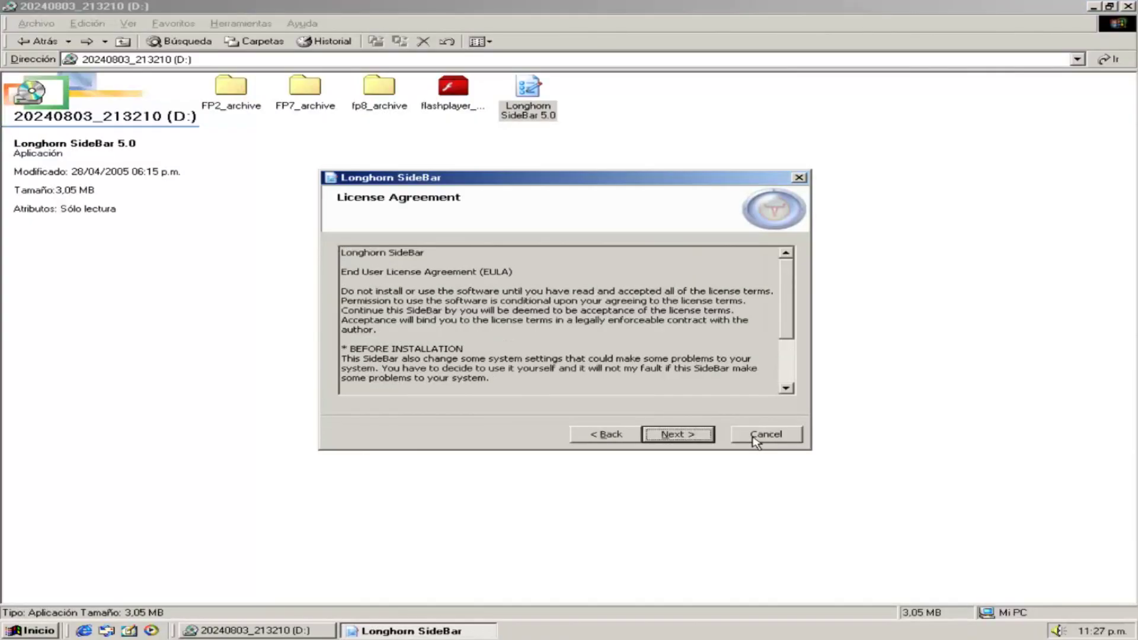
pyautogui.click(681, 435)
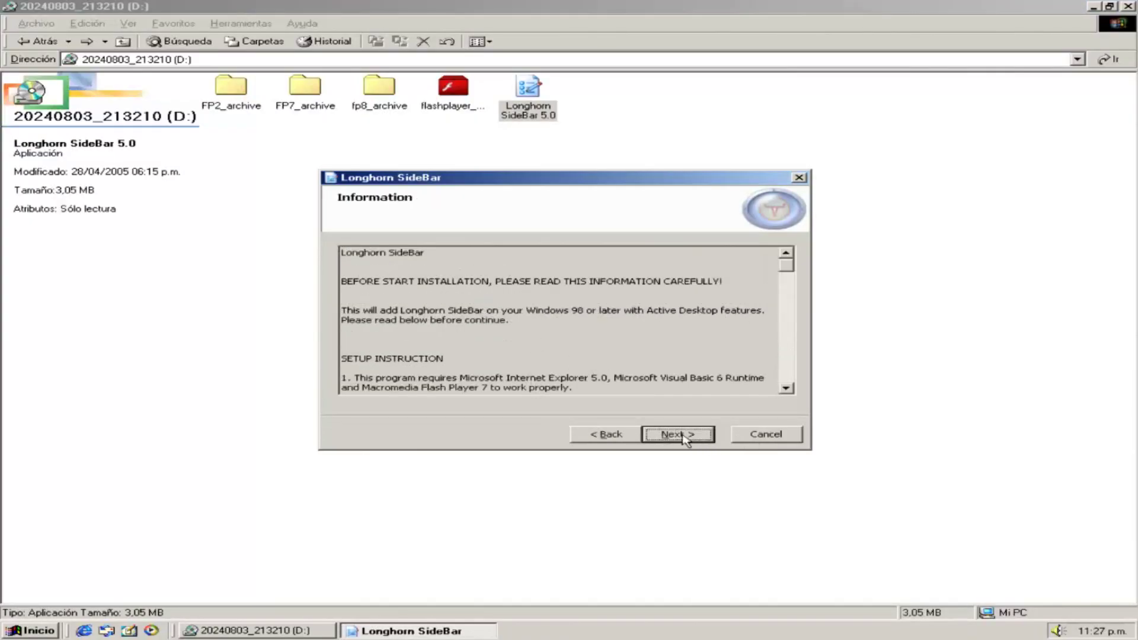
pyautogui.click(679, 435)
pyautogui.click(661, 435)
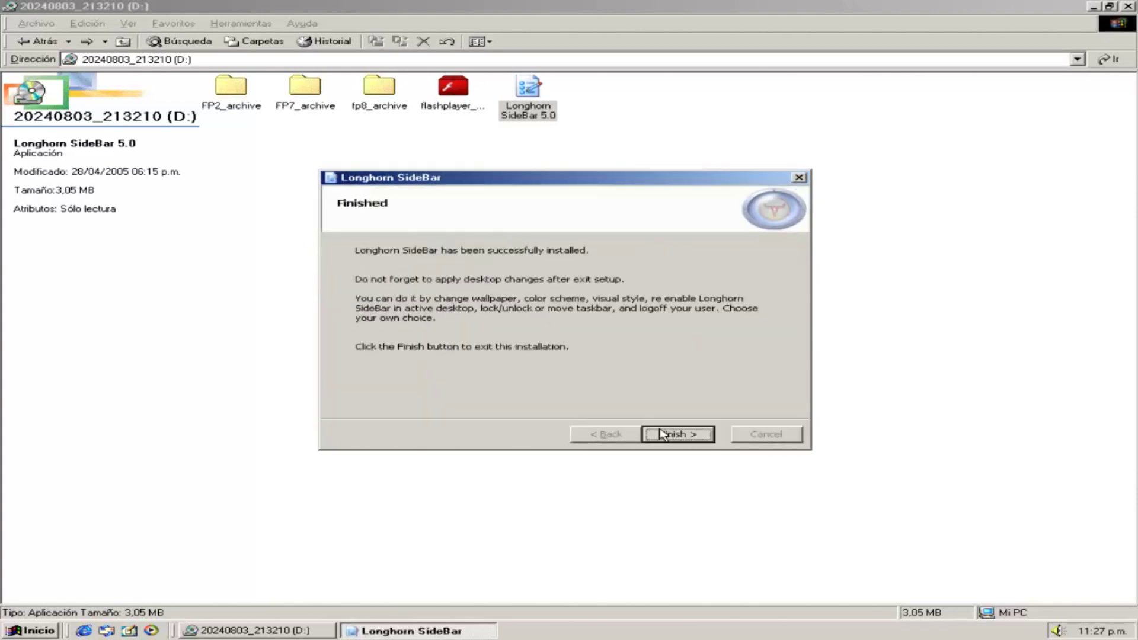
pyautogui.click(676, 434)
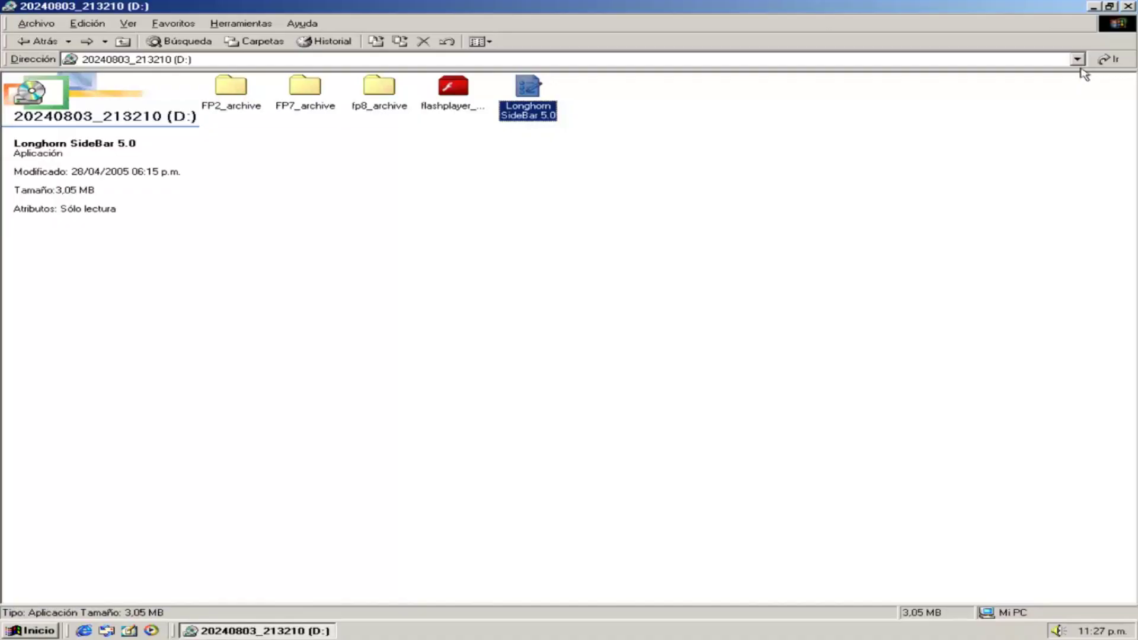
pyautogui.click(1128, 6)
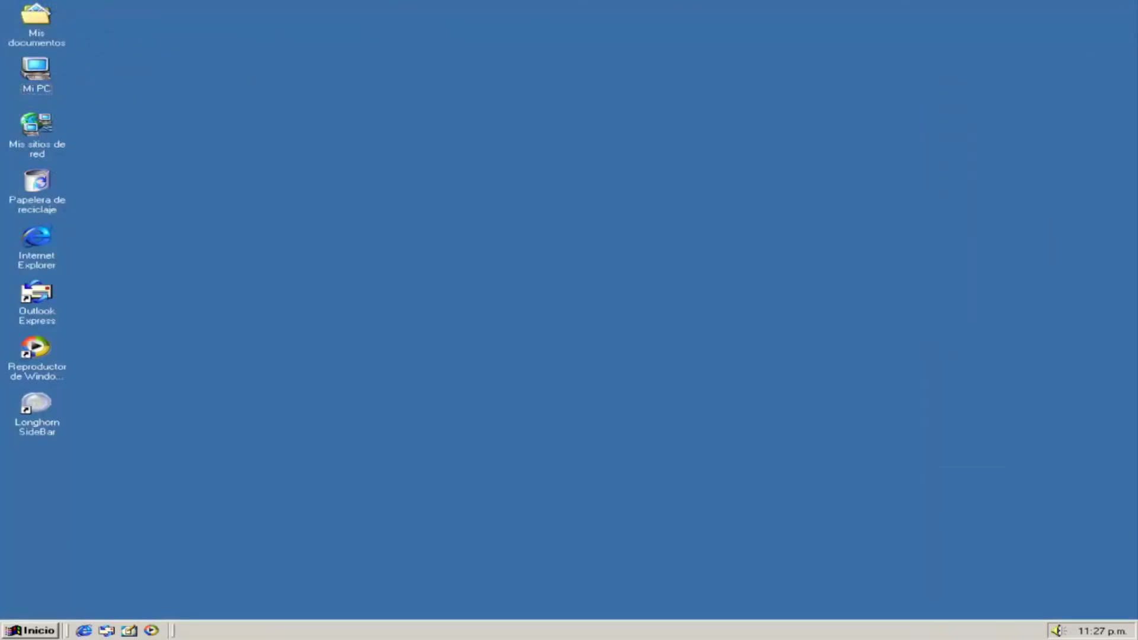
# Inspect the target and start folder in the Longhorn SideBar shortcut's properties, leaving them unchanged
pyautogui.click(53, 417)
pyautogui.rightClick(43, 411)
pyautogui.click(122, 541)
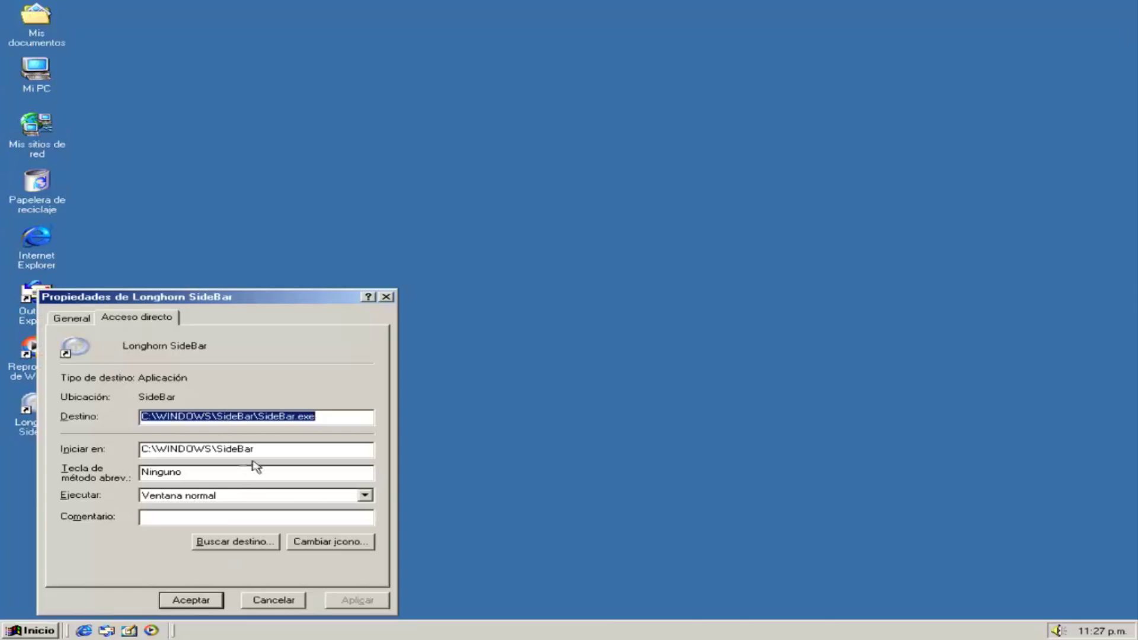
pyautogui.moveTo(290, 449); pyautogui.dragTo(131, 449)
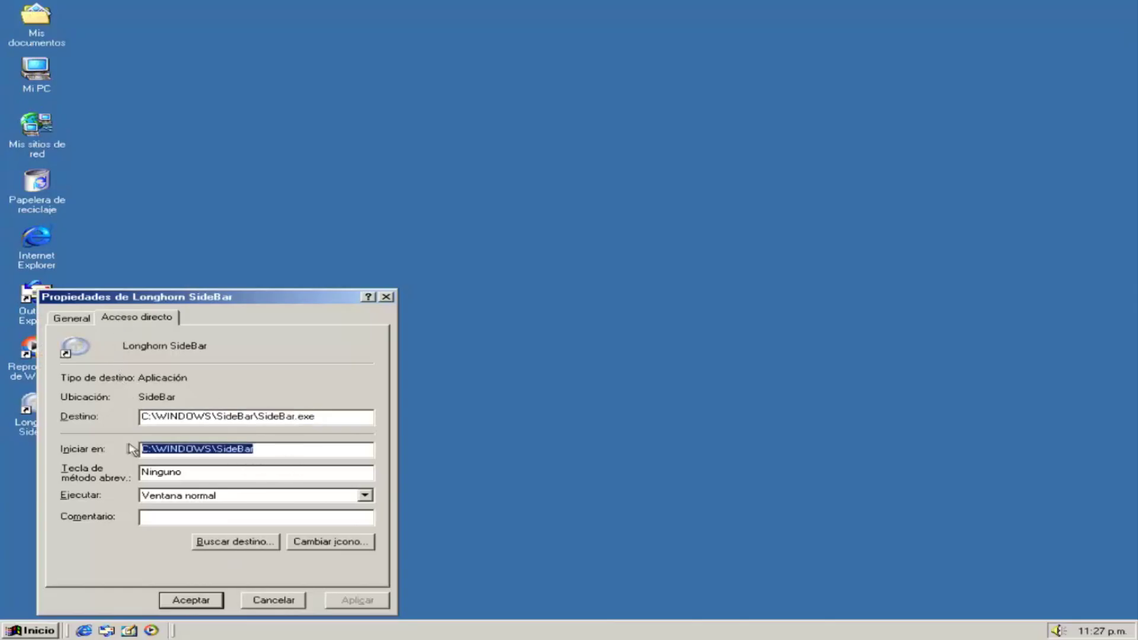
pyautogui.click(386, 296)
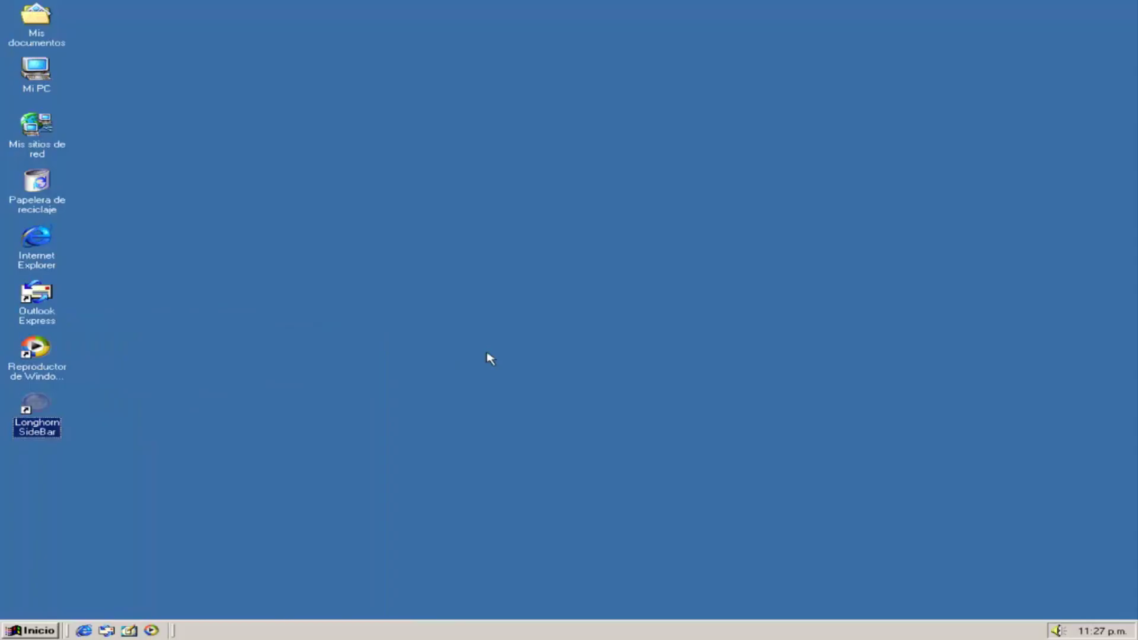
# Open the taskbar and Start menu properties and move the dialog toward the middle of the desktop
pyautogui.click(1030, 91)
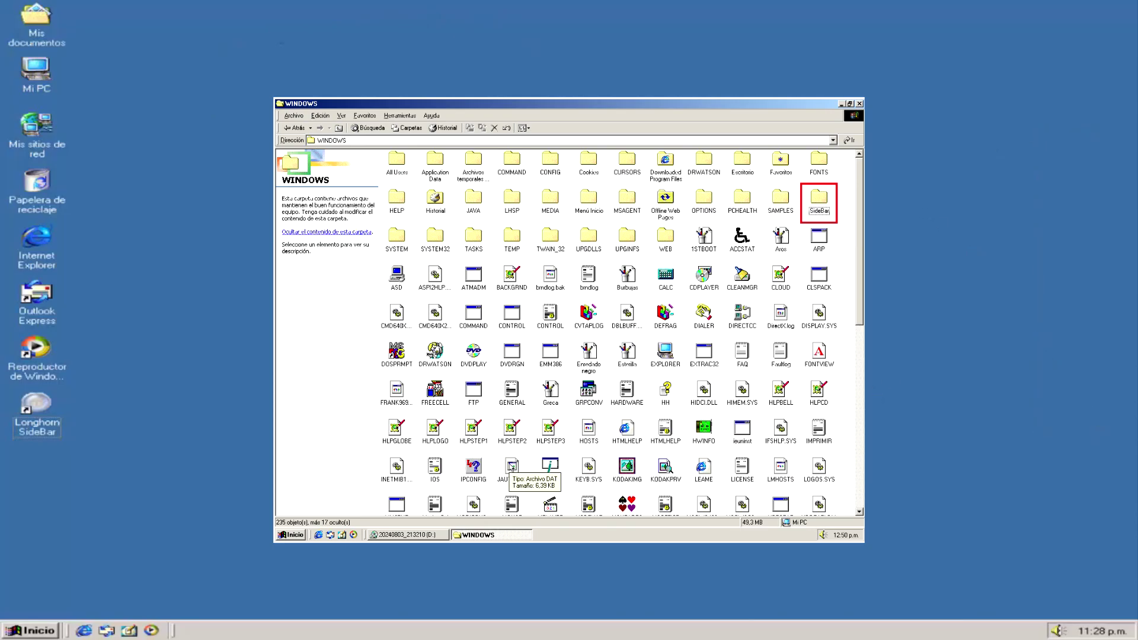
pyautogui.click(31, 408)
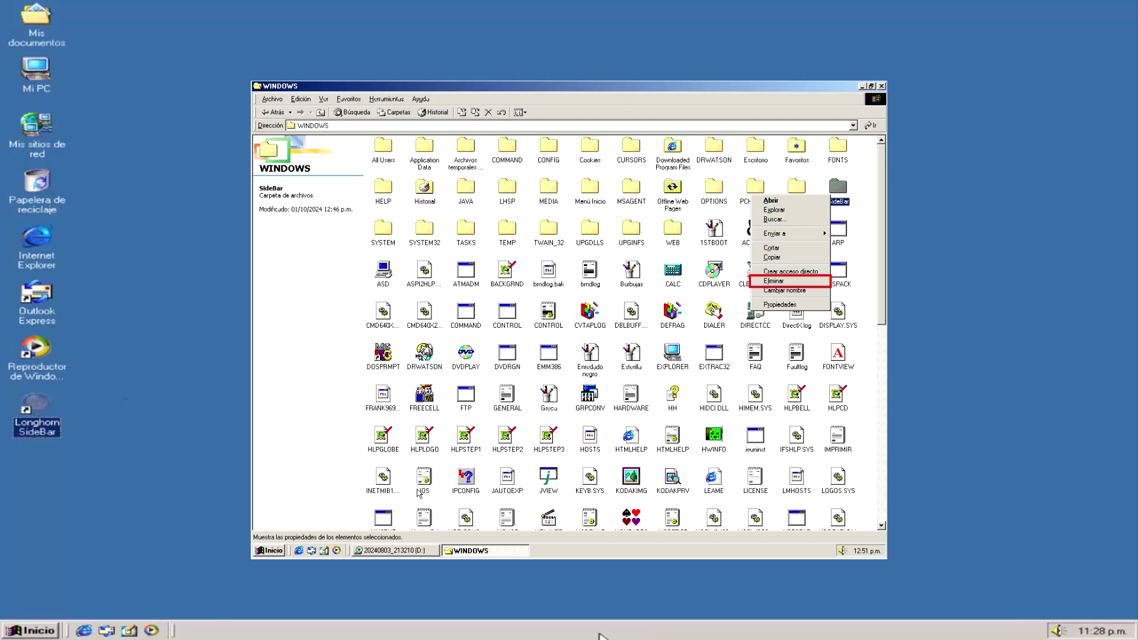
pyautogui.rightClick(642, 631)
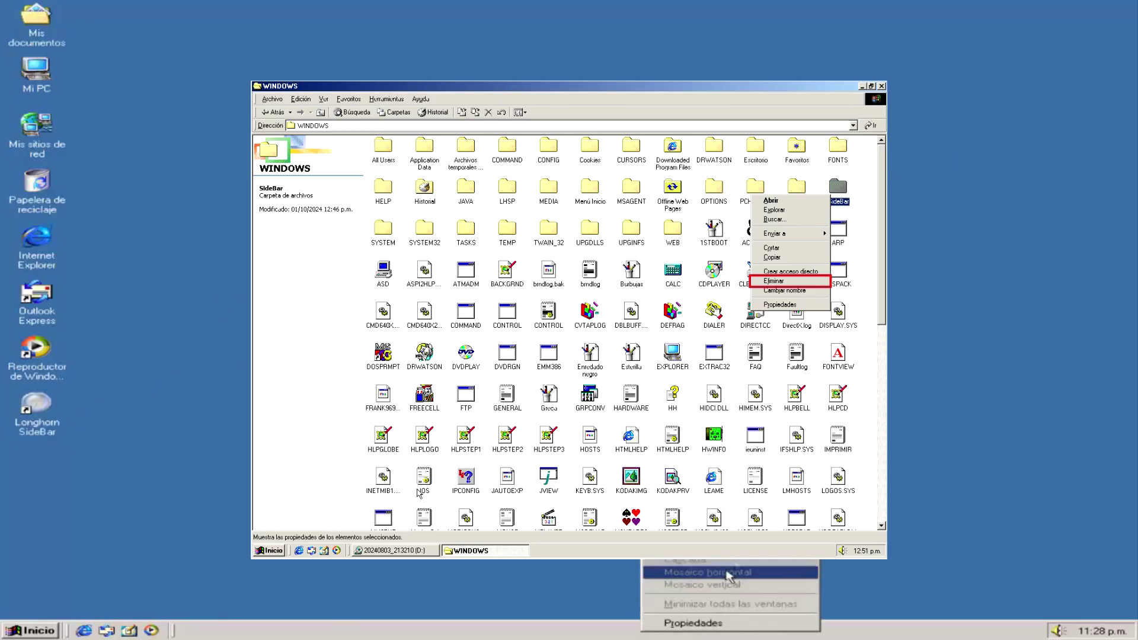
pyautogui.click(754, 623)
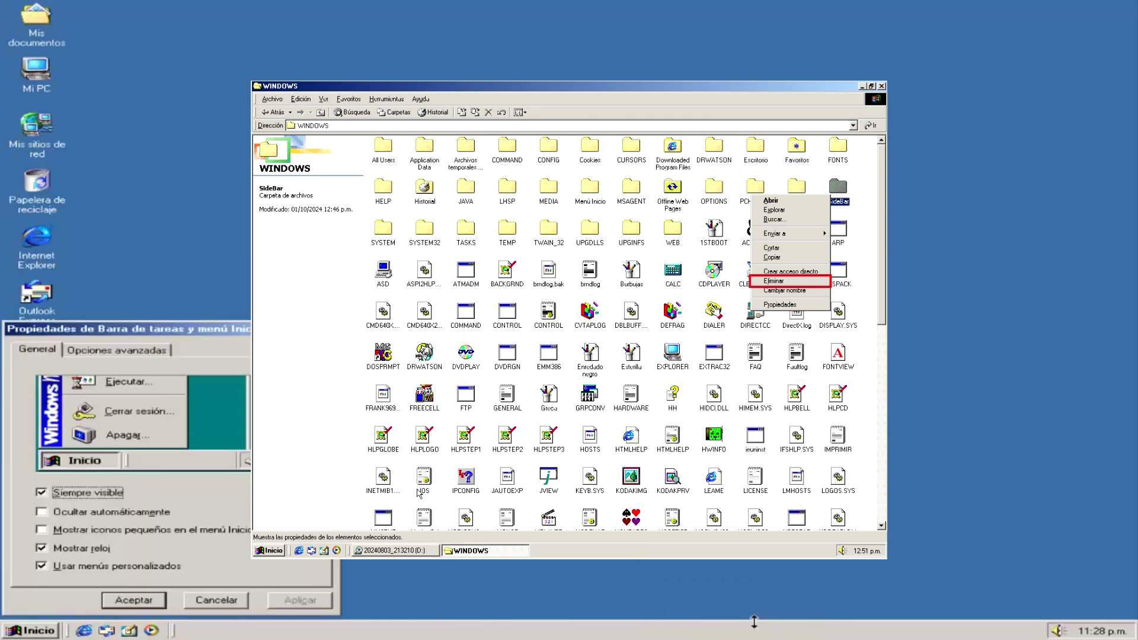
pyautogui.moveTo(165, 325); pyautogui.dragTo(482, 287)
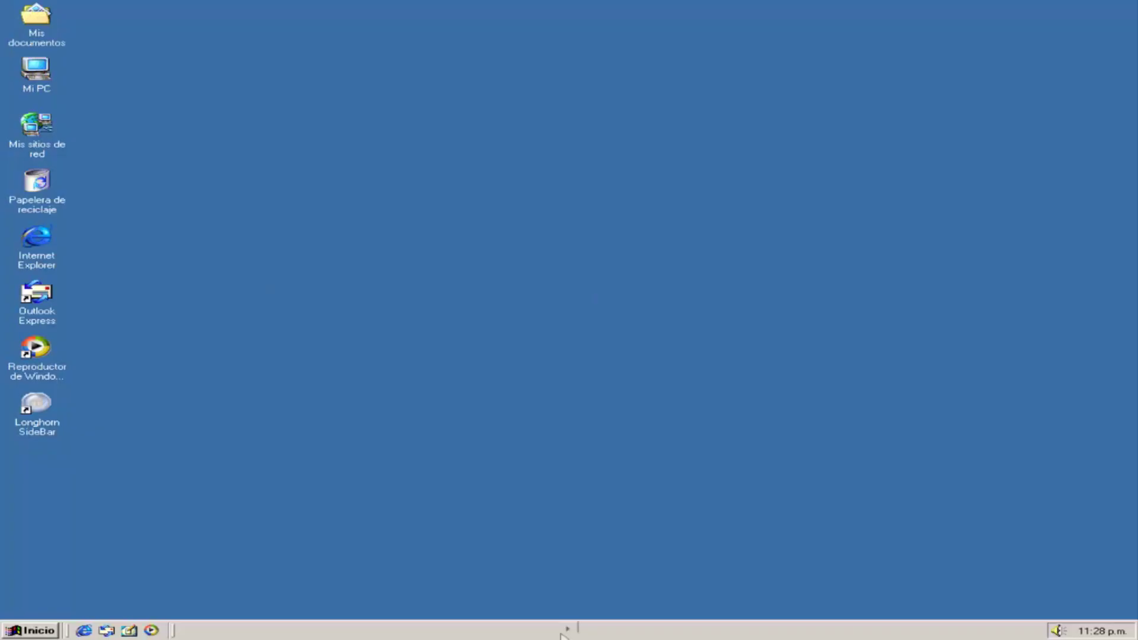
# Reopen the taskbar and Start menu properties, and view the Start menu folder through the advanced options before closing the folder window
pyautogui.rightClick(561, 633)
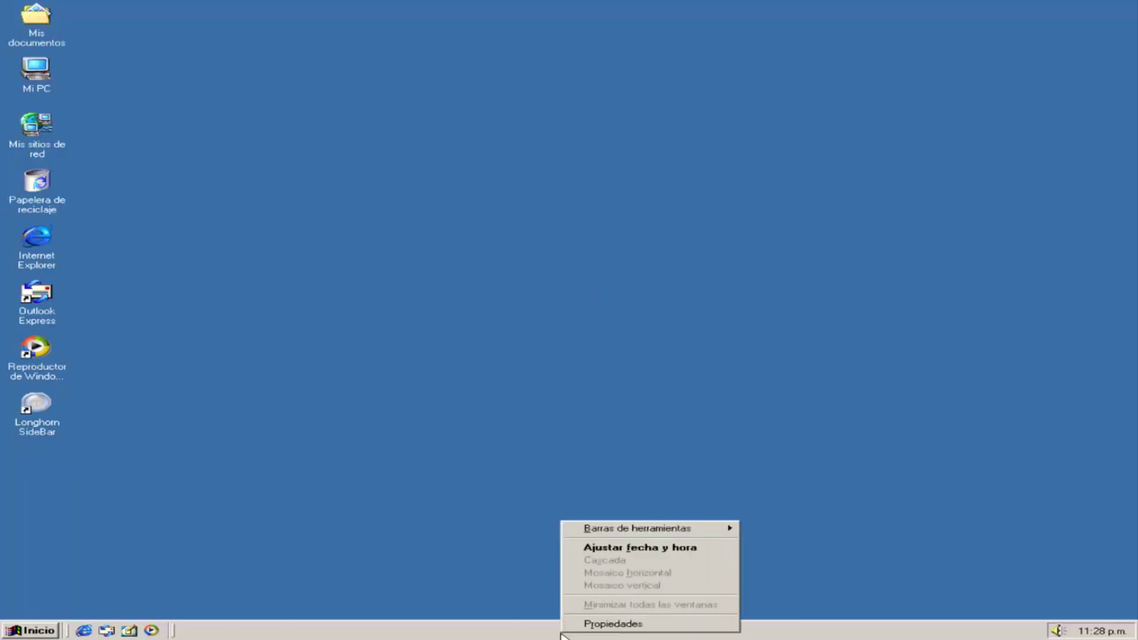
pyautogui.moveTo(688, 532)
pyautogui.click(637, 622)
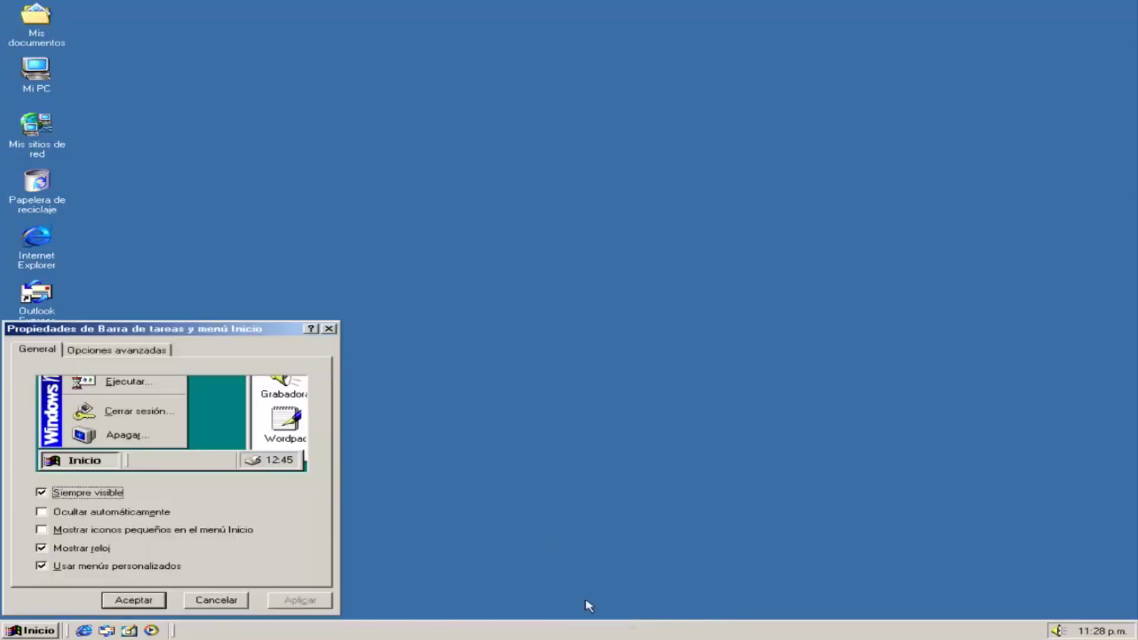
pyautogui.click(114, 350)
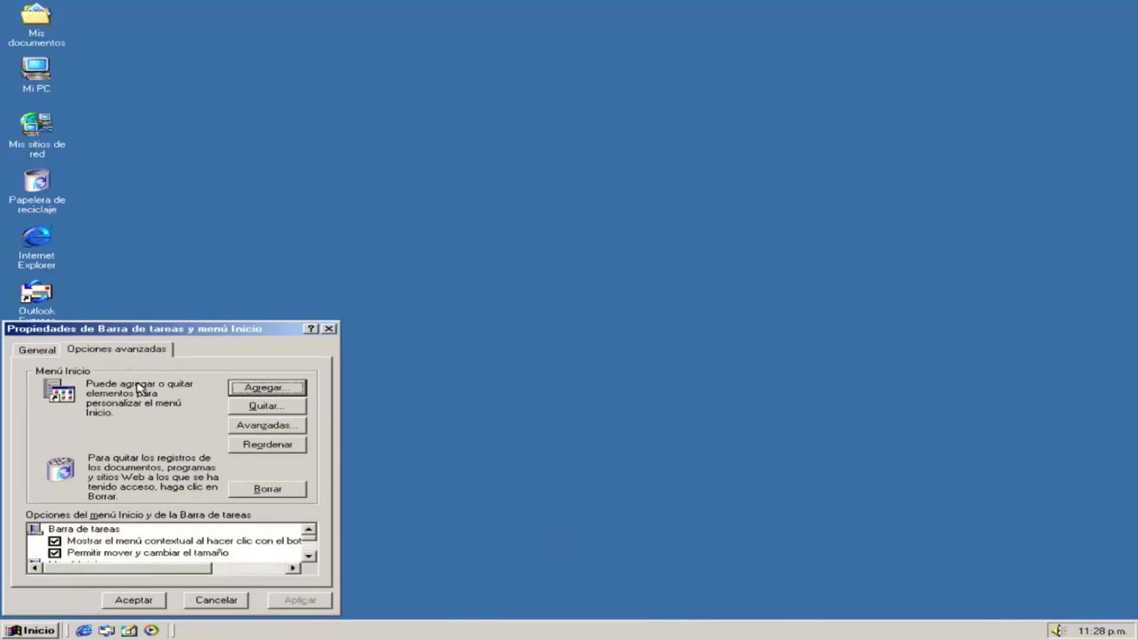
pyautogui.click(273, 427)
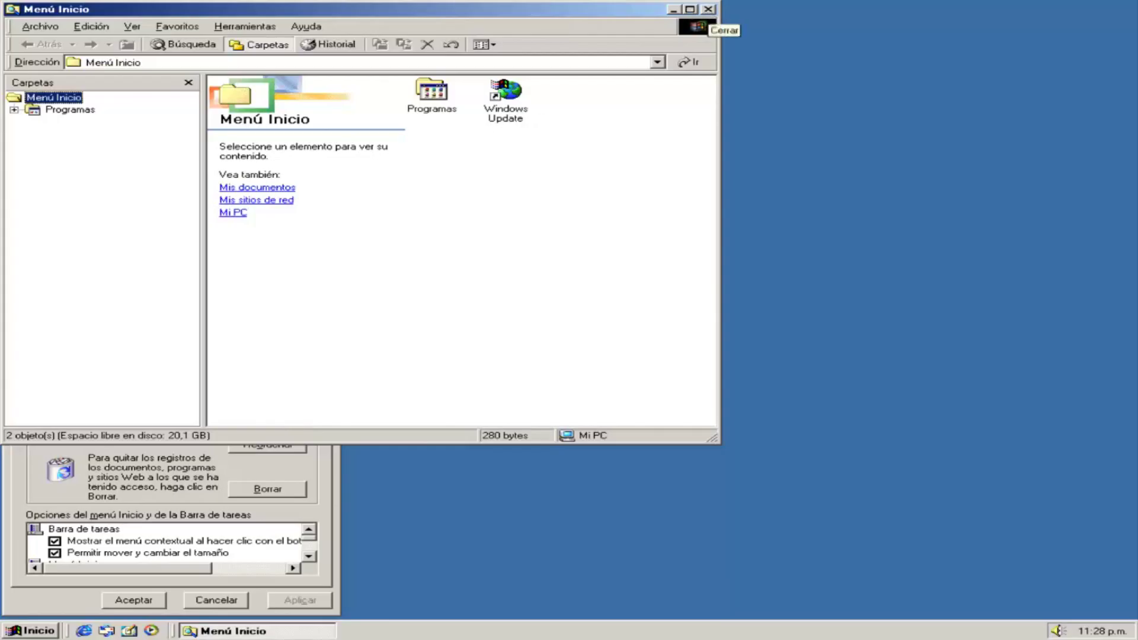
pyautogui.click(709, 8)
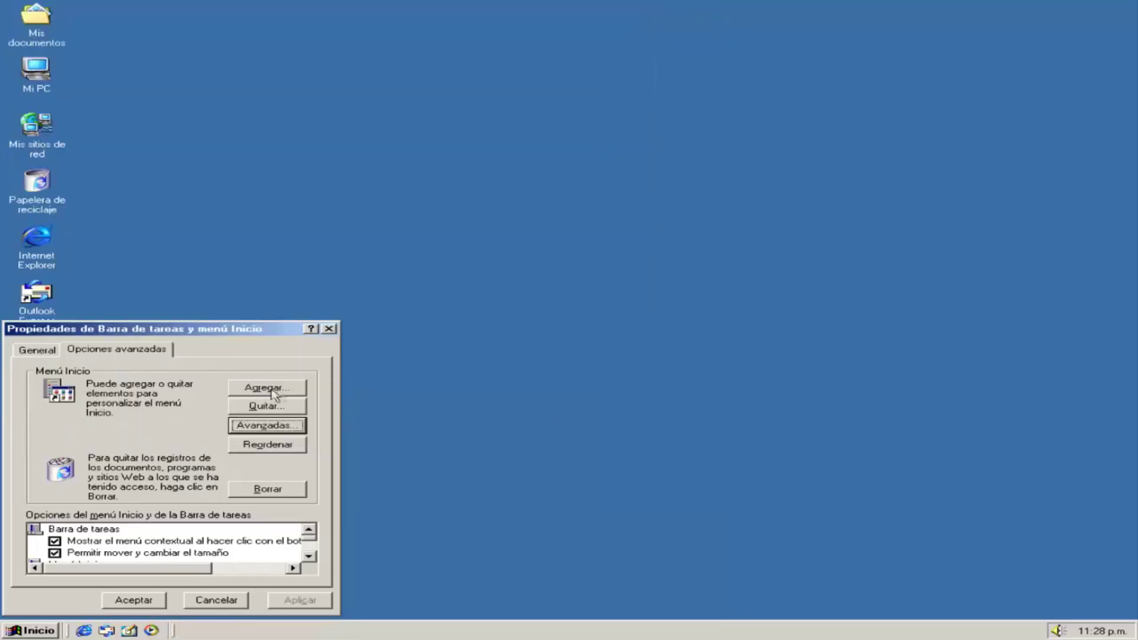
# Review the general and advanced options of the taskbar and Start menu properties, and close the dialog without changes
pyautogui.click(56, 351)
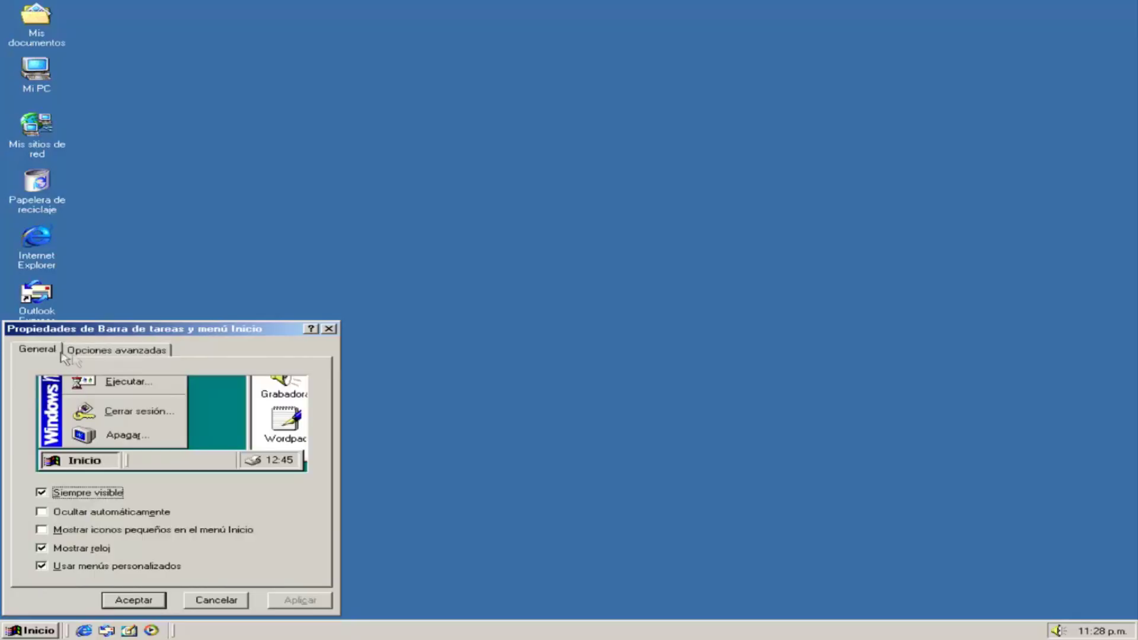
pyautogui.click(152, 363)
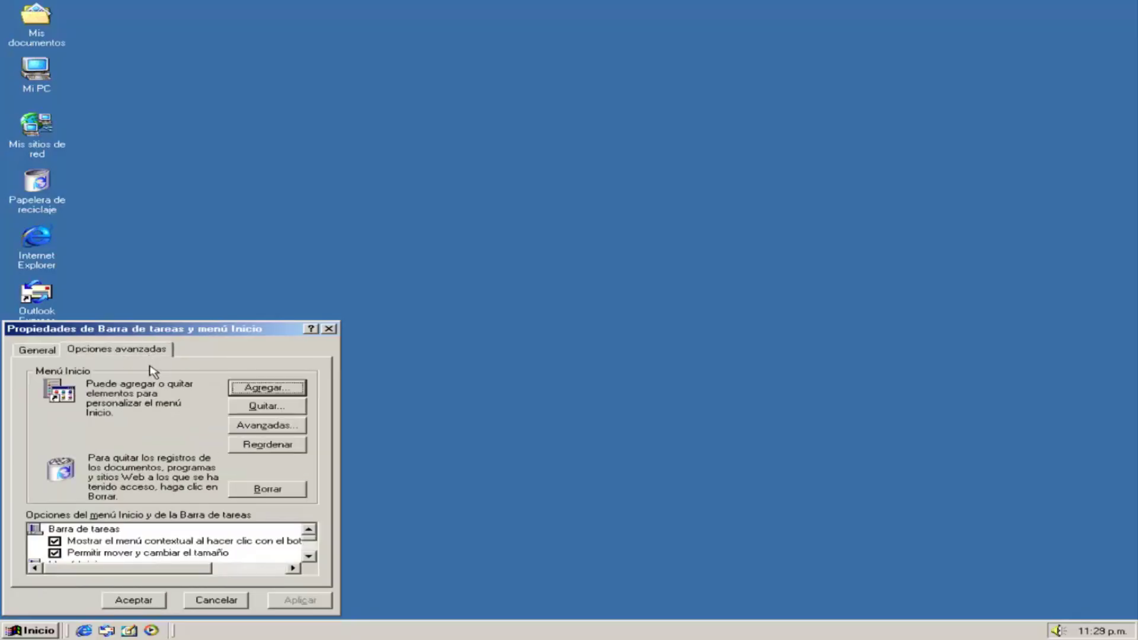
pyautogui.click(329, 329)
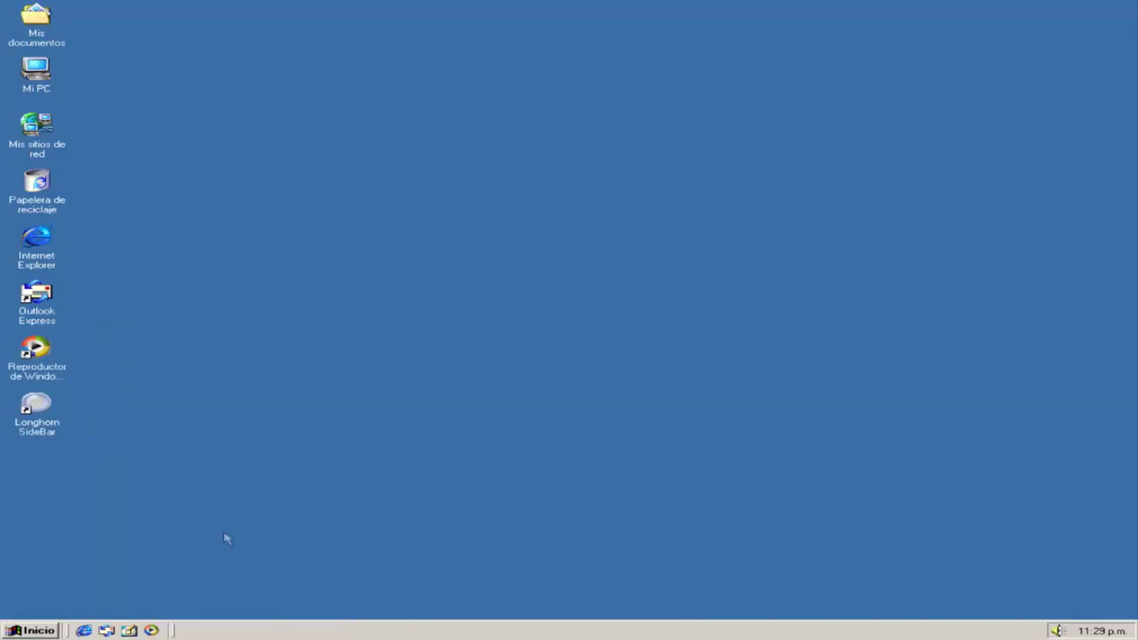
# View the date and time properties from the taskbar and close the dialog, leaving the date, time and time zone unchanged
pyautogui.rightClick(252, 633)
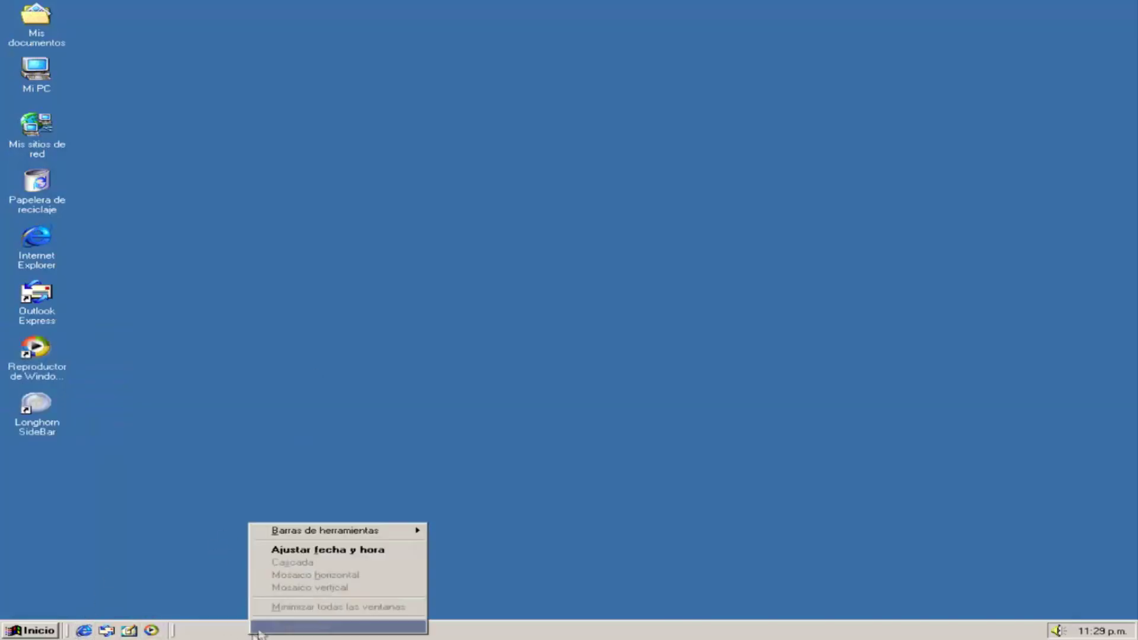
pyautogui.click(380, 552)
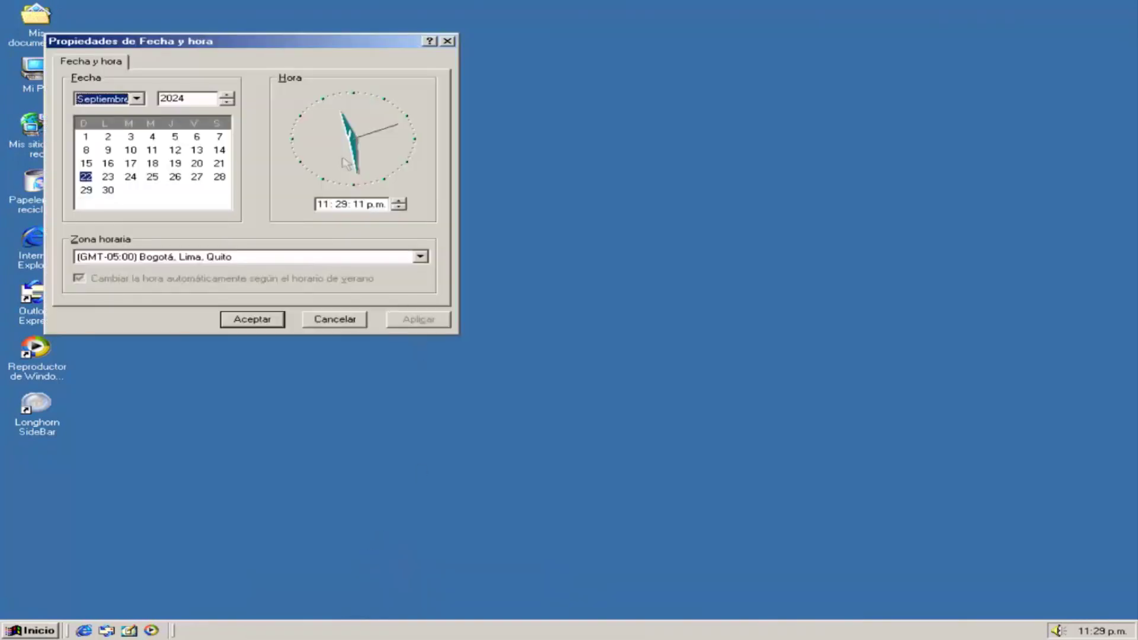
pyautogui.click(252, 319)
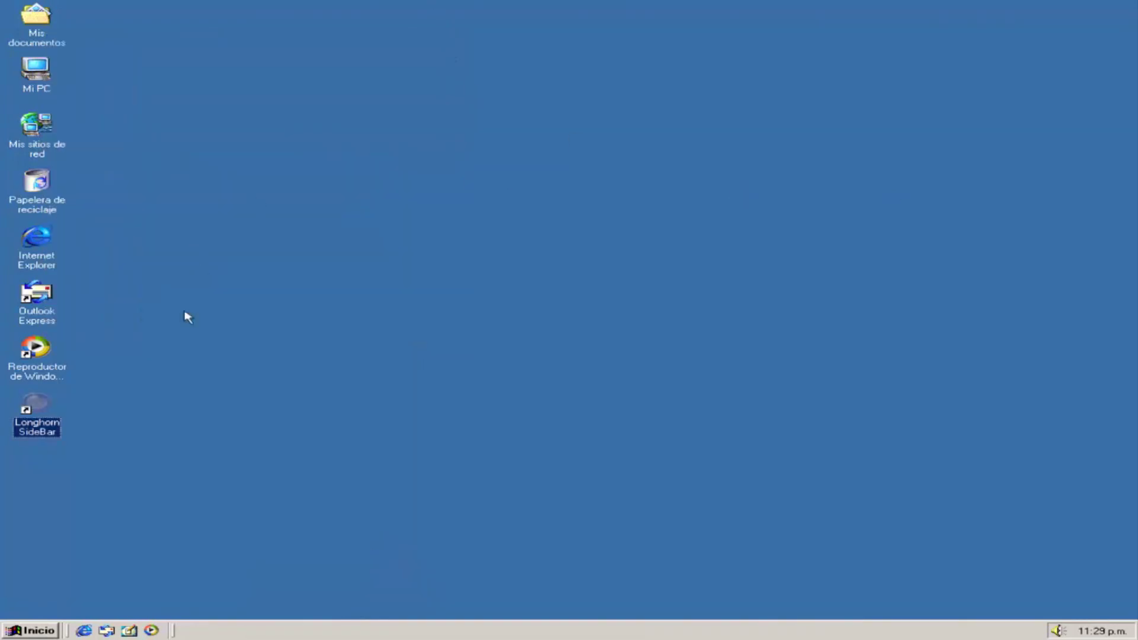
pyautogui.click(88, 419)
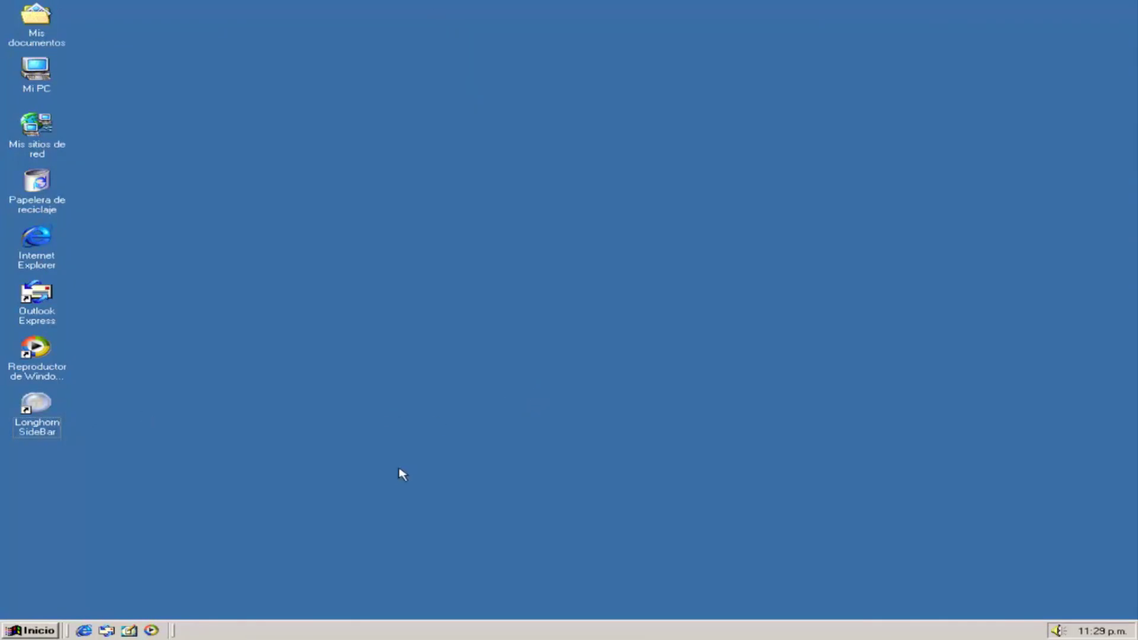
pyautogui.click(52, 630)
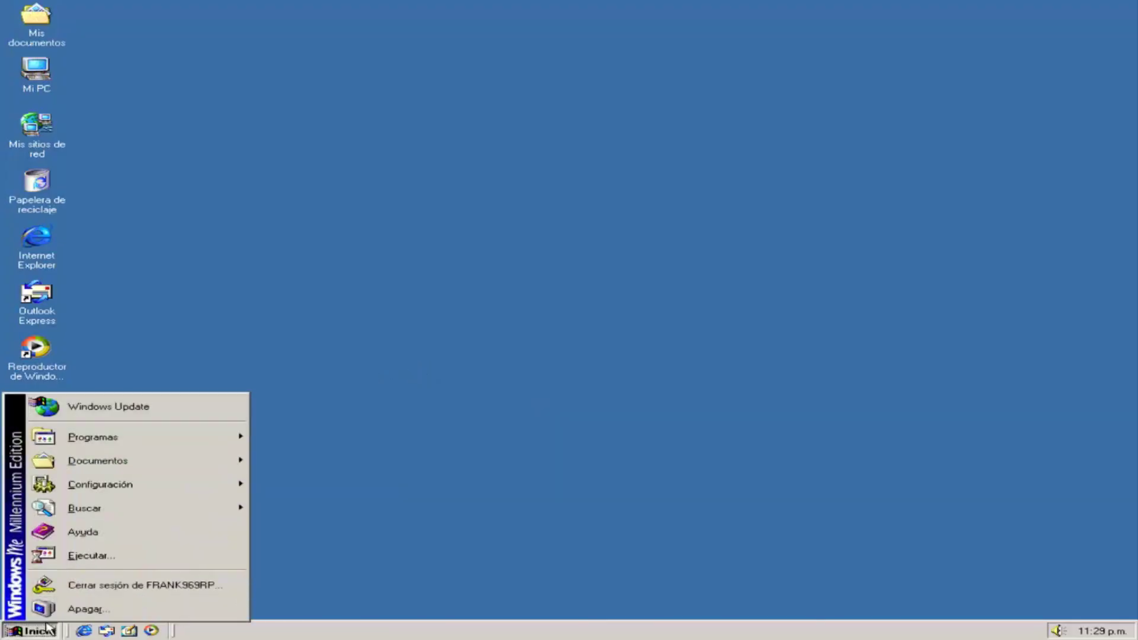
pyautogui.moveTo(122, 483)
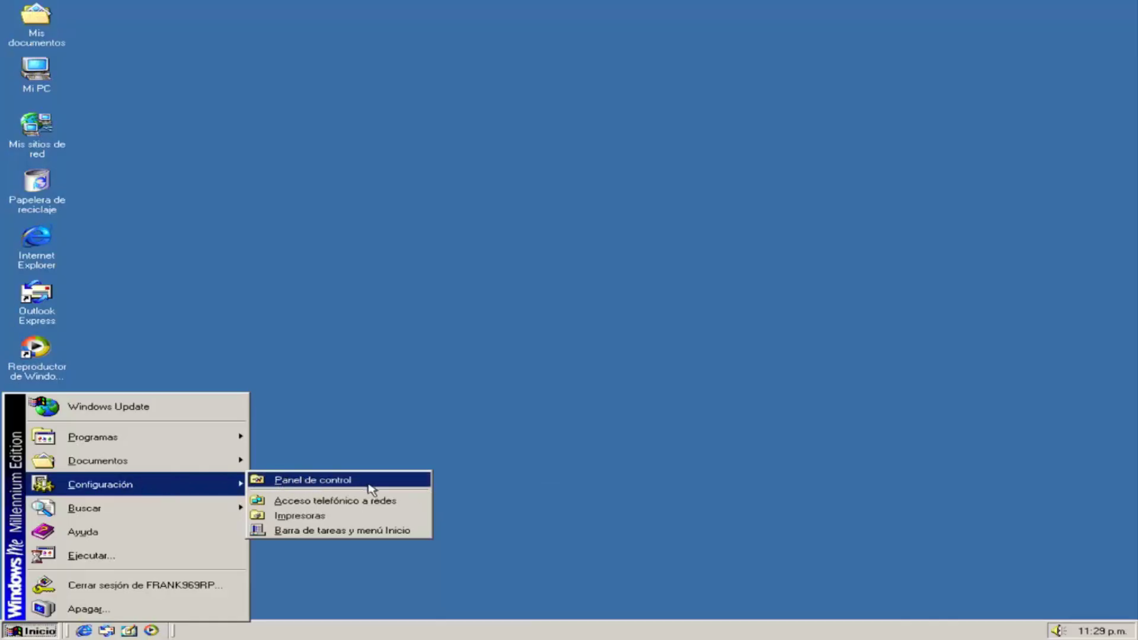
pyautogui.click(446, 338)
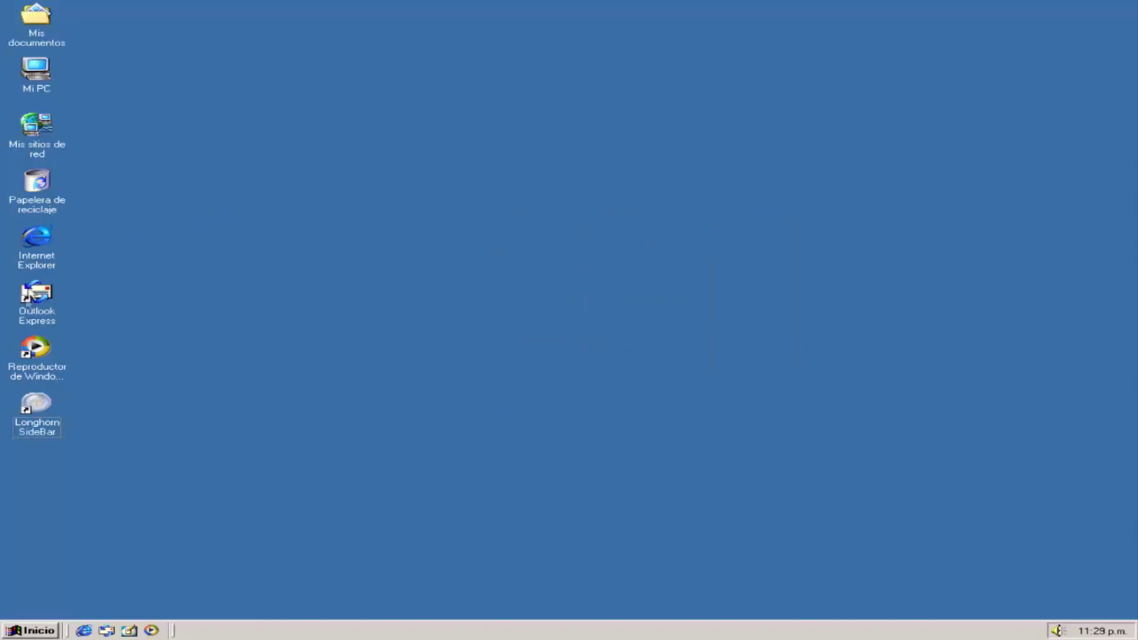
pyautogui.rightClick(34, 407)
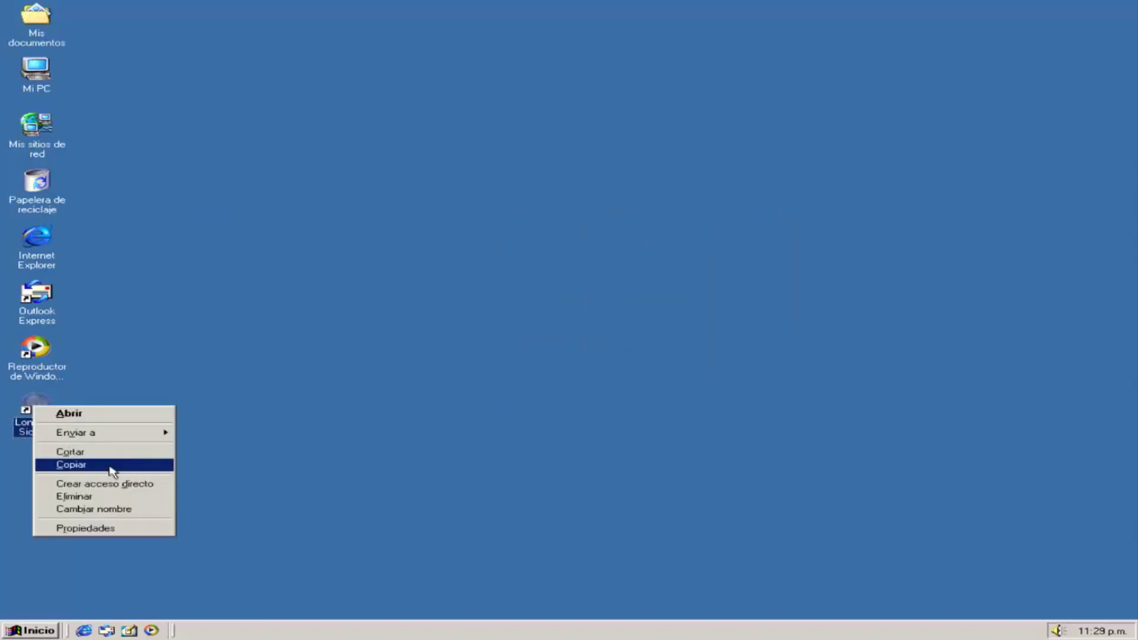
pyautogui.click(332, 468)
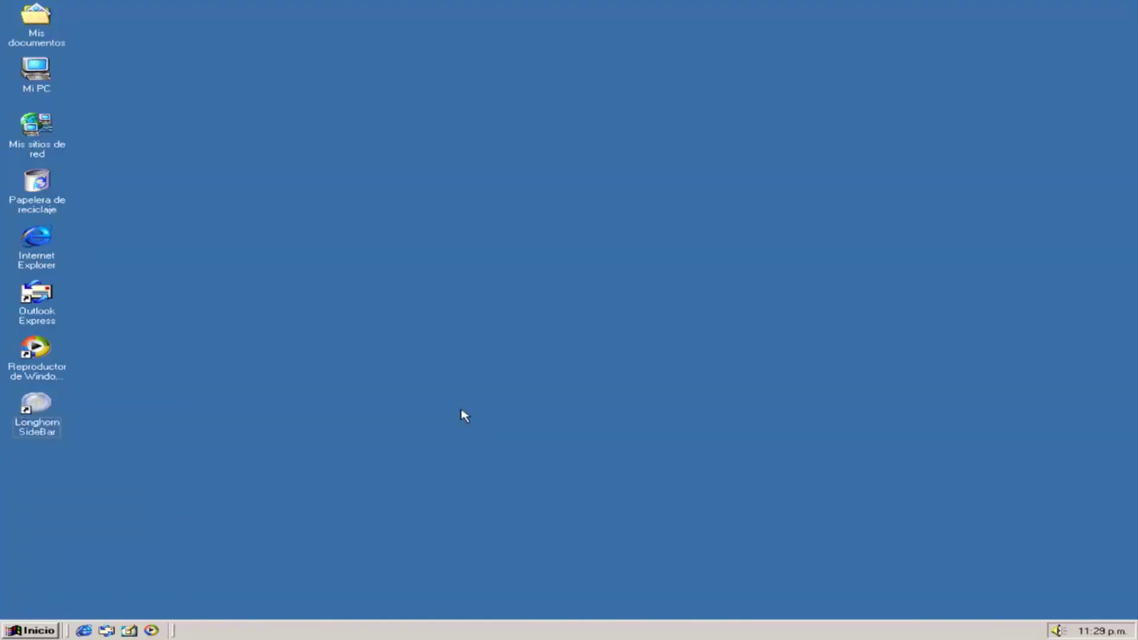
pyautogui.click(37, 631)
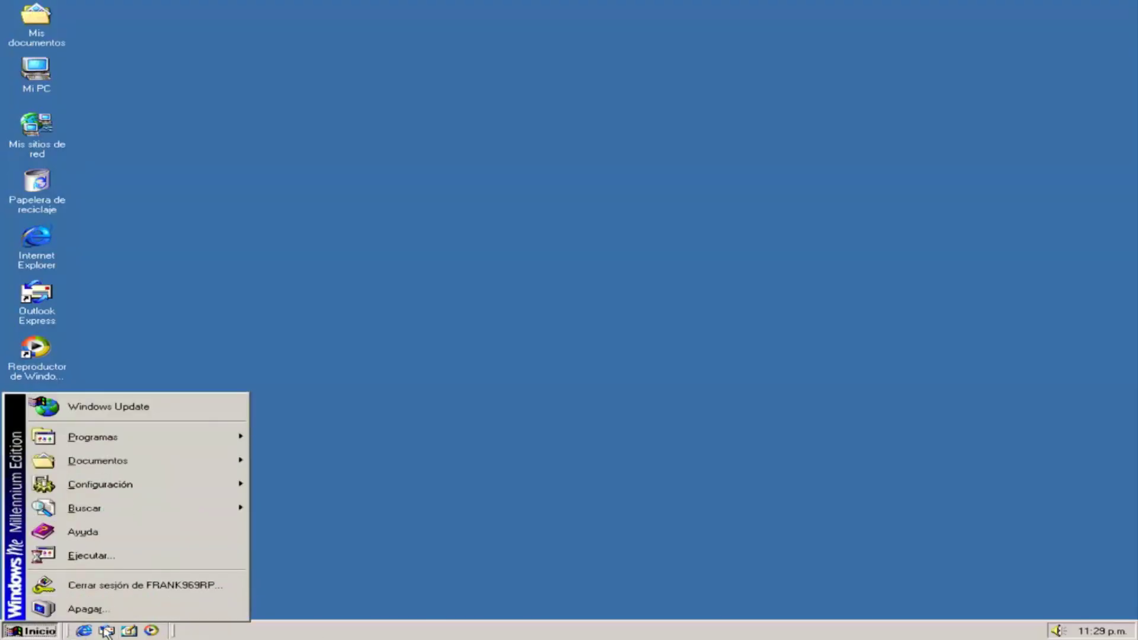
pyautogui.click(617, 453)
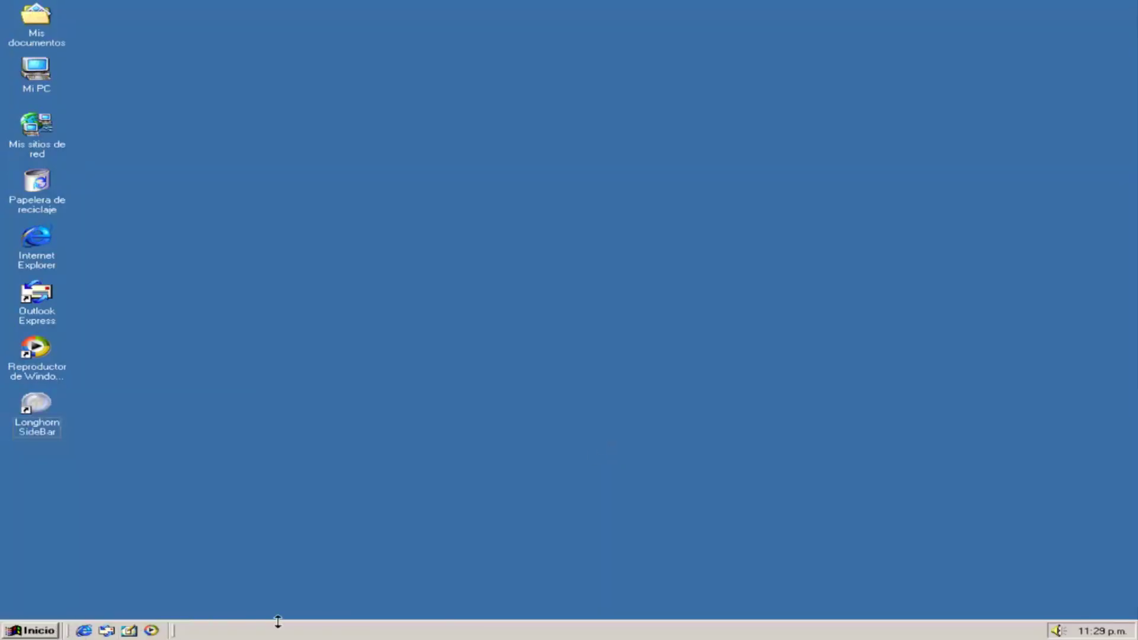
pyautogui.click(278, 622)
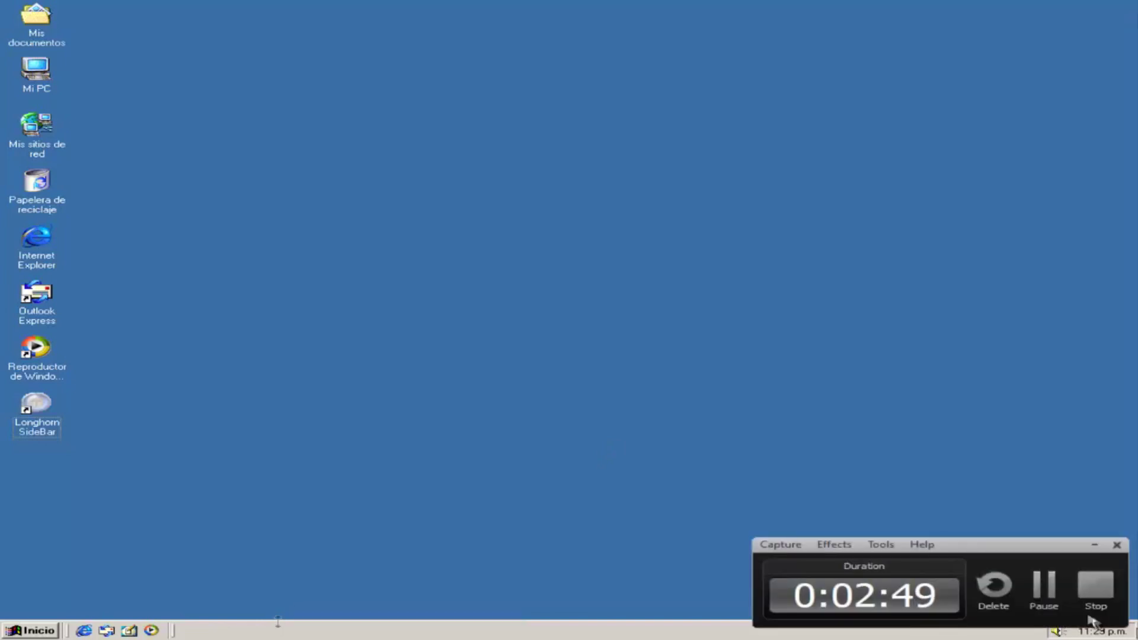